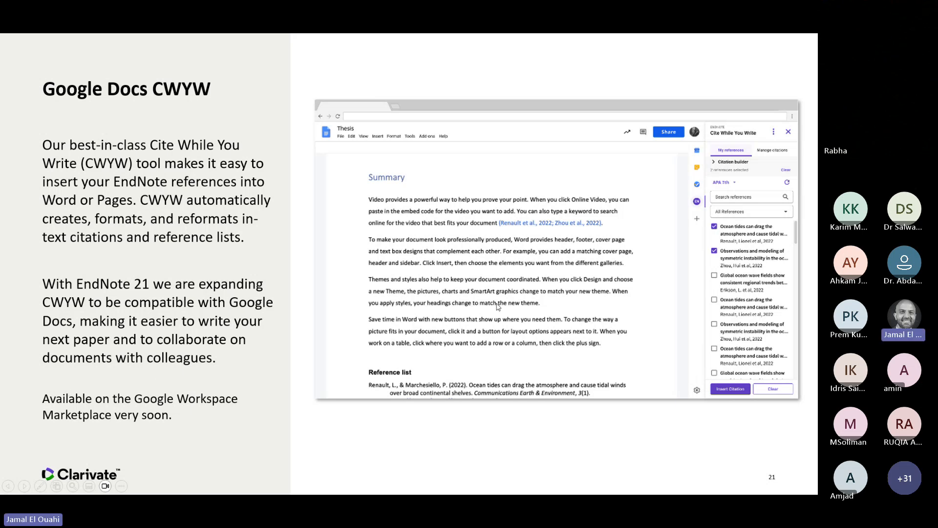
{"action": "key", "text": "Right"}
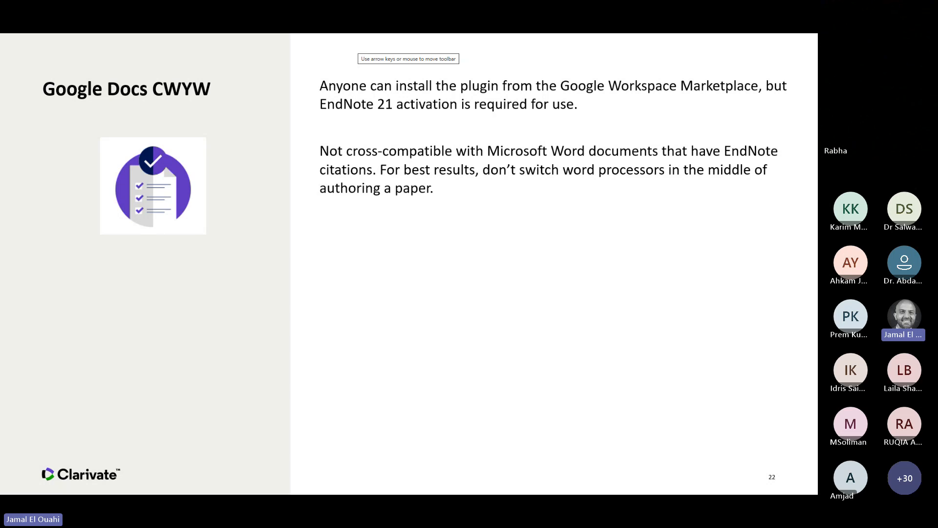
{"action": "left_click", "coordinate": [548, 286]}
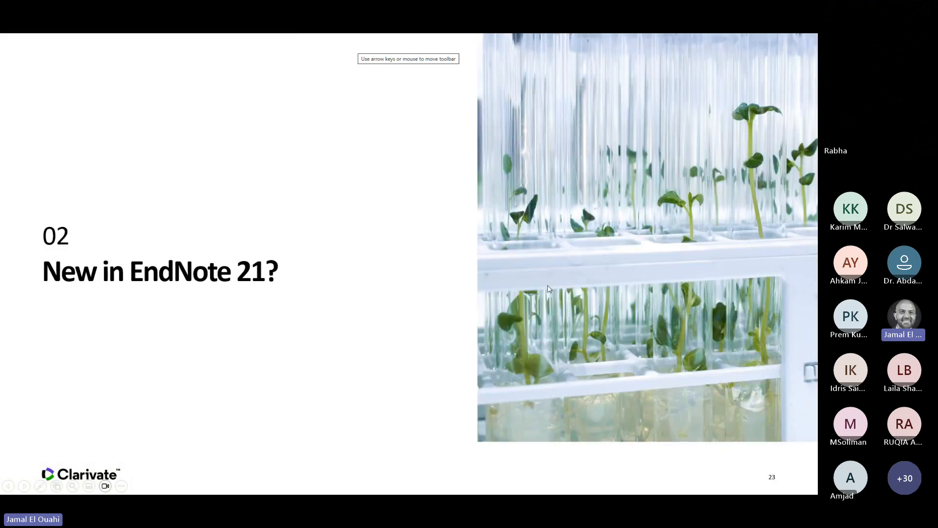
{"action": "left_click", "coordinate": [547, 285]}
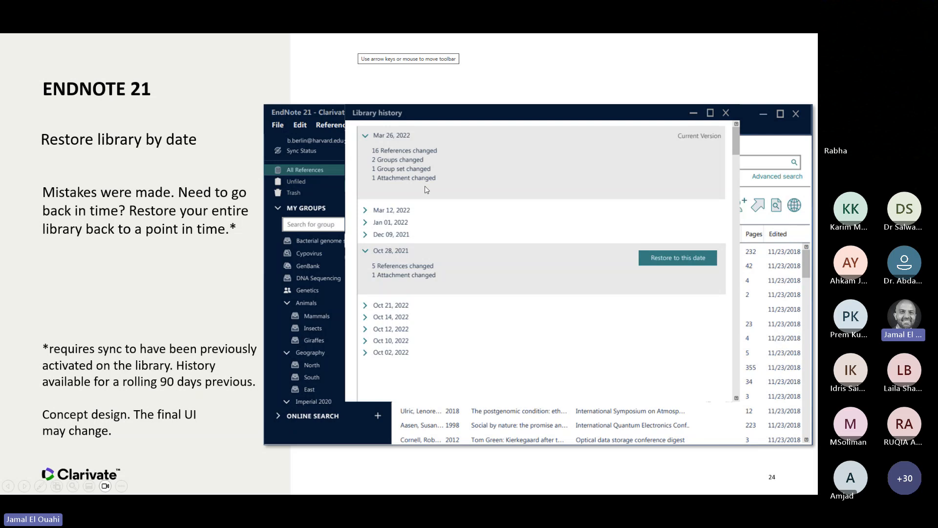
{"action": "left_click", "coordinate": [485, 225]}
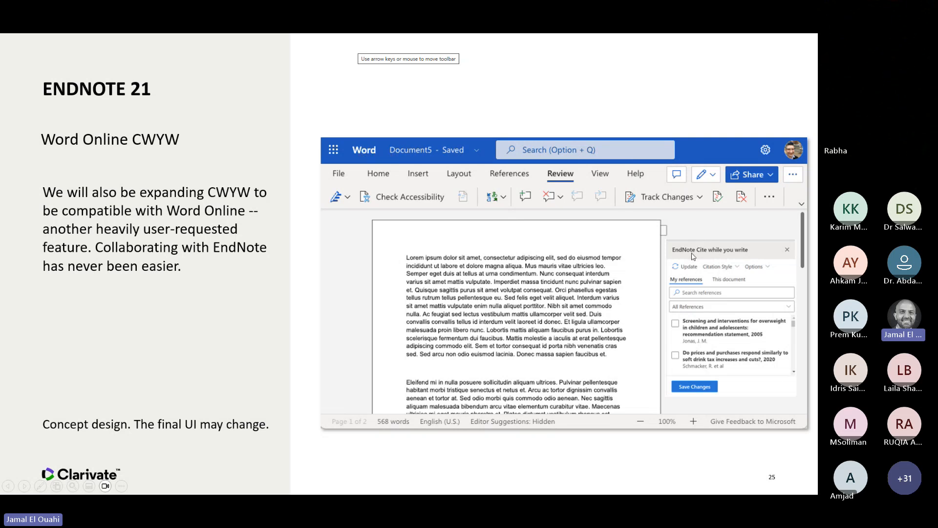
{"action": "left_click", "coordinate": [468, 235]}
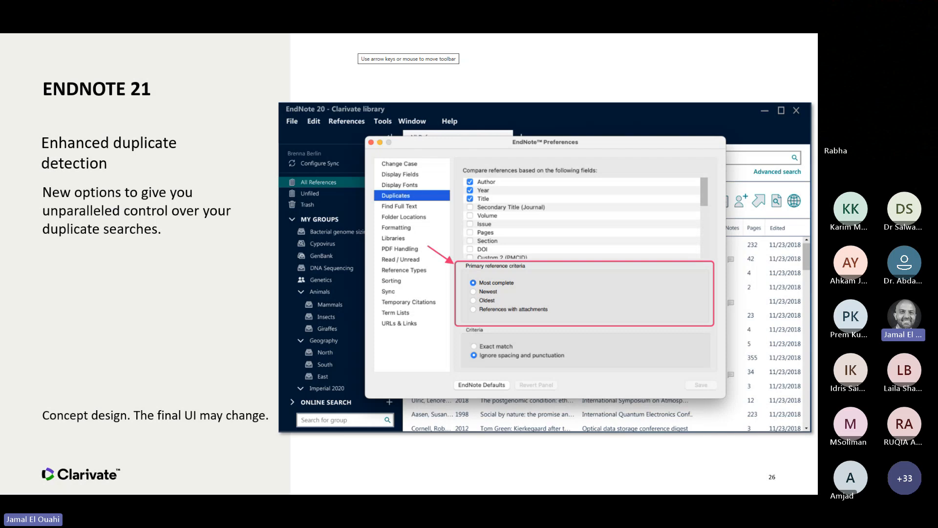
{"action": "key", "text": "Right"}
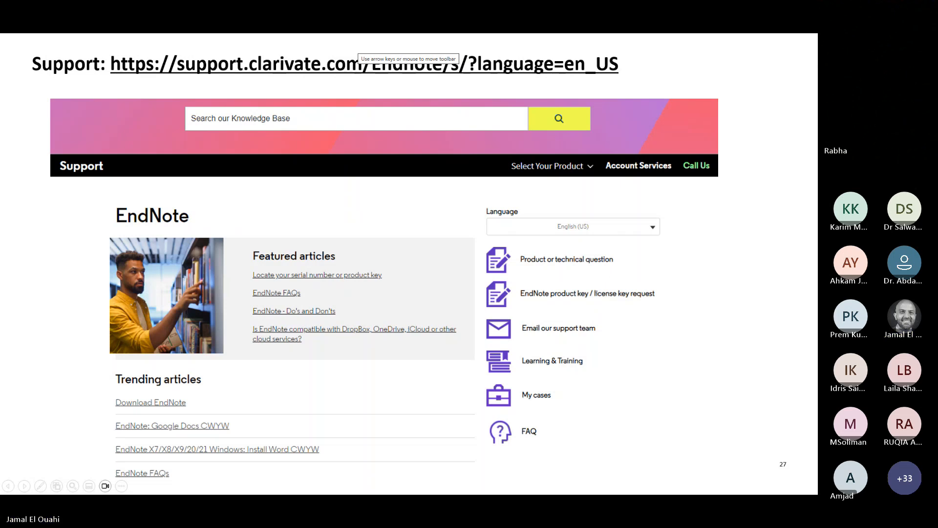
{"action": "key", "text": "Right"}
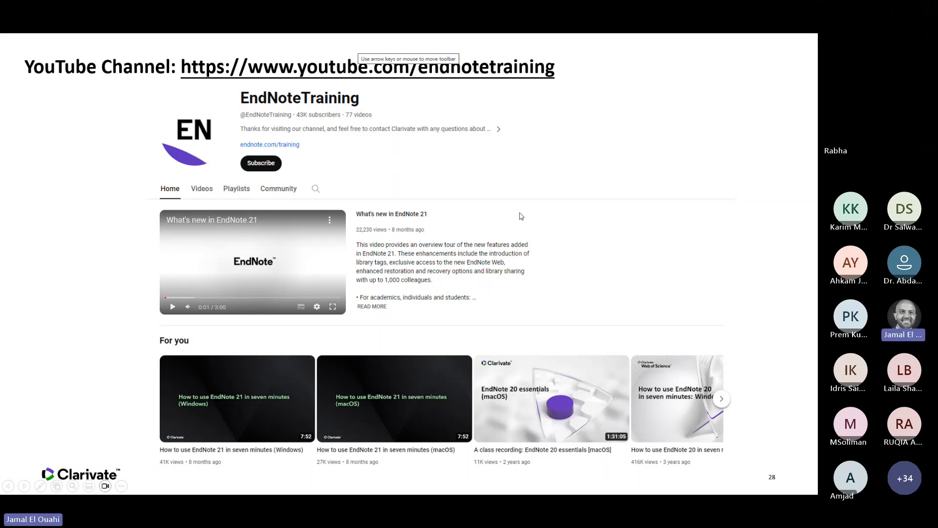
{"action": "key", "text": "Right"}
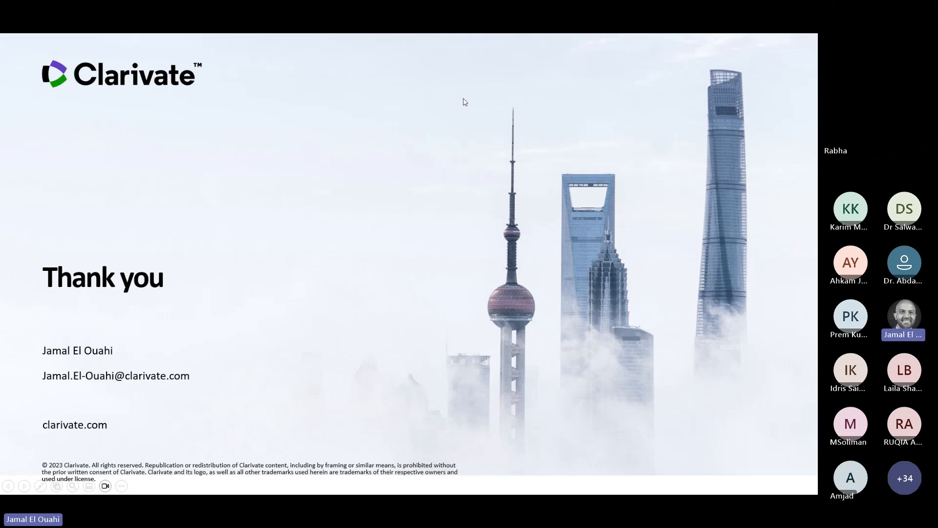
End the slide show and minimize the presentation window
{"action": "left_click", "coordinate": [425, 148]}
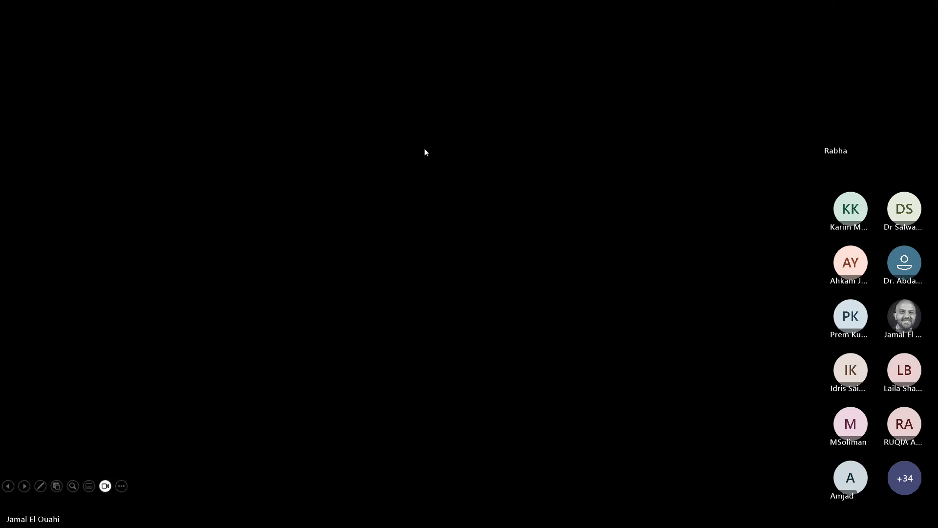
{"action": "left_click", "coordinate": [425, 149]}
{"action": "left_click", "coordinate": [766, 44]}
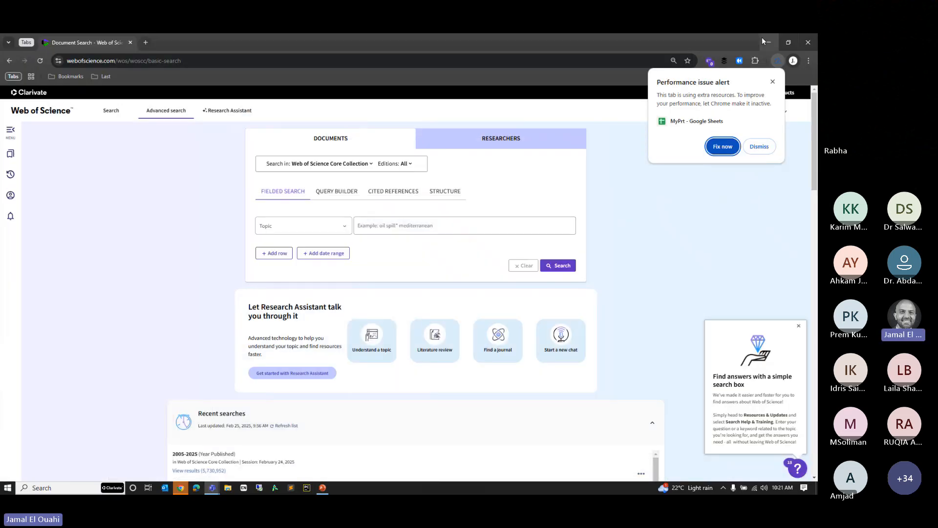
Dismiss the browser's performance alert and the help pop-up, and enlarge the Web of Science page
{"action": "left_click", "coordinate": [759, 147]}
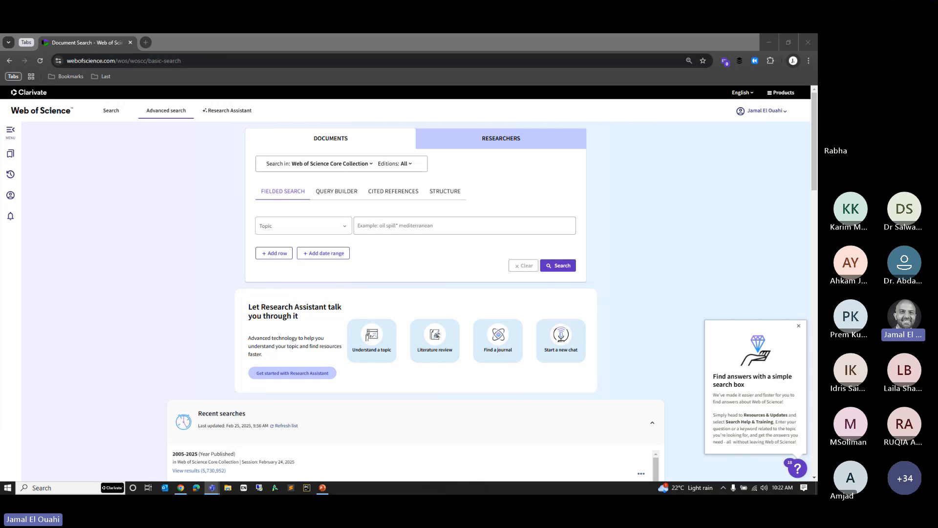
{"action": "left_click", "coordinate": [667, 256]}
{"action": "key", "text": "ctrl+plus"}
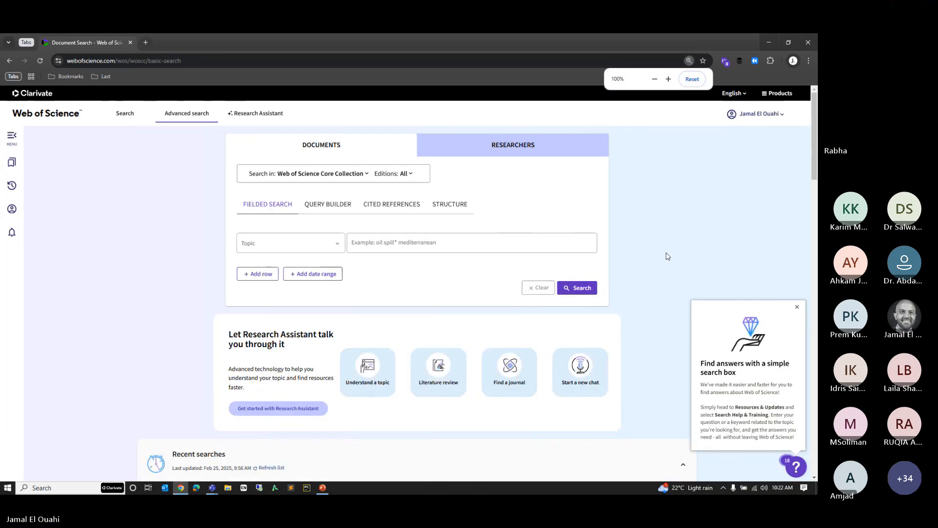
{"action": "left_click", "coordinate": [795, 269]}
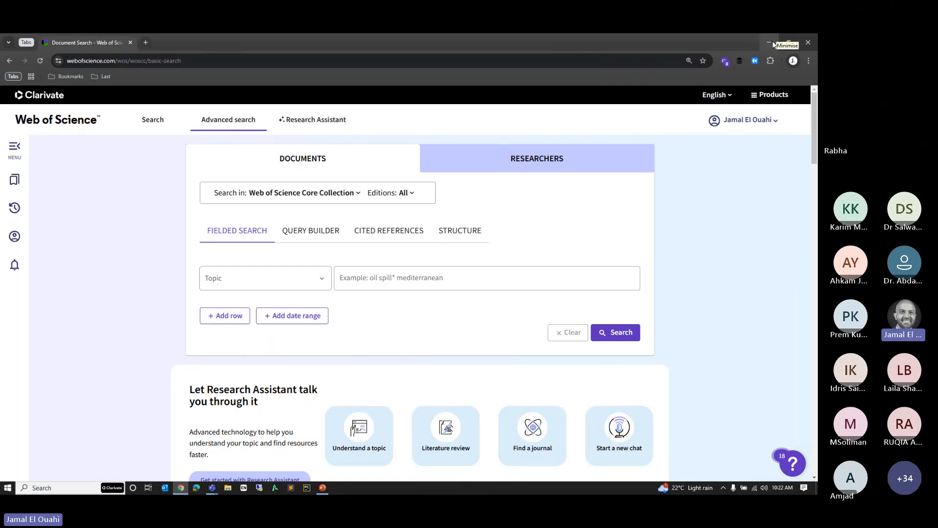
Switch to EndNote 21 and read through the 21.5 update's release notes before cancelling the update offer
{"action": "left_click", "coordinate": [771, 42]}
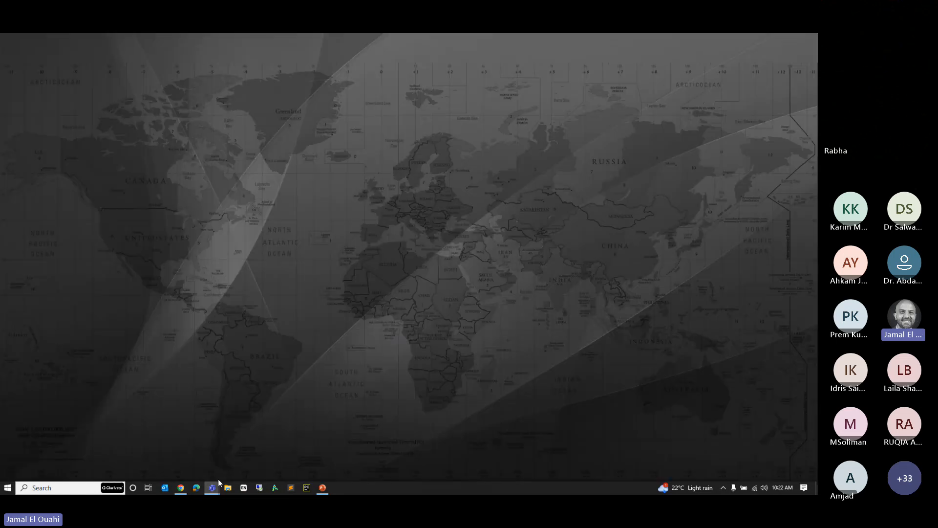
{"action": "left_click", "coordinate": [242, 488]}
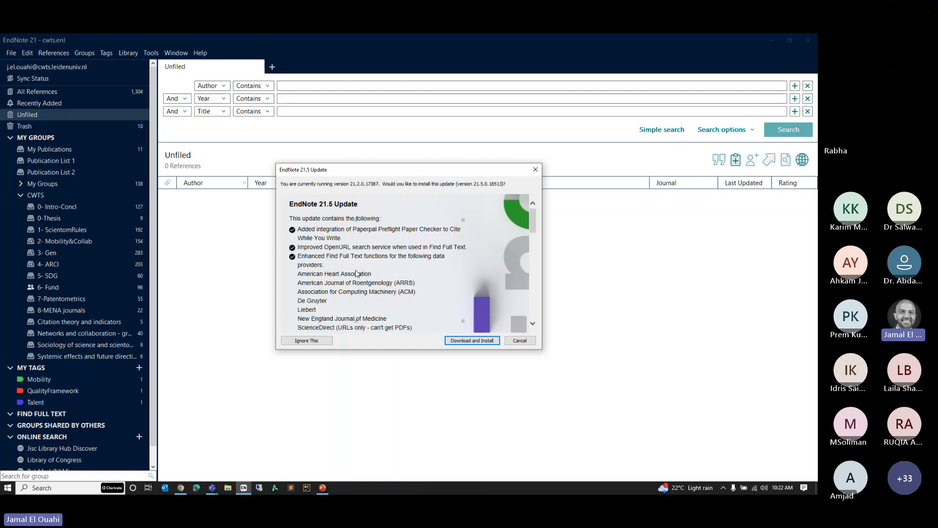
{"action": "scroll", "coordinate": [357, 273], "scroll_direction": "down", "scroll_amount": 3}
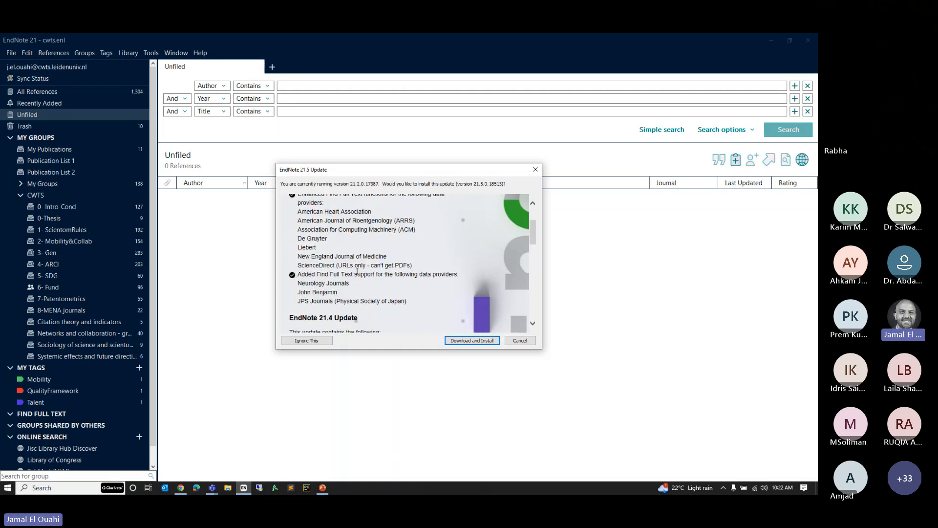
{"action": "scroll", "coordinate": [358, 273], "scroll_direction": "down", "scroll_amount": 3}
{"action": "scroll", "coordinate": [357, 271], "scroll_direction": "down", "scroll_amount": 3}
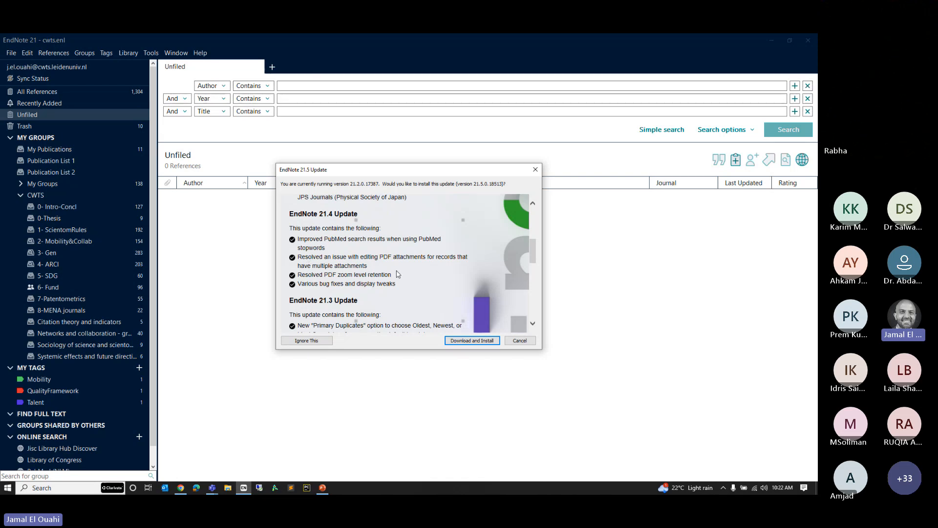
{"action": "scroll", "coordinate": [391, 276], "scroll_direction": "down", "scroll_amount": 8}
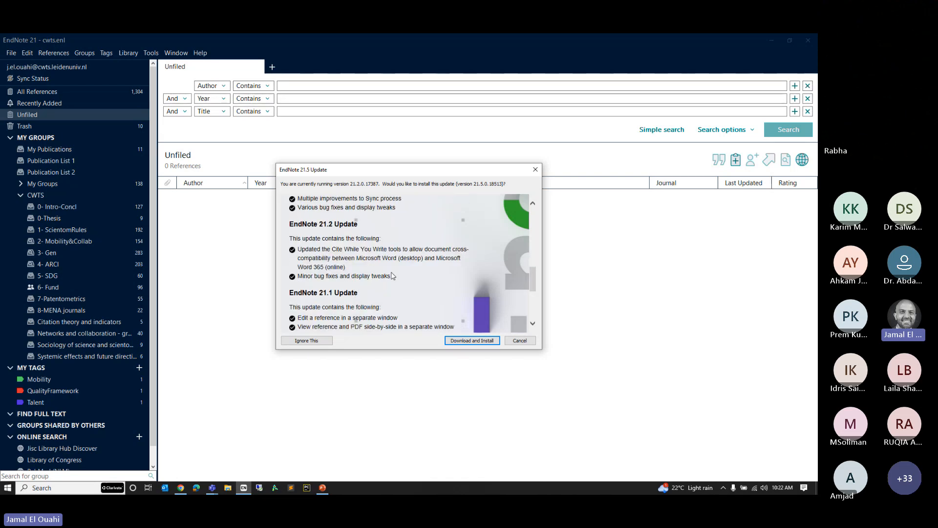
{"action": "scroll", "coordinate": [392, 276], "scroll_direction": "down", "scroll_amount": 3}
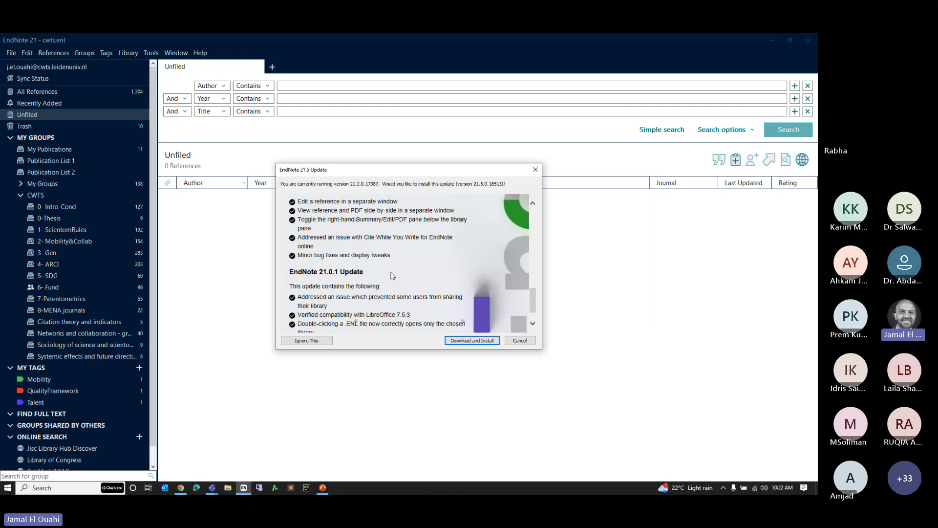
{"action": "scroll", "coordinate": [386, 264], "scroll_direction": "up", "scroll_amount": 10}
{"action": "scroll", "coordinate": [347, 240], "scroll_direction": "up", "scroll_amount": 3}
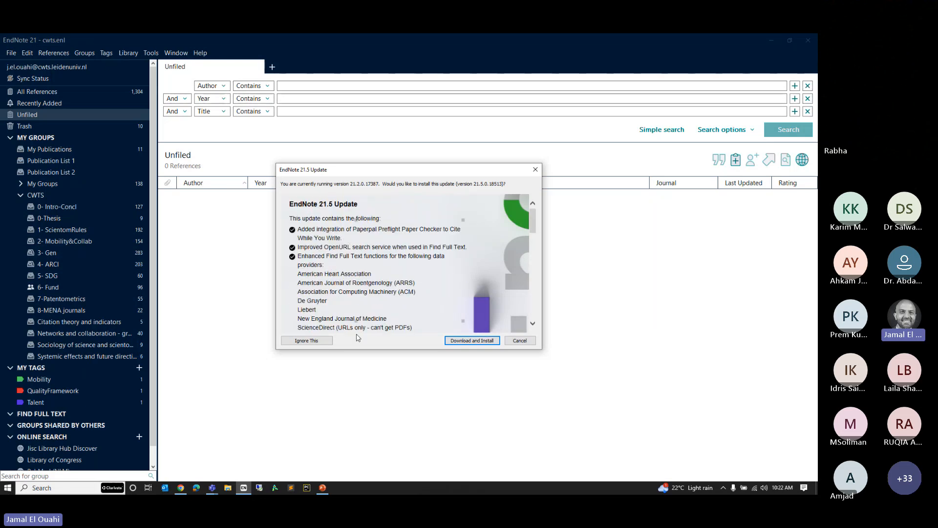
{"action": "left_click", "coordinate": [519, 341]}
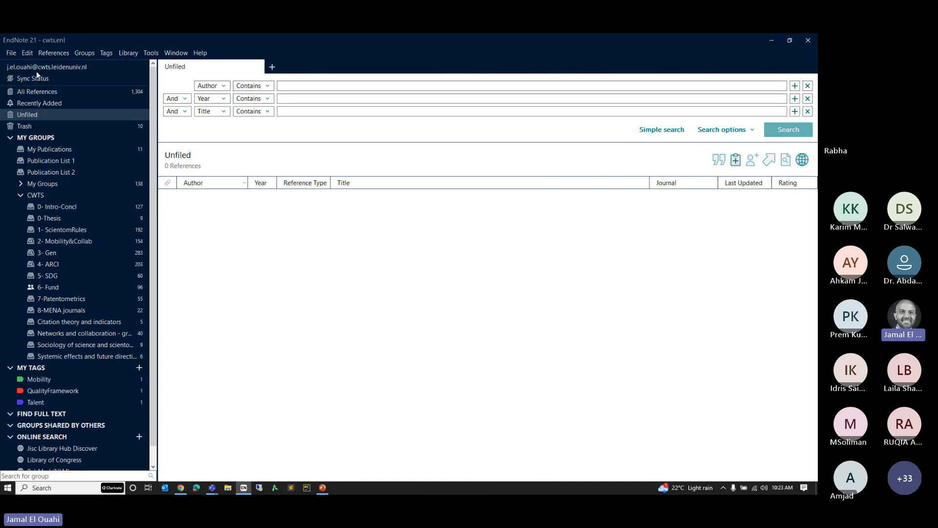
Browse all references in the open cwts library and close that library
{"action": "left_click", "coordinate": [39, 91]}
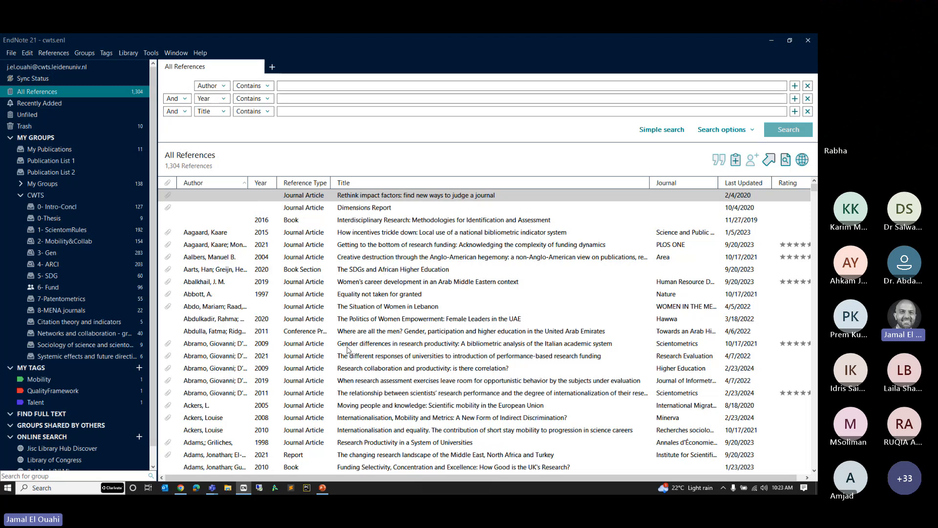
{"action": "scroll", "coordinate": [349, 350], "scroll_direction": "down", "scroll_amount": 4}
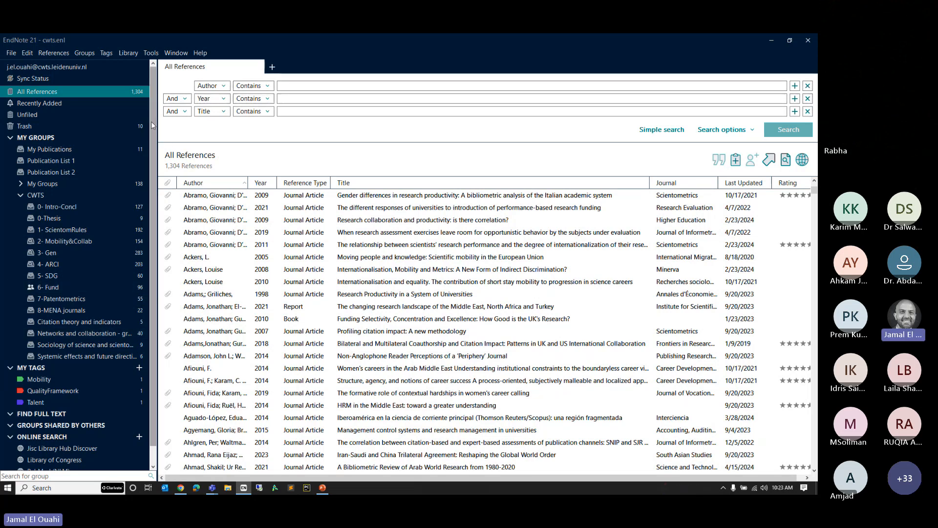
{"action": "left_click", "coordinate": [11, 53]}
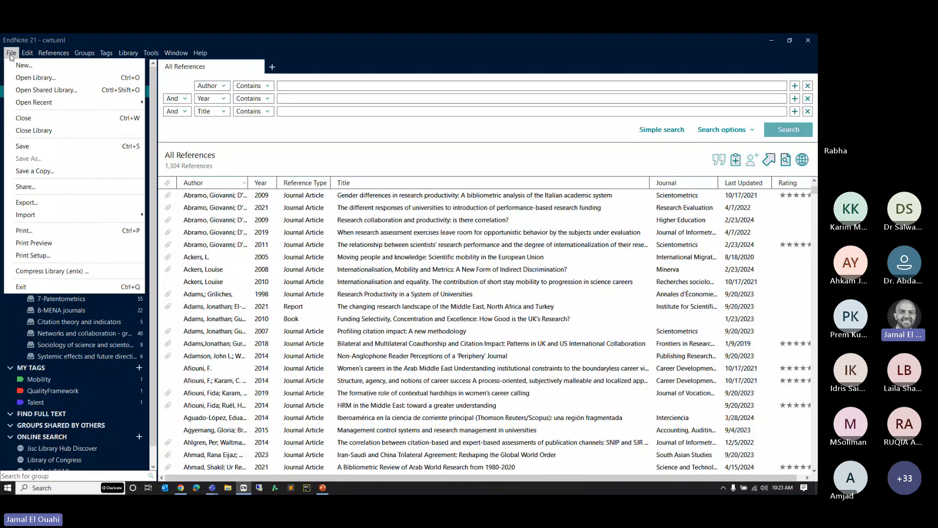
{"action": "left_click", "coordinate": [24, 118]}
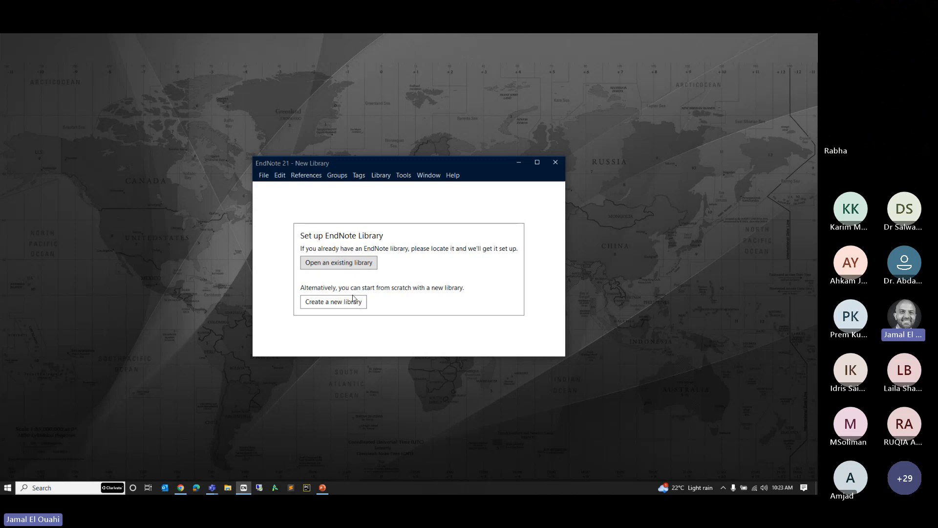
Create a new EndNote library on the Desktop with the file name SQU Library.enl
{"action": "left_click", "coordinate": [330, 301]}
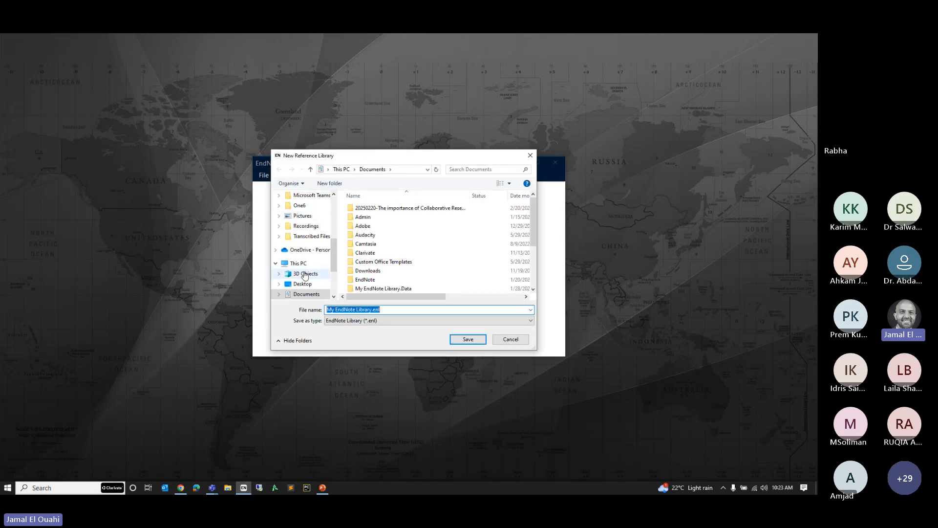
{"action": "left_click", "coordinate": [308, 285]}
{"action": "left_click", "coordinate": [373, 310]}
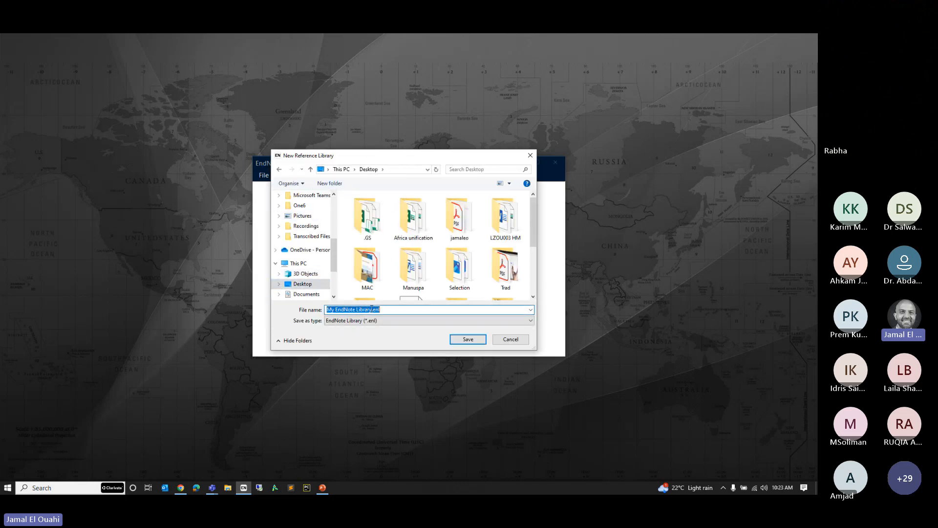
{"action": "left_click", "coordinate": [358, 309]}
{"action": "left_click_drag", "start_coordinate": [355, 309], "coordinate": [281, 308]}
{"action": "type", "text": "SQU"}
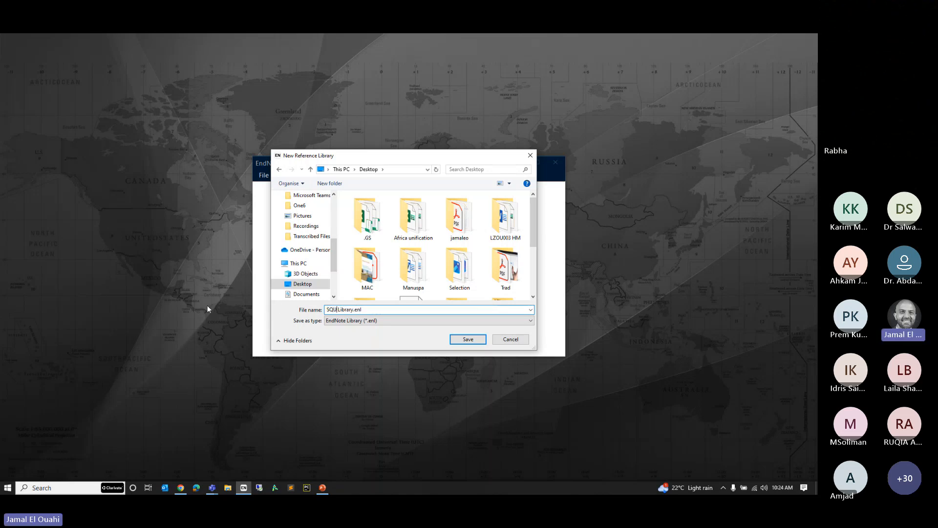
{"action": "left_click", "coordinate": [463, 339]}
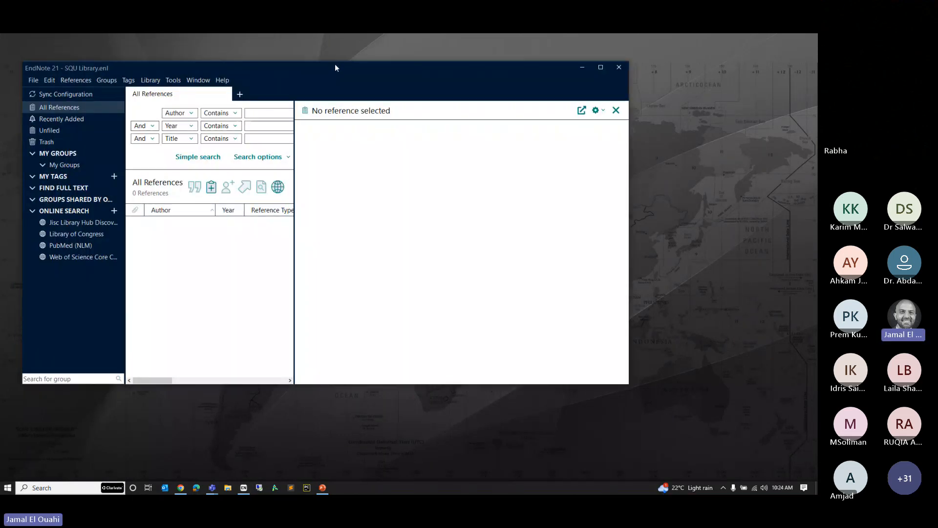
Shift the SQU Library window aside at its restored size to uncover the desktop
{"action": "left_click_drag", "start_coordinate": [335, 67], "coordinate": [390, 123]}
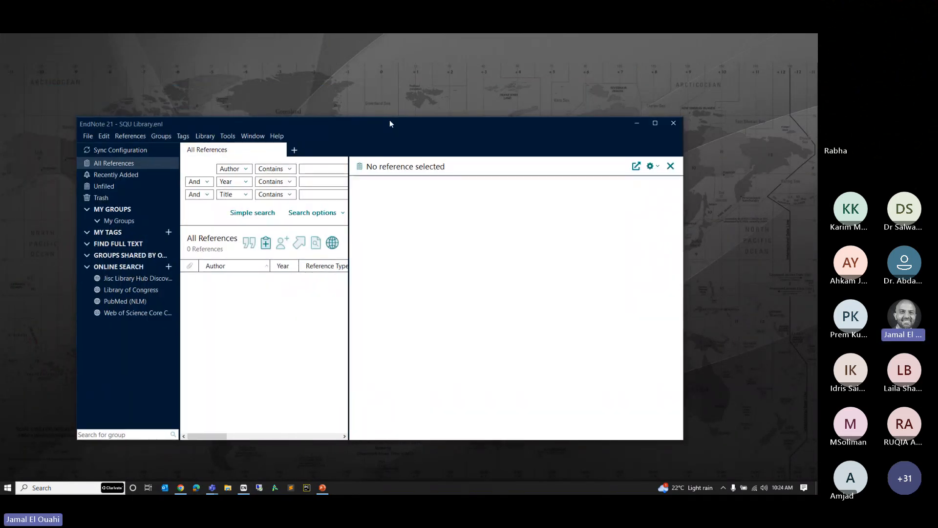
{"action": "double_click", "coordinate": [390, 123]}
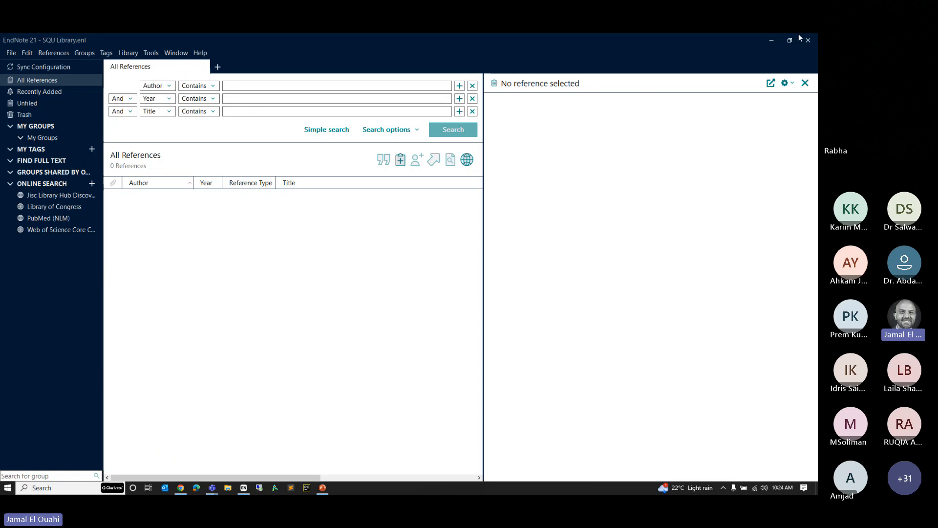
{"action": "left_click", "coordinate": [791, 41]}
{"action": "left_click_drag", "start_coordinate": [358, 119], "coordinate": [423, 81]}
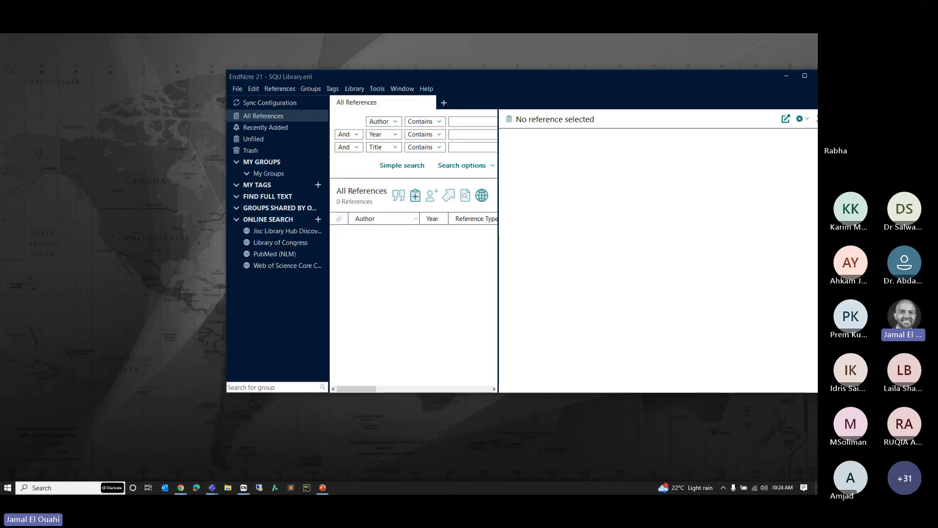
Bring up the desktop items and examine the SQU Library.Data folder and the SQU Library.enl file
{"action": "right_click", "coordinate": [86, 102]}
{"action": "left_click", "coordinate": [103, 130]}
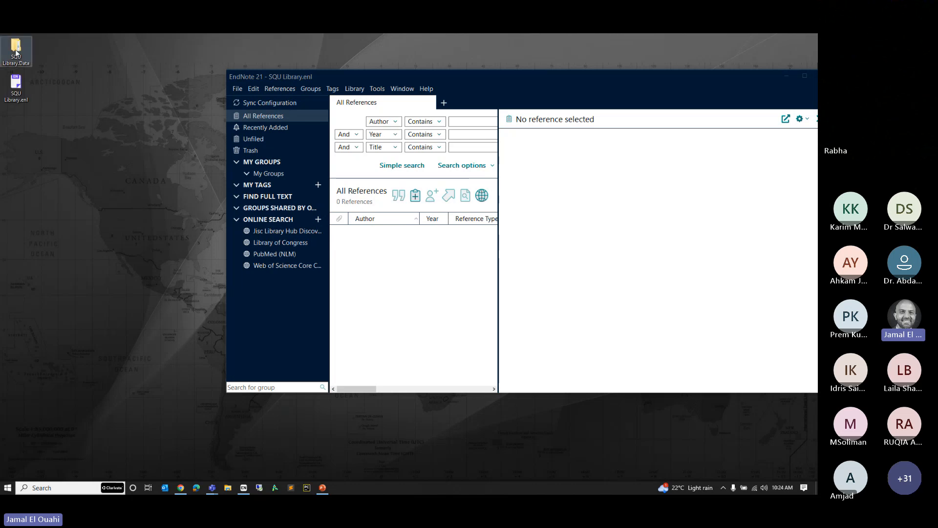
{"action": "left_click", "coordinate": [15, 102]}
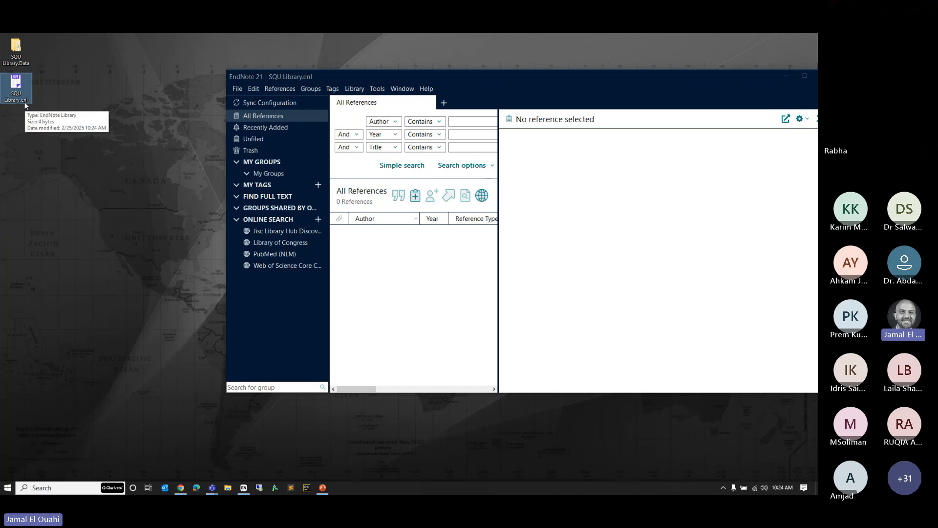
{"action": "left_click", "coordinate": [50, 109]}
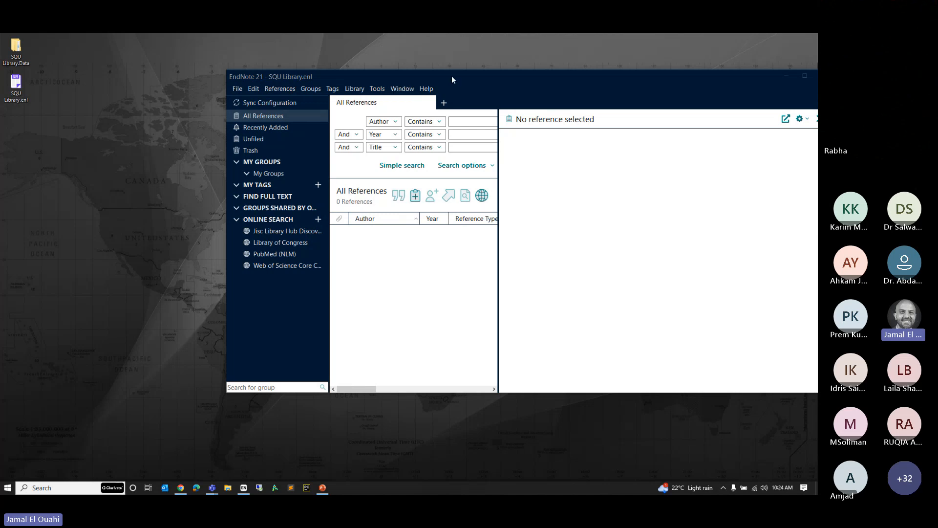
Move the SQU Library window close to the two desktop items and enlarge it while leaving them uncovered
{"action": "left_click_drag", "start_coordinate": [452, 76], "coordinate": [291, 49]}
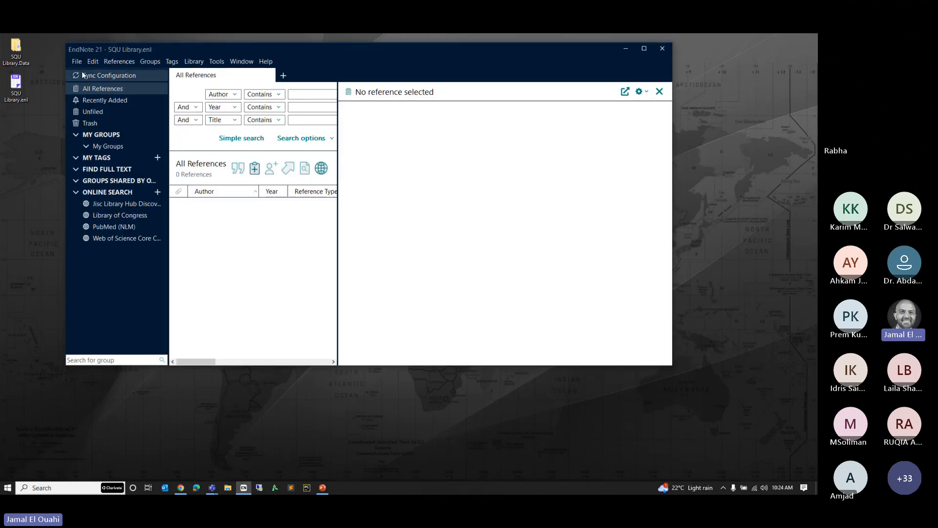
{"action": "left_click_drag", "start_coordinate": [49, 134], "coordinate": [7, 42]}
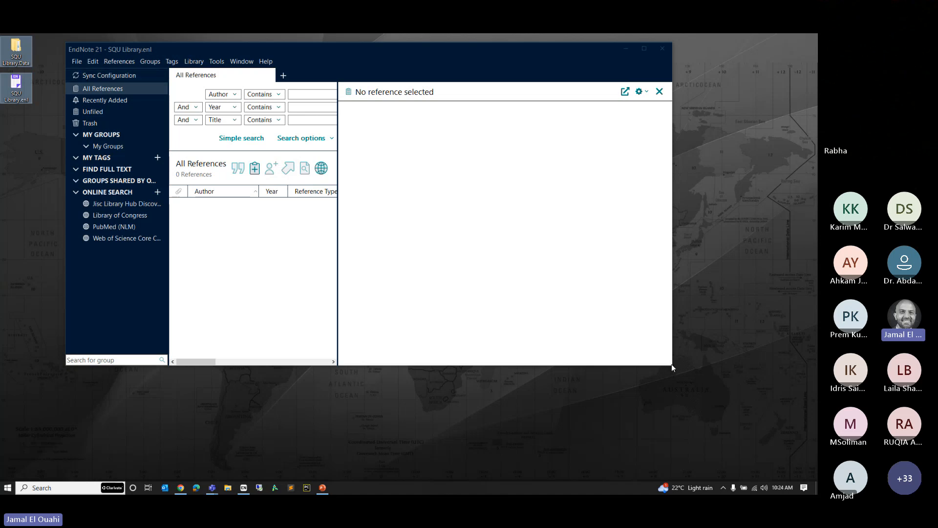
{"action": "left_click_drag", "start_coordinate": [673, 366], "coordinate": [756, 462]}
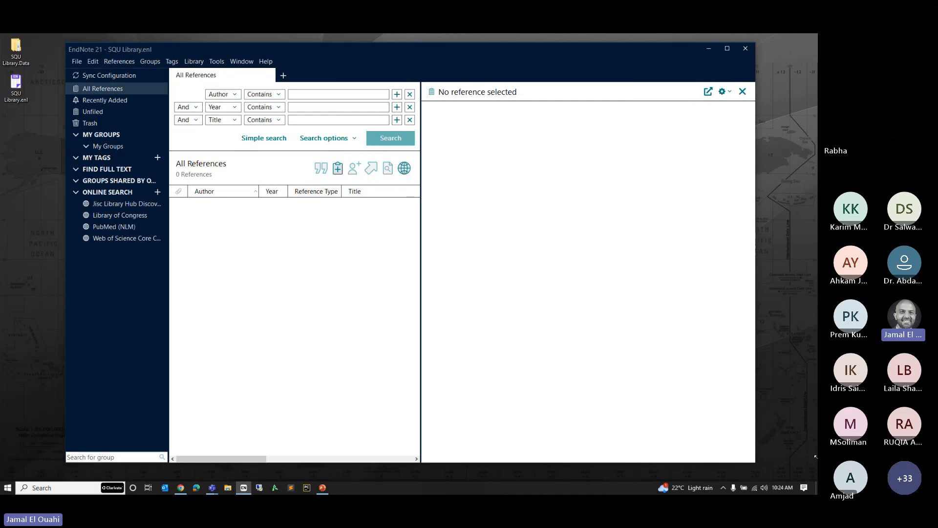
{"action": "left_click_drag", "start_coordinate": [816, 457], "coordinate": [782, 467]}
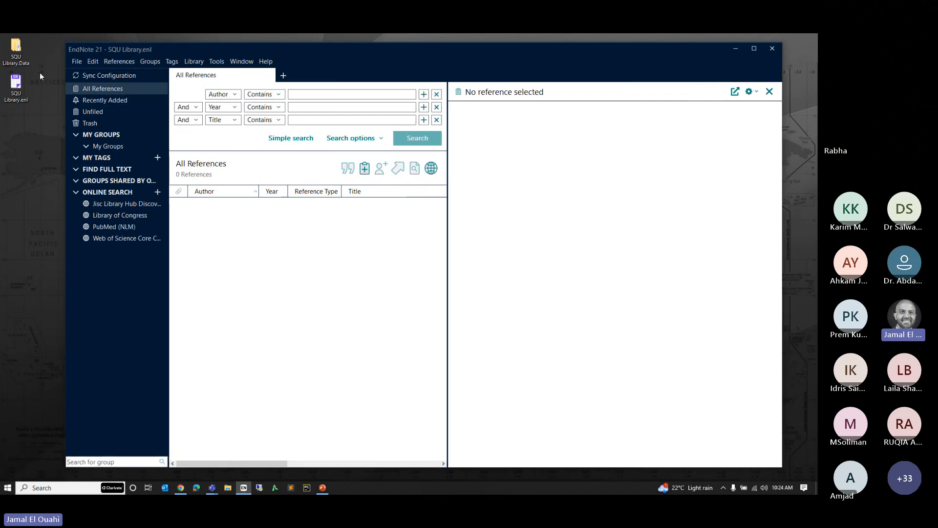
Point out the SQU Library.Data folder and the SQU Library.enl file on the desktop
{"action": "left_click", "coordinate": [16, 62]}
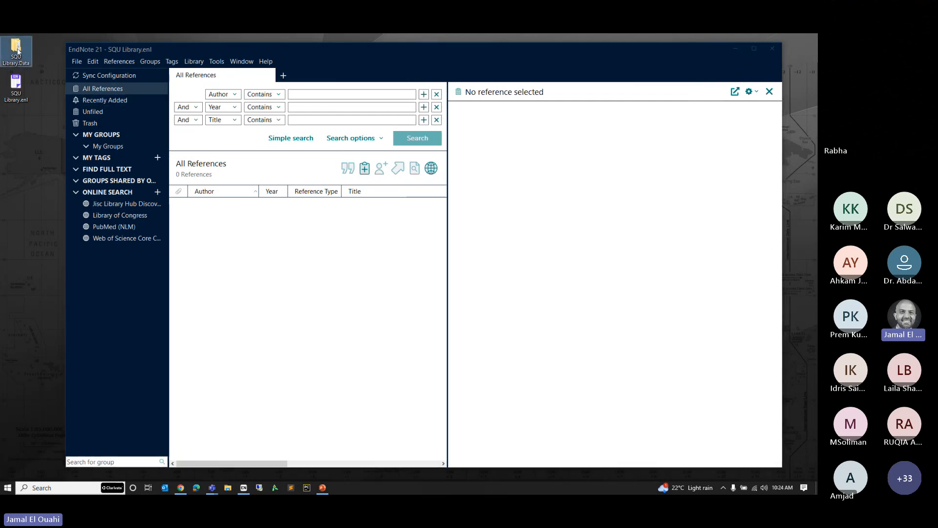
{"action": "left_click", "coordinate": [19, 96]}
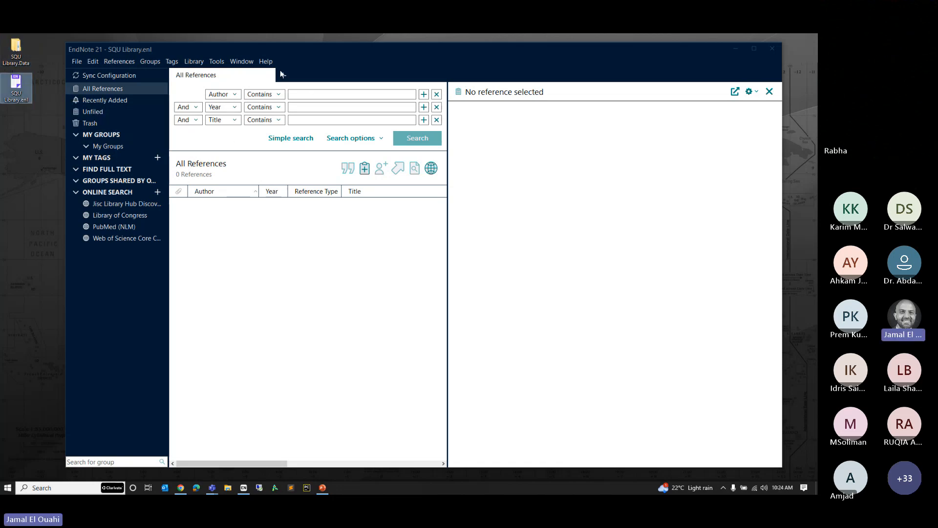
{"action": "left_click", "coordinate": [64, 54]}
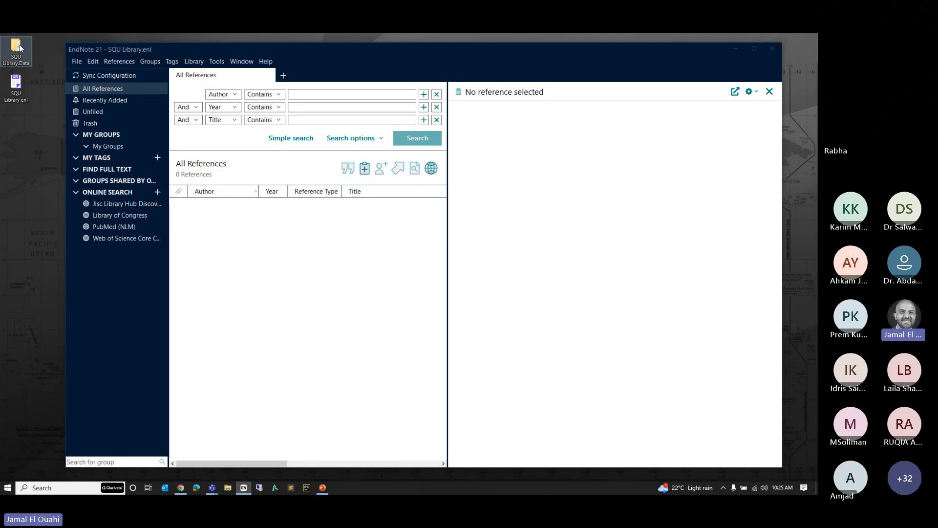
Maximize the SQU Library window and widen the groups sidebar to fit the full online search names
{"action": "double_click", "coordinate": [186, 49]}
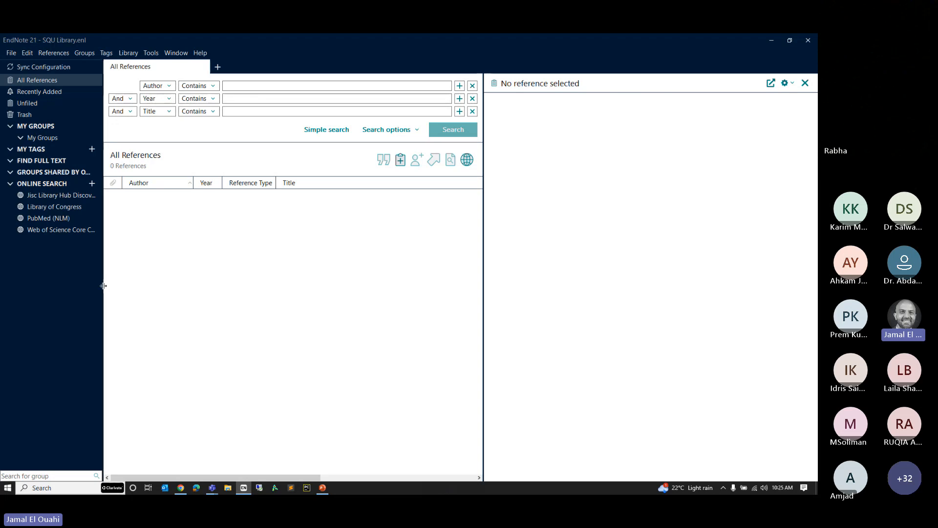
{"action": "left_click_drag", "start_coordinate": [103, 286], "coordinate": [149, 286]}
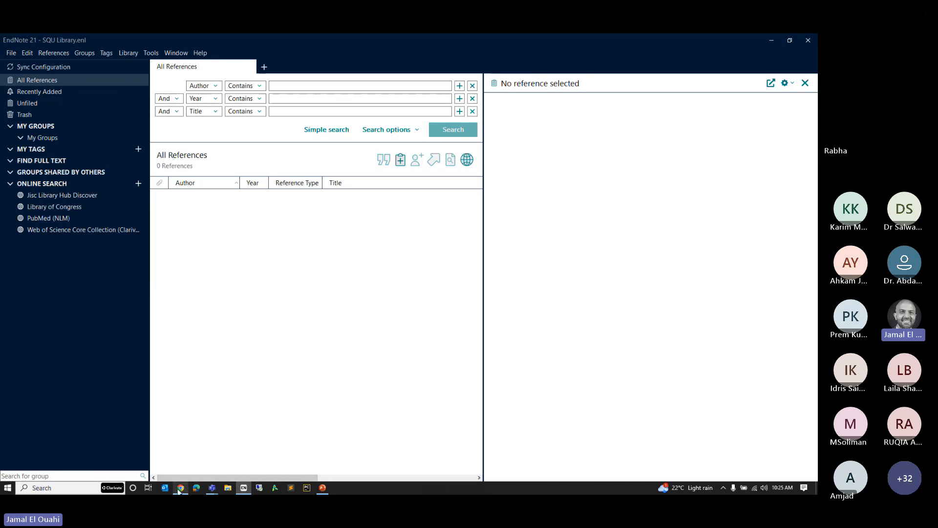
Switch to Chrome and search the Web of Science Core Collection for the topic ascorbic acid
{"action": "mouse_move", "coordinate": [180, 489]}
{"action": "left_click", "coordinate": [180, 459]}
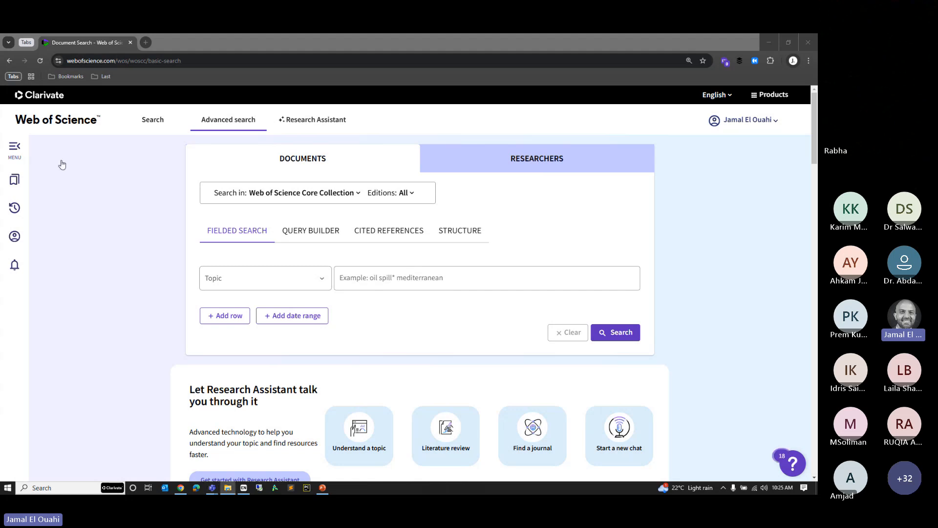
{"action": "left_click", "coordinate": [387, 275]}
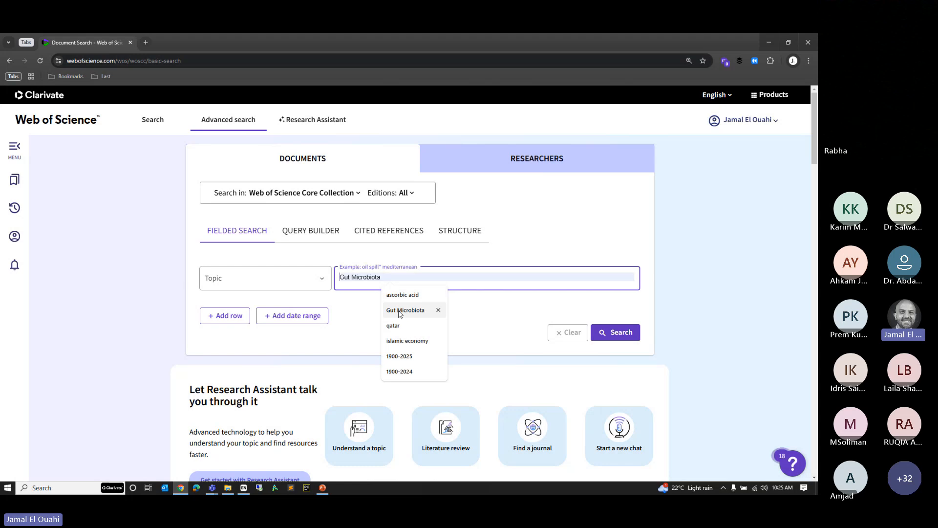
{"action": "left_click", "coordinate": [393, 295]}
{"action": "left_click", "coordinate": [609, 333]}
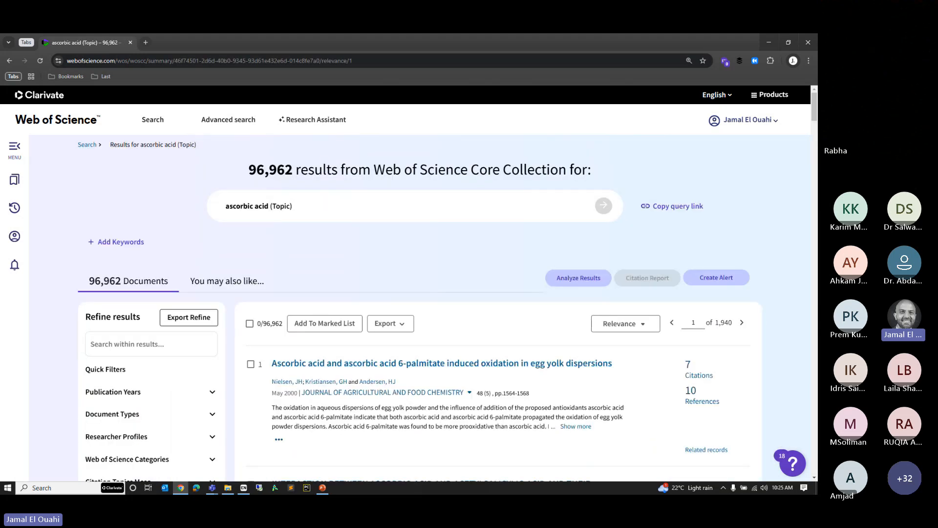
Select the first three records in the ascorbic acid results
{"action": "scroll", "coordinate": [321, 212], "scroll_direction": "down", "scroll_amount": 2}
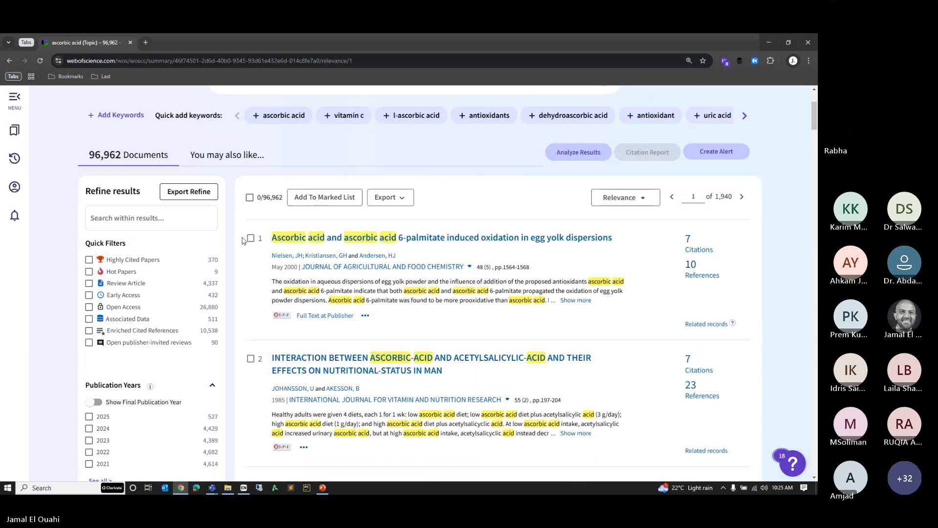
{"action": "left_click", "coordinate": [251, 238]}
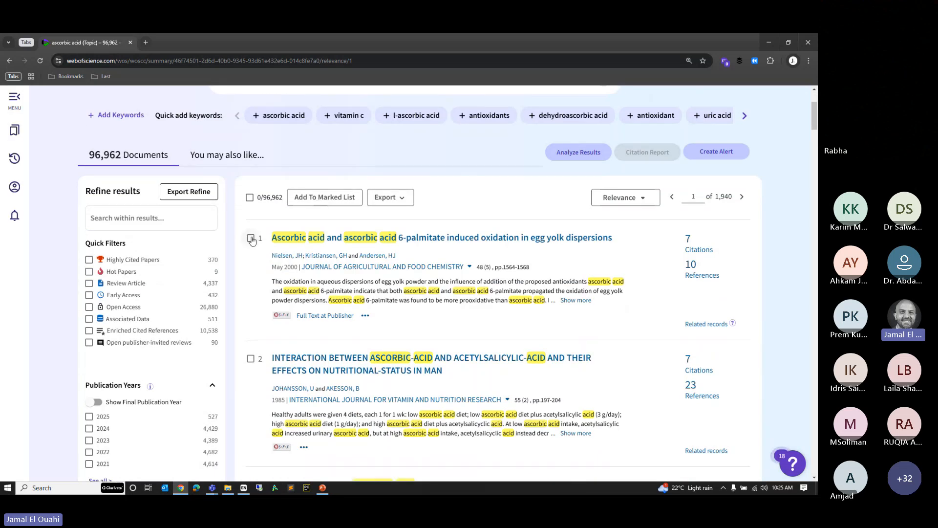
{"action": "left_click", "coordinate": [251, 359]}
{"action": "scroll", "coordinate": [250, 345], "scroll_direction": "down", "scroll_amount": 1}
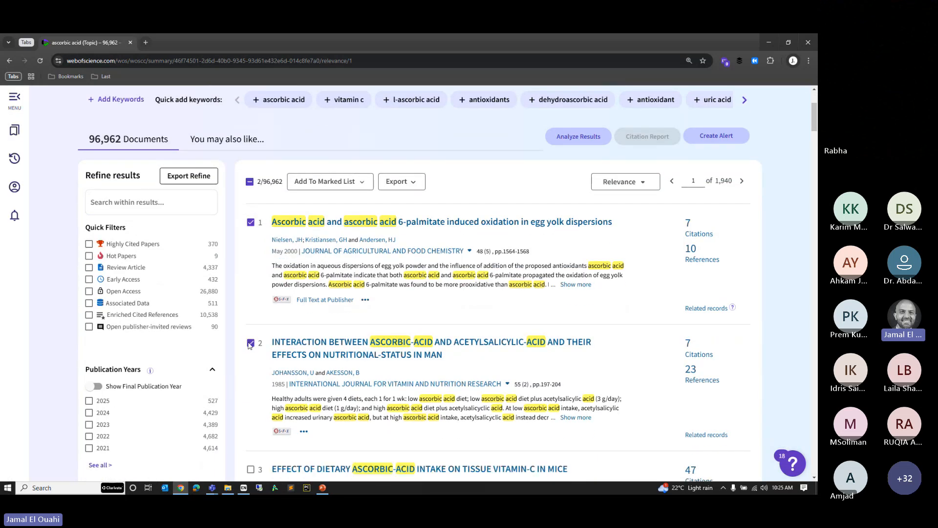
{"action": "scroll", "coordinate": [250, 345], "scroll_direction": "down", "scroll_amount": 1}
{"action": "left_click", "coordinate": [251, 400]}
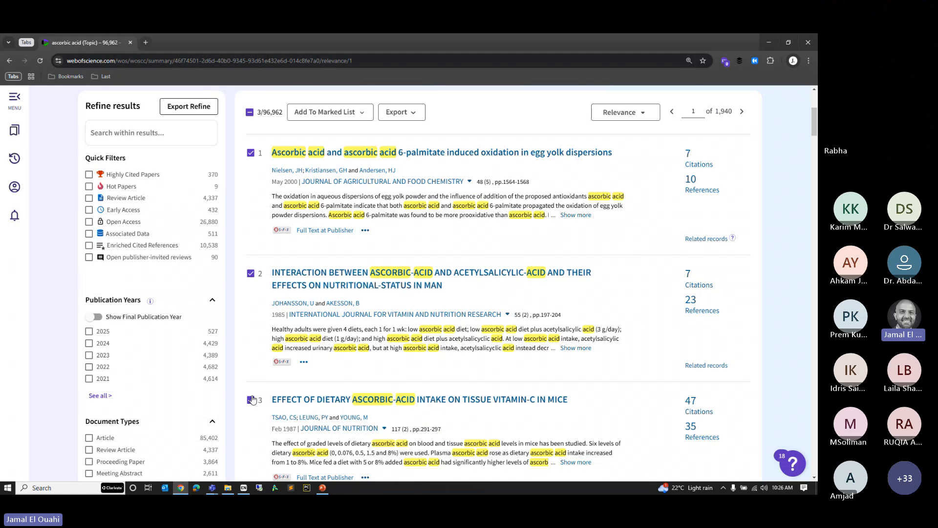
Start exporting the selected records to EndNote desktop, choosing Full Record as the record content
{"action": "scroll", "coordinate": [252, 399], "scroll_direction": "up", "scroll_amount": 2}
{"action": "scroll", "coordinate": [252, 400], "scroll_direction": "up", "scroll_amount": 1}
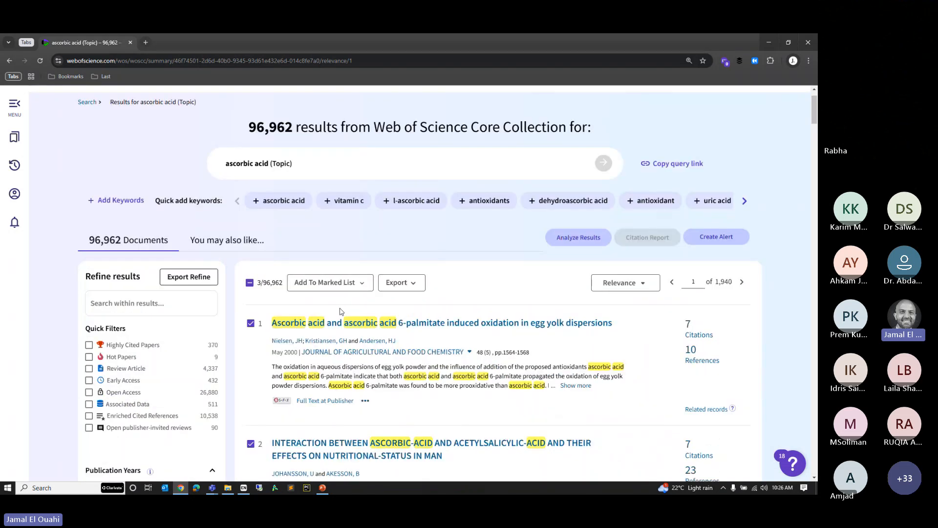
{"action": "left_click", "coordinate": [398, 283]}
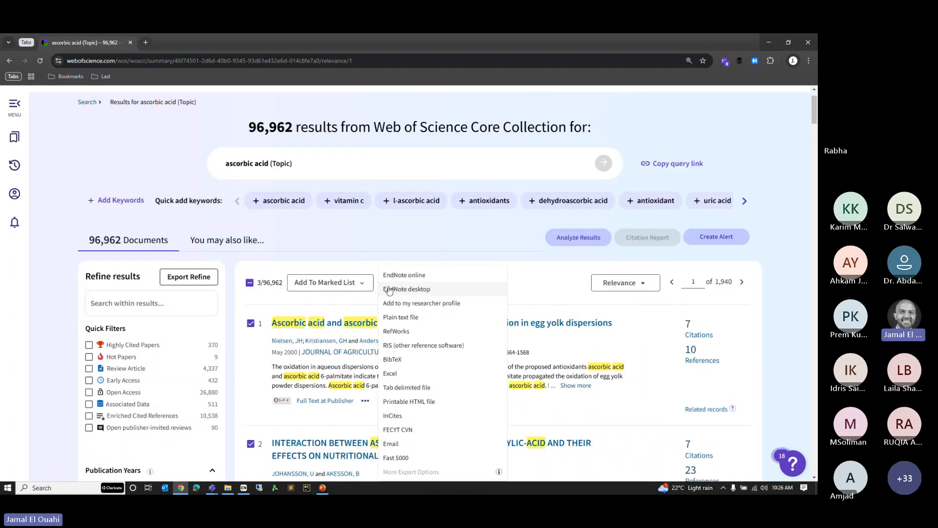
{"action": "left_click", "coordinate": [439, 291]}
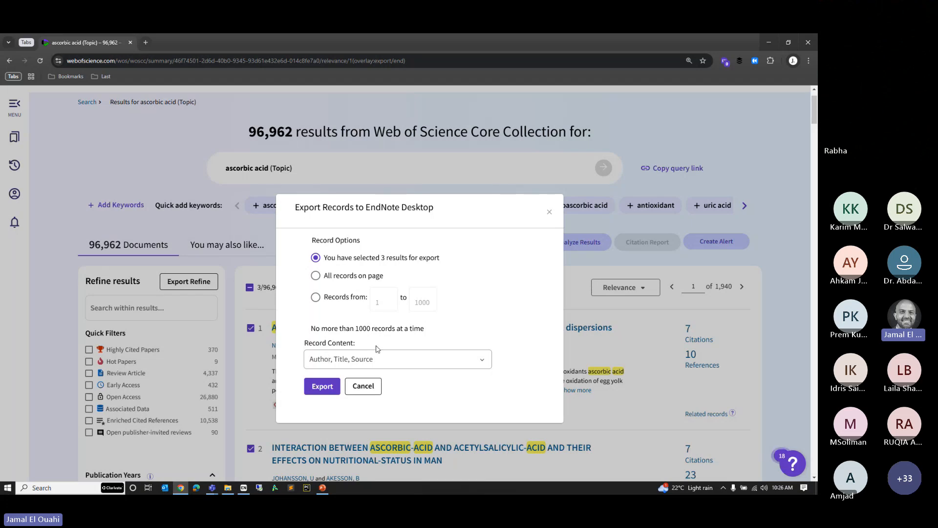
{"action": "left_click", "coordinate": [386, 360]}
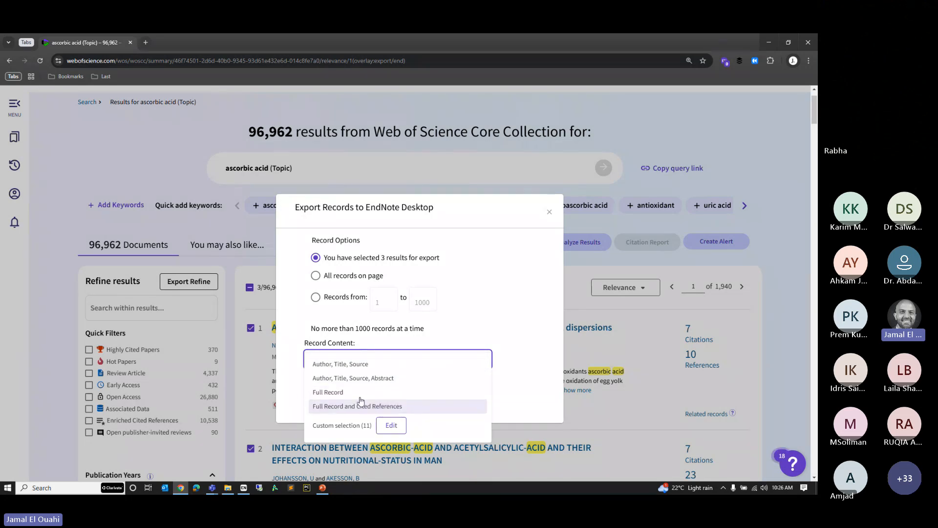
{"action": "left_click", "coordinate": [342, 393]}
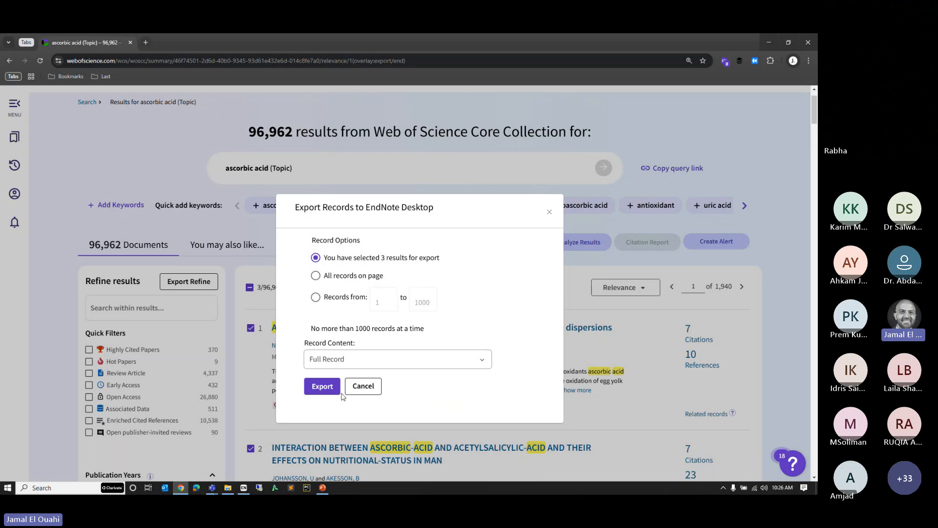
Examine the record content choices and the custom export field selections, closing the custom selections without saving
{"action": "left_click", "coordinate": [384, 367]}
{"action": "left_click", "coordinate": [380, 364]}
{"action": "left_click", "coordinate": [390, 368]}
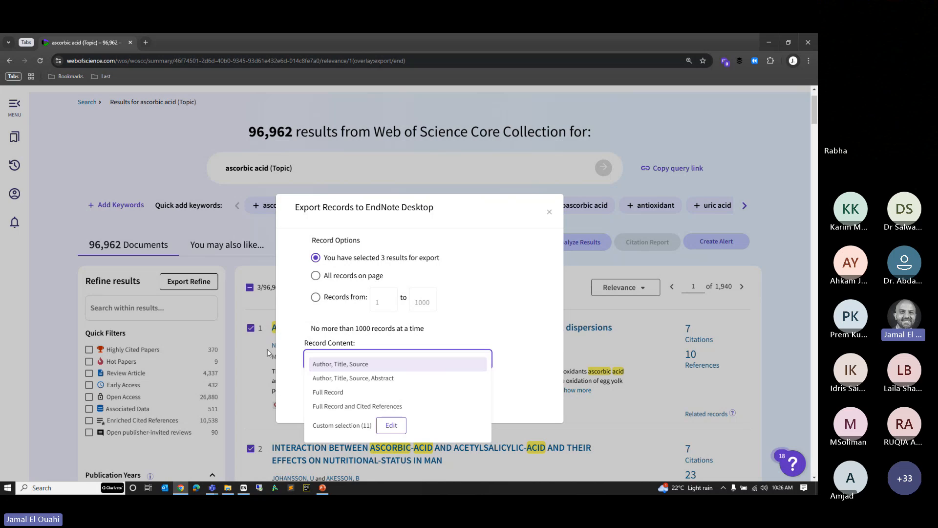
{"action": "left_click", "coordinate": [335, 393]}
{"action": "left_click", "coordinate": [338, 355]}
{"action": "left_click", "coordinate": [391, 426]}
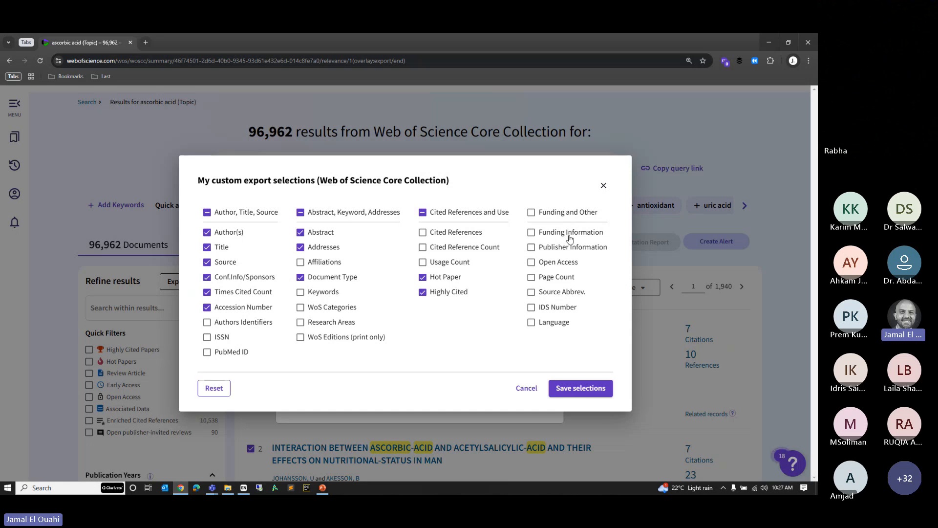
{"action": "left_click", "coordinate": [603, 188]}
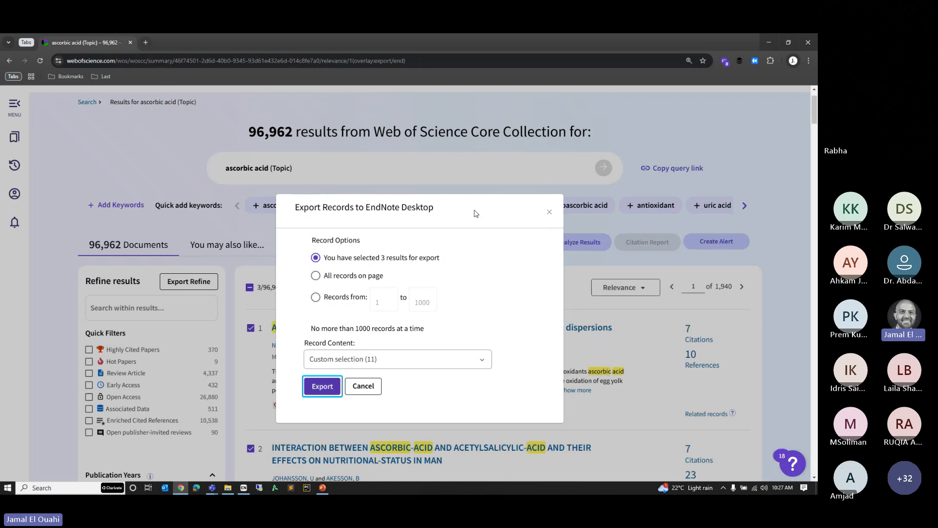
Set the record content to Full Record and export the three selected records
{"action": "left_click", "coordinate": [377, 362]}
{"action": "left_click", "coordinate": [363, 393]}
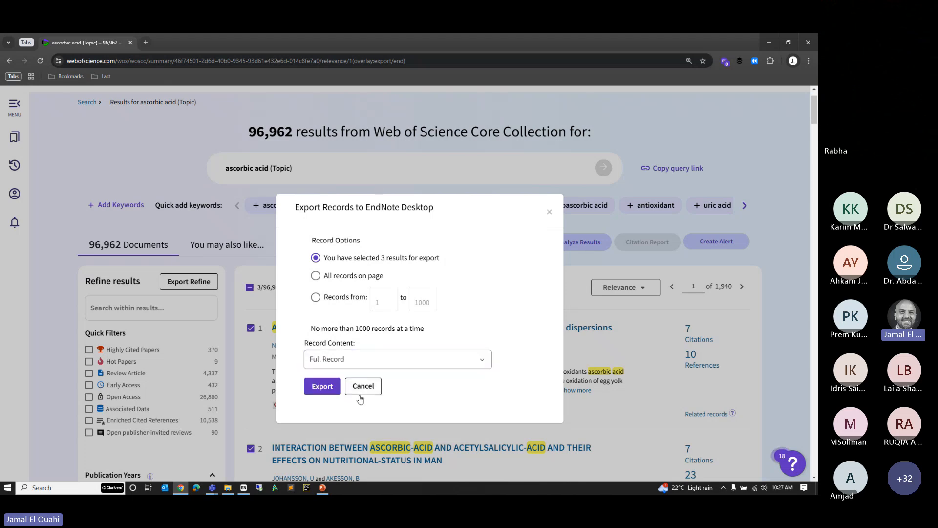
{"action": "left_click", "coordinate": [322, 387]}
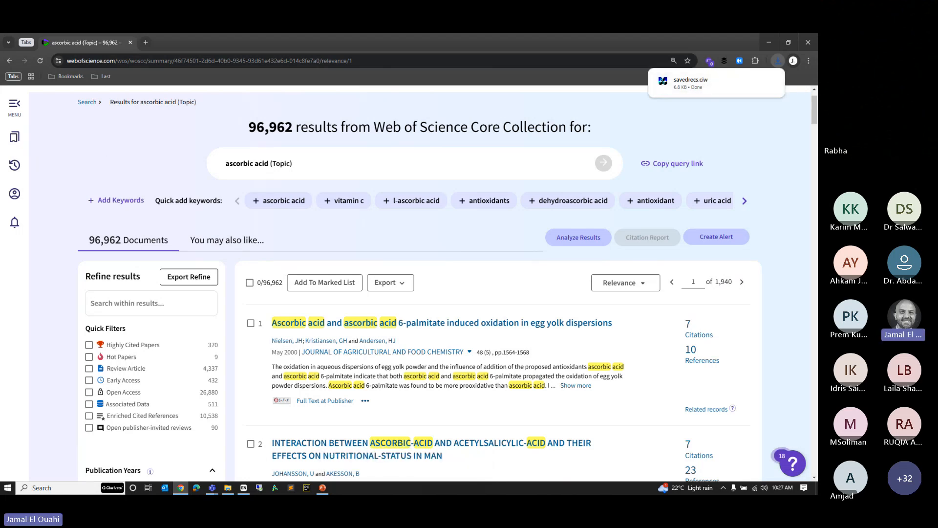
Check savedrecs.ciw in the Downloads folder, and open the downloaded file to import its records into the SQU Library
{"action": "key", "text": "alt+Tab"}
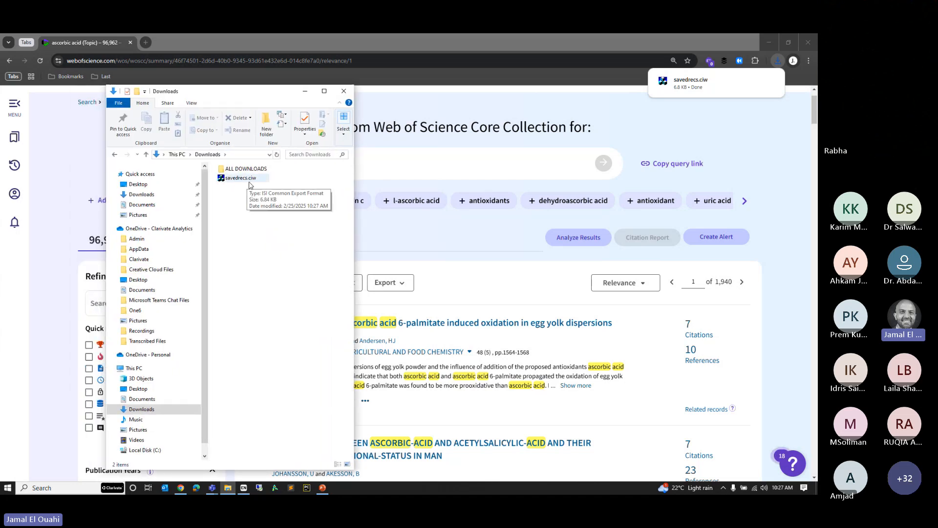
{"action": "left_click", "coordinate": [259, 181]}
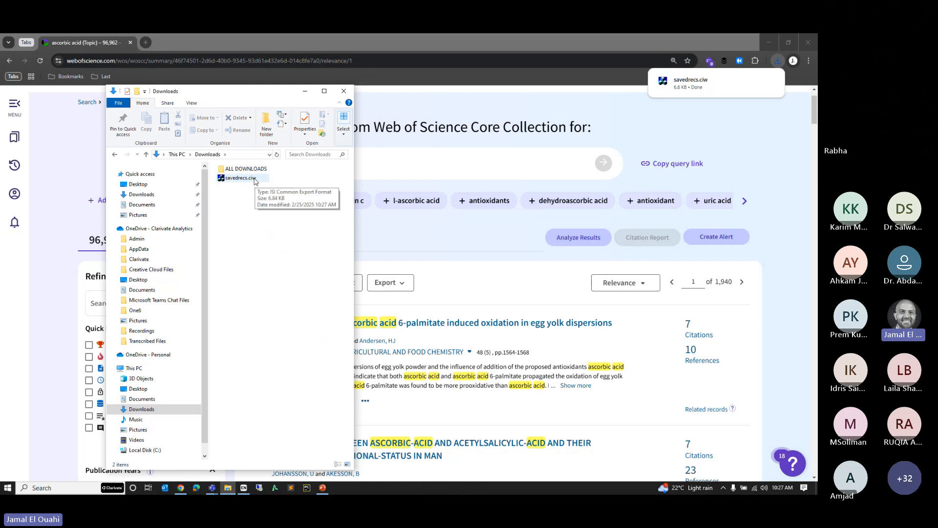
{"action": "left_click_drag", "start_coordinate": [237, 92], "coordinate": [0, 44]}
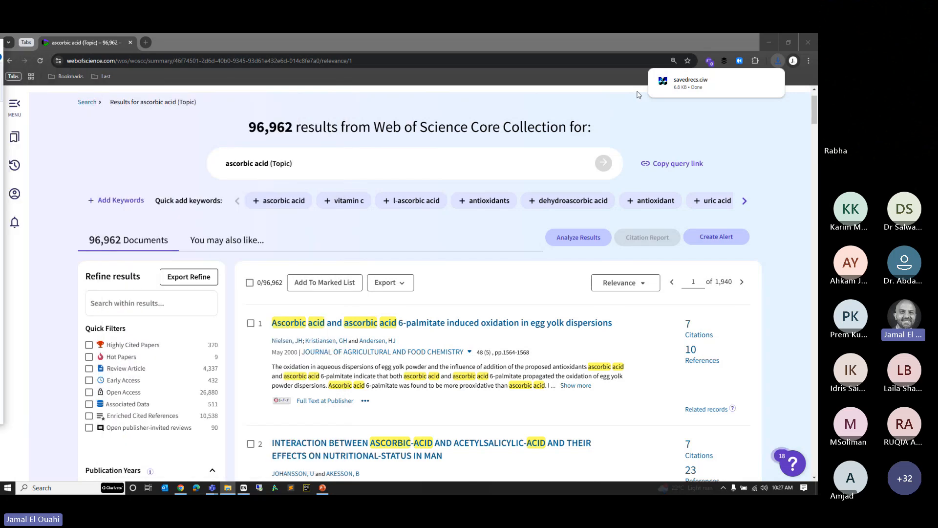
{"action": "left_click", "coordinate": [687, 83]}
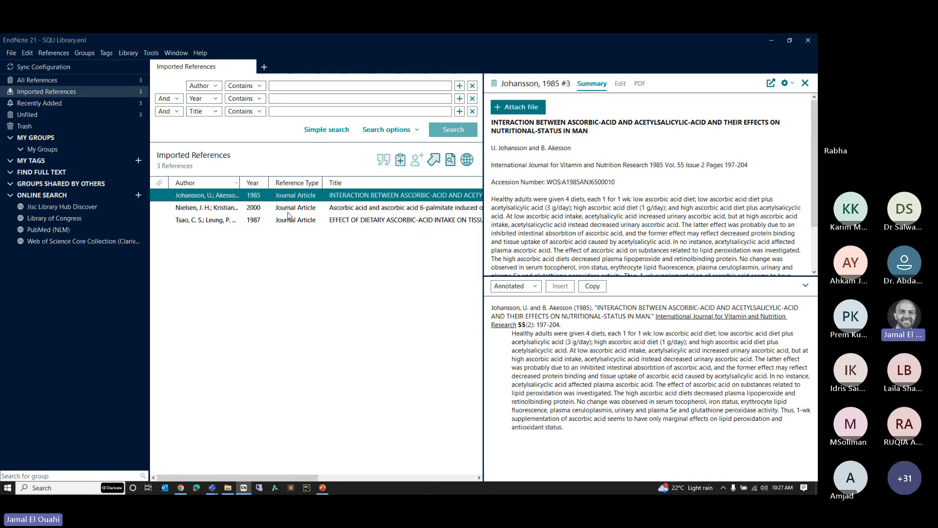
Examine the editable fields of the imported 2000 egg yolk dispersions article through Abstract and Notes, widening the reference list's Author column
{"action": "left_click", "coordinate": [217, 208]}
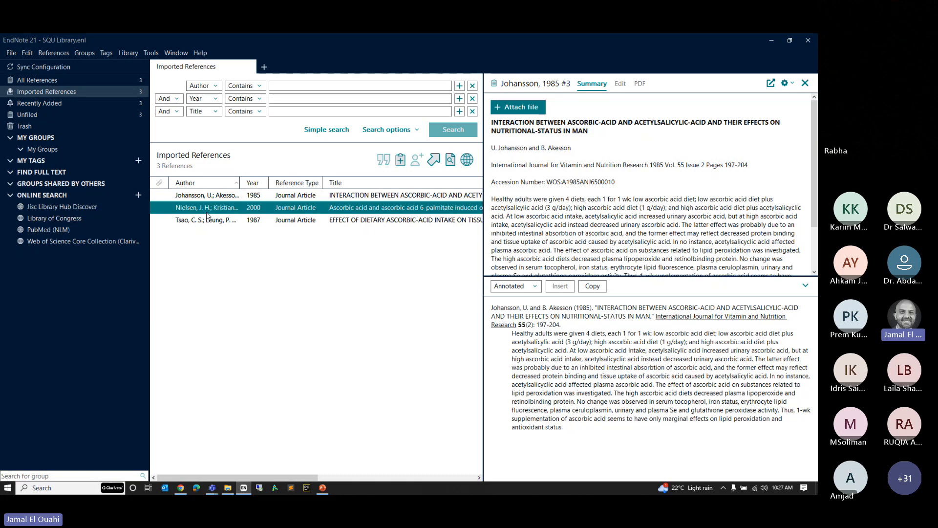
{"action": "left_click", "coordinate": [612, 83]}
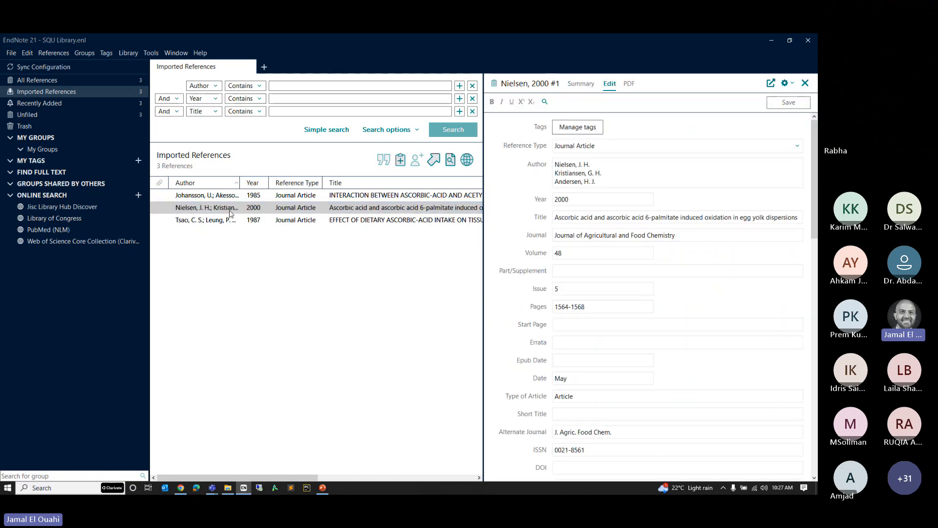
{"action": "left_click_drag", "start_coordinate": [239, 181], "coordinate": [254, 180]}
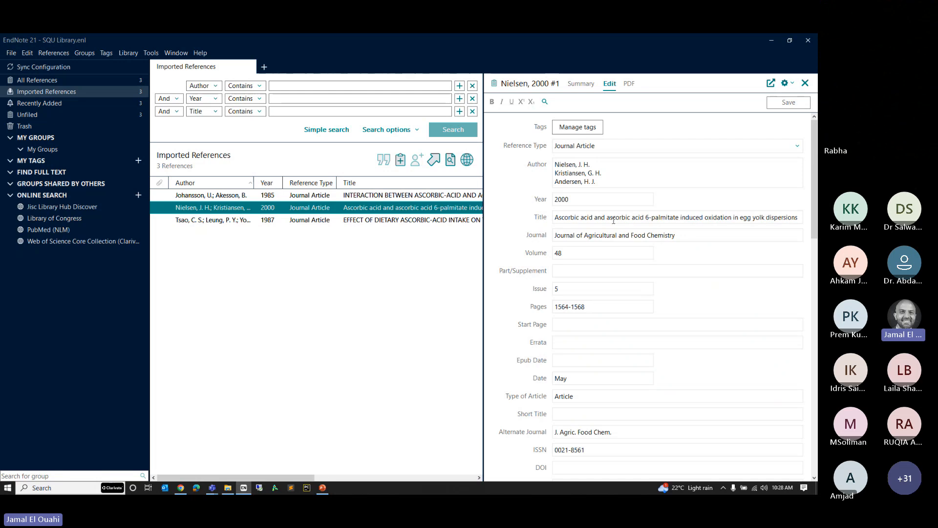
{"action": "scroll", "coordinate": [602, 274], "scroll_direction": "down", "scroll_amount": 10}
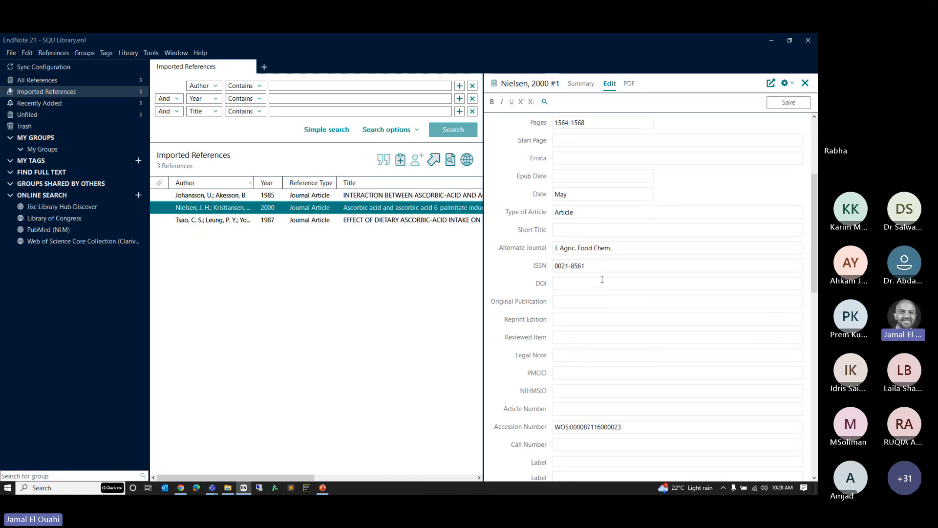
{"action": "scroll", "coordinate": [602, 279], "scroll_direction": "down", "scroll_amount": 5}
{"action": "scroll", "coordinate": [602, 282], "scroll_direction": "up", "scroll_amount": 2}
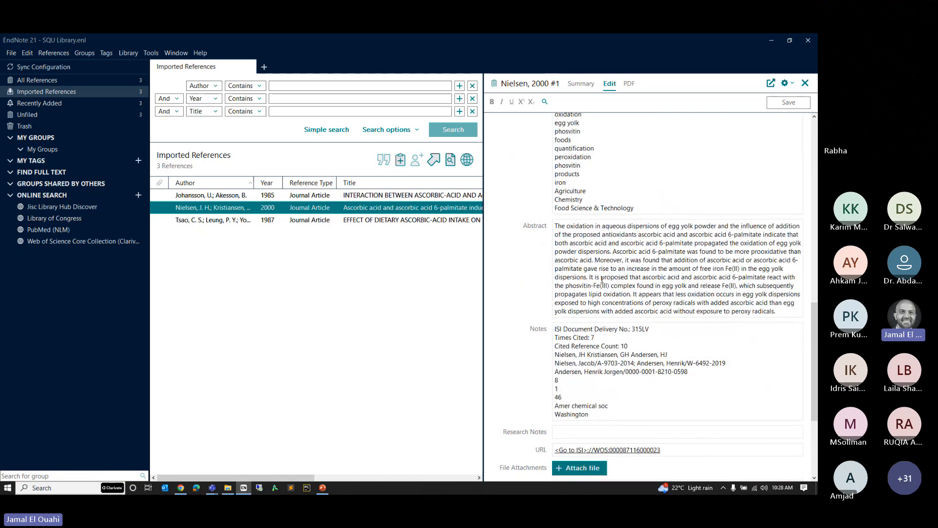
Look over the egg yolk article's remaining fields, and select the first three ascorbic acid results in Web of Science
{"action": "scroll", "coordinate": [602, 280], "scroll_direction": "down", "scroll_amount": 4}
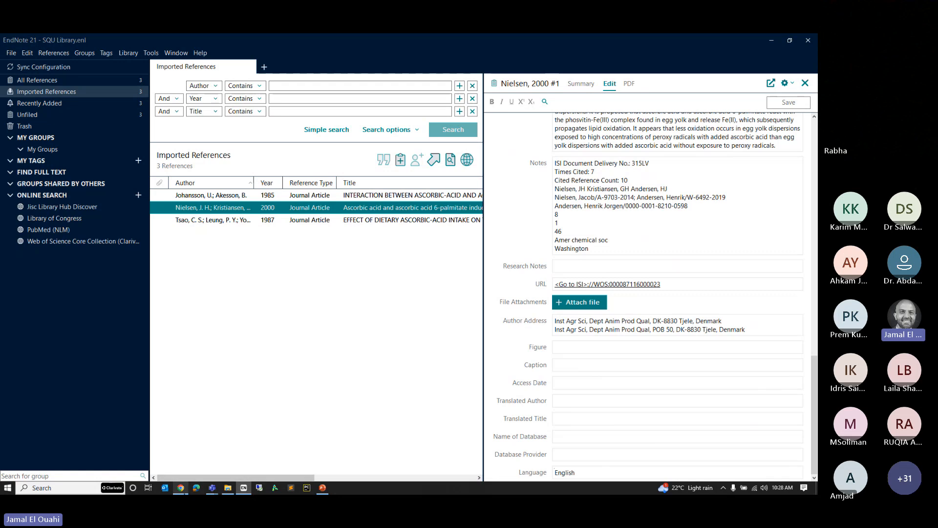
{"action": "left_click", "coordinate": [180, 488]}
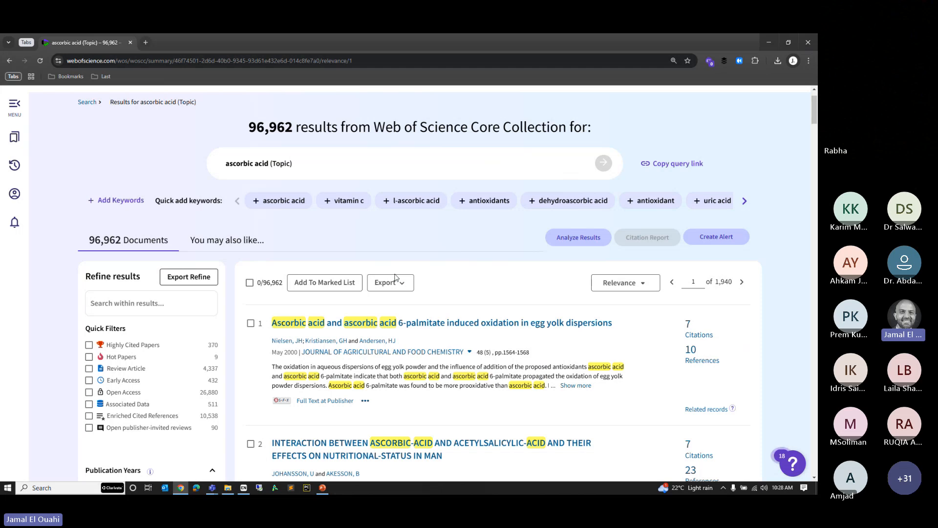
{"action": "left_click", "coordinate": [251, 323]}
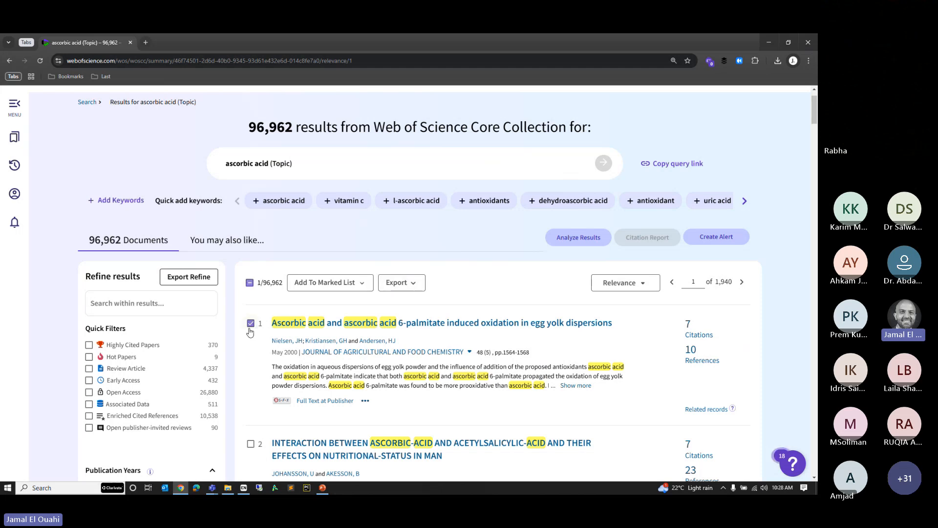
{"action": "scroll", "coordinate": [252, 323], "scroll_direction": "down", "scroll_amount": 3}
{"action": "left_click", "coordinate": [250, 318]}
{"action": "left_click", "coordinate": [250, 442]}
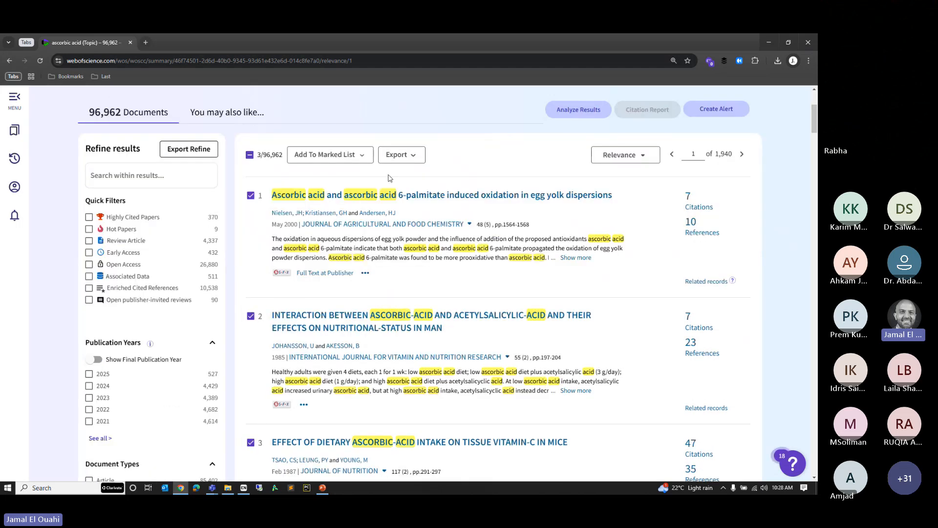
Export the three selected records in RIS format with the record content set to Full Record
{"action": "left_click", "coordinate": [409, 152]}
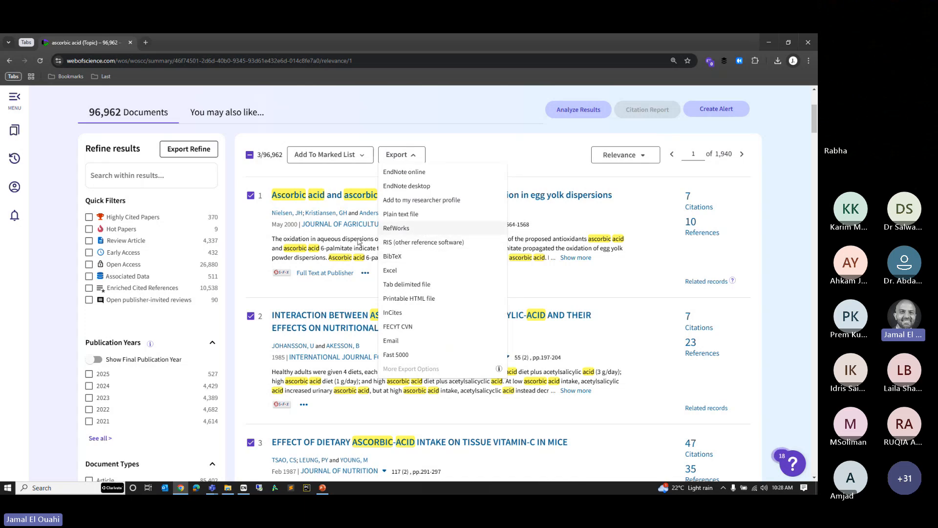
{"action": "left_click", "coordinate": [406, 242]}
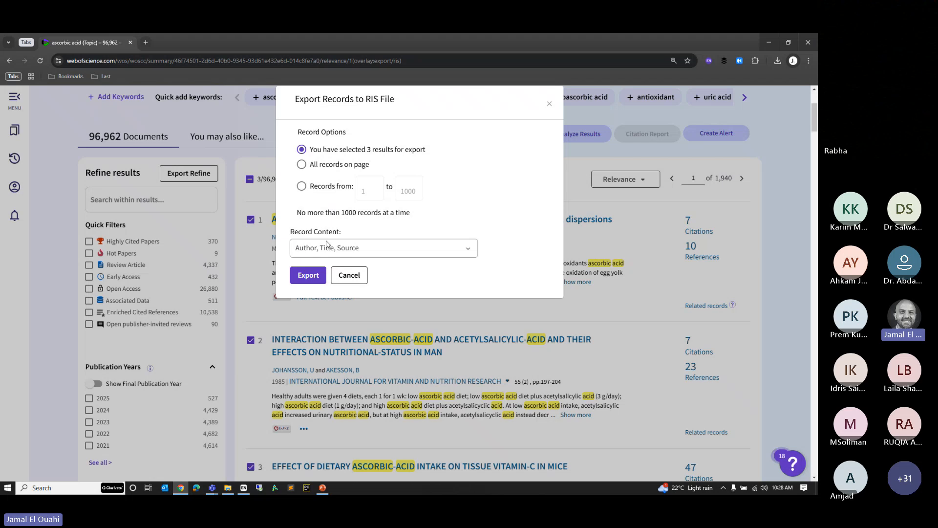
{"action": "left_click", "coordinate": [348, 253]}
{"action": "left_click", "coordinate": [346, 280]}
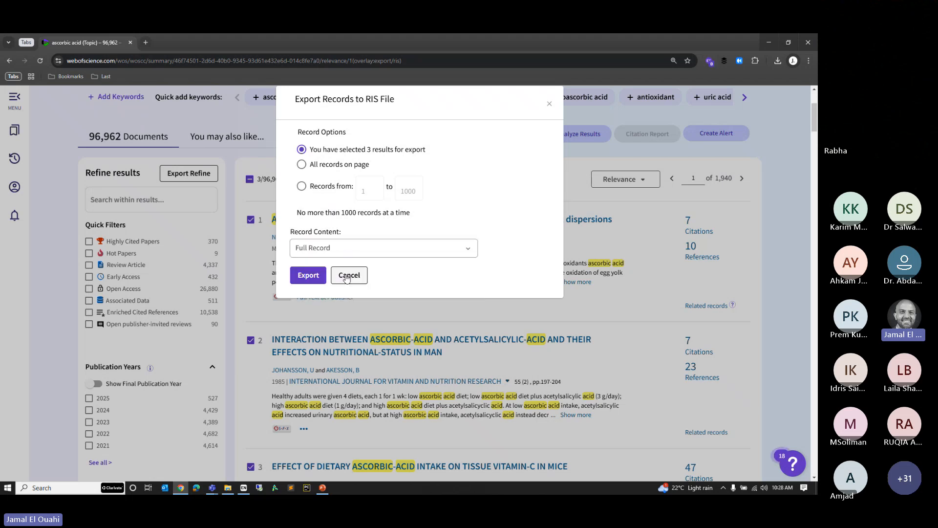
{"action": "left_click", "coordinate": [306, 274]}
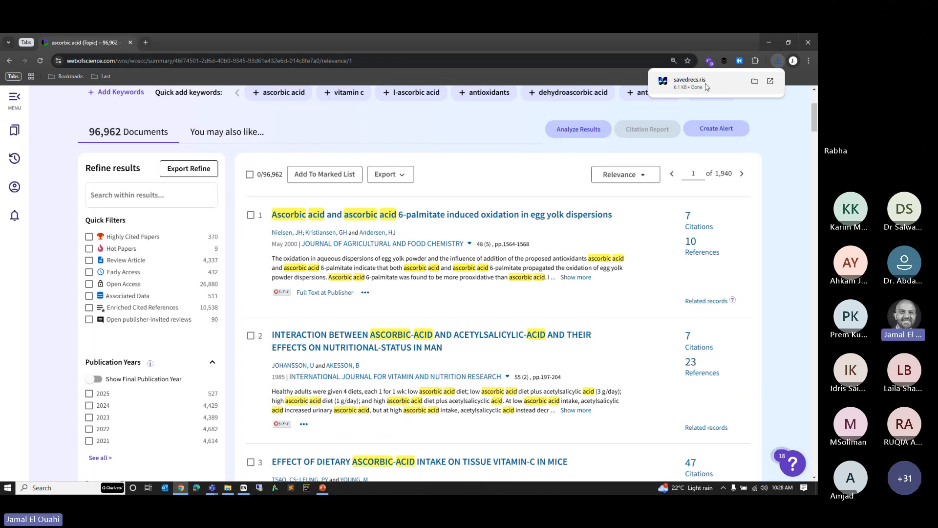
Open the downloaded savedrecs.ris to import its records into the SQU Library, and list all references
{"action": "left_click", "coordinate": [707, 86]}
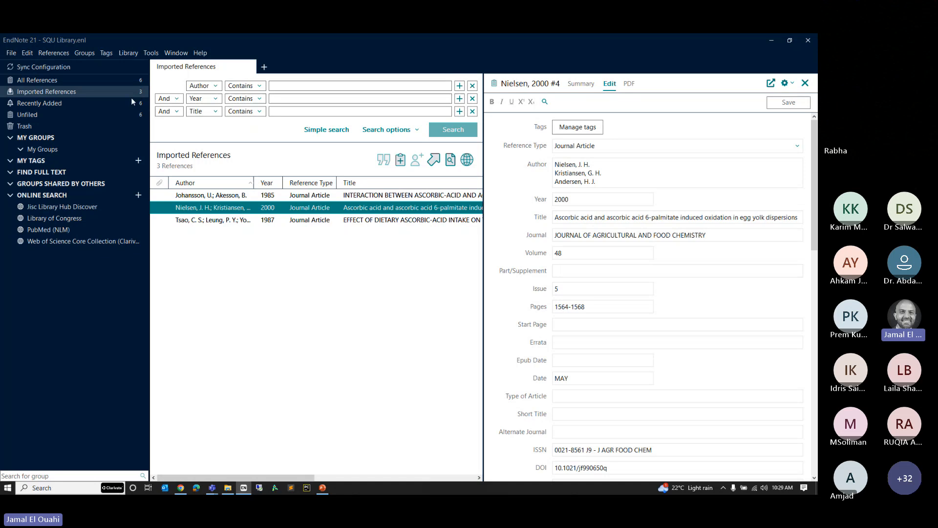
{"action": "left_click", "coordinate": [74, 81]}
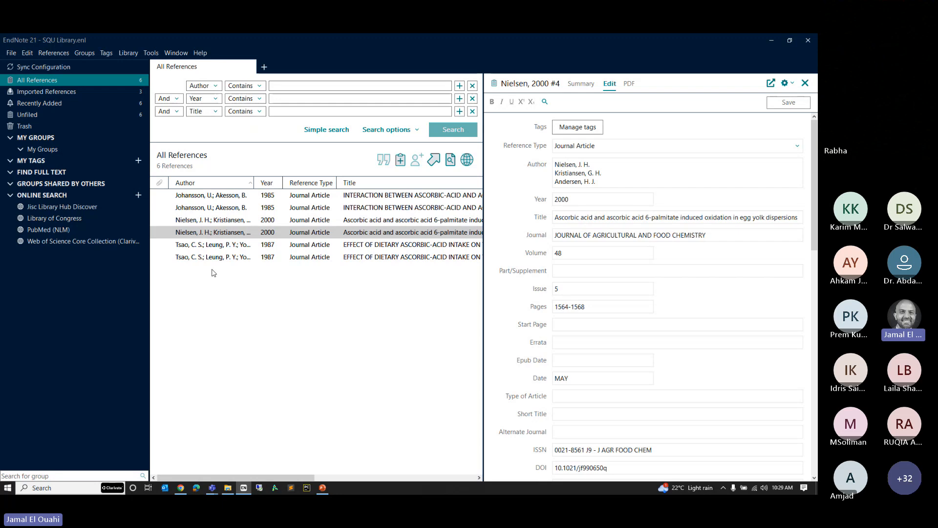
Return to the browser, open PubMed in a new tab and search it for ebola
{"action": "left_click", "coordinate": [181, 488]}
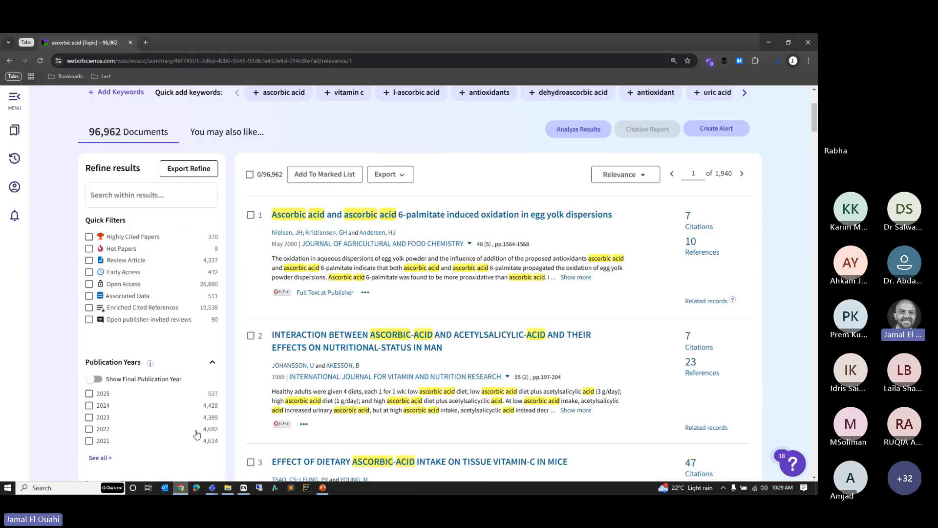
{"action": "left_click", "coordinate": [146, 46]}
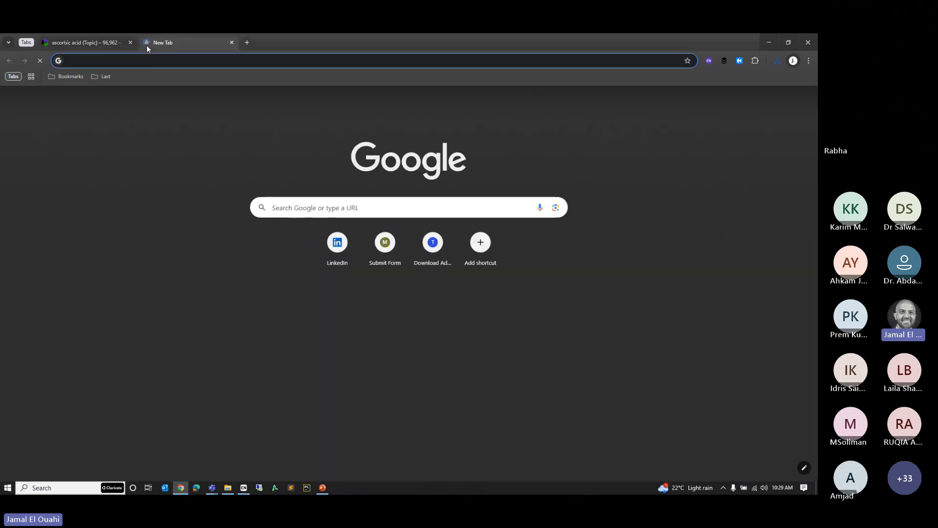
{"action": "type", "text": "pubmed"}
{"action": "key", "text": "Return"}
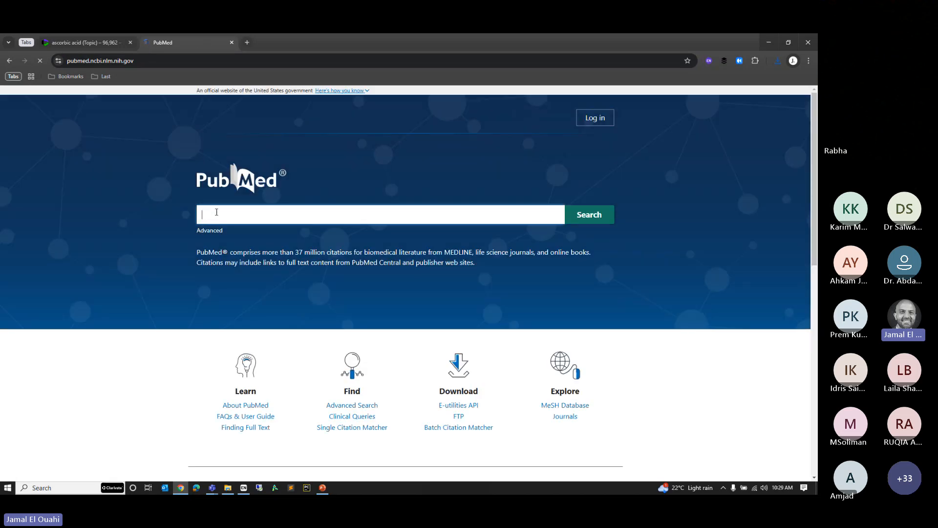
{"action": "left_click", "coordinate": [217, 212]}
{"action": "type", "text": "e"}
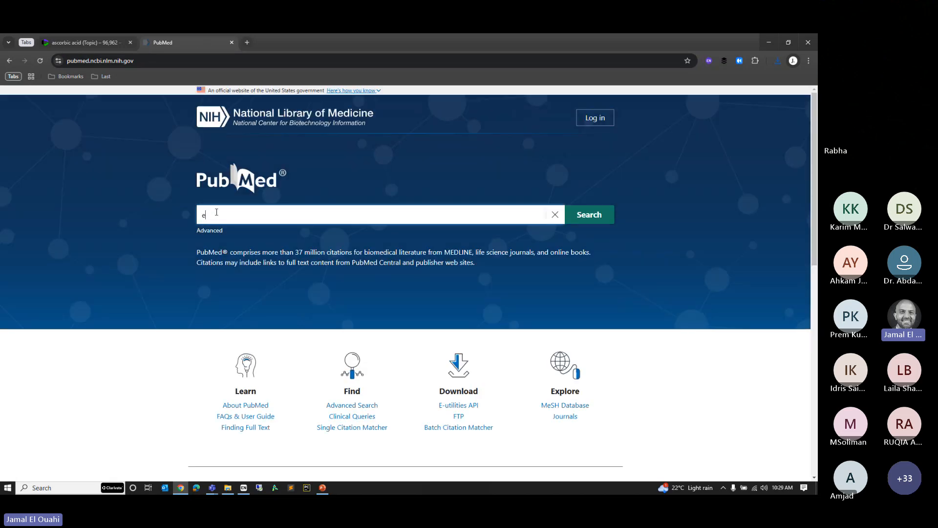
{"action": "type", "text": "bola"}
{"action": "key", "text": "Return"}
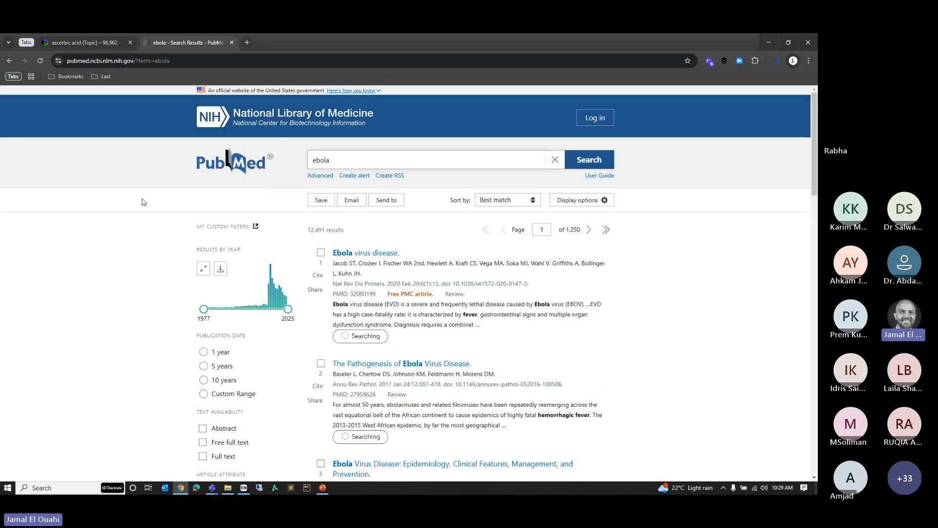
Select the first three ebola articles in the PubMed results, glancing back at the Web of Science results for comparison
{"action": "left_click", "coordinate": [320, 252]}
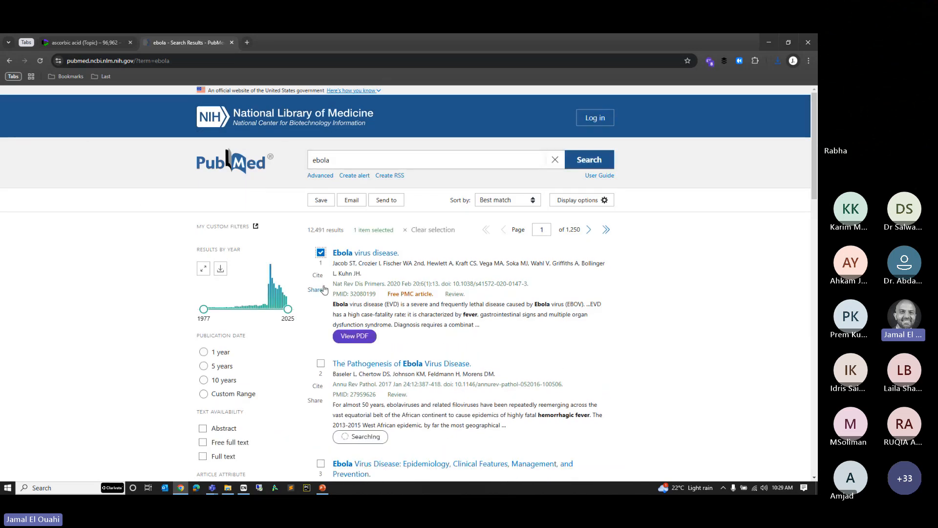
{"action": "left_click", "coordinate": [321, 363]}
{"action": "scroll", "coordinate": [322, 406], "scroll_direction": "down", "scroll_amount": 1}
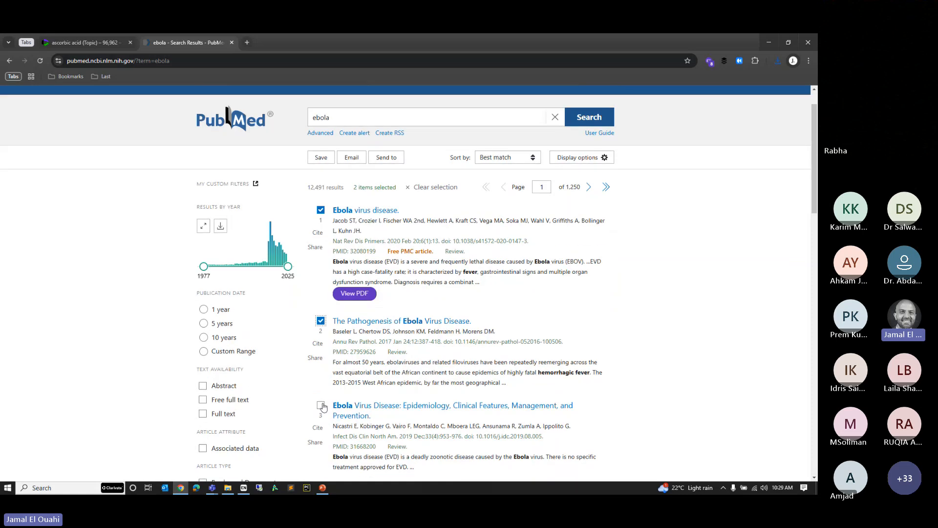
{"action": "left_click", "coordinate": [321, 405]}
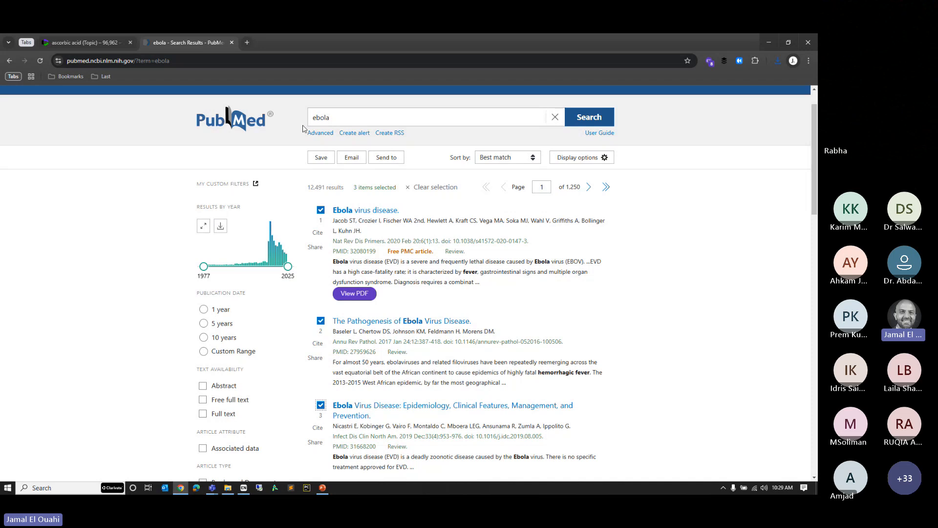
{"action": "left_click", "coordinate": [112, 42]}
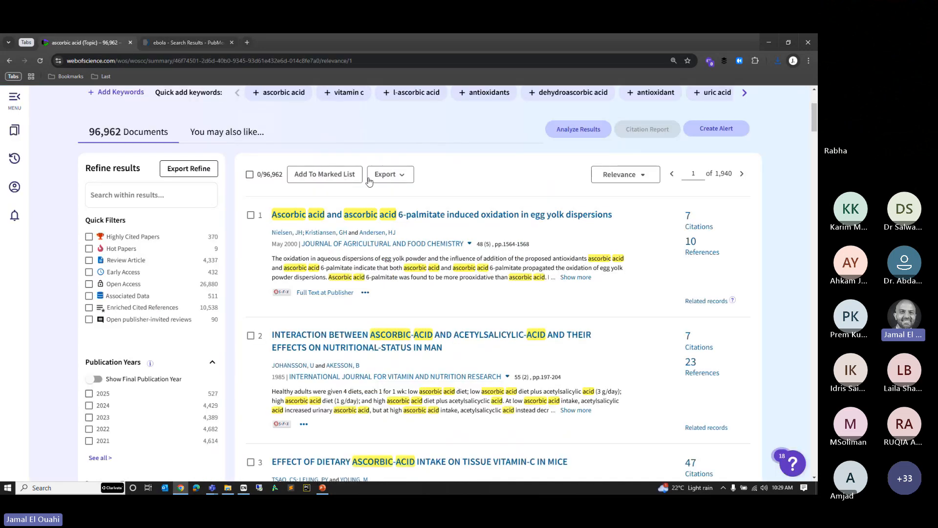
{"action": "left_click", "coordinate": [186, 42]}
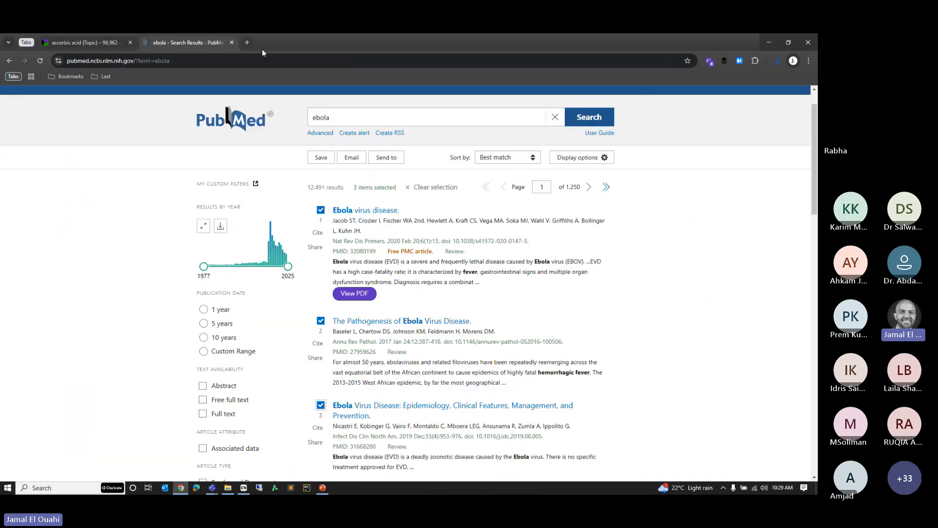
Send the three selected PubMed articles to a citation manager file
{"action": "left_click", "coordinate": [391, 161]}
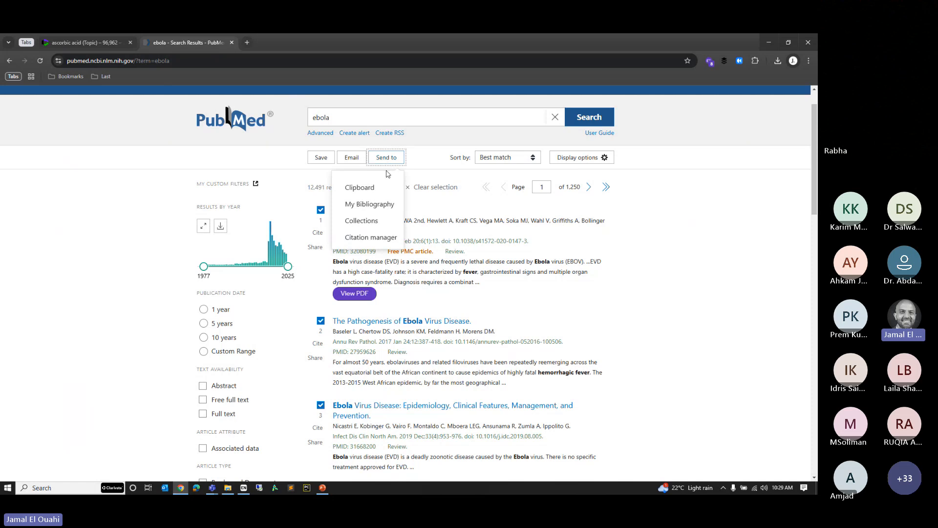
{"action": "left_click", "coordinate": [372, 238]}
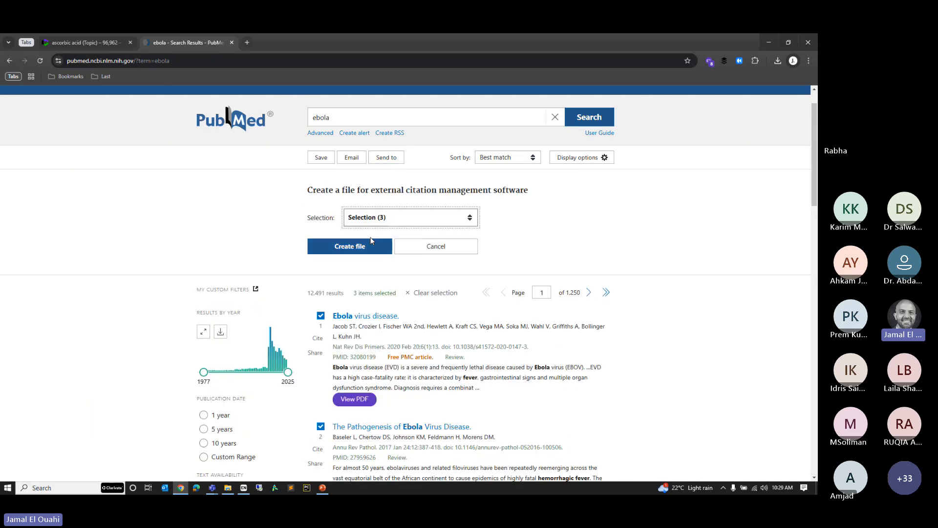
{"action": "left_click", "coordinate": [367, 248]}
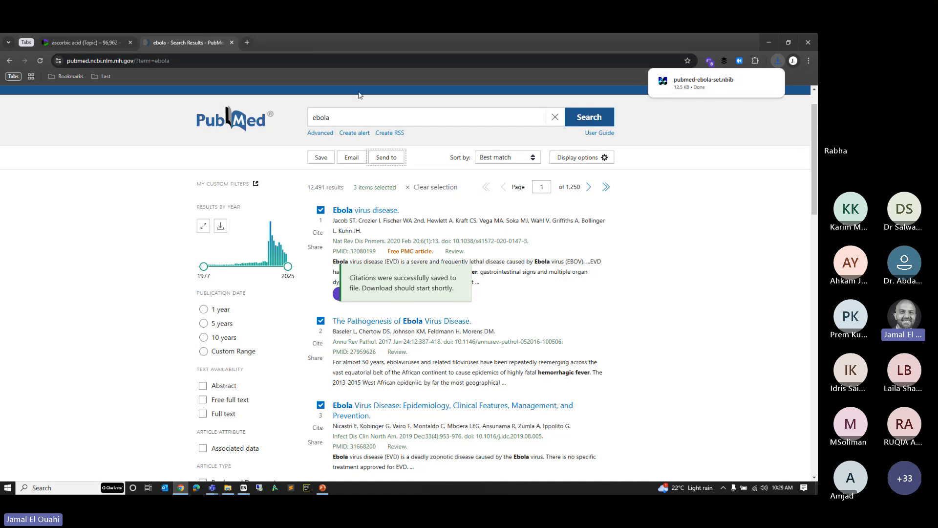
Open the downloaded pubmed-ebola-set.nbib to import its citations into the SQU Library, and list all references
{"action": "mouse_move", "coordinate": [725, 85]}
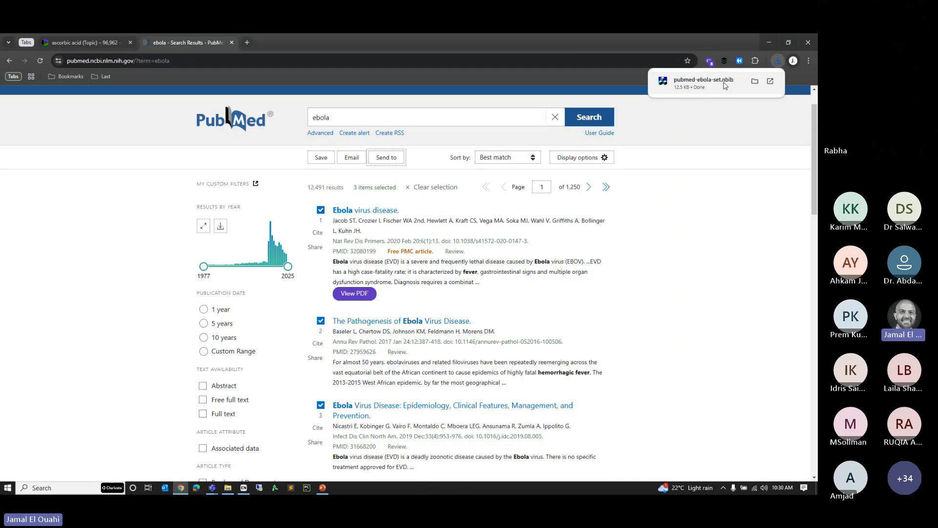
{"action": "left_click", "coordinate": [703, 83]}
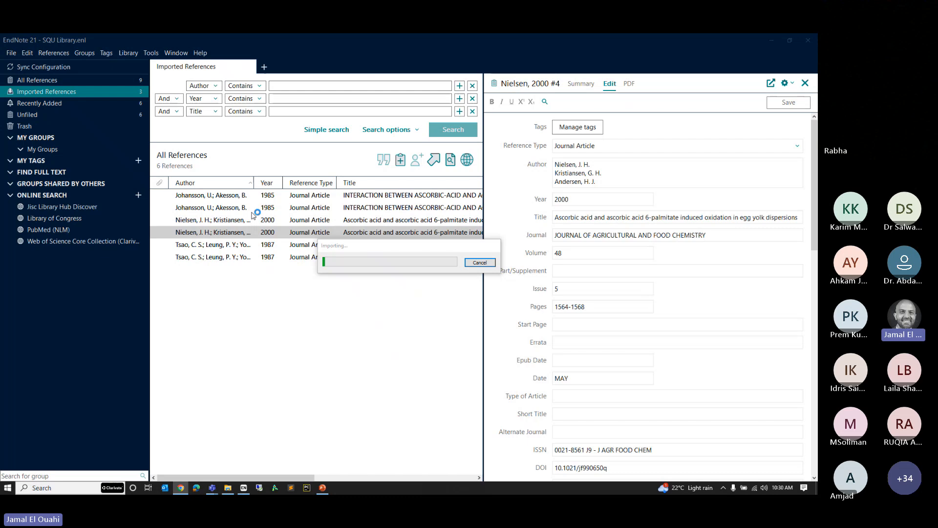
{"action": "left_click", "coordinate": [104, 79]}
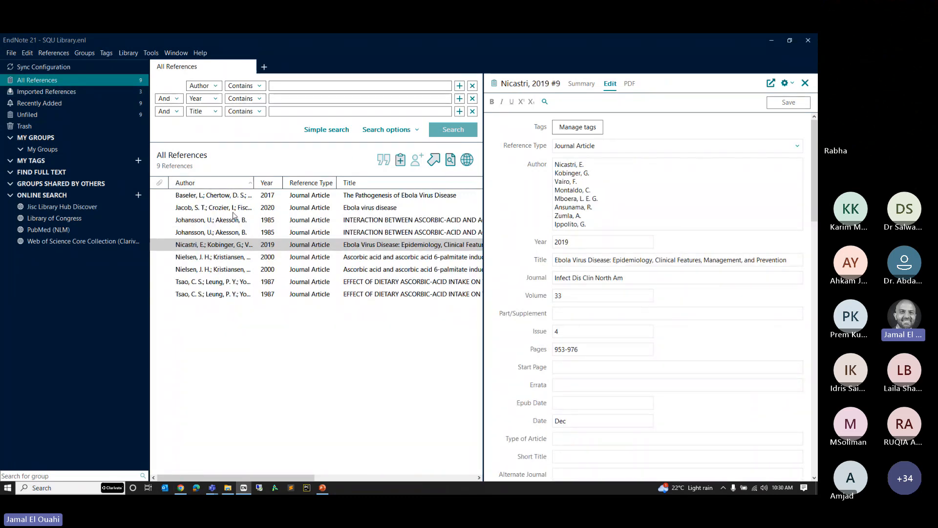
Return to the browser, go to the Google Scholar search page and search for covid 19
{"action": "left_click", "coordinate": [181, 488]}
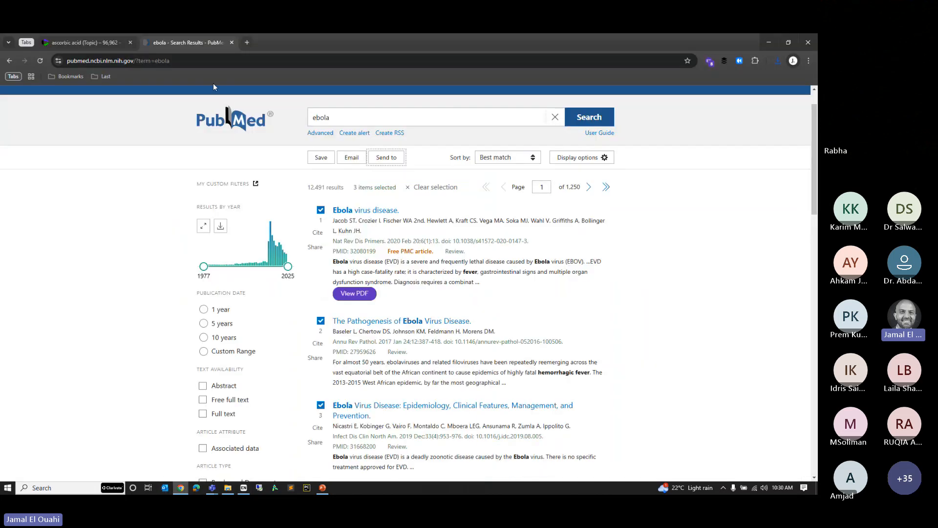
{"action": "left_click", "coordinate": [211, 61]}
{"action": "type", "text": "scho"}
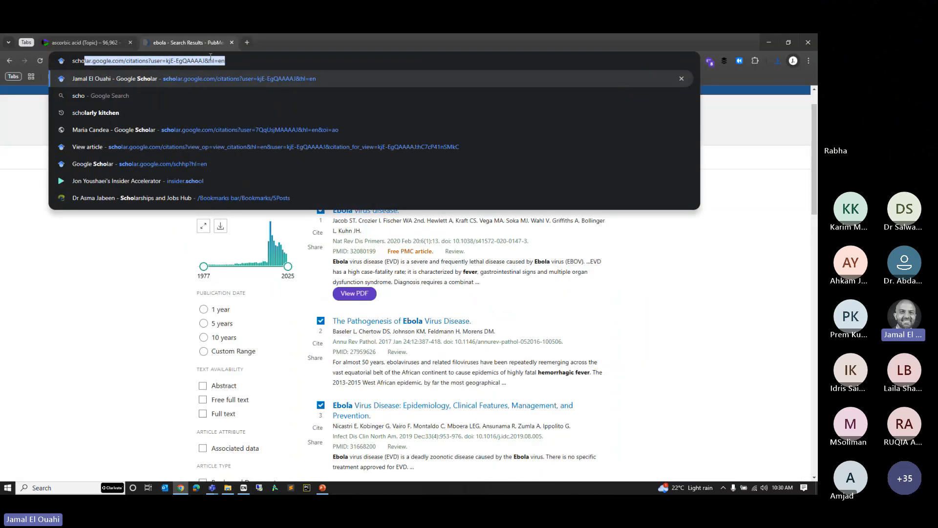
{"action": "key", "text": "Return"}
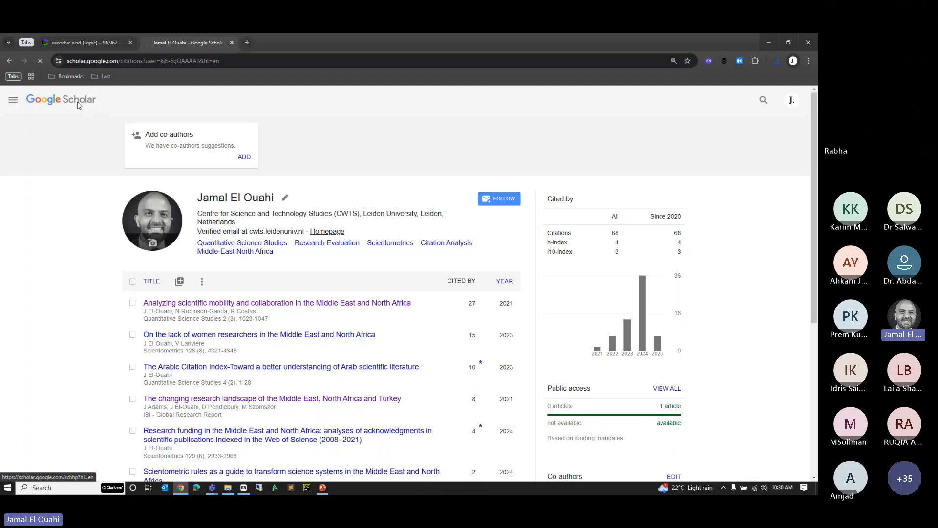
{"action": "left_click", "coordinate": [78, 105]}
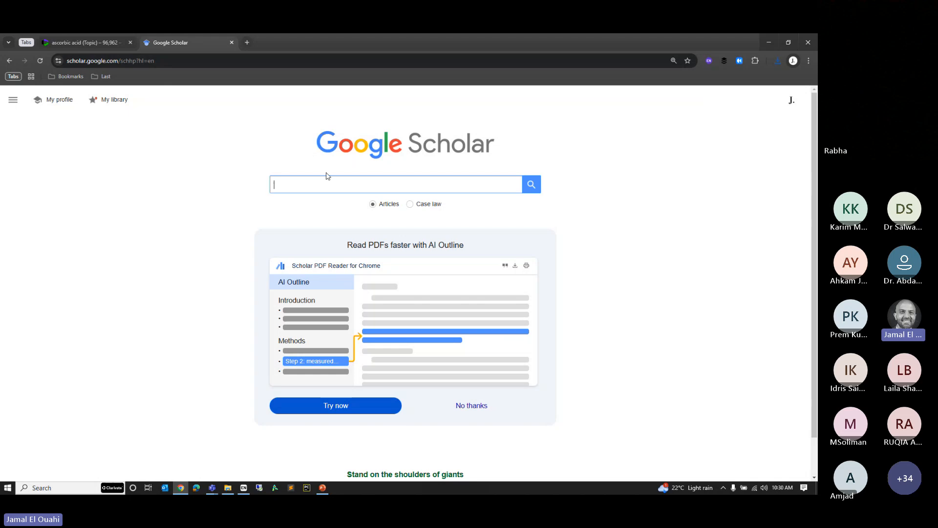
{"action": "type", "text": "c"}
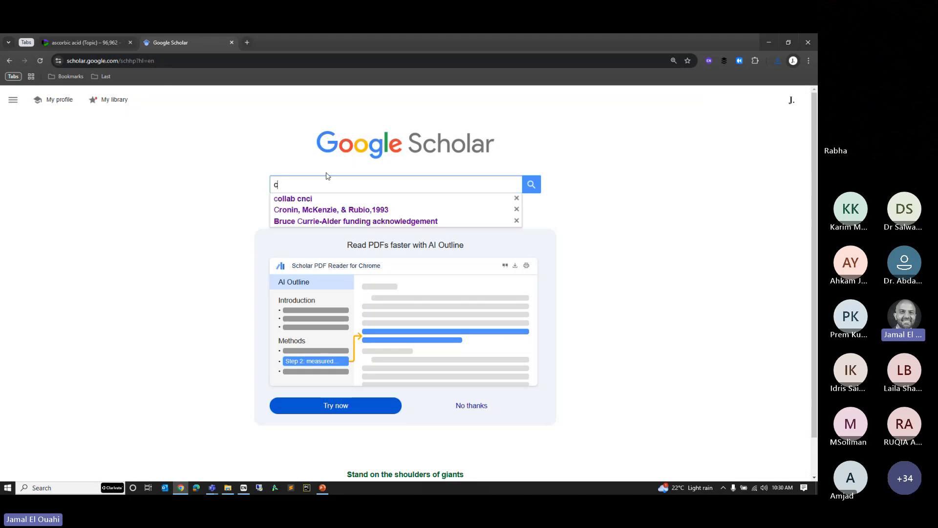
{"action": "type", "text": "ovid"}
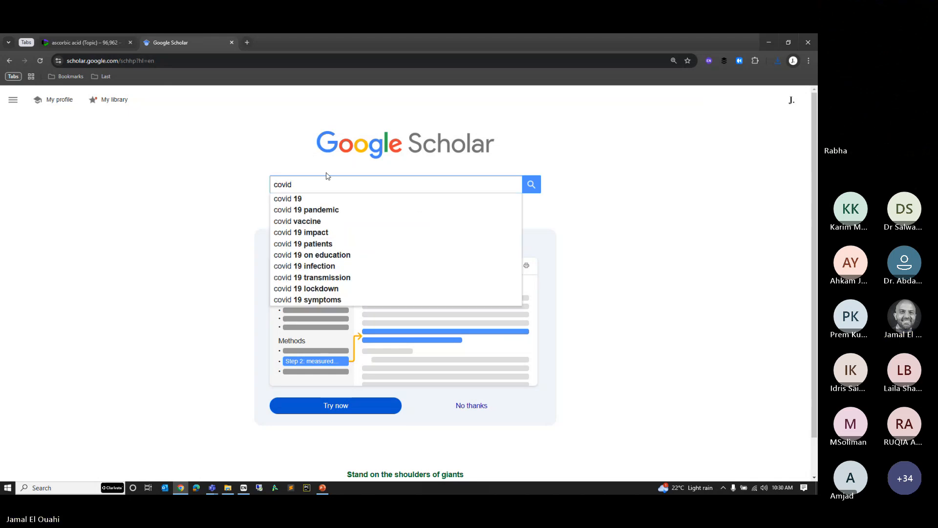
{"action": "key", "text": "Down"}
{"action": "key", "text": "Return"}
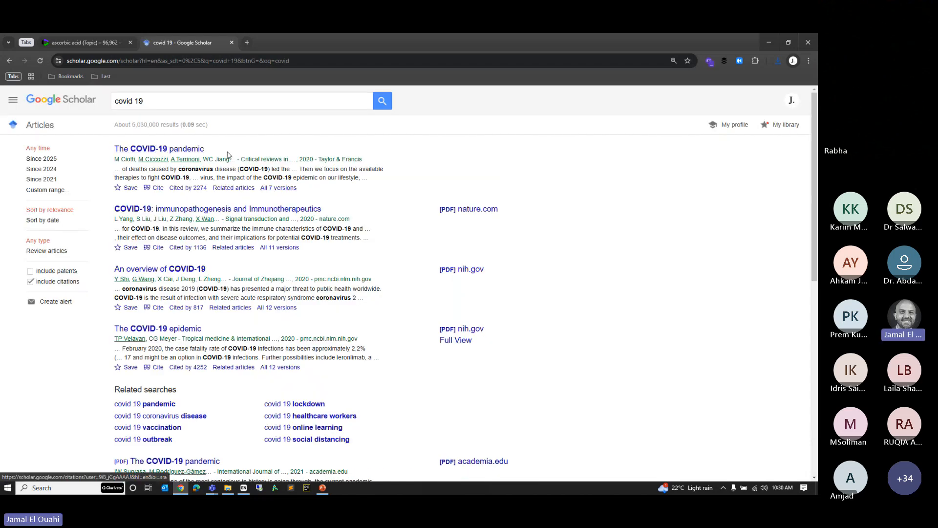
Export the citation of the first result, The COVID-19 pandemic, in EndNote format and open the downloaded scholar.enw to import it into the SQU Library
{"action": "left_click", "coordinate": [157, 189]}
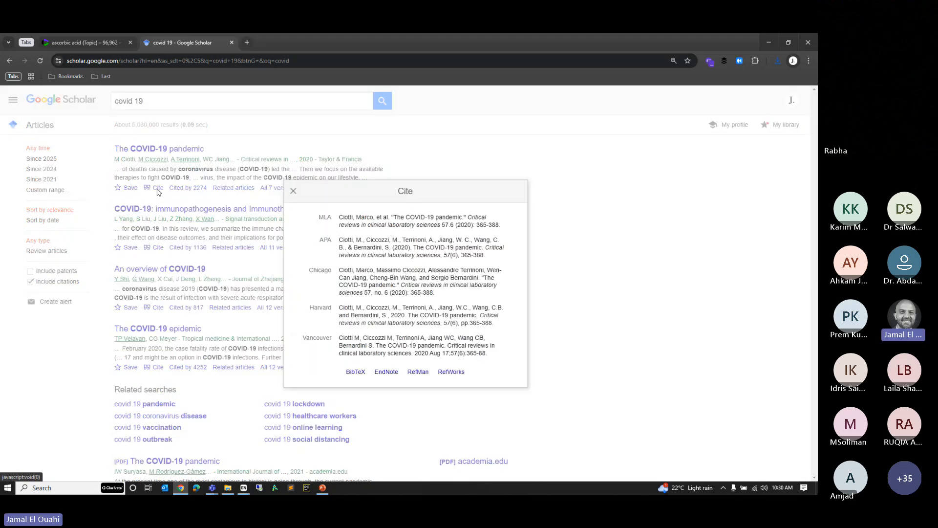
{"action": "triple_click", "coordinate": [352, 225]}
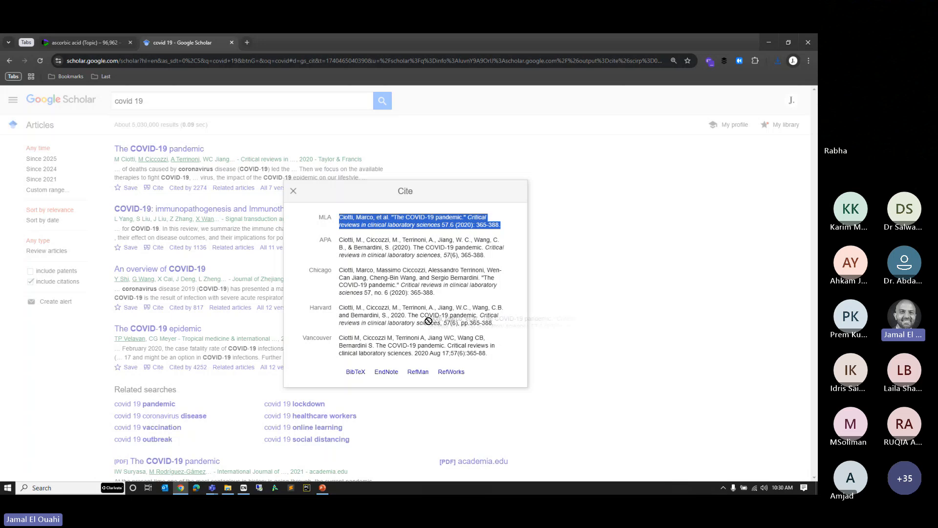
{"action": "left_click", "coordinate": [489, 356]}
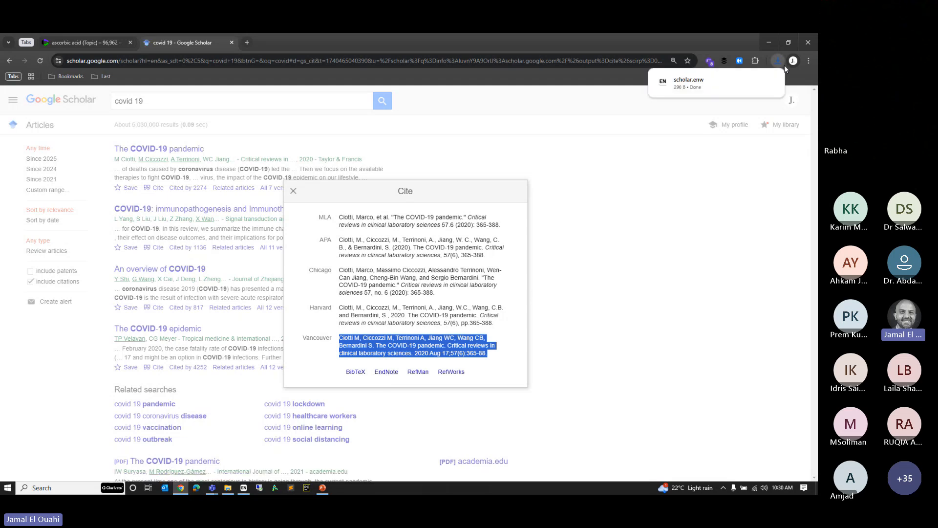
{"action": "left_click", "coordinate": [705, 87]}
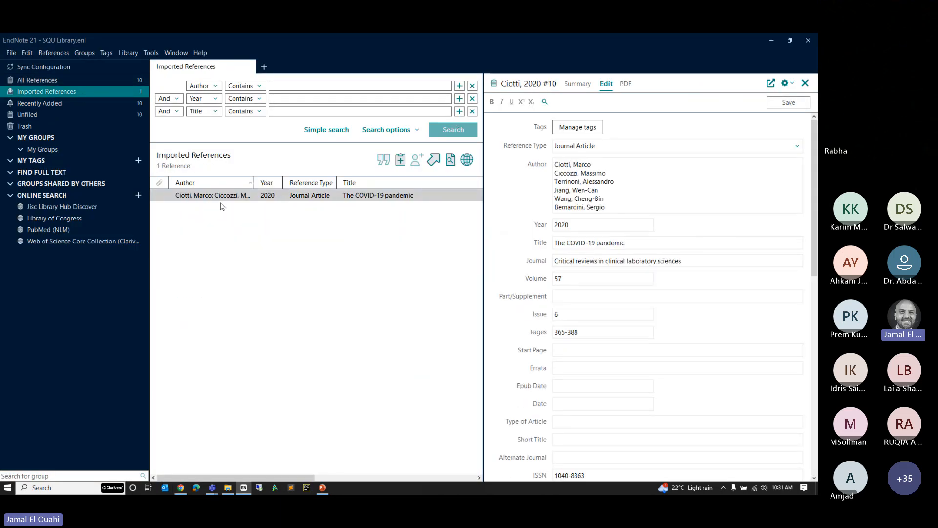
Return to Google Scholar, export all articles from My library in EndNote format into the SQU Library, and list all references
{"action": "left_click", "coordinate": [180, 488]}
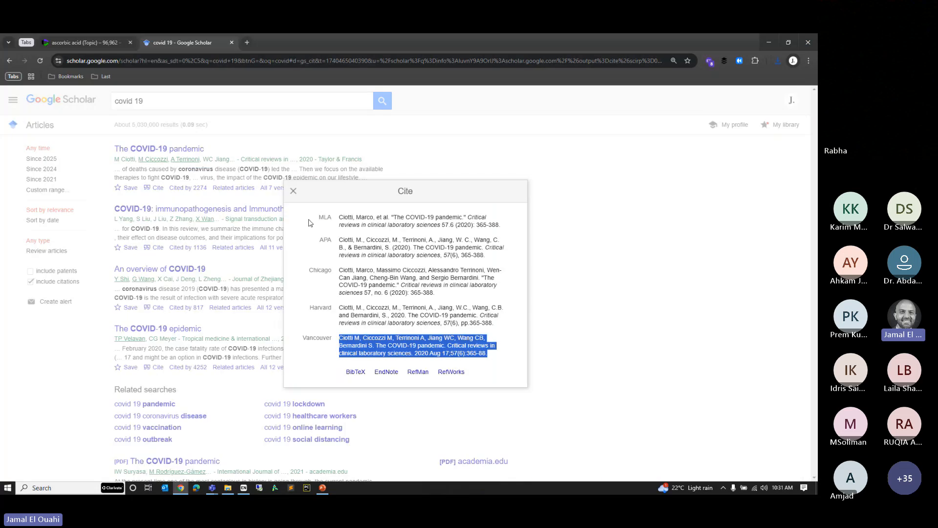
{"action": "left_click", "coordinate": [289, 194]}
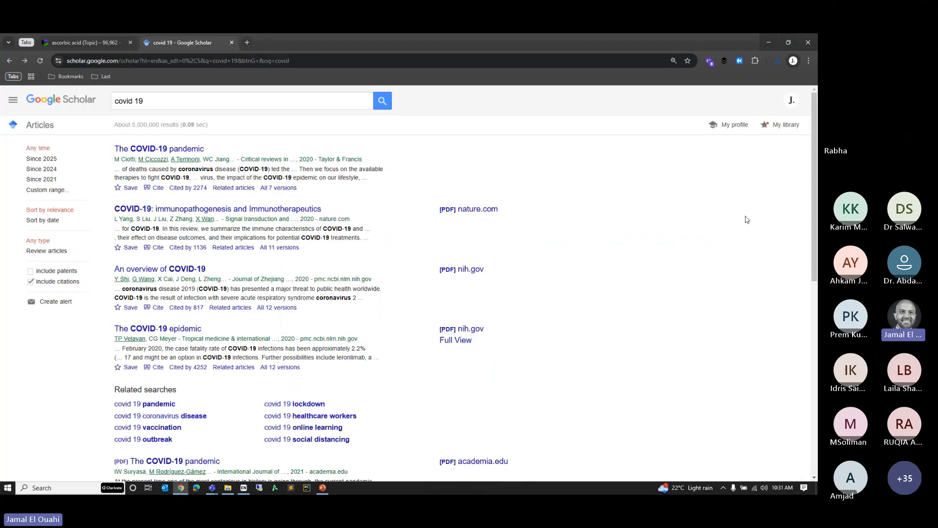
{"action": "left_click", "coordinate": [779, 128]}
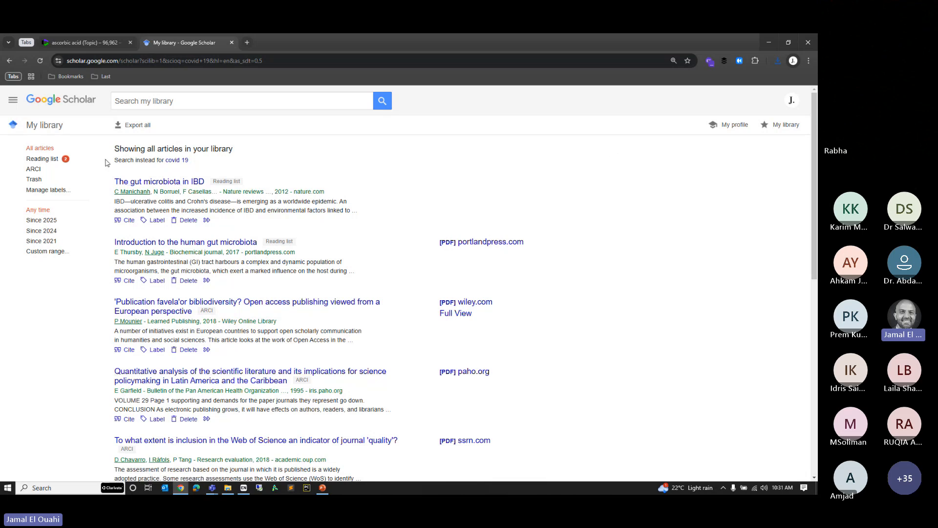
{"action": "left_click", "coordinate": [132, 128]}
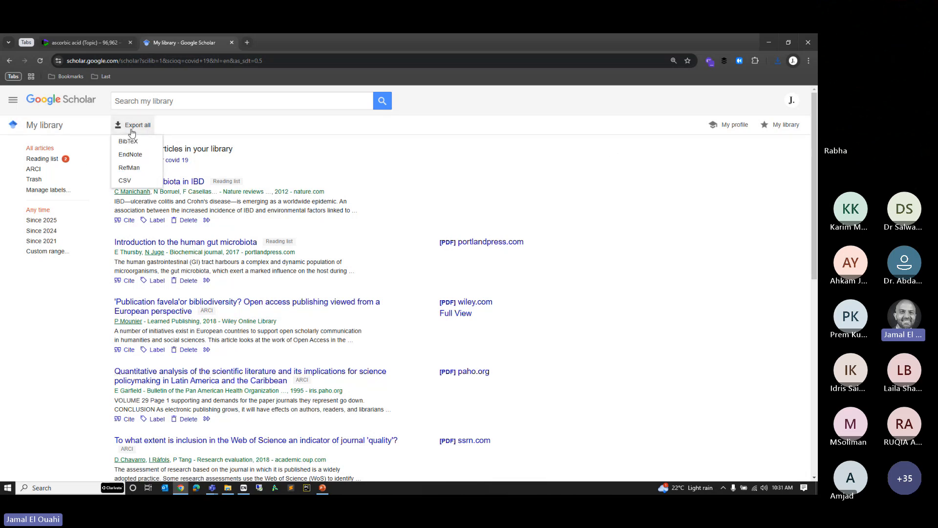
{"action": "left_click", "coordinate": [129, 155]}
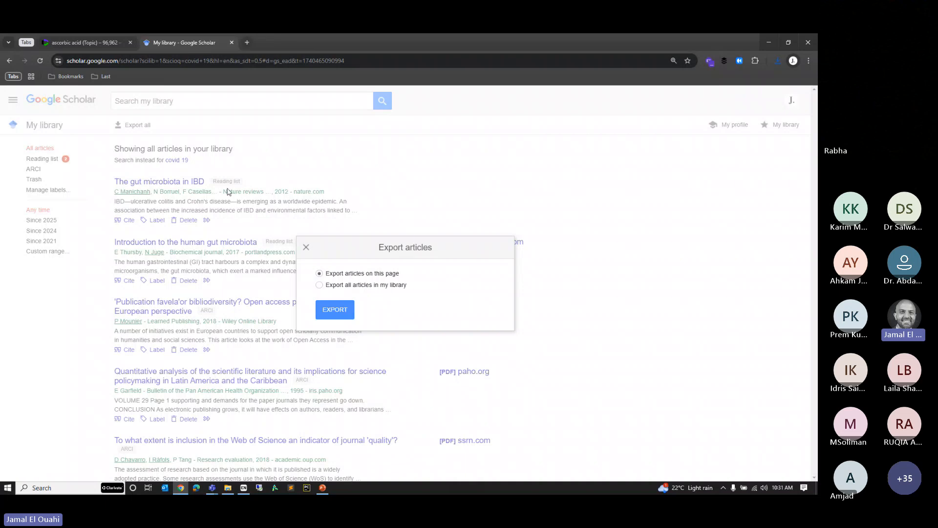
{"action": "left_click", "coordinate": [359, 286]}
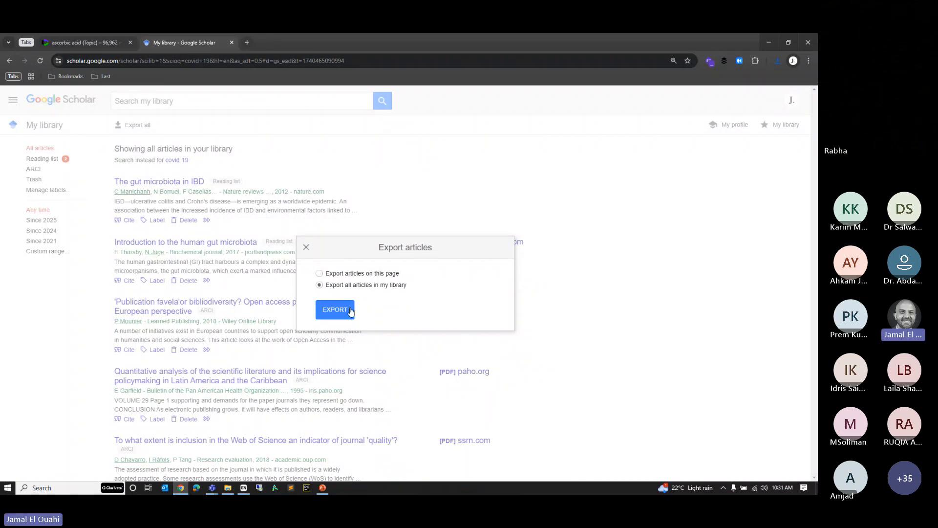
{"action": "left_click", "coordinate": [350, 310]}
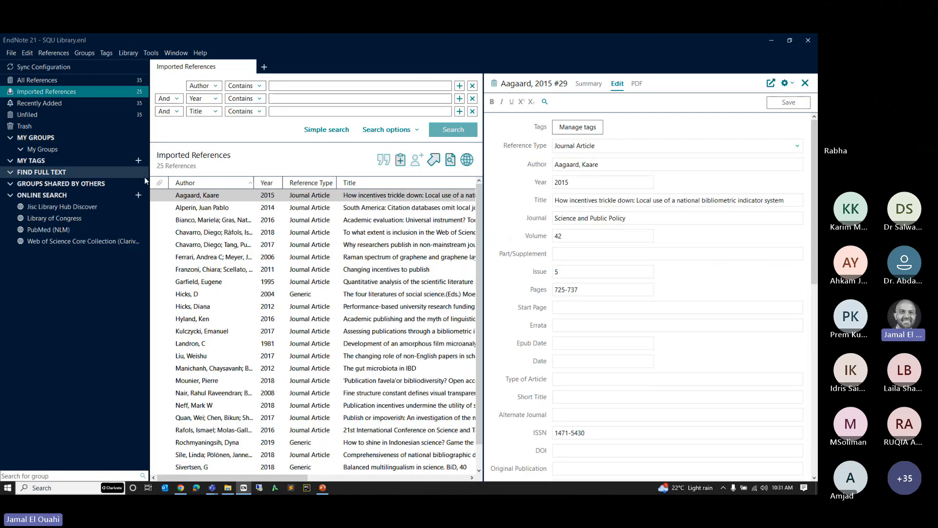
{"action": "left_click", "coordinate": [139, 82]}
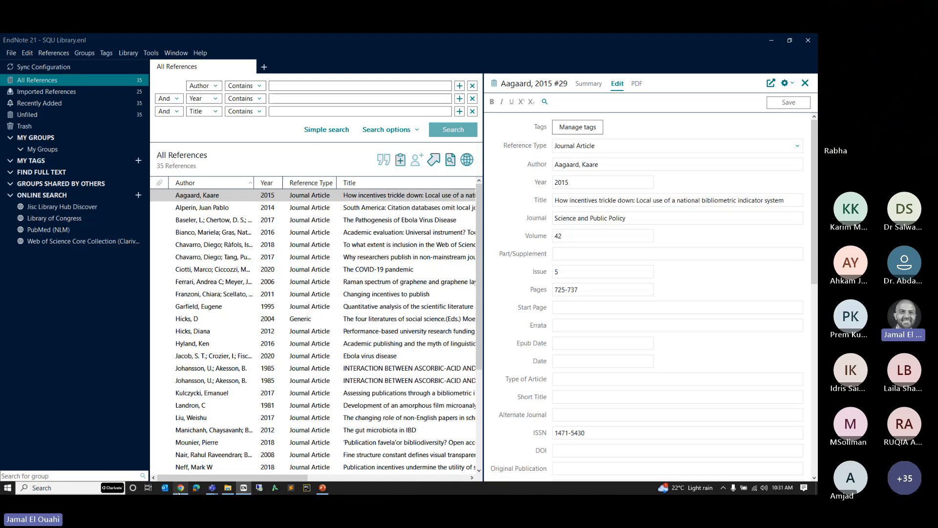
Switch back to the browser, replace the Google Scholar page with arxiv.org, and search all fields for scientific mobility
{"action": "mouse_move", "coordinate": [180, 487]}
{"action": "left_click", "coordinate": [184, 462]}
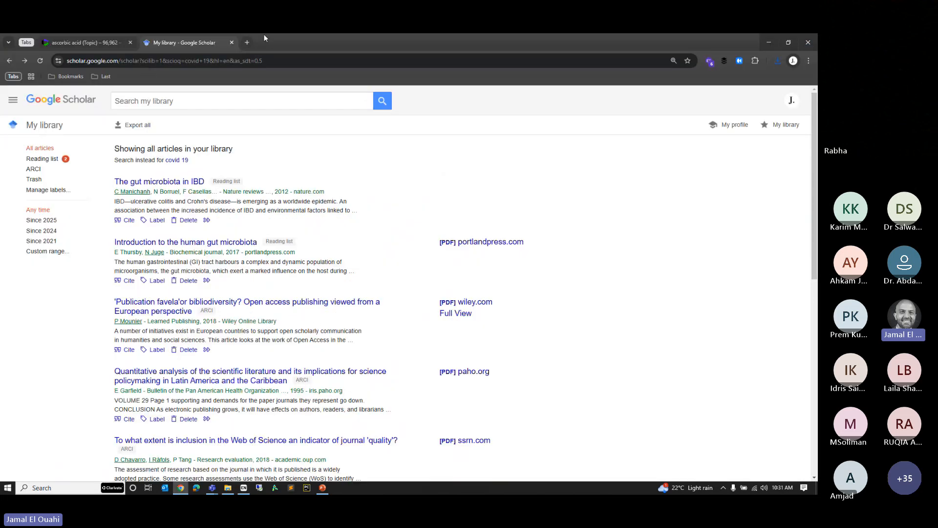
{"action": "left_click", "coordinate": [232, 42]}
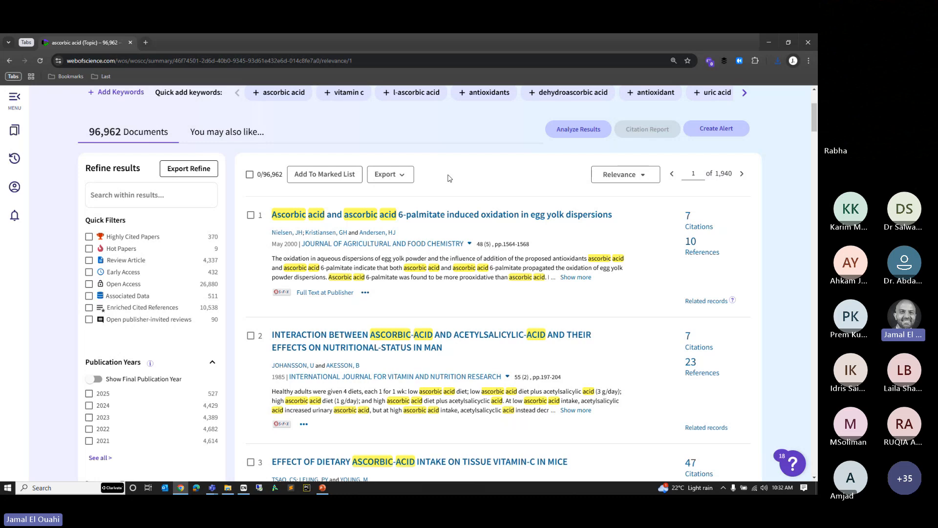
{"action": "left_click", "coordinate": [148, 45]}
{"action": "type", "text": "arxiv.org"}
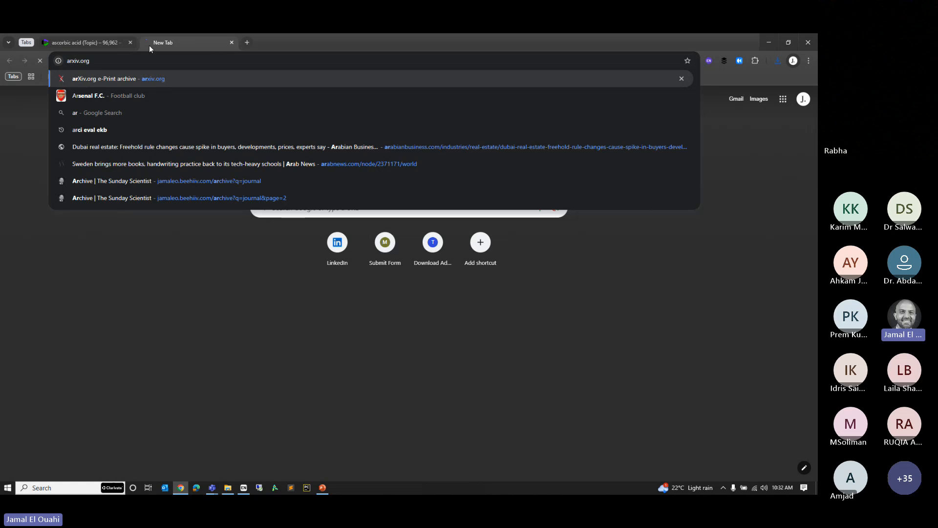
{"action": "key", "text": "Return"}
{"action": "left_click", "coordinate": [685, 137]}
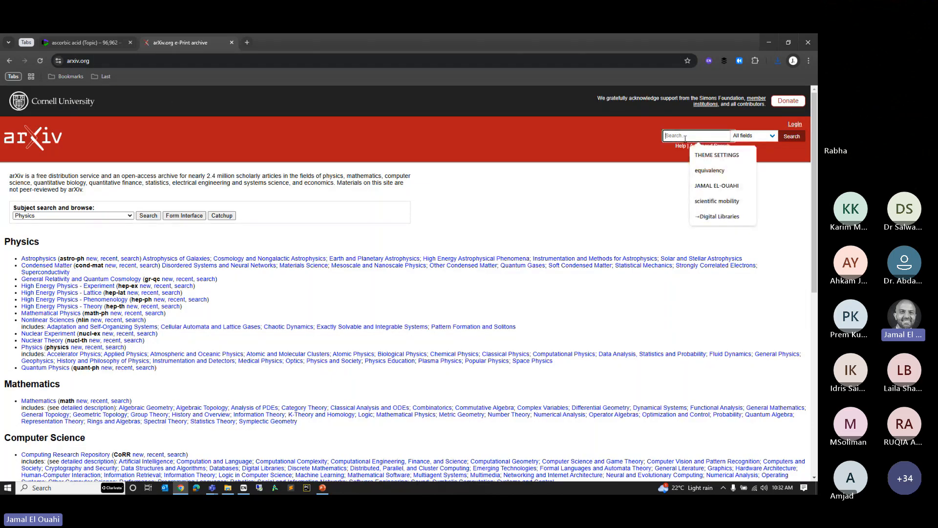
{"action": "left_click", "coordinate": [713, 201]}
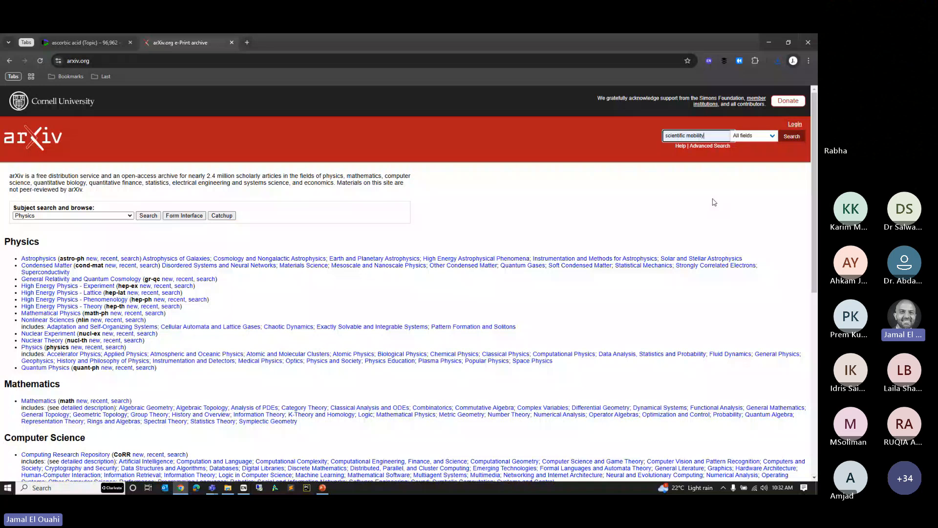
{"action": "key", "text": "Return"}
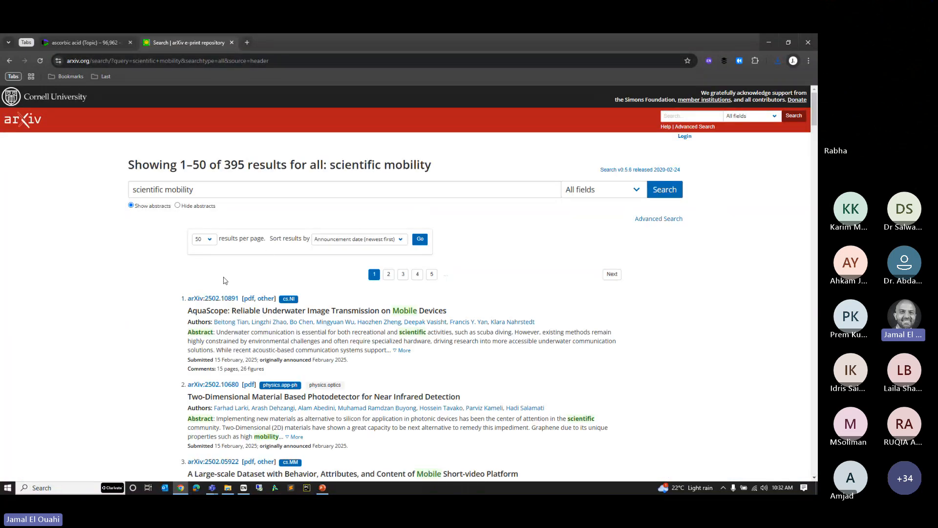
Open the AquaScope paper from the arXiv results and examine its BibTeX citation and the bibliographic tools on its page
{"action": "left_click", "coordinate": [203, 299]}
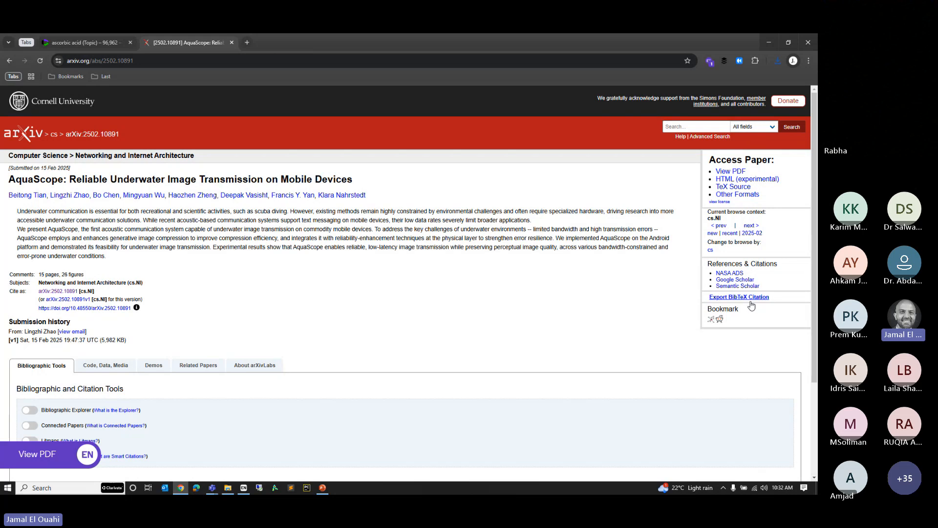
{"action": "scroll", "coordinate": [383, 304], "scroll_direction": "down", "scroll_amount": 1}
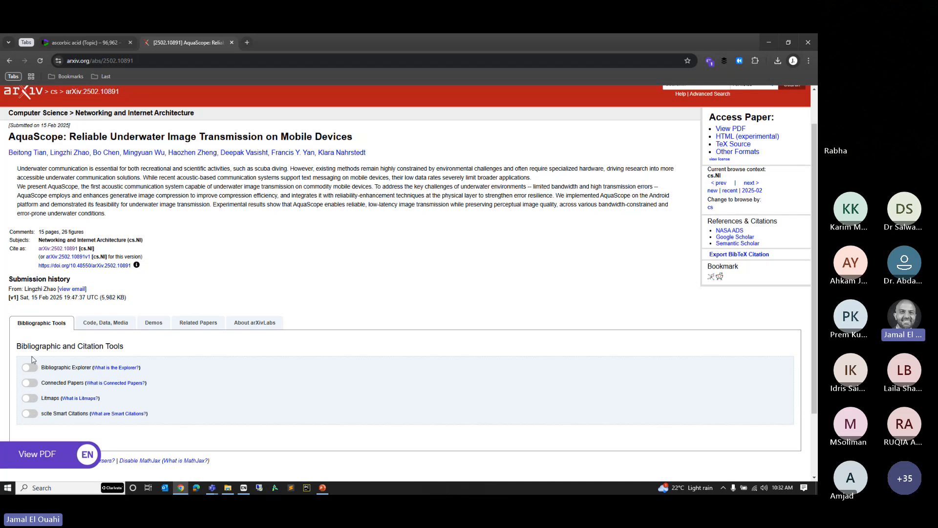
{"action": "left_click", "coordinate": [750, 254]}
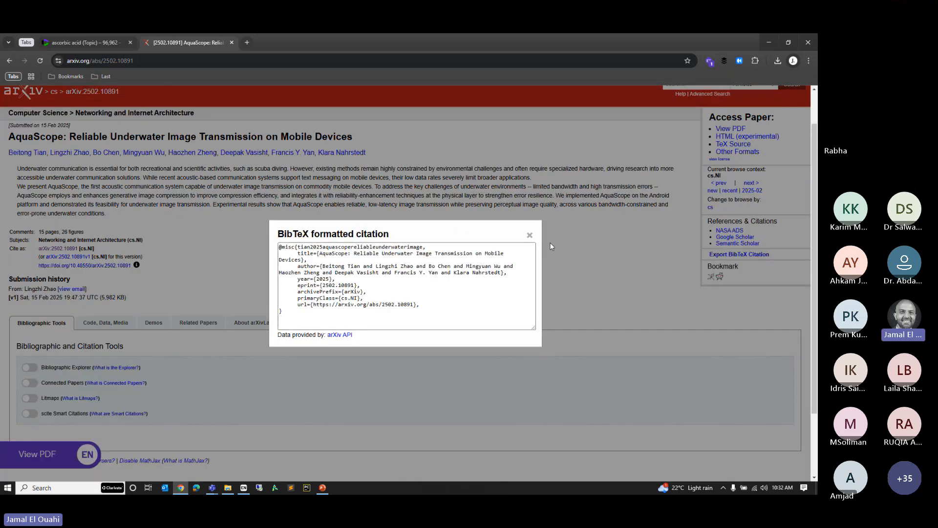
{"action": "left_click", "coordinate": [530, 235]}
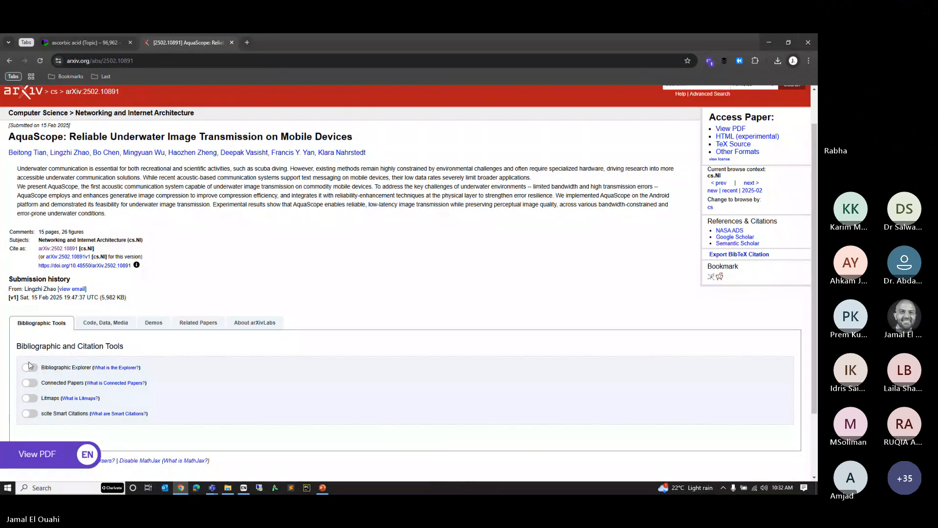
{"action": "scroll", "coordinate": [31, 370], "scroll_direction": "down", "scroll_amount": 2}
{"action": "scroll", "coordinate": [361, 324], "scroll_direction": "up", "scroll_amount": 3}
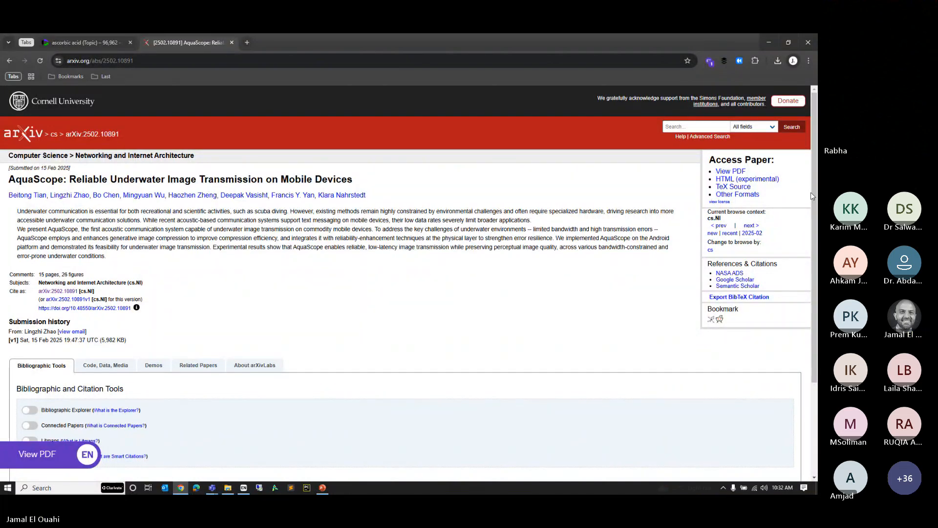
Look up the AquaScope paper in Google Scholar to view its citation export formats, and close both the Scholar and arXiv pages
{"action": "left_click", "coordinate": [729, 280]}
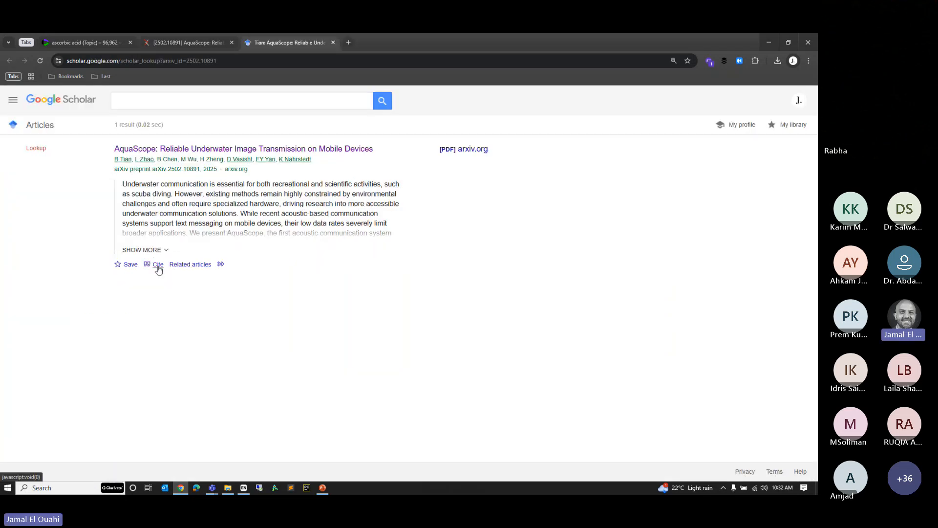
{"action": "left_click", "coordinate": [158, 265]}
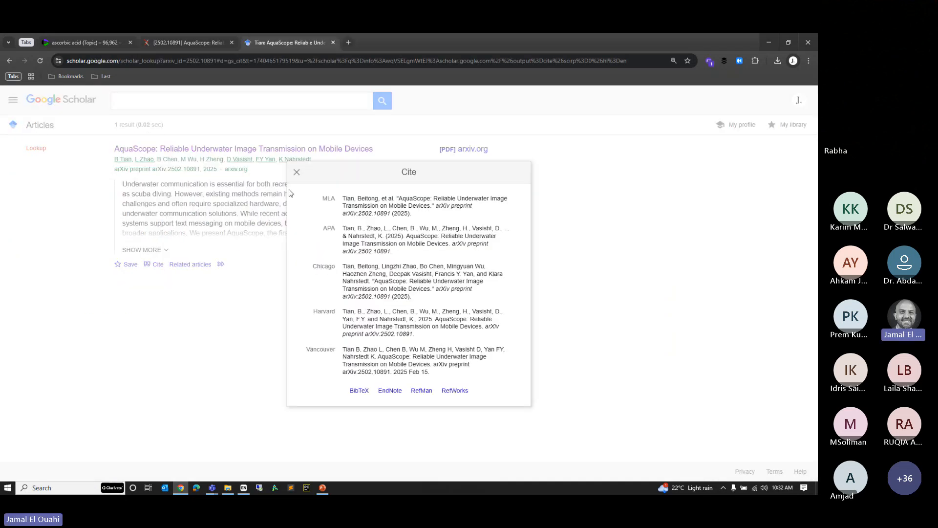
{"action": "left_click", "coordinate": [332, 43]}
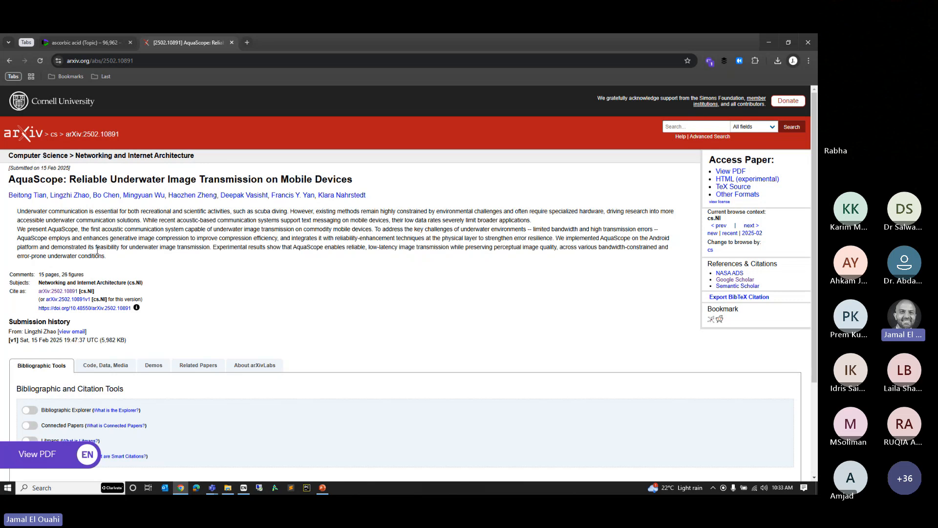
{"action": "scroll", "coordinate": [213, 271], "scroll_direction": "down", "scroll_amount": 3}
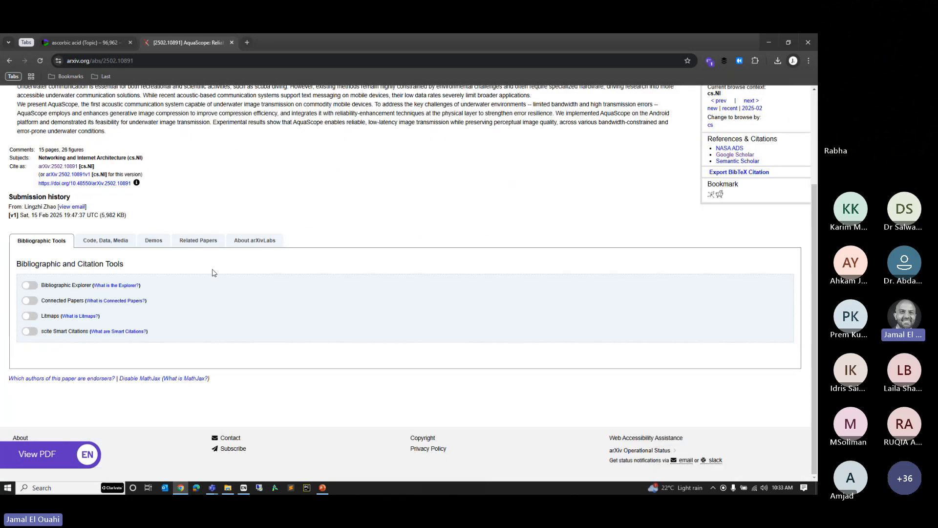
{"action": "left_click", "coordinate": [232, 43]}
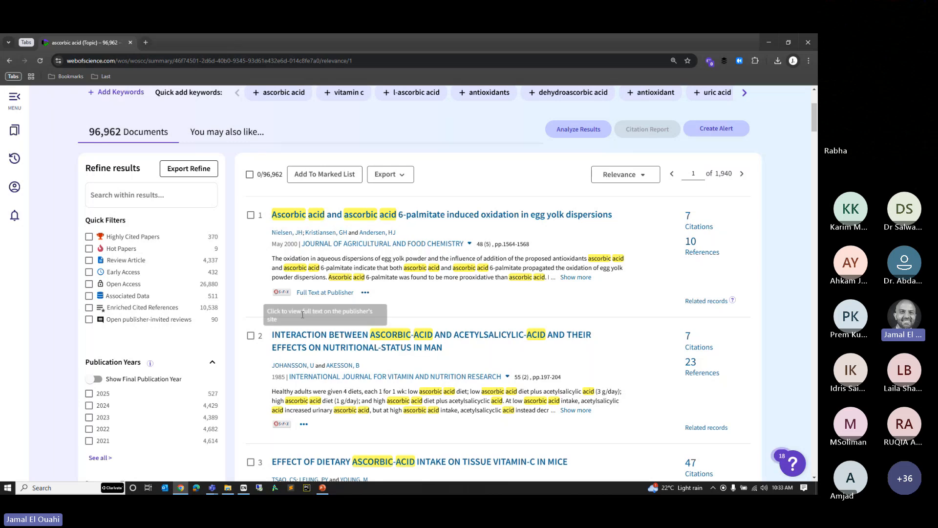
Switch back to EndNote, widen the reference list, and search PubMed (NLM) online for diabetes in all fields
{"action": "left_click", "coordinate": [244, 487]}
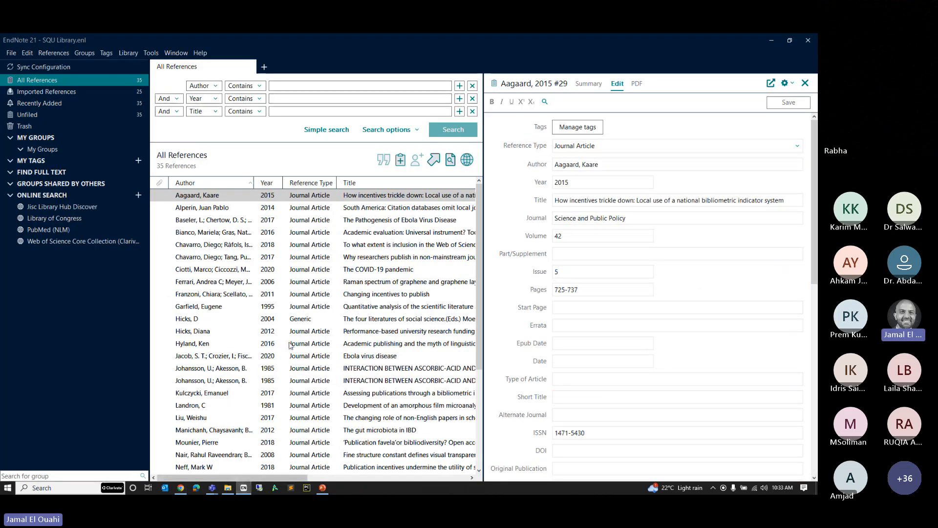
{"action": "left_click_drag", "start_coordinate": [558, 145], "coordinate": [589, 145]}
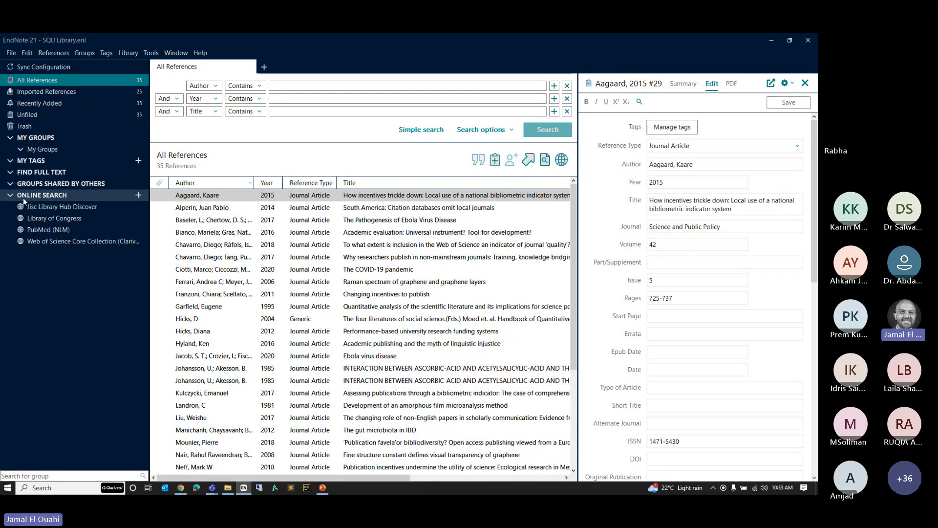
{"action": "left_click", "coordinate": [46, 228]}
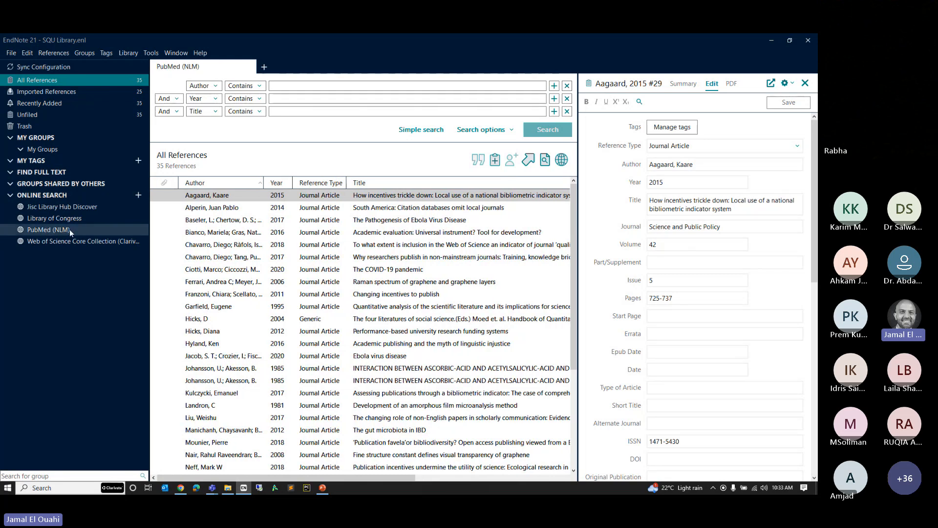
{"action": "left_click", "coordinate": [243, 86]}
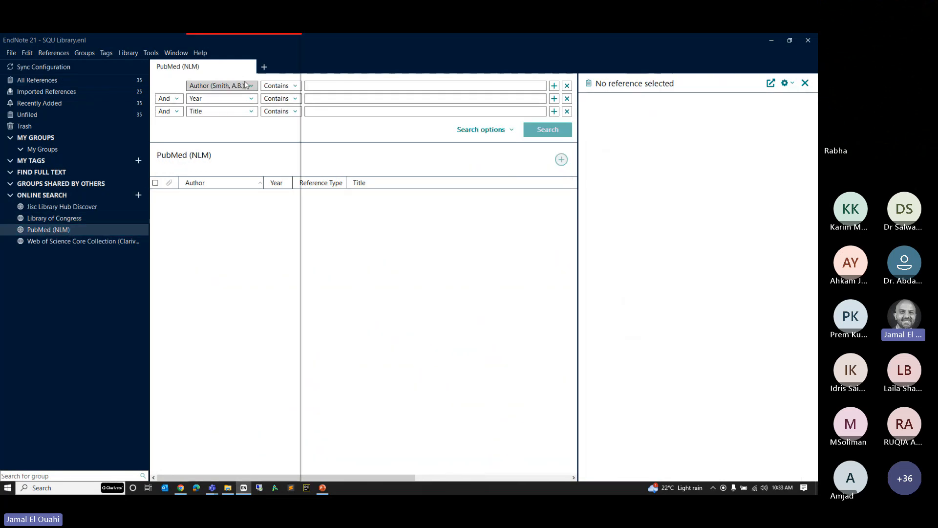
{"action": "left_click", "coordinate": [210, 40]}
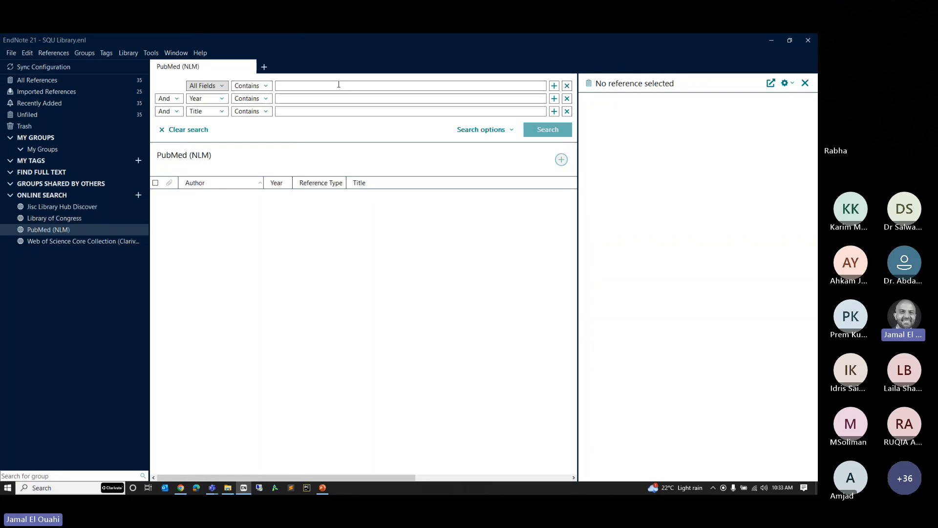
{"action": "left_click", "coordinate": [339, 85]}
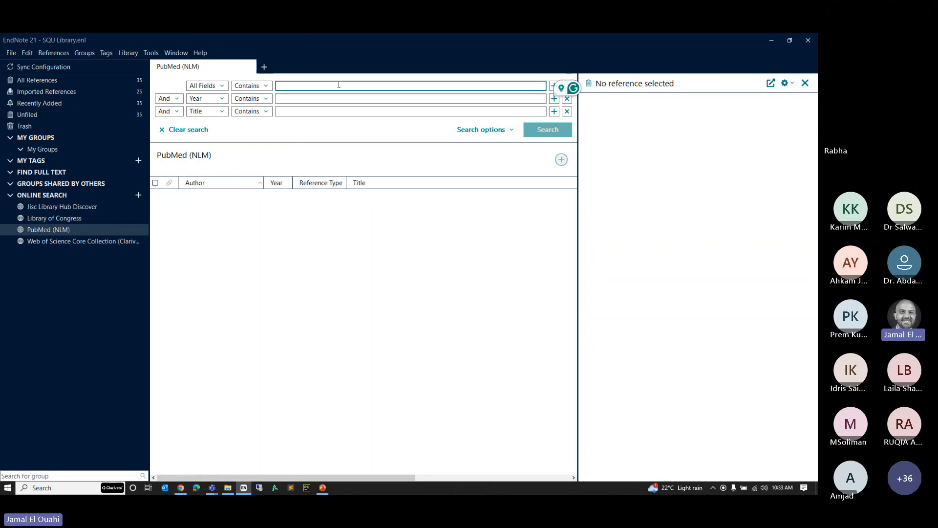
{"action": "type", "text": "diabete"}
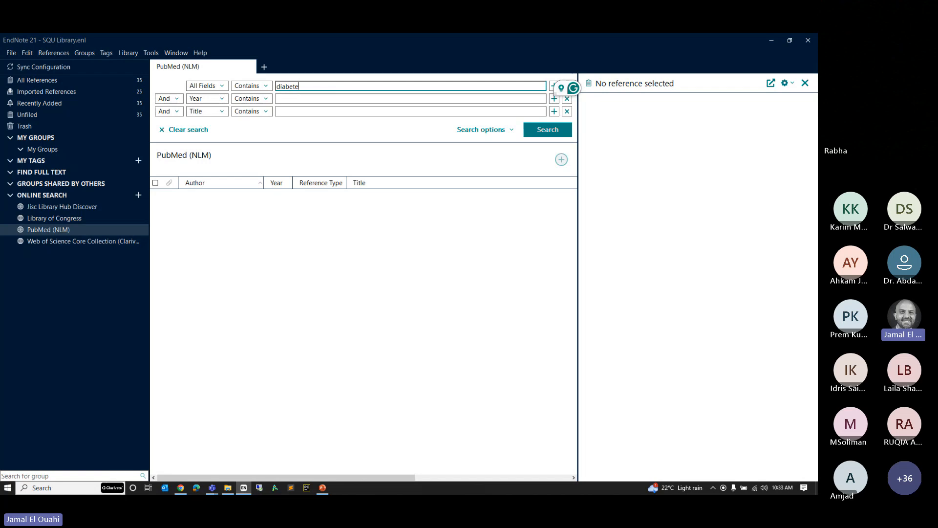
{"action": "type", "text": "s"}
{"action": "key", "text": "Return"}
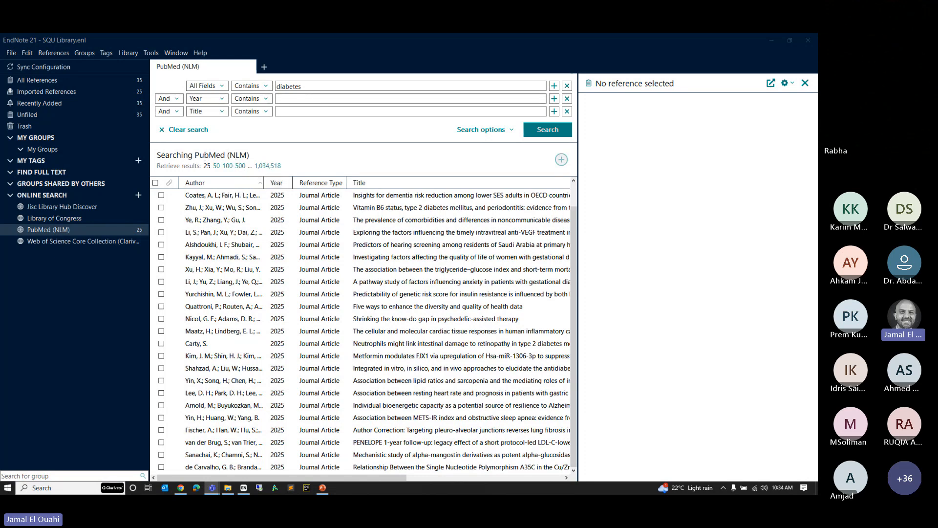
Select the first four PubMed results and view the options for adding them to a custom group
{"action": "left_click", "coordinate": [161, 196]}
{"action": "left_click", "coordinate": [161, 207]}
{"action": "left_click", "coordinate": [162, 220]}
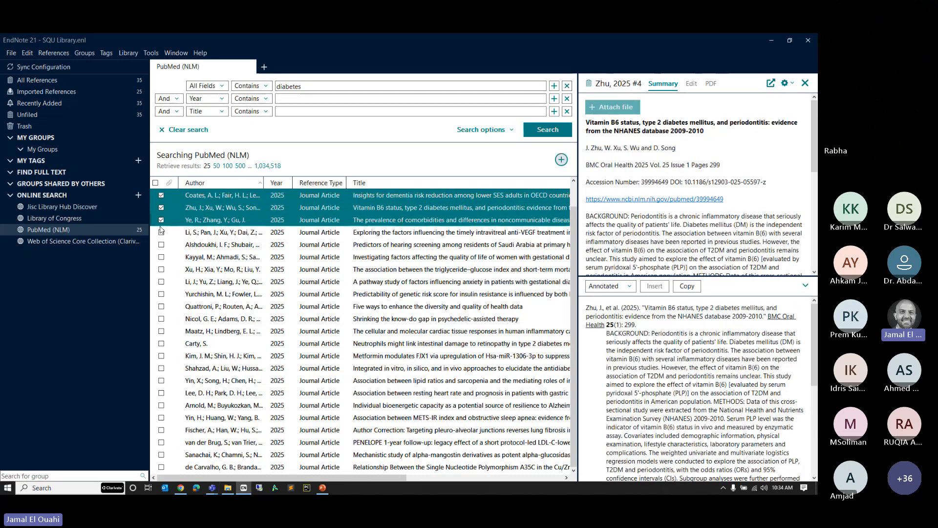
{"action": "left_click", "coordinate": [161, 232]}
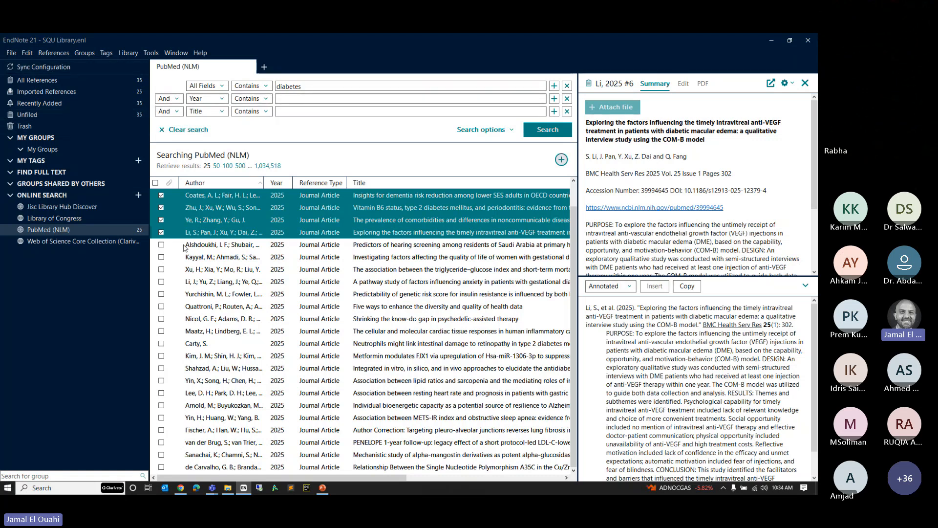
{"action": "right_click", "coordinate": [448, 205]}
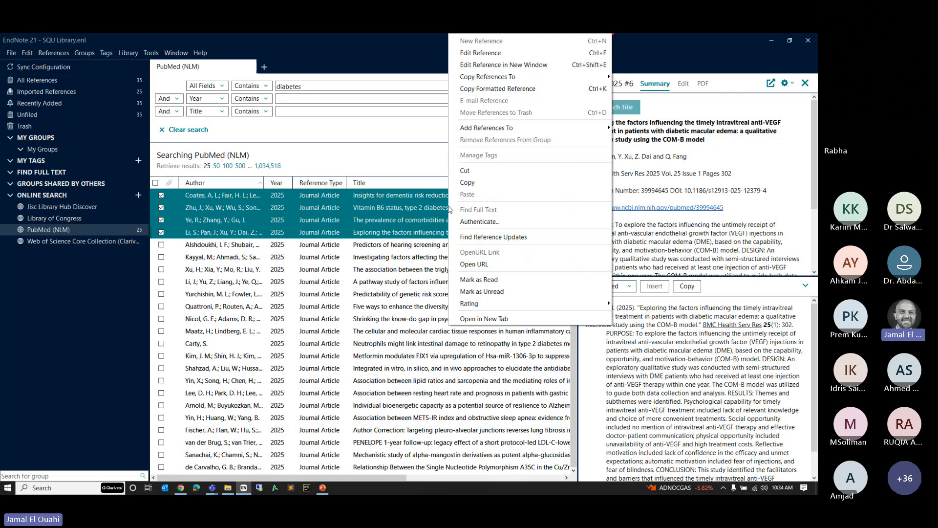
{"action": "mouse_move", "coordinate": [513, 127]}
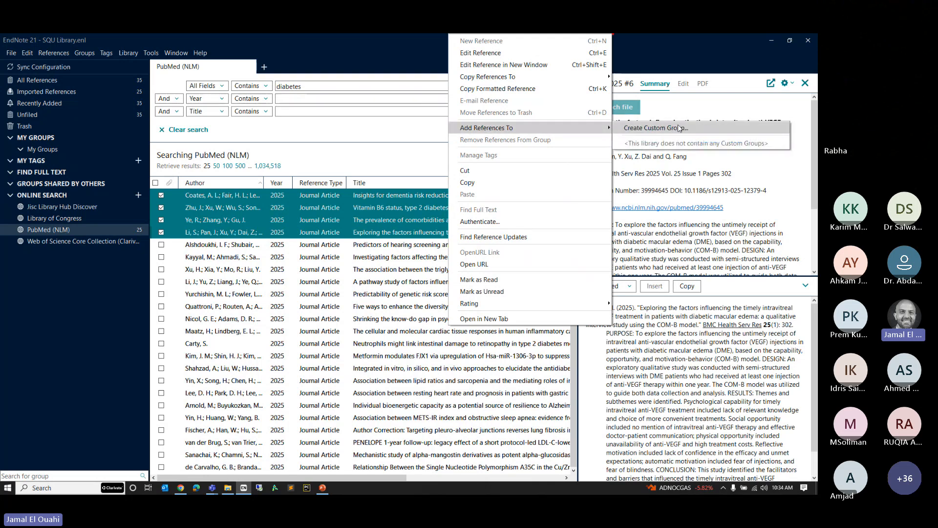
Open the Web of Science Core Collection online search and view the available reference commands
{"action": "left_click", "coordinate": [95, 240]}
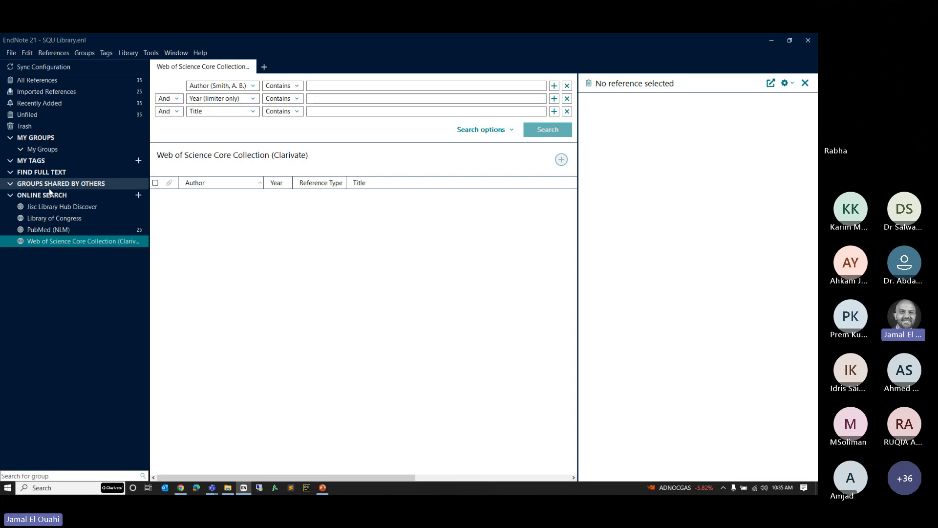
{"action": "left_click", "coordinate": [55, 51]}
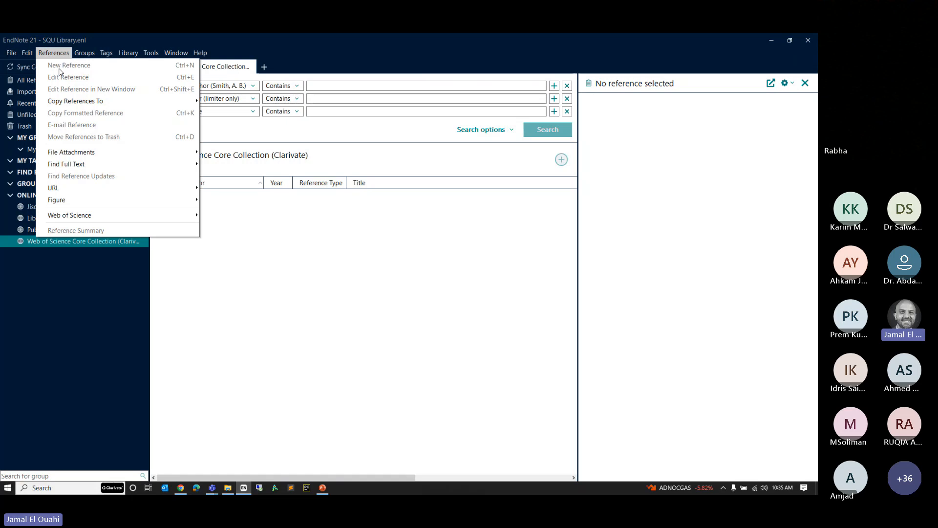
{"action": "left_click", "coordinate": [277, 268]}
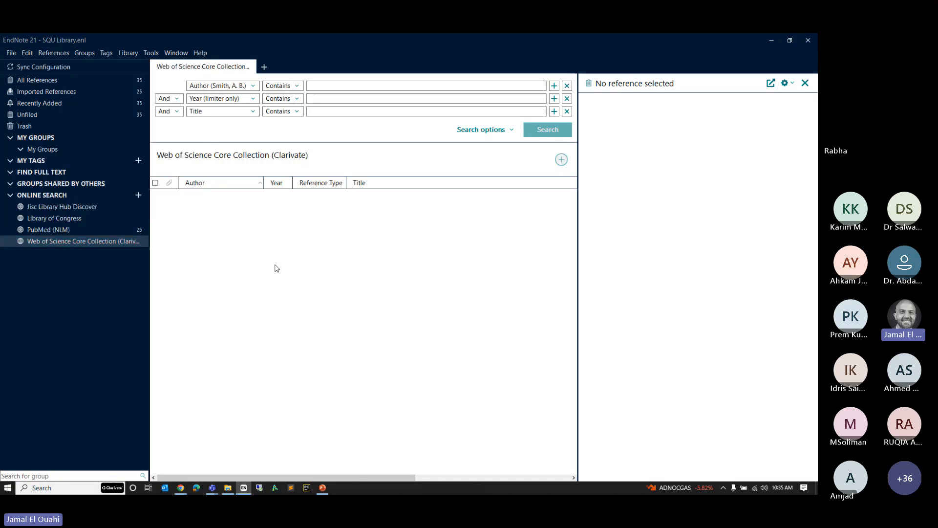
Return to all references, create a new reference, and choose Report from the available reference types
{"action": "left_click", "coordinate": [29, 81]}
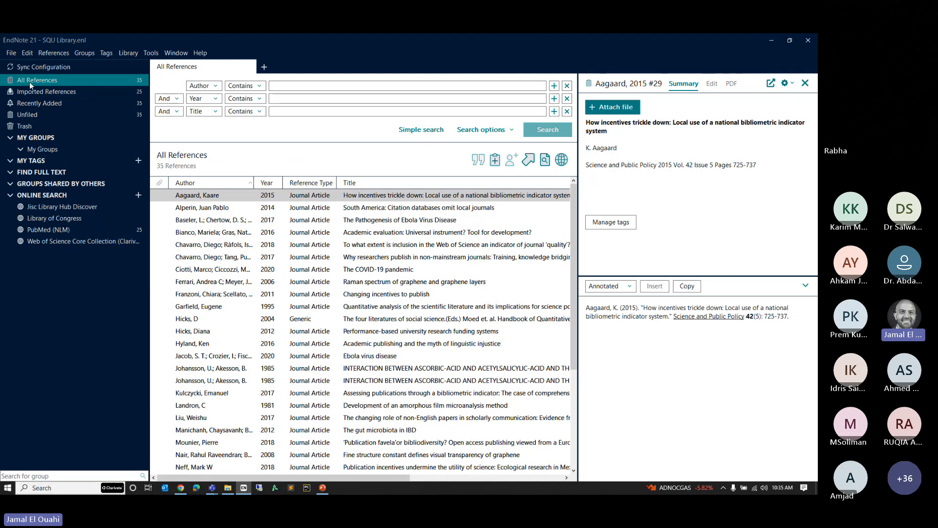
{"action": "left_click", "coordinate": [60, 52]}
{"action": "left_click", "coordinate": [60, 67]}
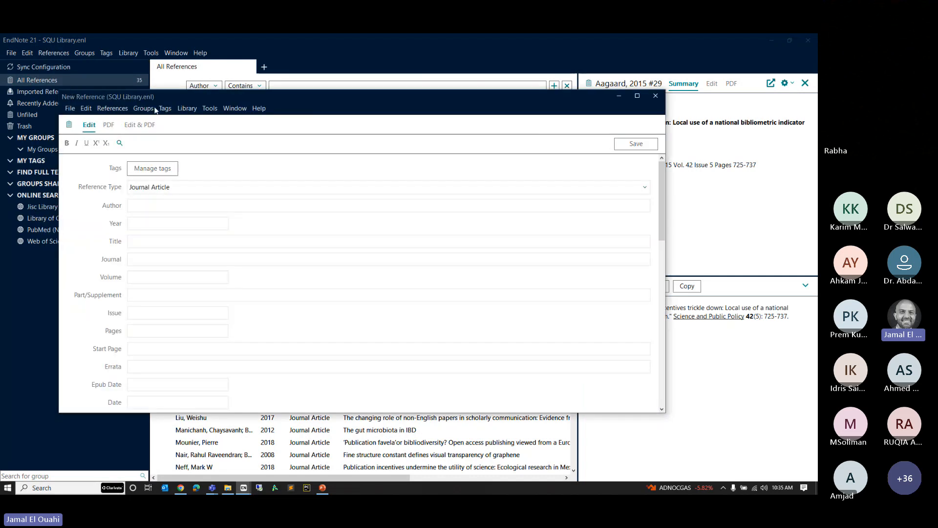
{"action": "left_click", "coordinate": [151, 188]}
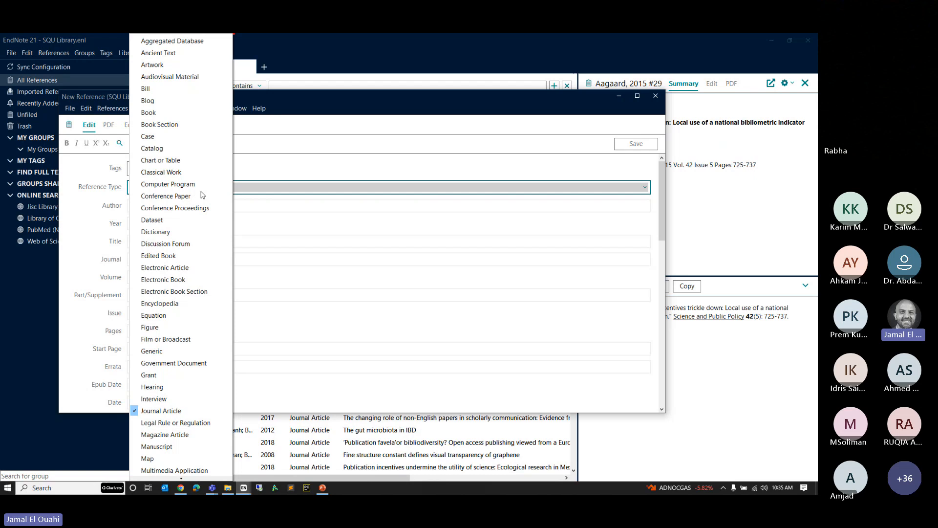
{"action": "scroll", "coordinate": [213, 247], "scroll_direction": "down", "scroll_amount": 6}
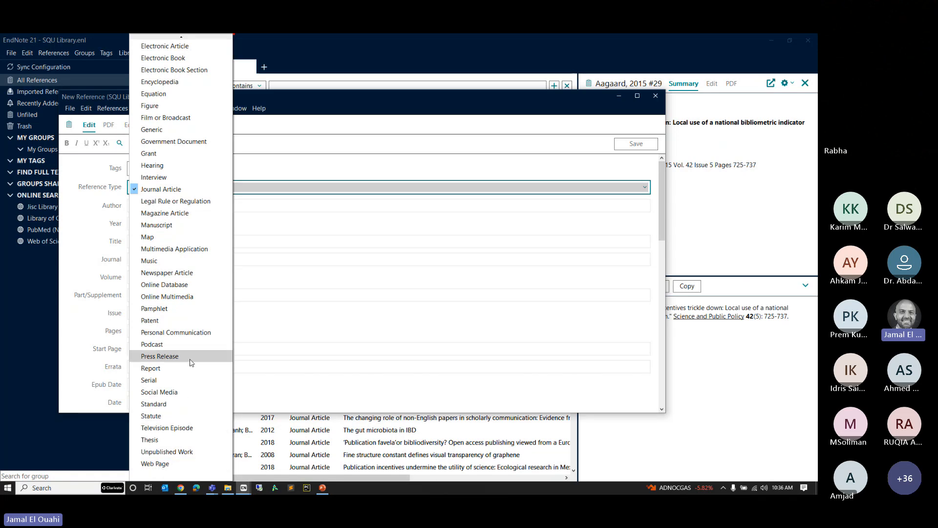
{"action": "scroll", "coordinate": [183, 245], "scroll_direction": "up", "scroll_amount": 4}
{"action": "scroll", "coordinate": [178, 166], "scroll_direction": "up", "scroll_amount": 3}
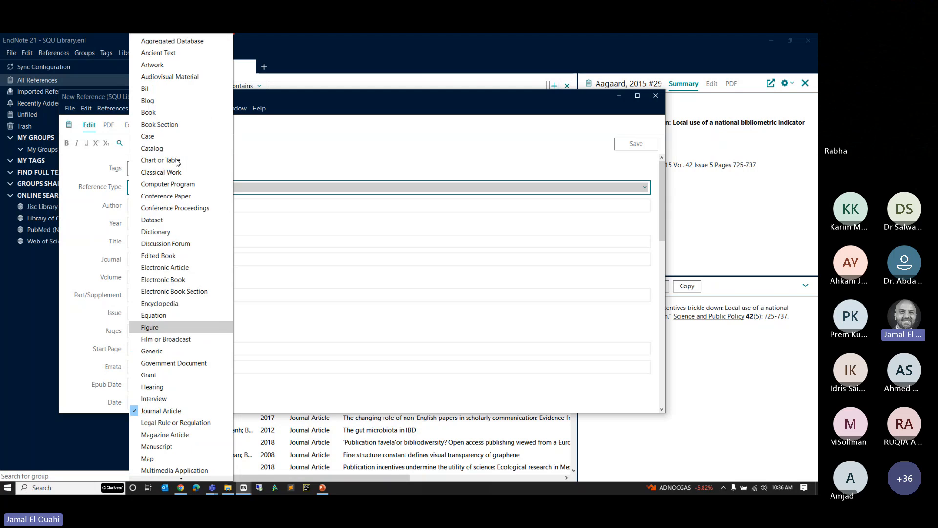
{"action": "scroll", "coordinate": [183, 205], "scroll_direction": "down", "scroll_amount": 6}
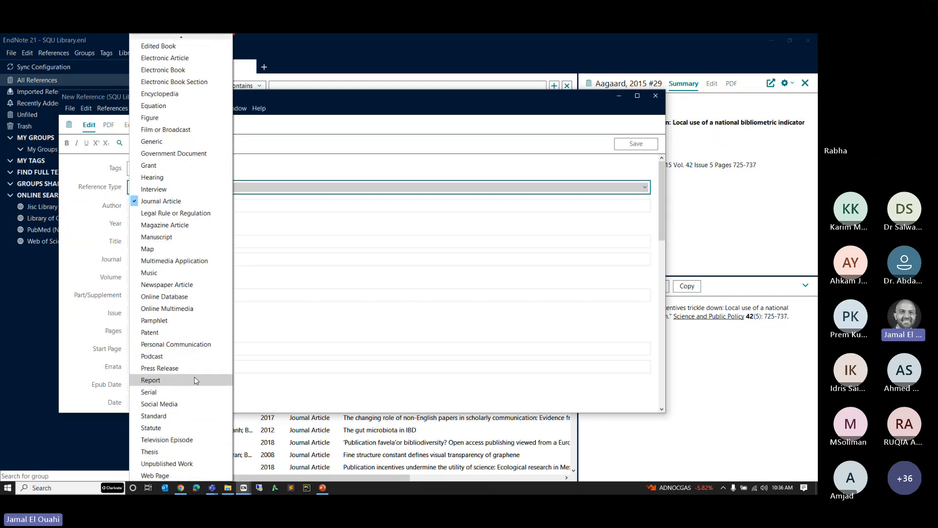
{"action": "left_click", "coordinate": [195, 380]}
Enter "World Bank," as the report's author, 2020 as its year and "abC" as its title
{"action": "left_click", "coordinate": [165, 205]}
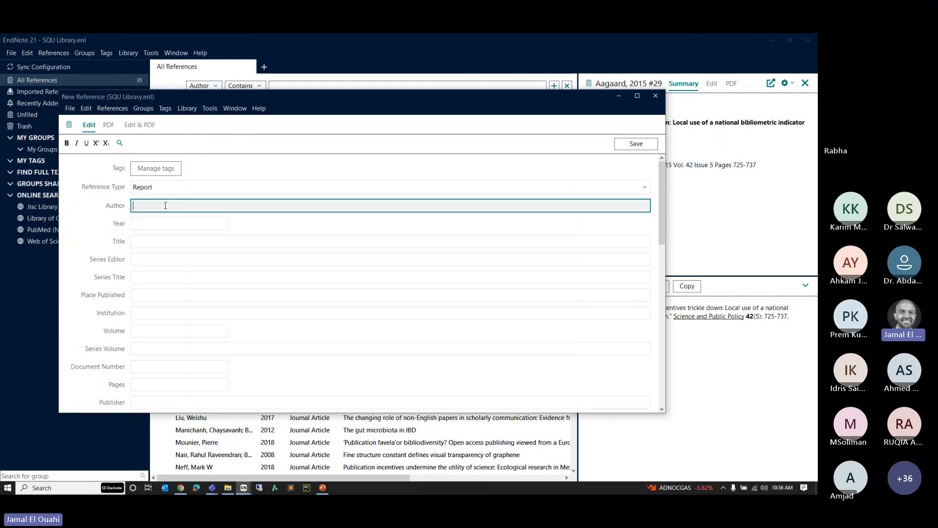
{"action": "type", "text": "Wor"}
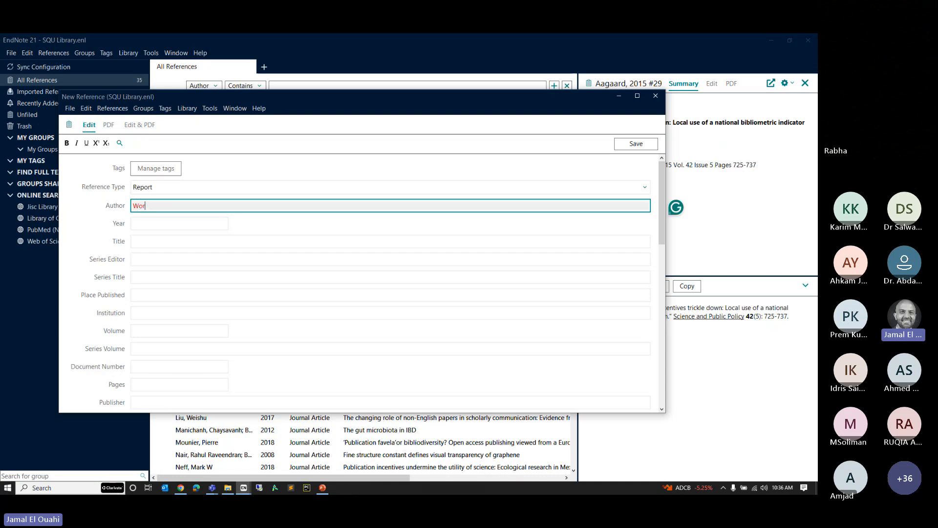
{"action": "type", "text": "ld Ban"}
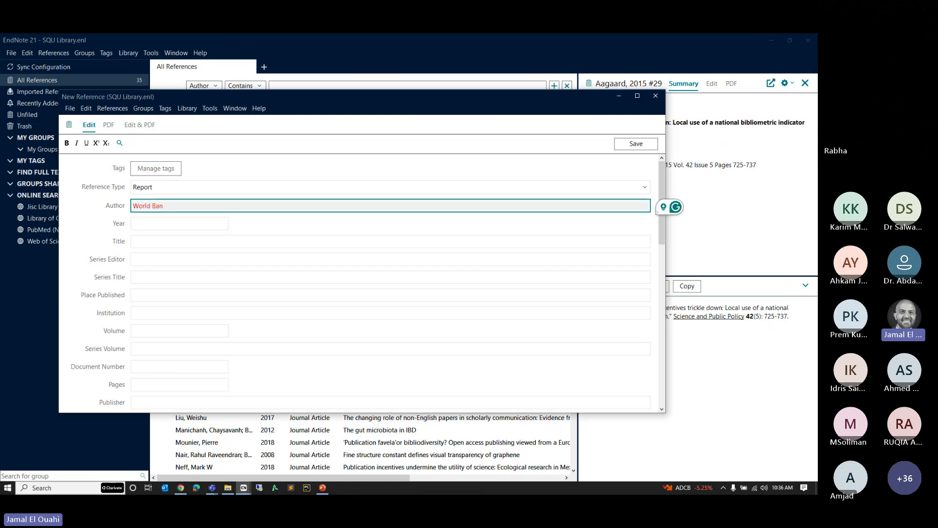
{"action": "type", "text": "k,"}
{"action": "key", "text": "Tab"}
{"action": "type", "text": "2020"}
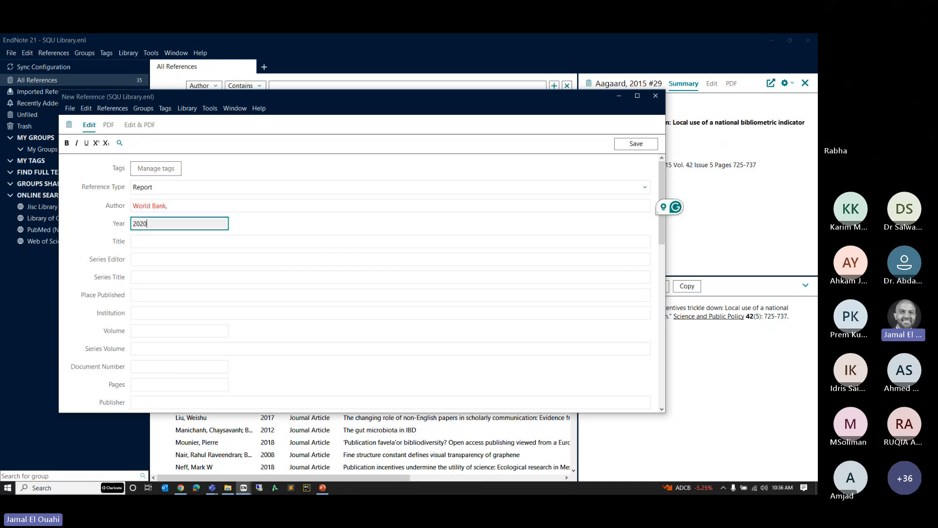
{"action": "key", "text": "Tab"}
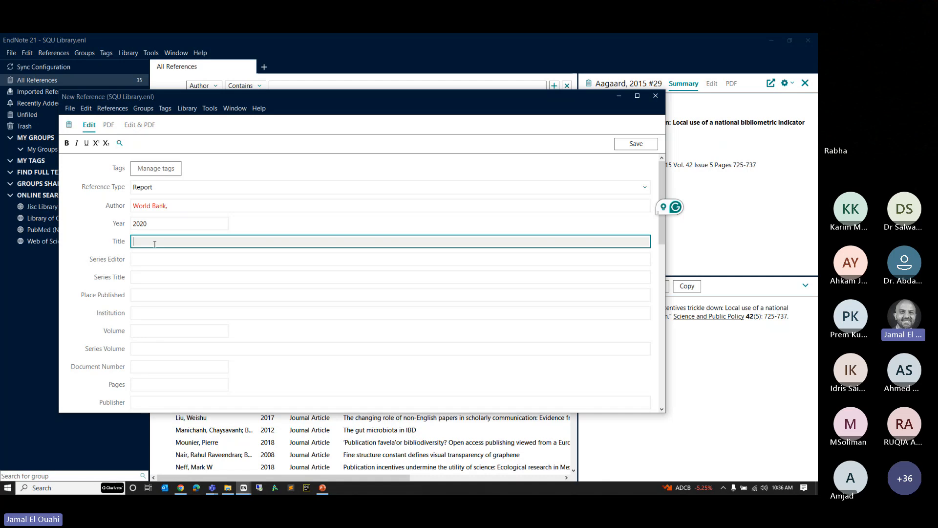
{"action": "type", "text": "ab"}
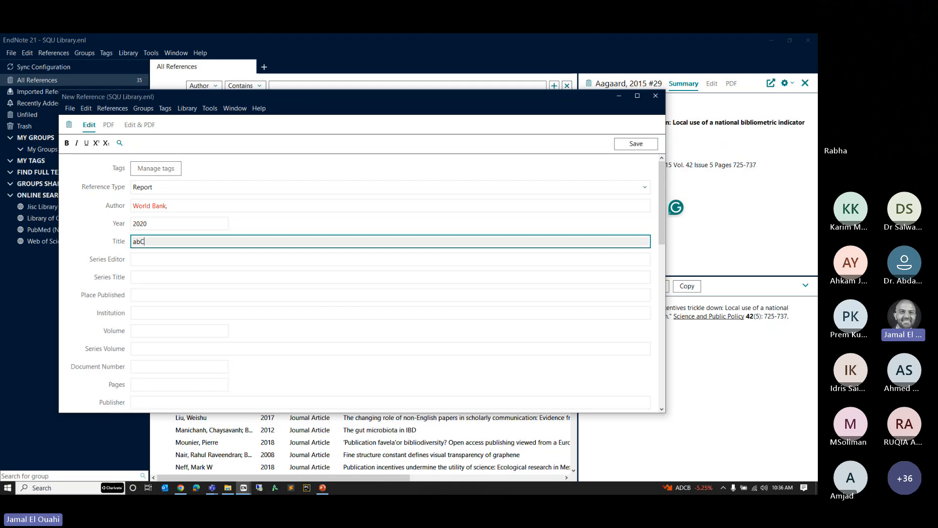
{"action": "type", "text": "c"}
{"action": "key", "text": "Tab"}
Examine the remaining fields of the new Report reference, including the DOI, URL and file attachments
{"action": "scroll", "coordinate": [215, 332], "scroll_direction": "down", "scroll_amount": 2}
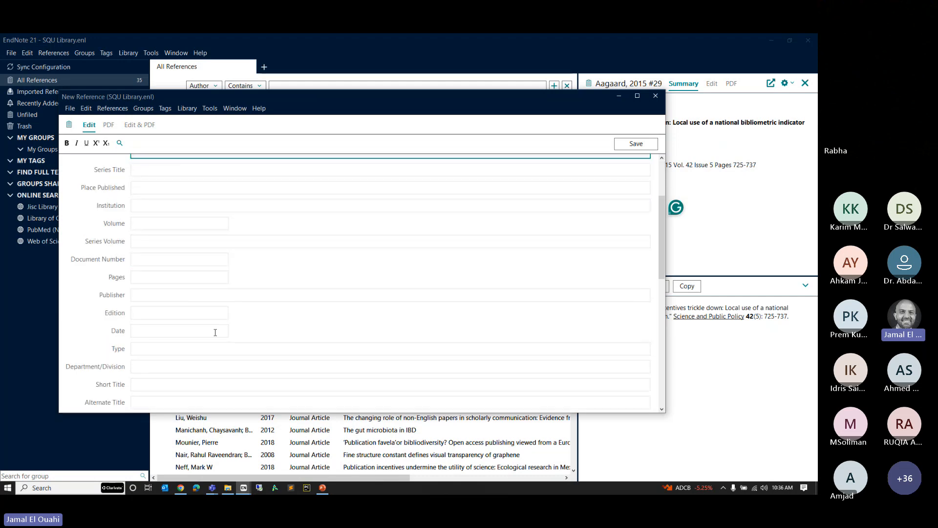
{"action": "scroll", "coordinate": [195, 303], "scroll_direction": "down", "scroll_amount": 1}
{"action": "scroll", "coordinate": [169, 282], "scroll_direction": "down", "scroll_amount": 2}
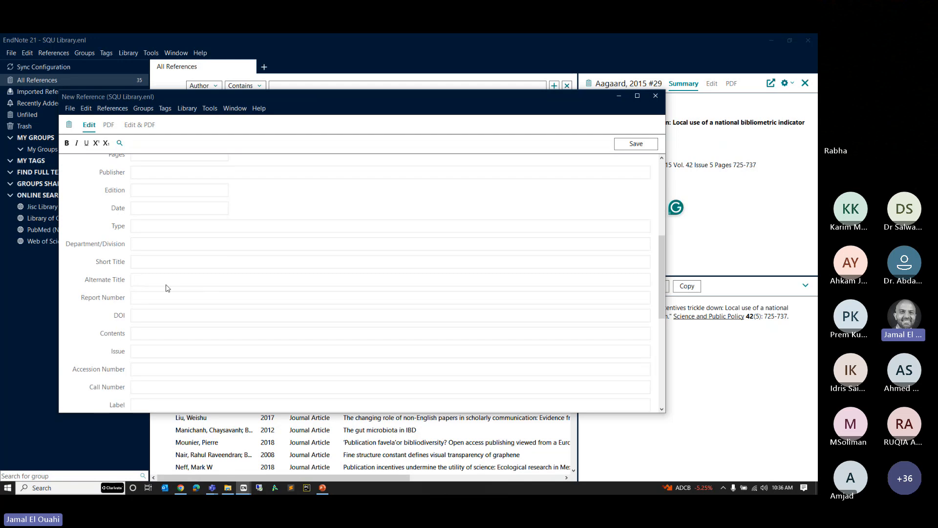
{"action": "scroll", "coordinate": [165, 283], "scroll_direction": "down", "scroll_amount": 1}
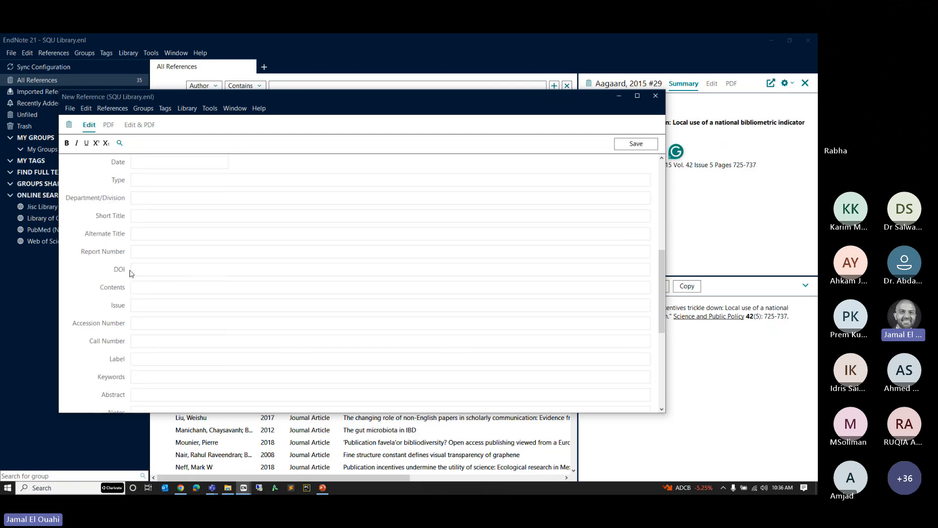
{"action": "scroll", "coordinate": [156, 284], "scroll_direction": "down", "scroll_amount": 1}
{"action": "scroll", "coordinate": [212, 345], "scroll_direction": "down", "scroll_amount": 1}
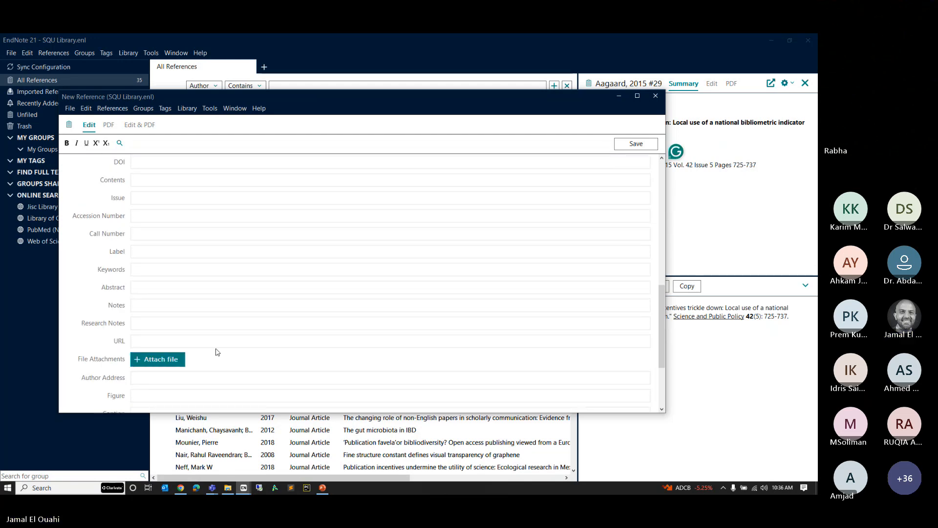
{"action": "left_click", "coordinate": [205, 337]}
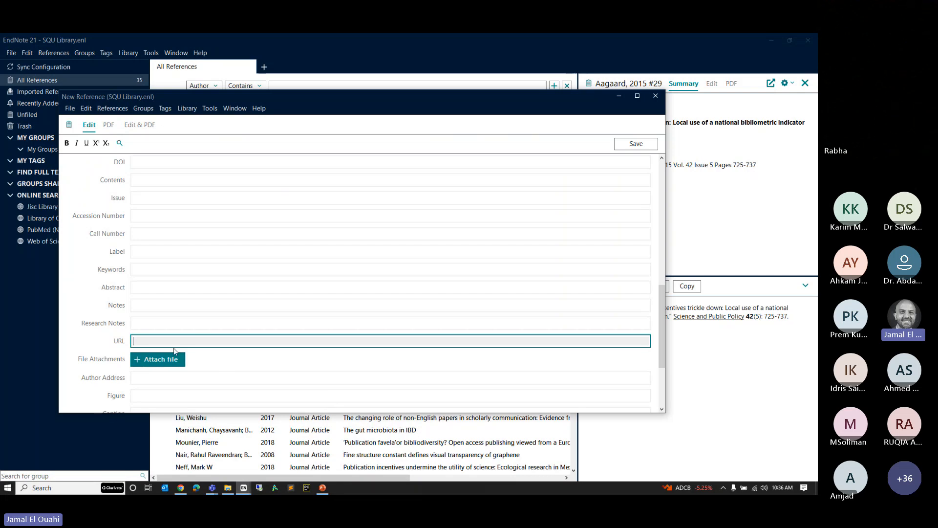
{"action": "scroll", "coordinate": [223, 342], "scroll_direction": "down", "scroll_amount": 1}
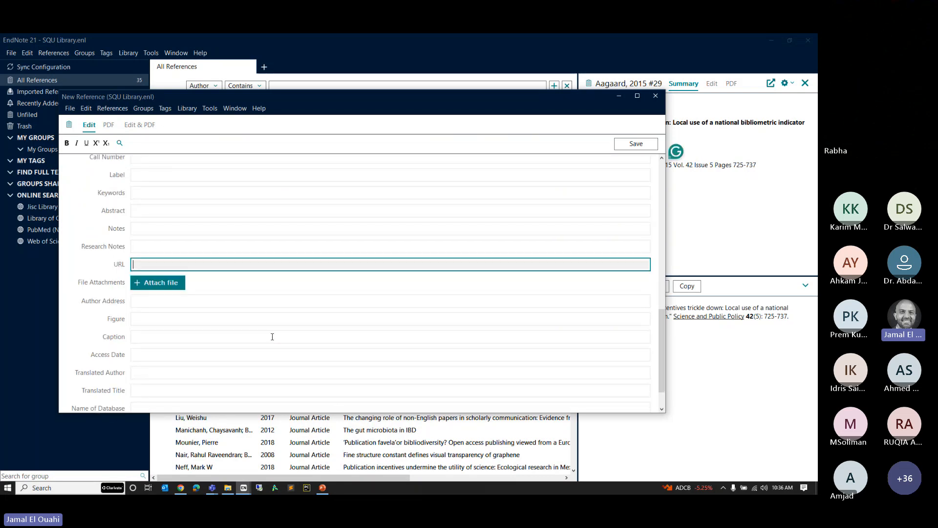
{"action": "scroll", "coordinate": [273, 336], "scroll_direction": "up", "scroll_amount": 6}
{"action": "scroll", "coordinate": [277, 337], "scroll_direction": "down", "scroll_amount": 3}
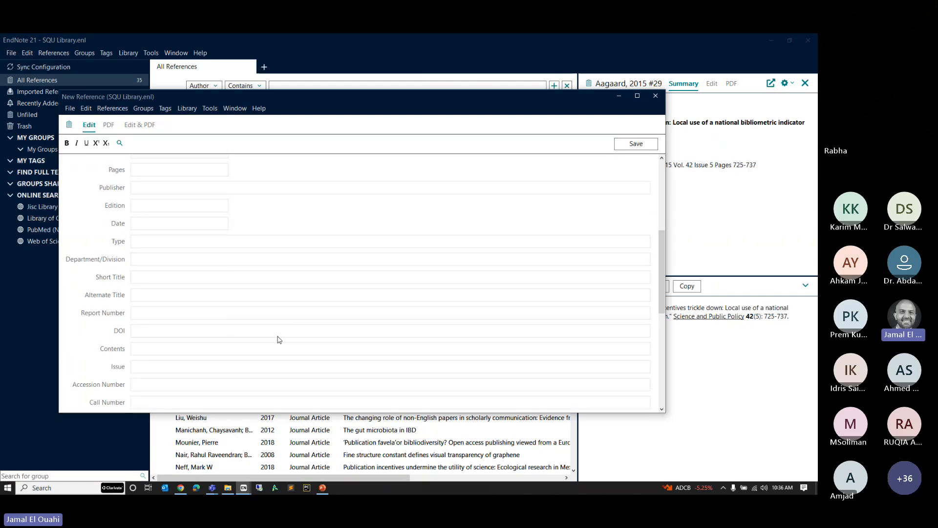
{"action": "scroll", "coordinate": [279, 340], "scroll_direction": "down", "scroll_amount": 4}
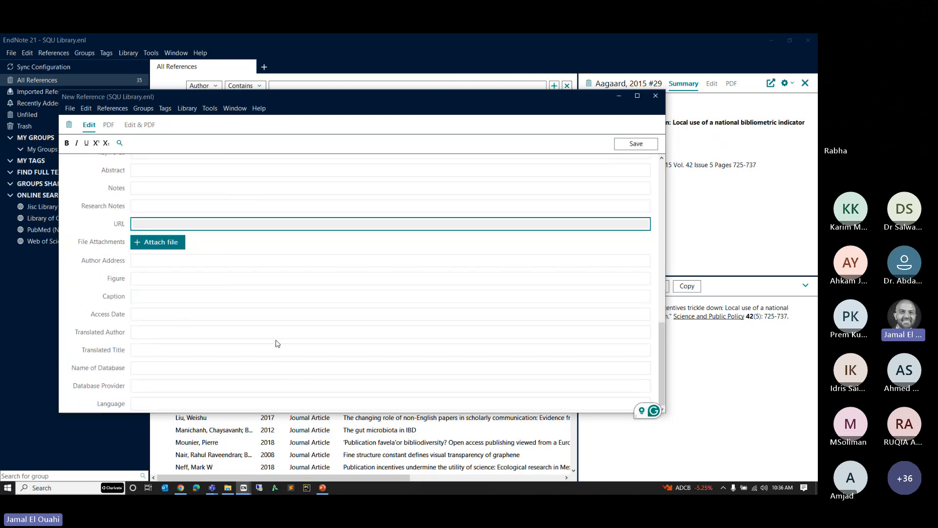
Close the new Report reference and discard its unsaved changes
{"action": "left_click", "coordinate": [653, 95]}
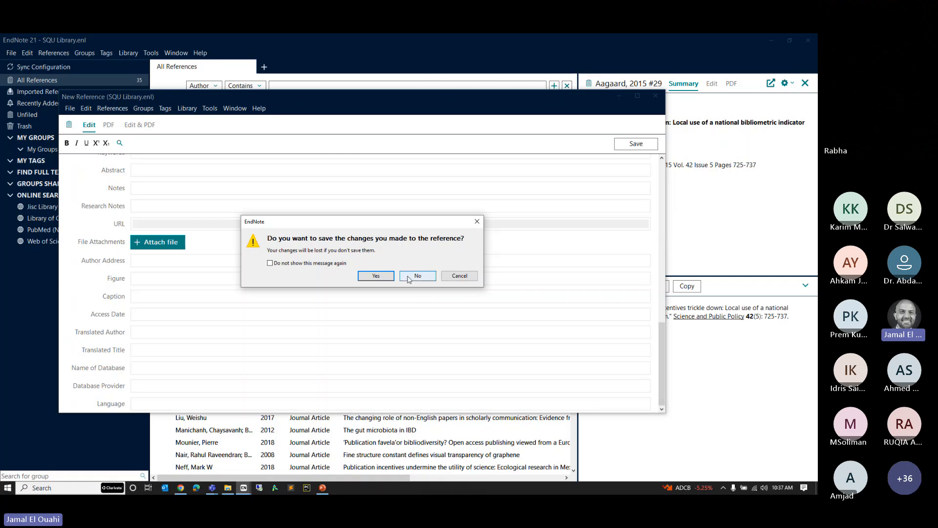
{"action": "left_click", "coordinate": [417, 276]}
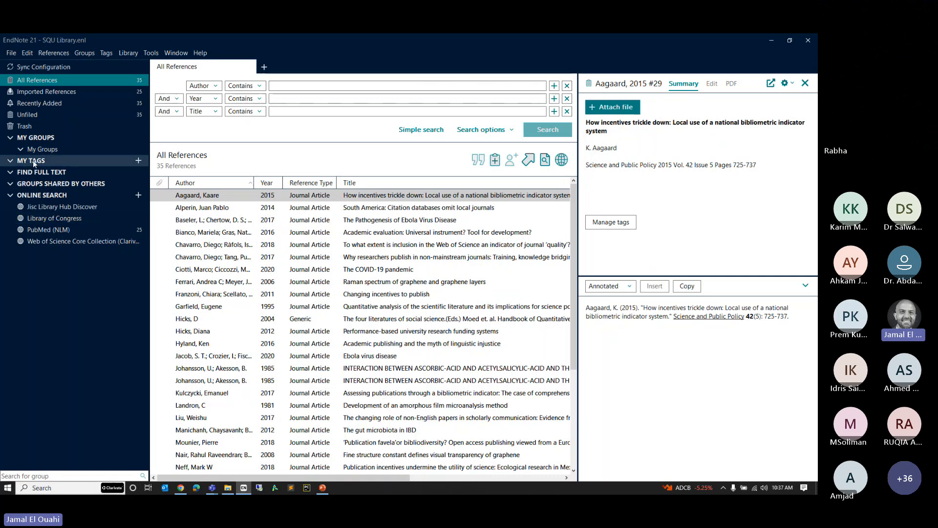
Create two groups named "covid" and "diabetes" under the My Groups group set
{"action": "left_click", "coordinate": [69, 149]}
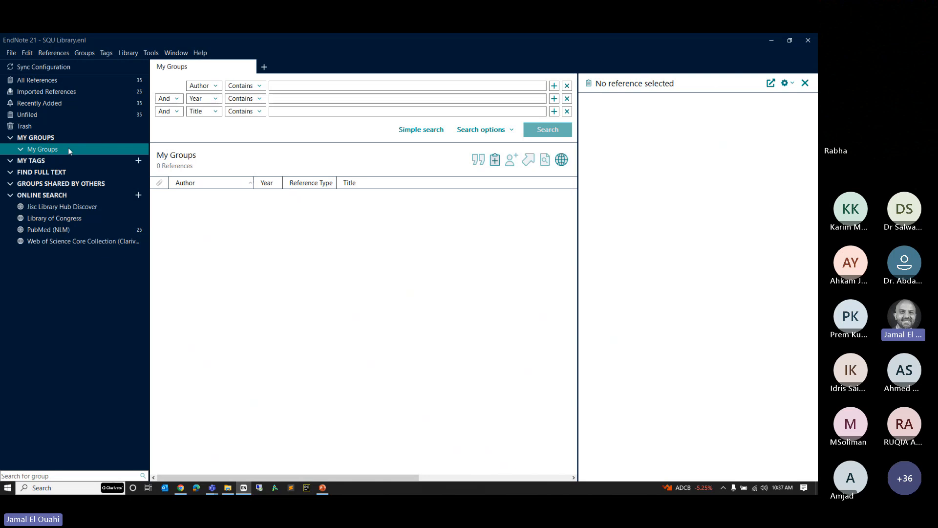
{"action": "right_click", "coordinate": [69, 149]}
{"action": "left_click", "coordinate": [81, 155]}
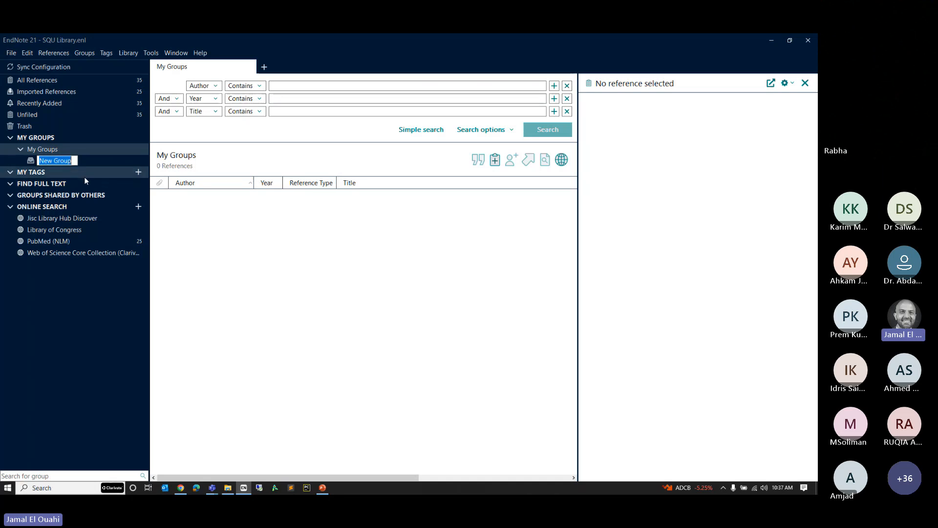
{"action": "type", "text": "covid"}
{"action": "key", "text": "Return"}
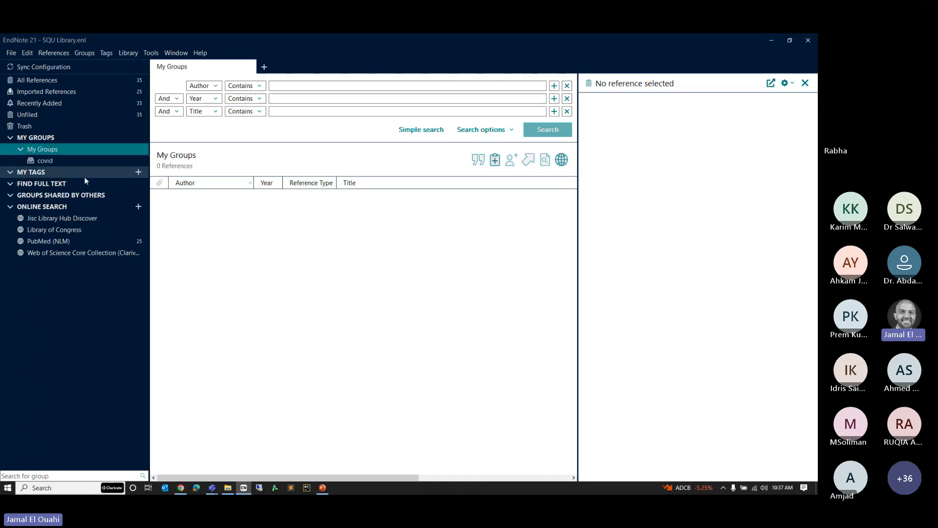
{"action": "right_click", "coordinate": [74, 151]}
{"action": "left_click", "coordinate": [81, 159]}
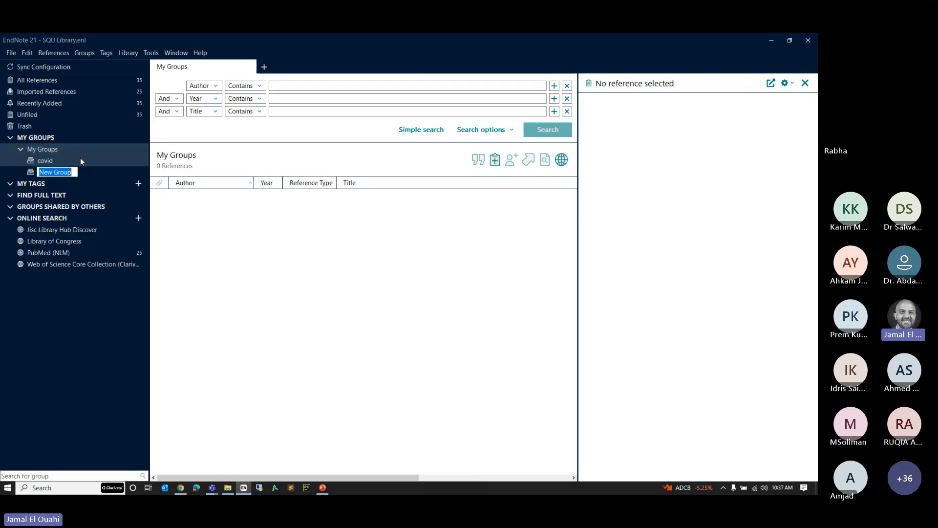
{"action": "type", "text": "diabetes"}
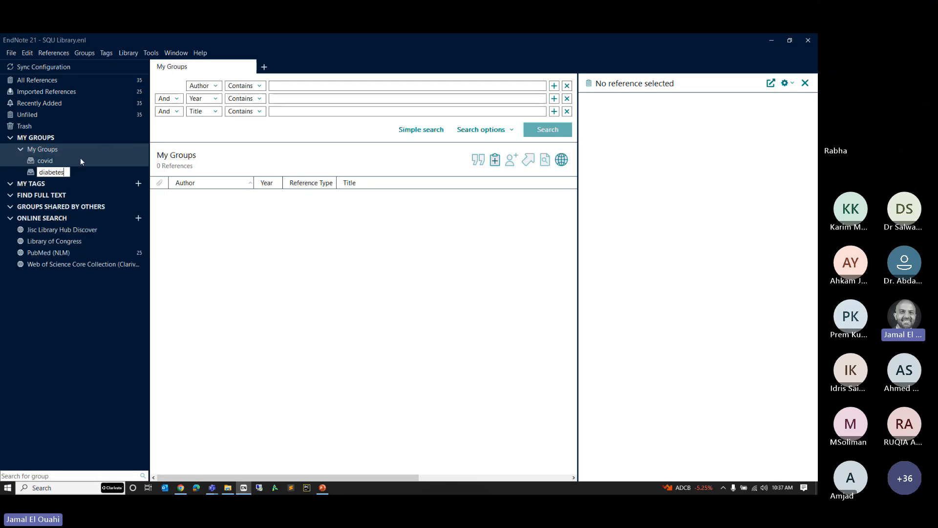
{"action": "key", "text": "Return"}
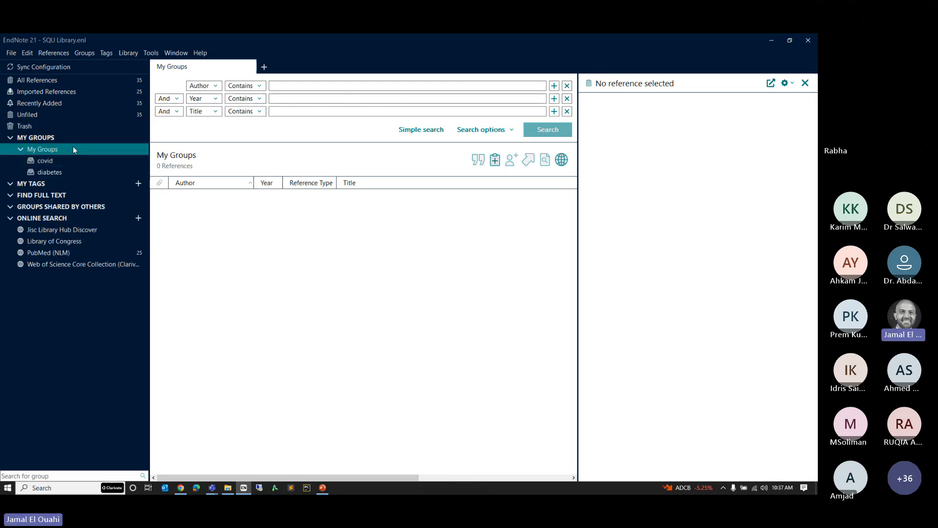
Add two more groups named "ascorbic acid" and "scientometrics" to the My Groups group set
{"action": "right_click", "coordinate": [73, 148]}
{"action": "left_click", "coordinate": [82, 151]}
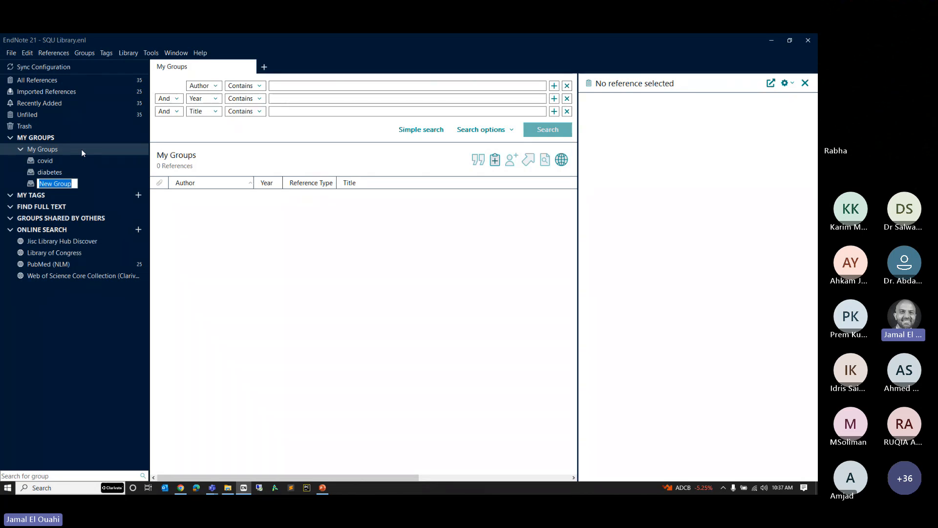
{"action": "type", "text": "ascorbic acid"}
{"action": "left_click", "coordinate": [81, 149]}
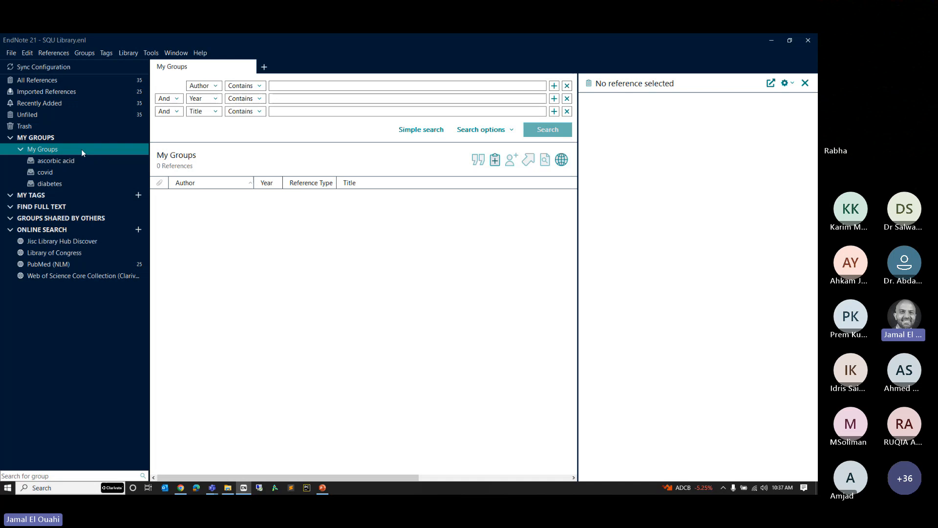
{"action": "right_click", "coordinate": [81, 148]}
{"action": "left_click", "coordinate": [100, 159]}
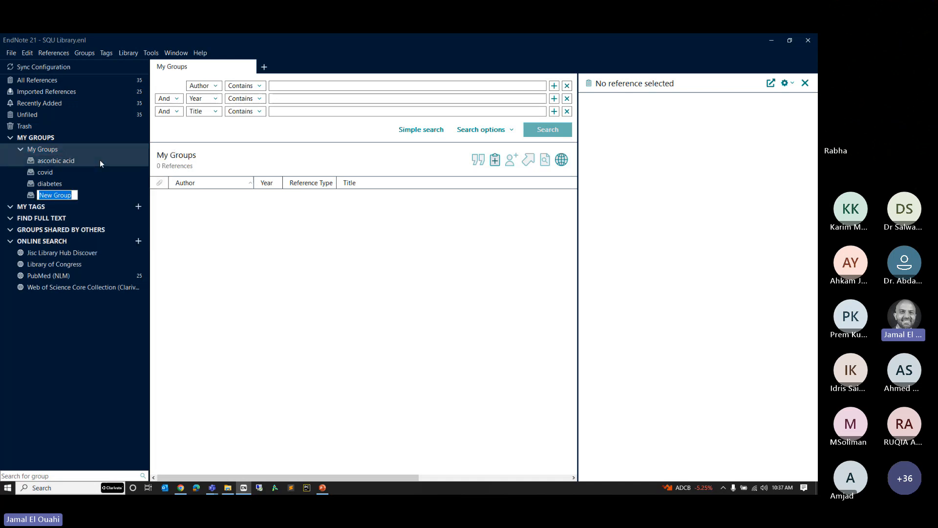
{"action": "type", "text": "scientometric"}
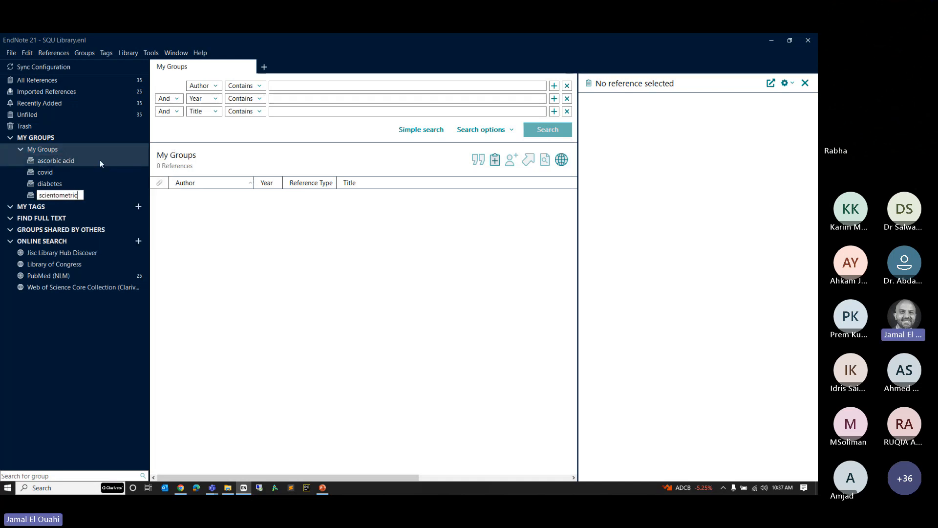
{"action": "type", "text": "s"}
{"action": "key", "text": "Return"}
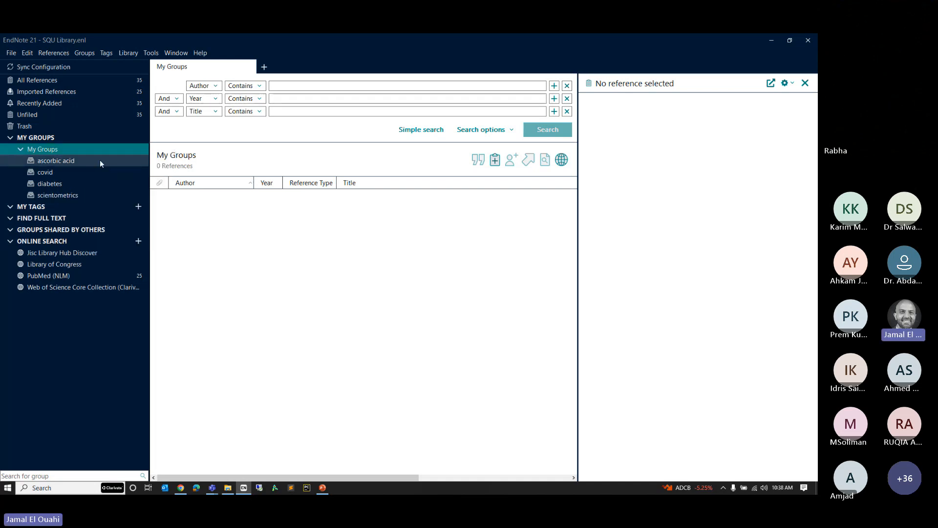
Search any field of all references for "covid" and add "The COVID-19 pandemic" to the covid group
{"action": "left_click", "coordinate": [76, 80]}
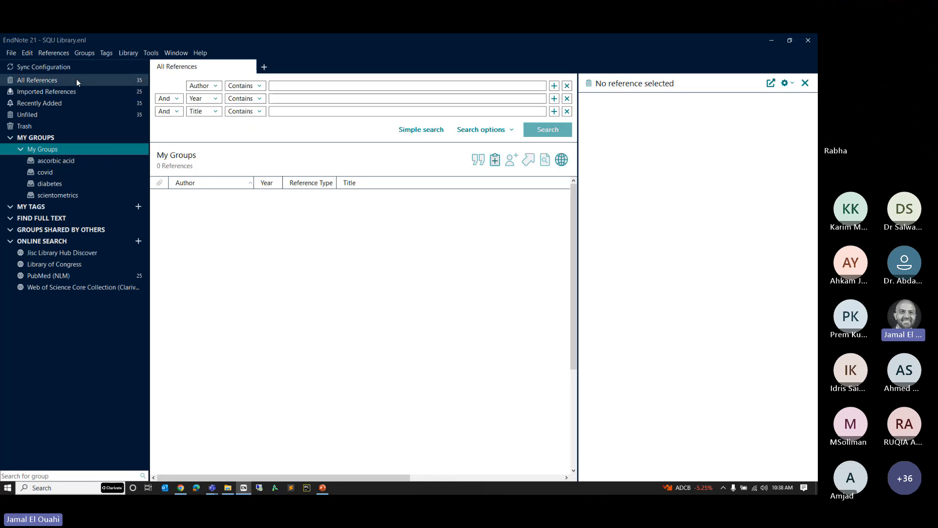
{"action": "left_click", "coordinate": [202, 88]}
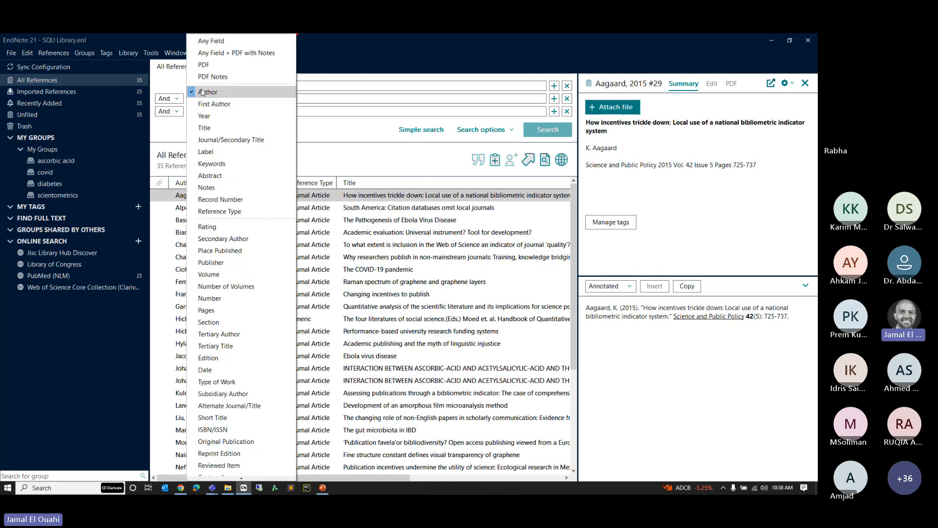
{"action": "left_click", "coordinate": [202, 41]}
{"action": "left_click", "coordinate": [293, 85]}
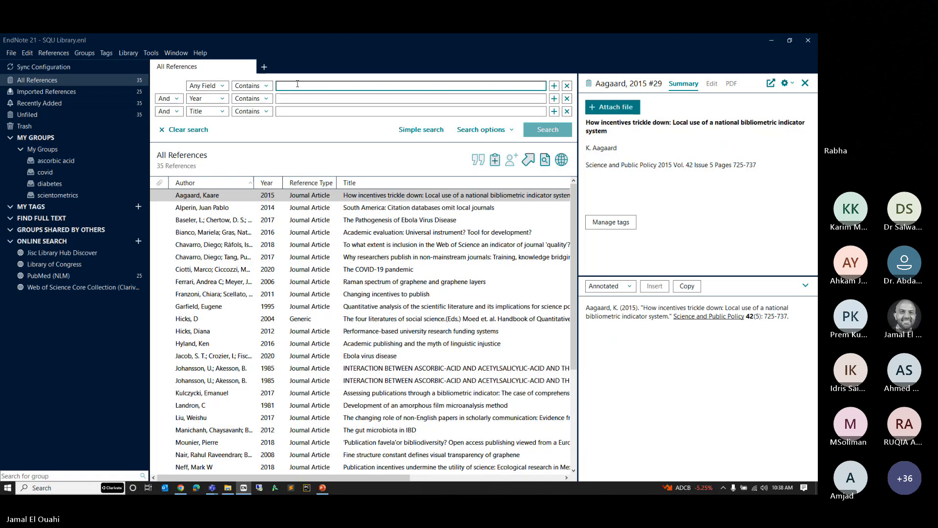
{"action": "type", "text": "covid"}
{"action": "key", "text": "Return"}
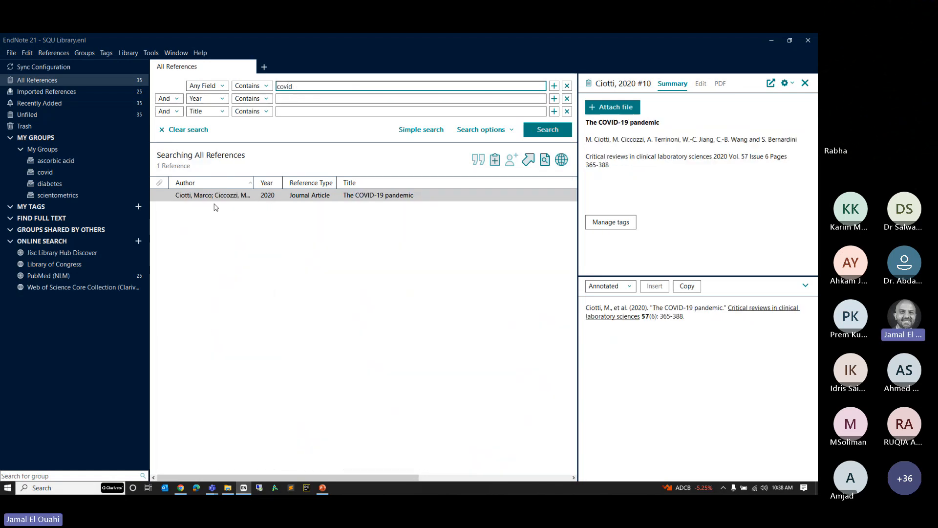
{"action": "left_click_drag", "start_coordinate": [213, 196], "coordinate": [71, 172]}
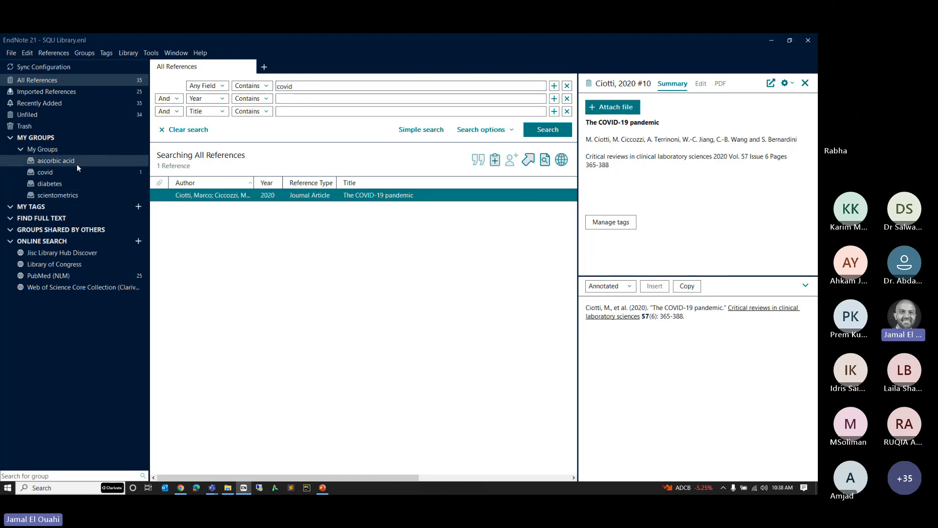
Search any field of all references for "ascorbic" and add all matching references to the ascorbic acid group
{"action": "left_click", "coordinate": [338, 88]}
{"action": "double_click", "coordinate": [338, 88]}
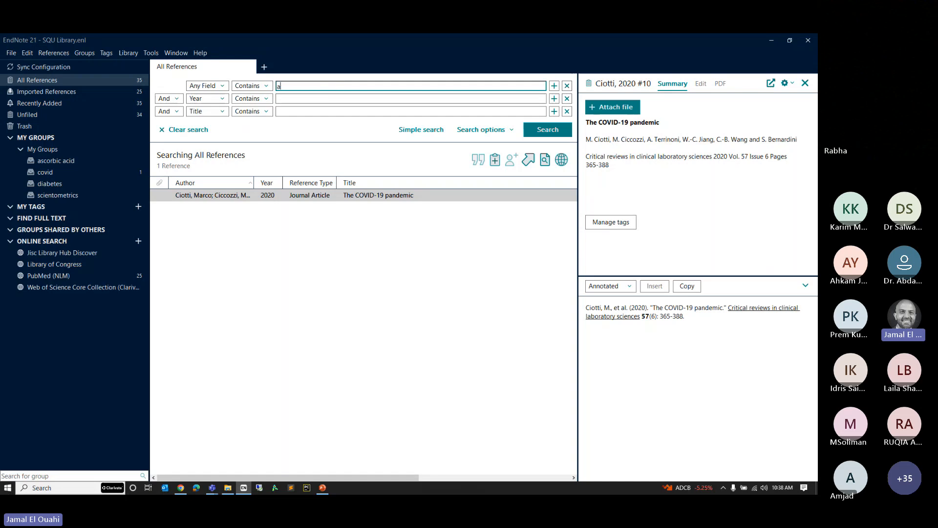
{"action": "type", "text": "ascorbic"}
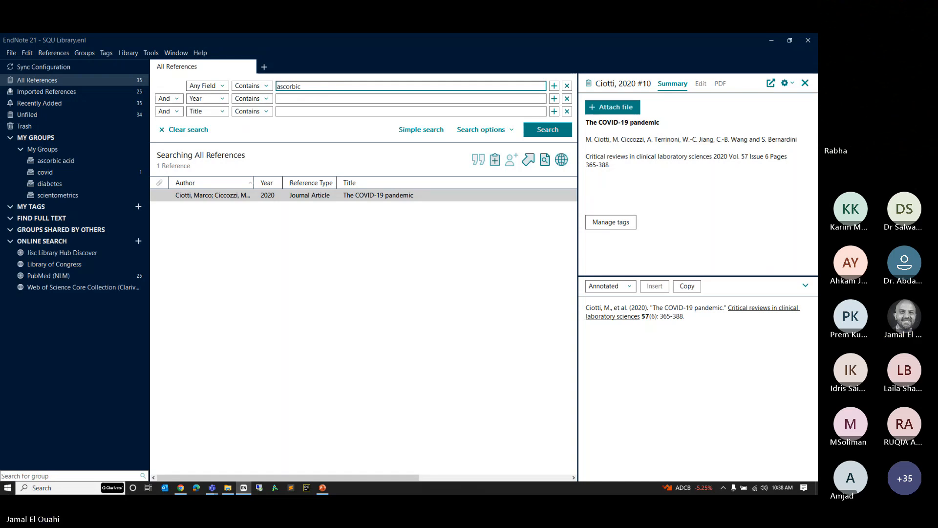
{"action": "key", "text": "Return"}
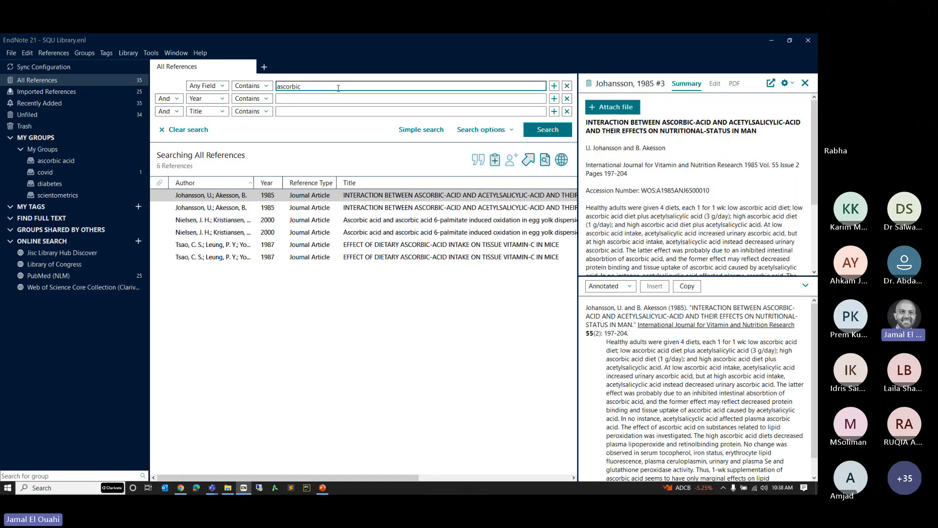
{"action": "left_click", "coordinate": [192, 254], "text": "shift"}
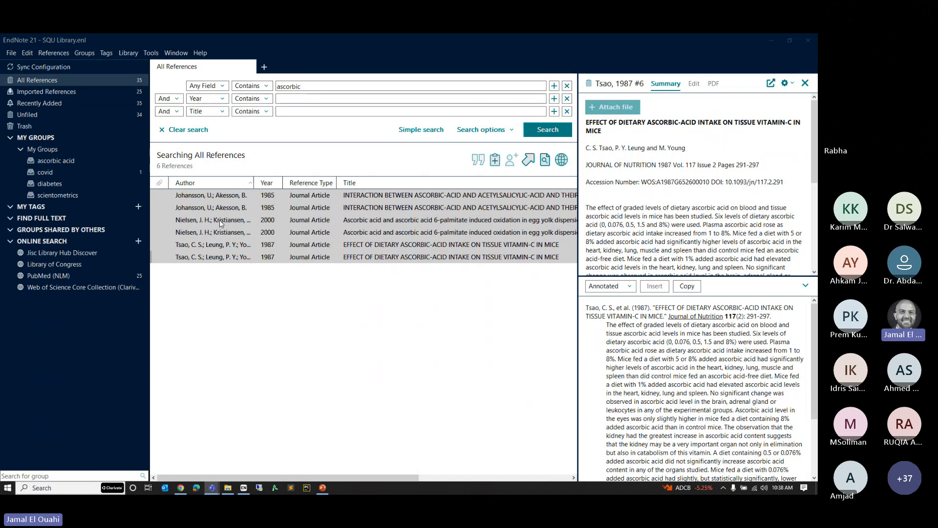
{"action": "left_click_drag", "start_coordinate": [219, 220], "coordinate": [55, 163]}
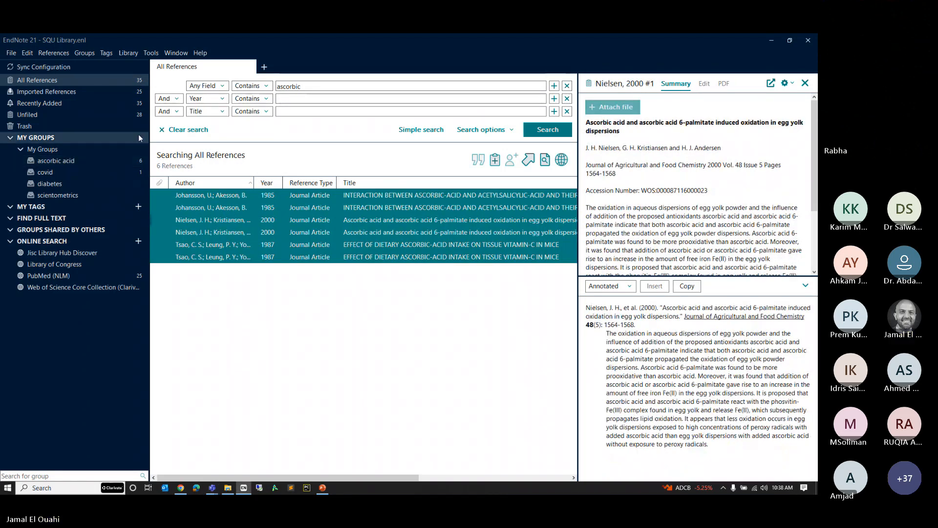
Search any field of all references for "diabetes"
{"action": "left_click", "coordinate": [288, 86]}
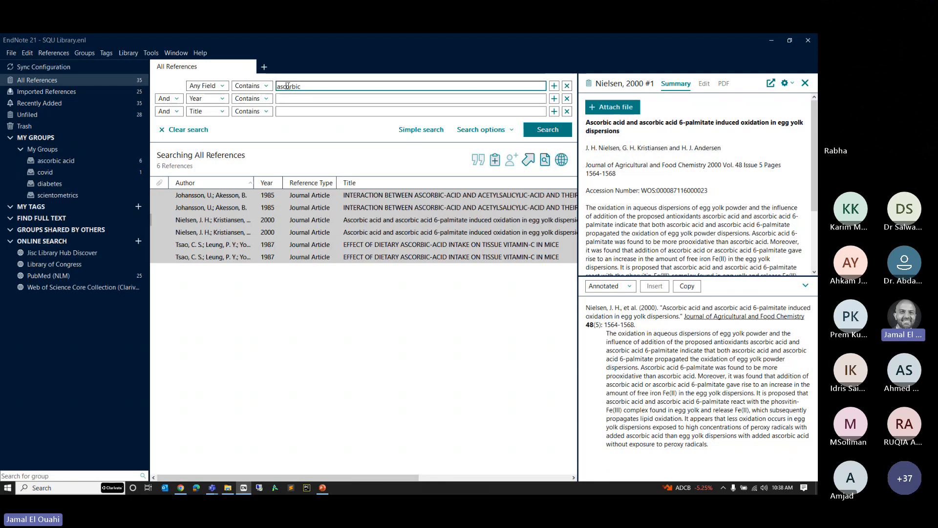
{"action": "double_click", "coordinate": [289, 86]}
{"action": "type", "text": "diabetes"}
{"action": "key", "text": "Return"}
{"action": "key", "text": "Return"}
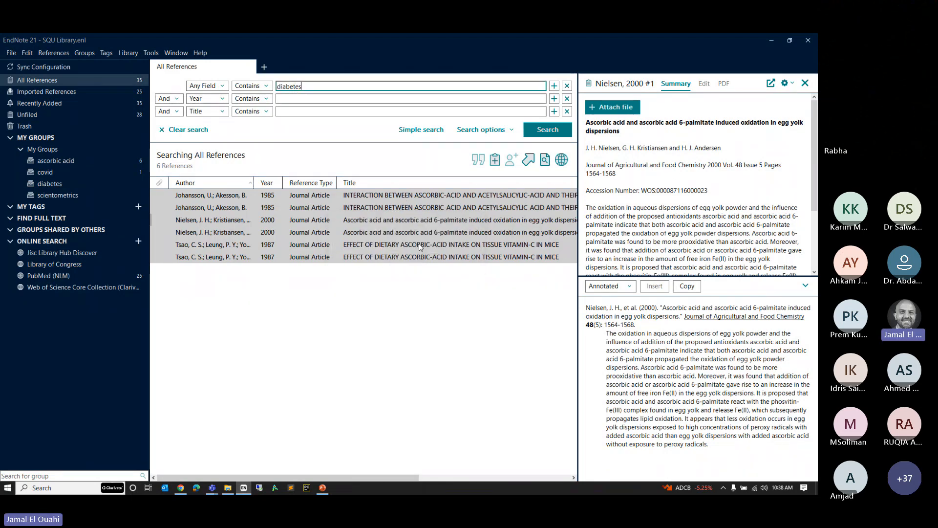
Shorten the search term to "diabete" and repeat the search in all references
{"action": "left_click", "coordinate": [85, 84]}
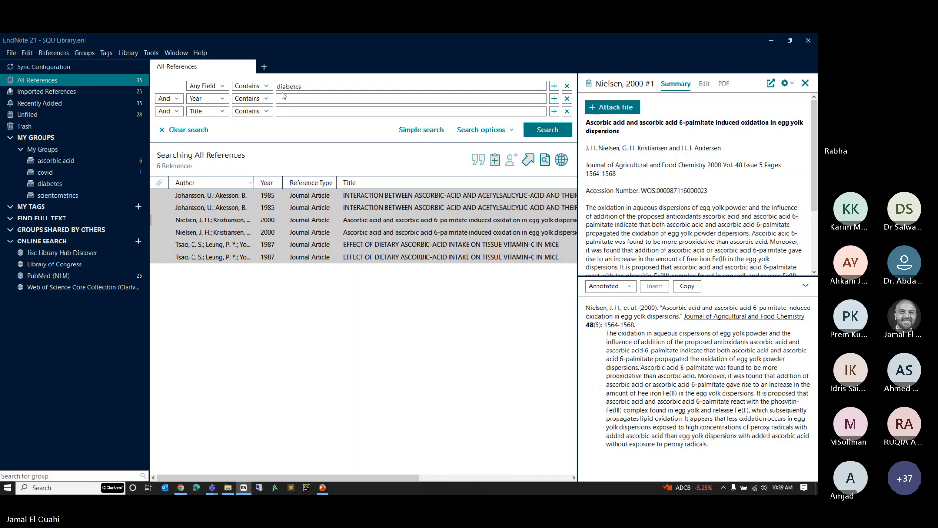
{"action": "left_click", "coordinate": [305, 86]}
{"action": "key", "text": "BackSpace"}
{"action": "left_click", "coordinate": [536, 134]}
{"action": "left_click", "coordinate": [448, 265]}
{"action": "left_click", "coordinate": [376, 314]}
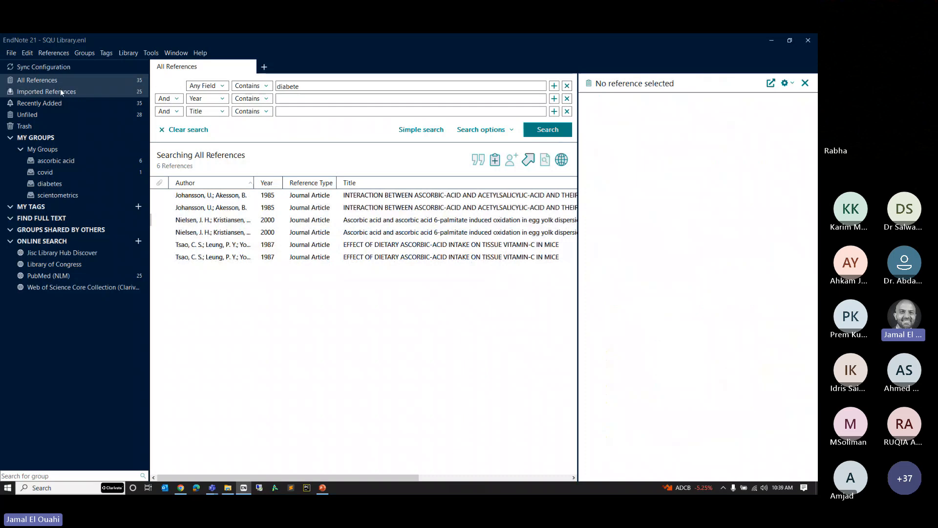
{"action": "left_click", "coordinate": [63, 80]}
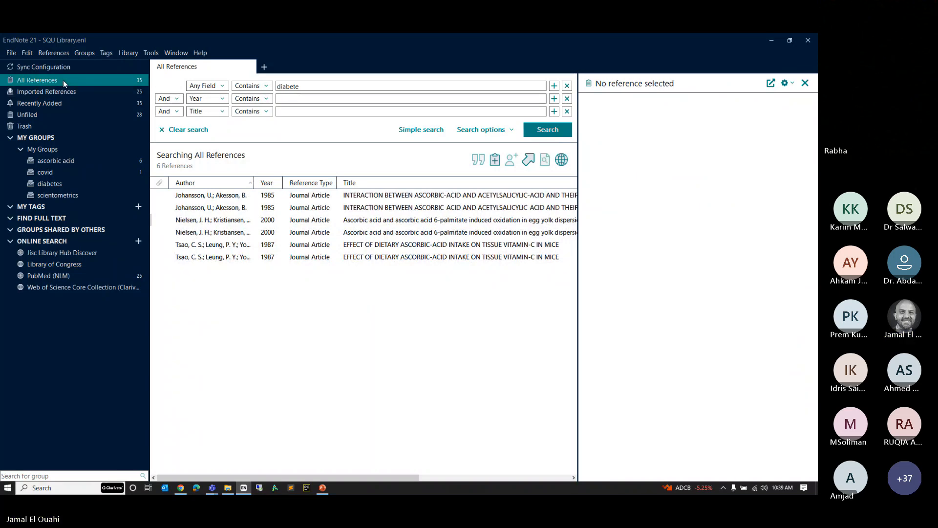
Open the unfiled references and search them for "diabete" in any field
{"action": "left_click", "coordinate": [62, 110]}
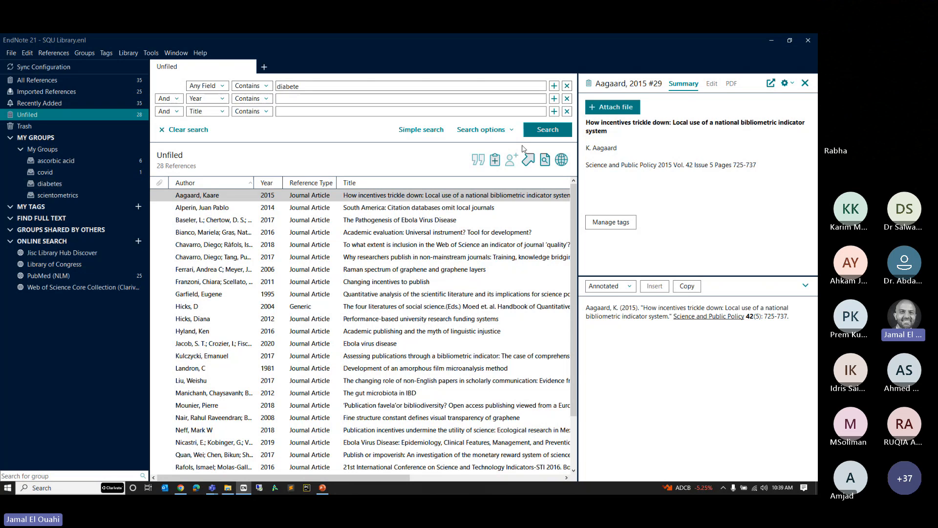
{"action": "left_click", "coordinate": [545, 129]}
{"action": "left_click", "coordinate": [462, 259]}
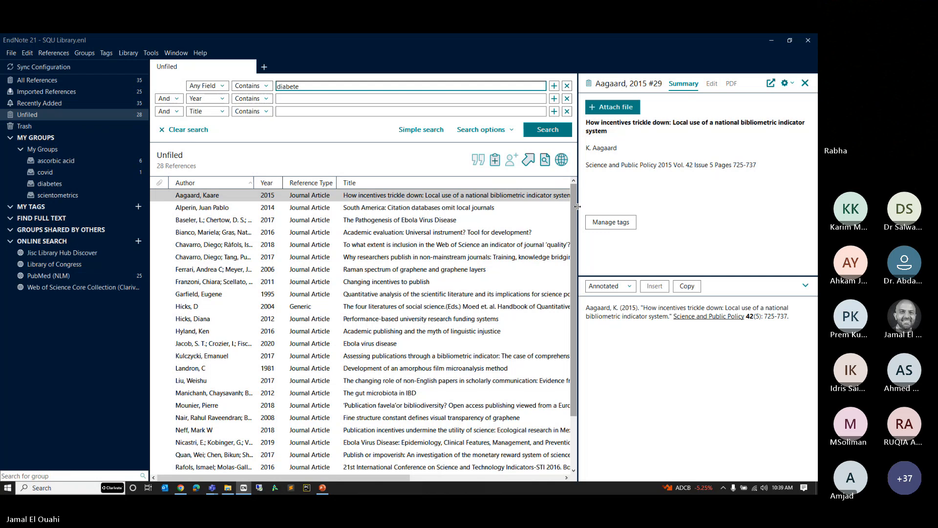
Widen the reference list and look through the titles of the unfiled references
{"action": "left_click_drag", "start_coordinate": [578, 207], "coordinate": [633, 206]}
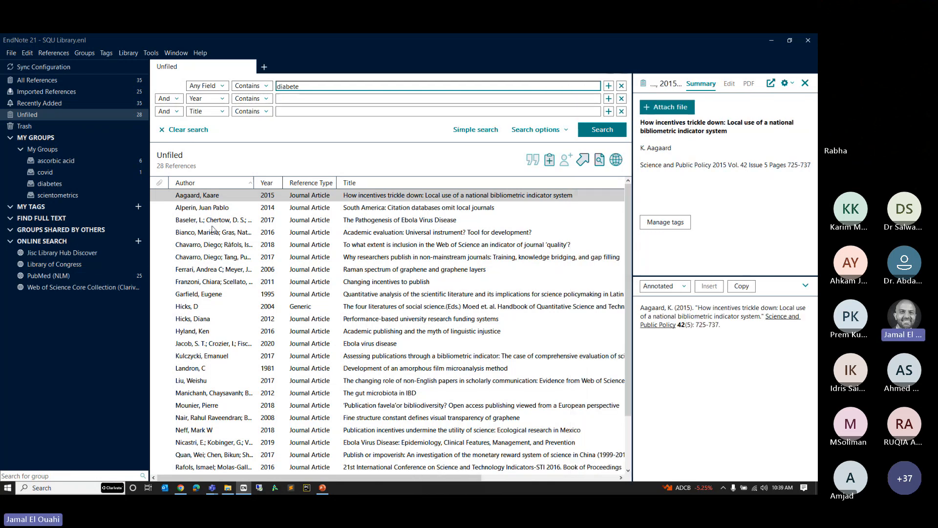
{"action": "scroll", "coordinate": [287, 301], "scroll_direction": "down", "scroll_amount": 2}
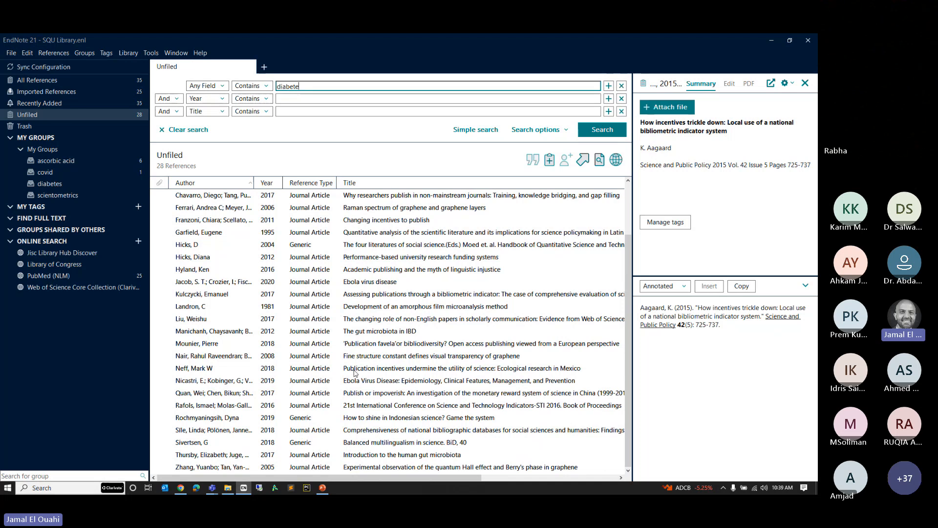
{"action": "left_click", "coordinate": [377, 442]}
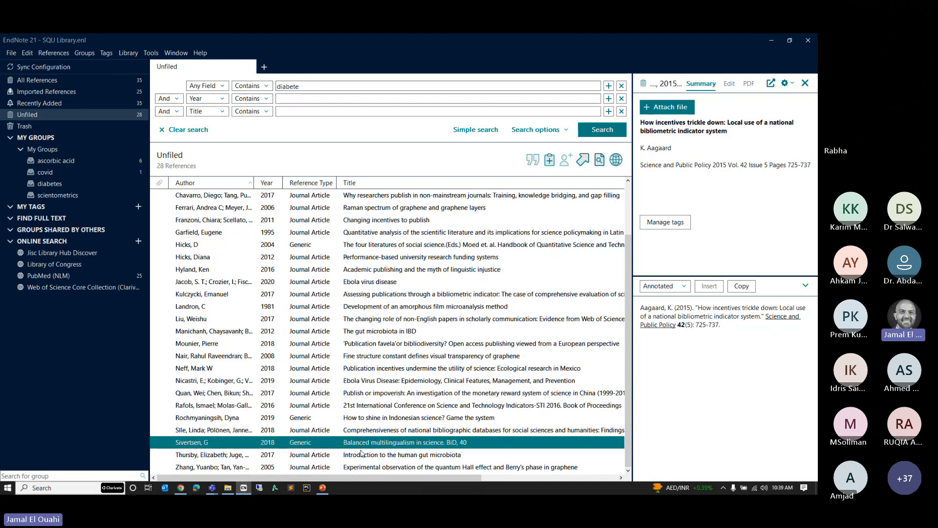
{"action": "scroll", "coordinate": [378, 450], "scroll_direction": "up", "scroll_amount": 2}
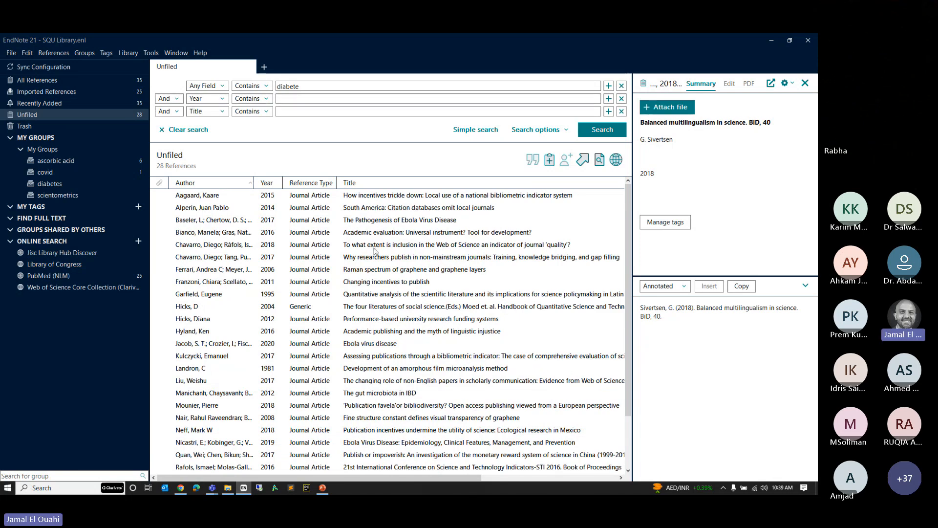
{"action": "scroll", "coordinate": [376, 238], "scroll_direction": "down", "scroll_amount": 1}
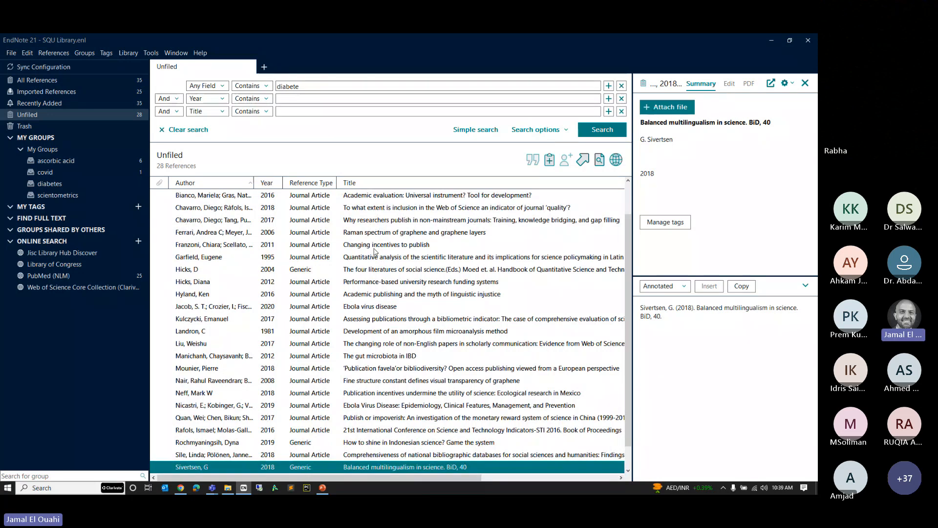
{"action": "left_click", "coordinate": [375, 249]}
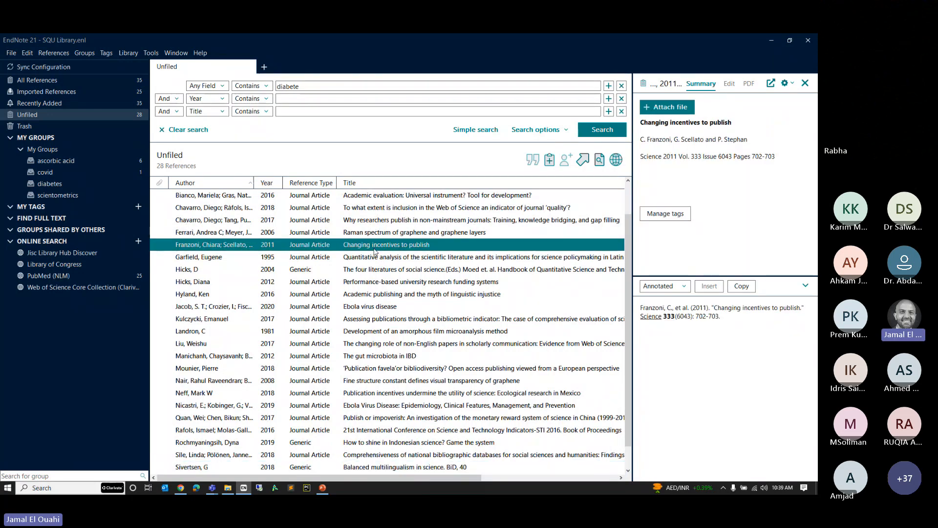
{"action": "key", "text": "ctrl+a"}
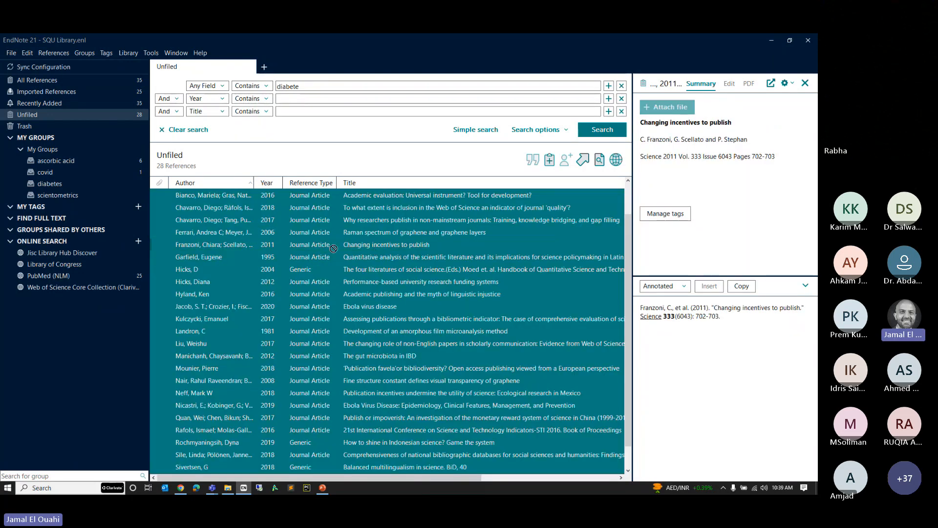
{"action": "left_click_drag", "start_coordinate": [333, 248], "coordinate": [59, 195]}
Search any field of the unfiled references for "ebola"
{"action": "left_click", "coordinate": [440, 308]}
{"action": "scroll", "coordinate": [449, 301], "scroll_direction": "up", "scroll_amount": 1}
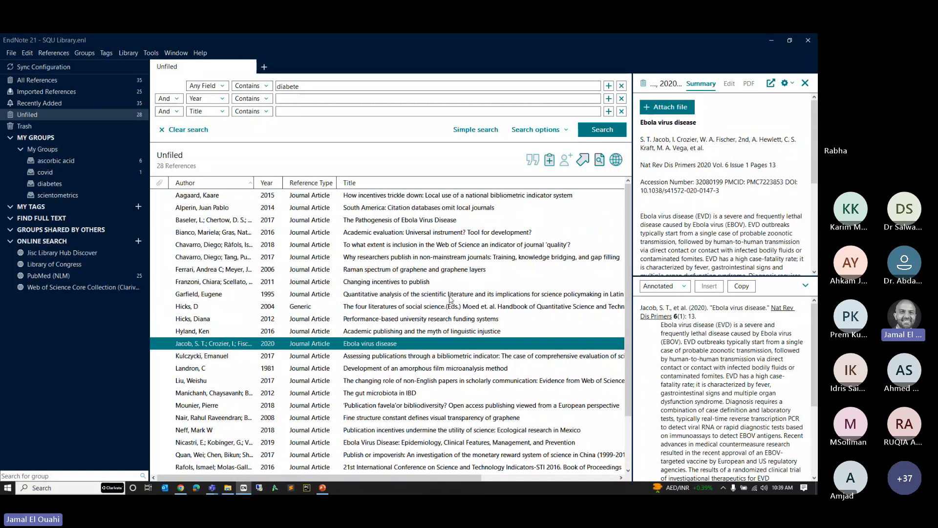
{"action": "left_click", "coordinate": [402, 220], "text": "ctrl"}
{"action": "double_click", "coordinate": [322, 88]}
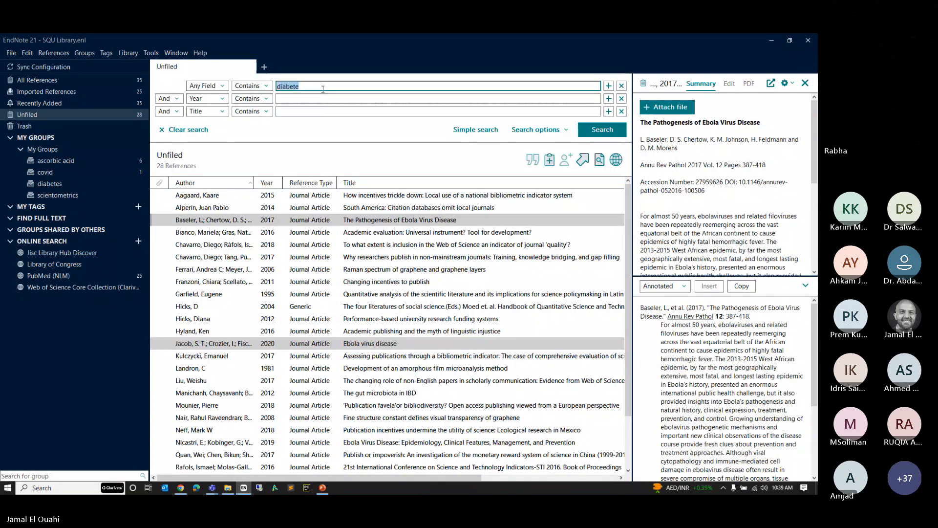
{"action": "type", "text": "ebola"}
{"action": "key", "text": "Return"}
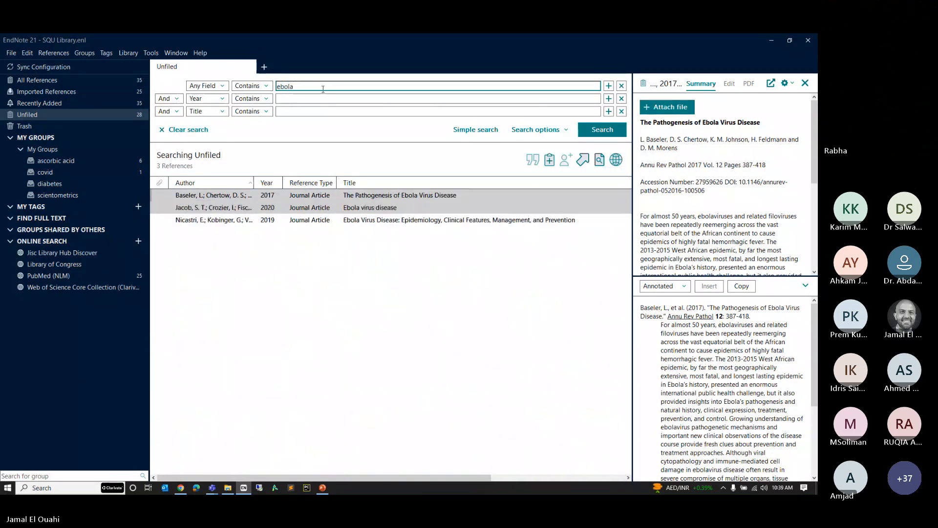
Select all the Ebola references found and add them to a new custom group
{"action": "left_click", "coordinate": [264, 194]}
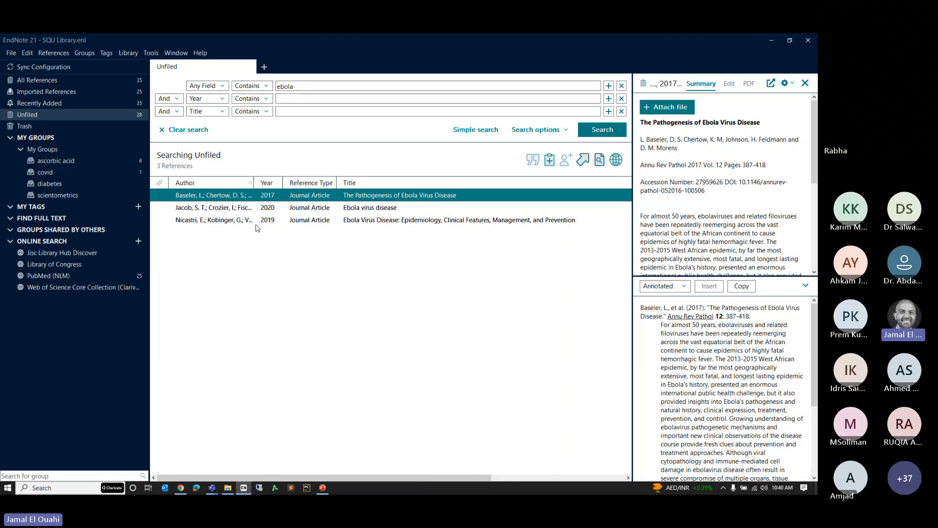
{"action": "left_click", "coordinate": [233, 221], "text": "shift"}
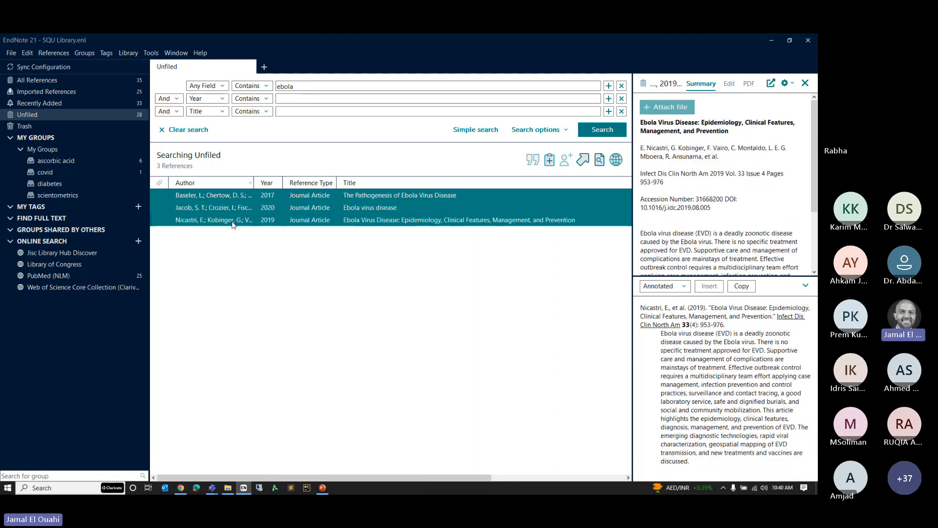
{"action": "left_click_drag", "start_coordinate": [246, 210], "coordinate": [218, 207]}
{"action": "right_click", "coordinate": [218, 206]}
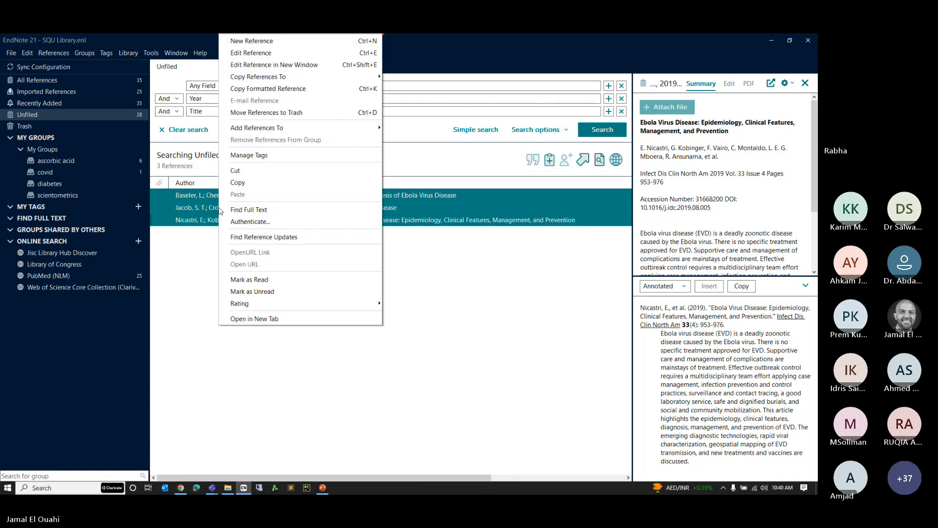
{"action": "mouse_move", "coordinate": [312, 128]}
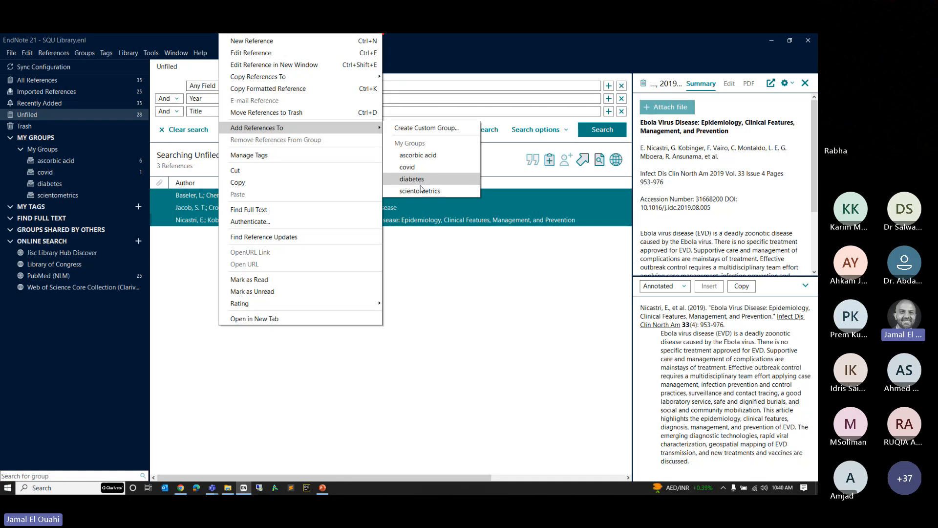
{"action": "left_click", "coordinate": [415, 131]}
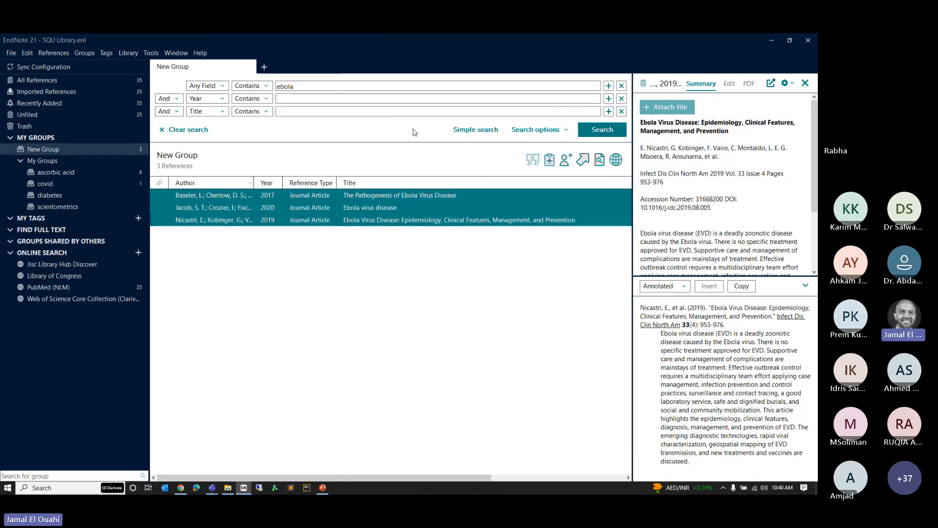
Rename the new group as "ebola"
{"action": "left_click", "coordinate": [76, 149]}
{"action": "right_click", "coordinate": [75, 149]}
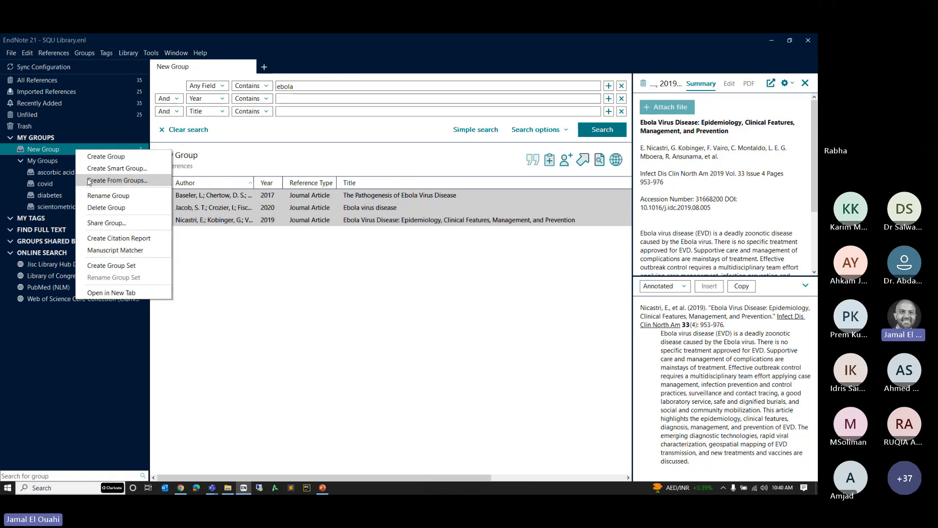
{"action": "left_click", "coordinate": [90, 195]}
{"action": "type", "text": "ebola"}
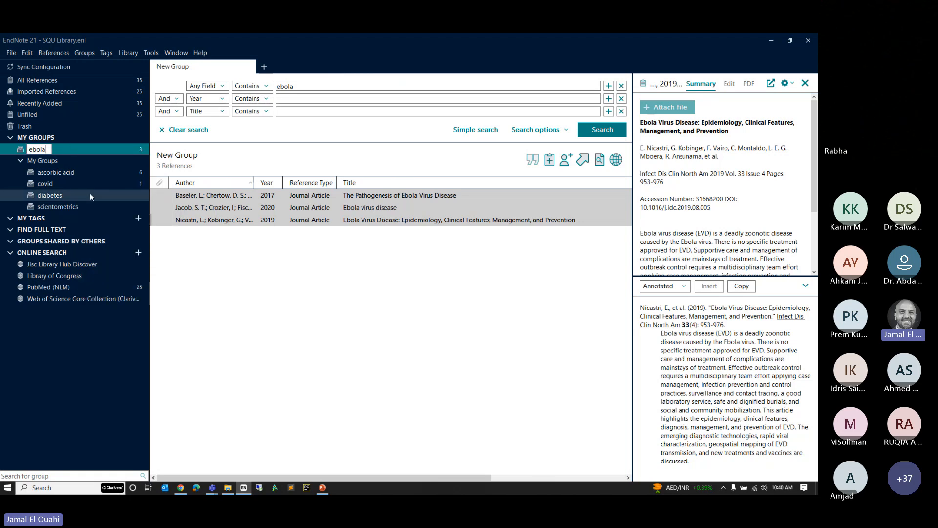
{"action": "key", "text": "Return"}
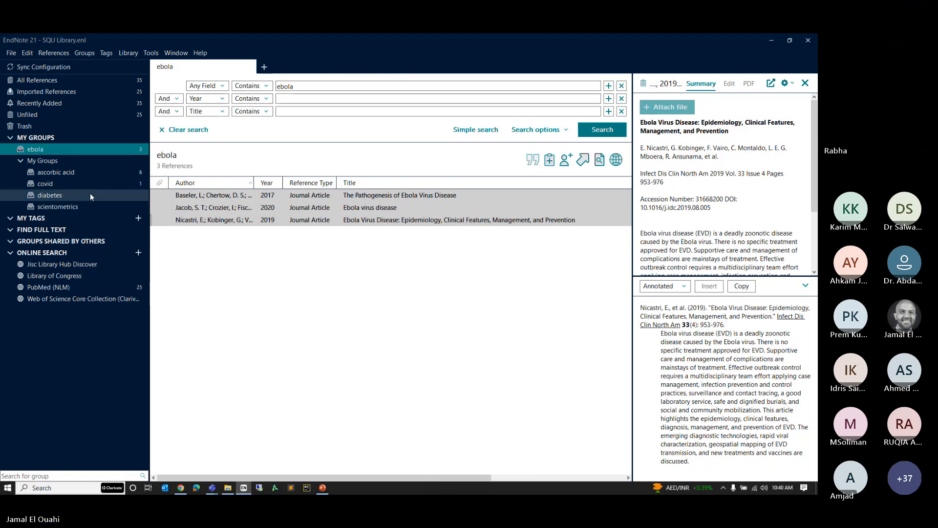
Select all references inside the ebola group and add them to the existing ebola group
{"action": "left_click", "coordinate": [246, 195]}
{"action": "left_click", "coordinate": [243, 221], "text": "shift"}
{"action": "right_click", "coordinate": [243, 221]}
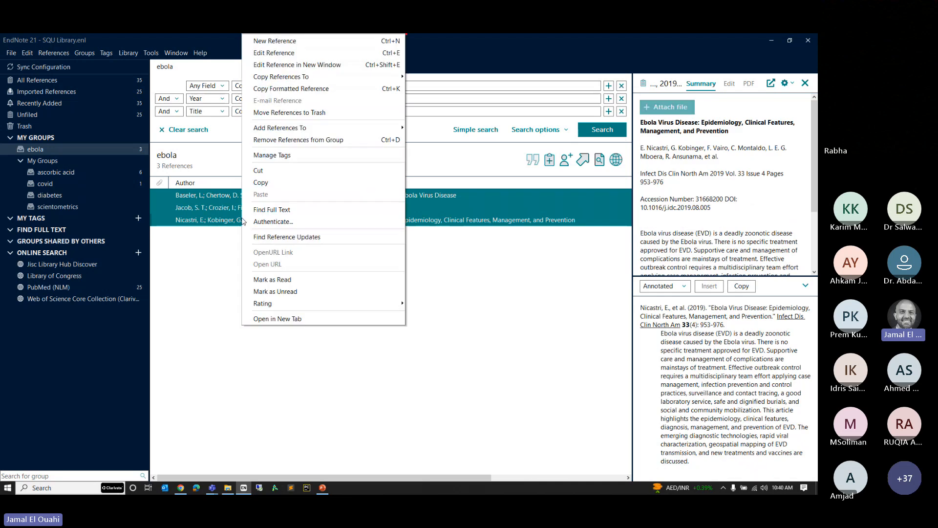
{"action": "mouse_move", "coordinate": [329, 130]}
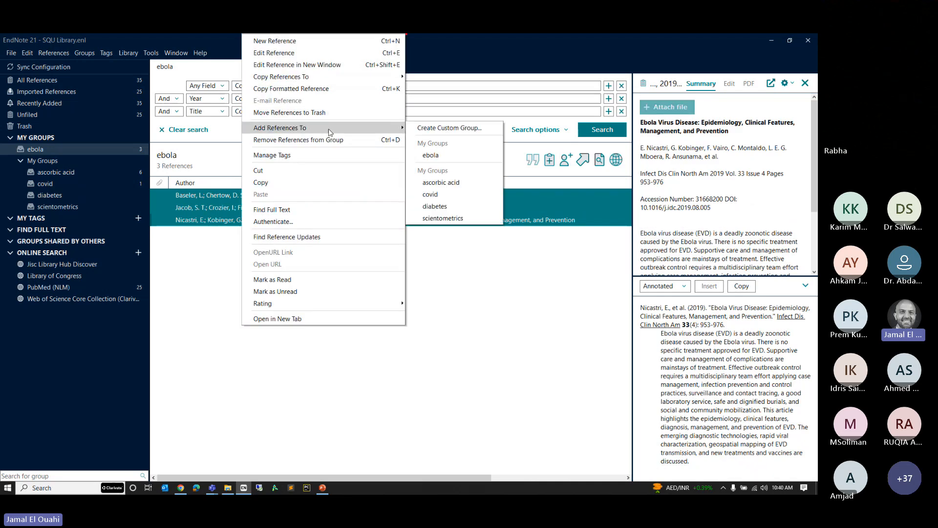
{"action": "left_click", "coordinate": [431, 156]}
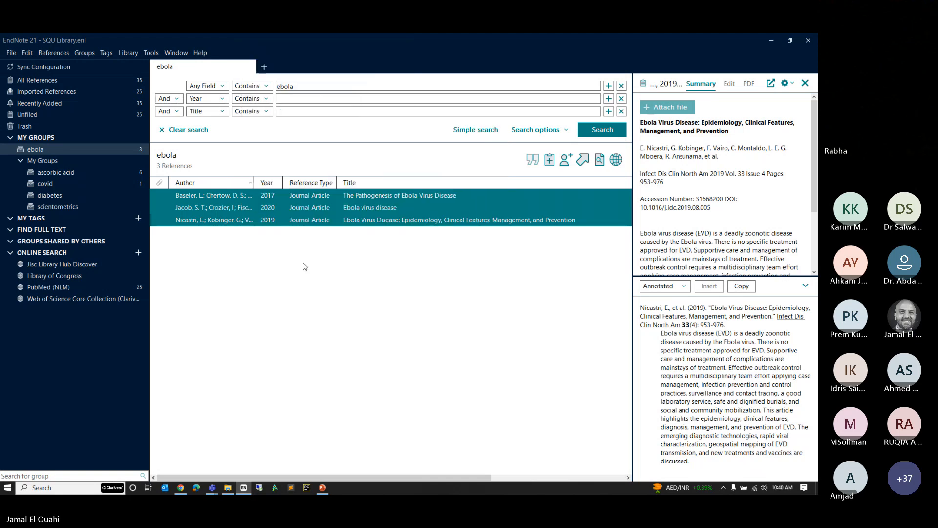
Add all remaining unfiled references to the scientometrics group
{"action": "left_click", "coordinate": [53, 119]}
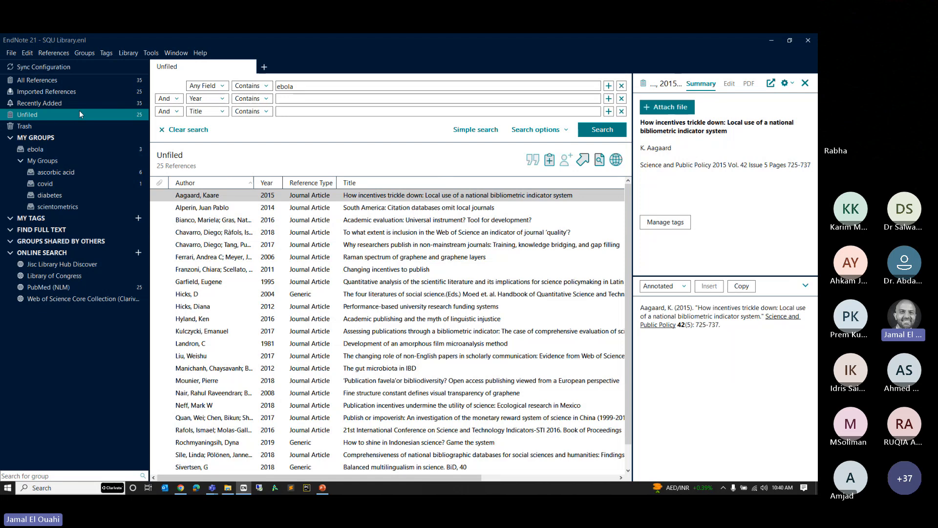
{"action": "scroll", "coordinate": [381, 244], "scroll_direction": "down", "scroll_amount": 1}
{"action": "left_click", "coordinate": [387, 293]}
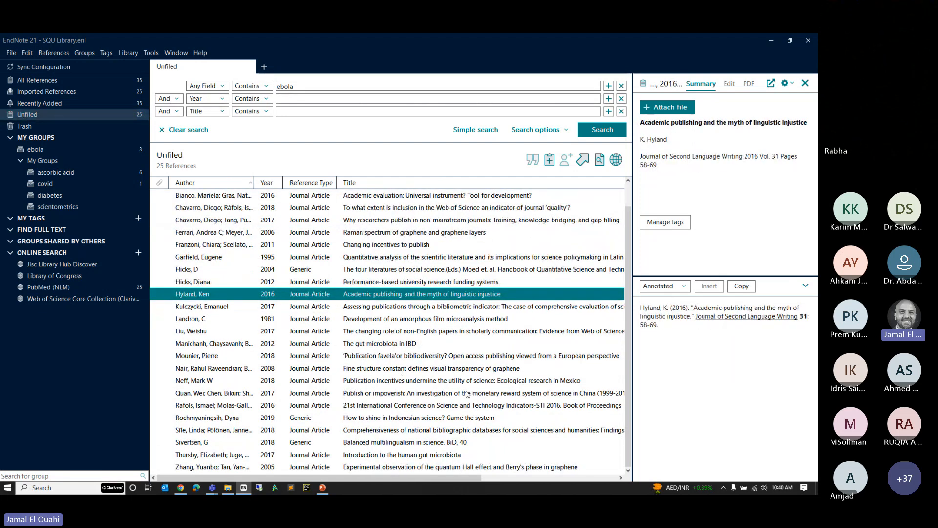
{"action": "scroll", "coordinate": [467, 395], "scroll_direction": "up", "scroll_amount": 1}
{"action": "left_click", "coordinate": [406, 289]}
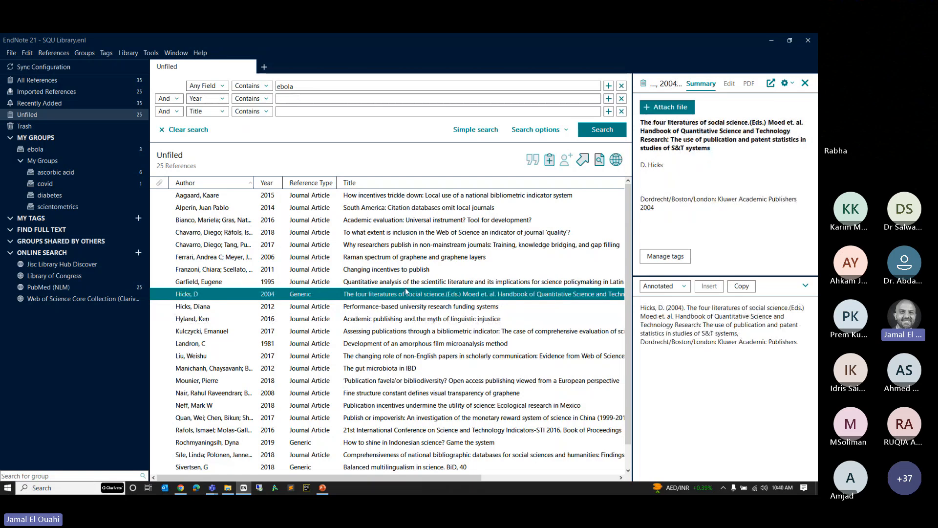
{"action": "key", "text": "ctrl+a"}
{"action": "left_click_drag", "start_coordinate": [56, 224], "coordinate": [61, 210]}
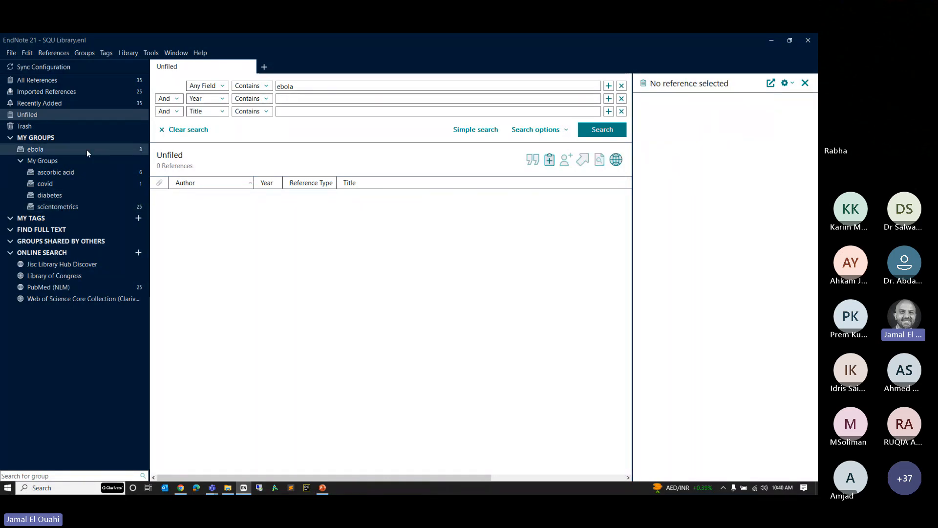
Move the ebola group into the My Groups group set with the other topic groups
{"action": "left_click", "coordinate": [36, 148]}
{"action": "left_click", "coordinate": [36, 148]}
{"action": "left_click_drag", "start_coordinate": [36, 150], "coordinate": [61, 162]}
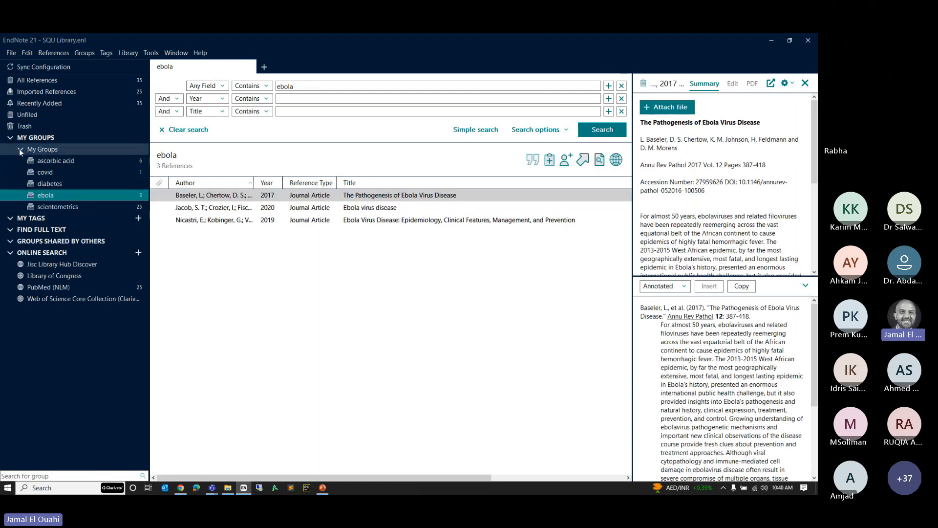
Try to share the scientometrics group, declining to sync and merge the libraries
{"action": "left_click", "coordinate": [61, 207]}
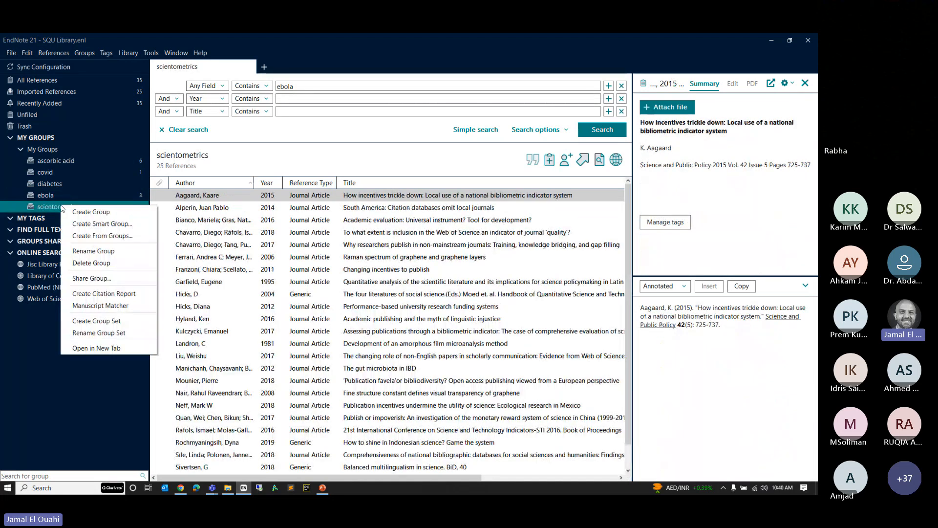
{"action": "left_click", "coordinate": [96, 278]}
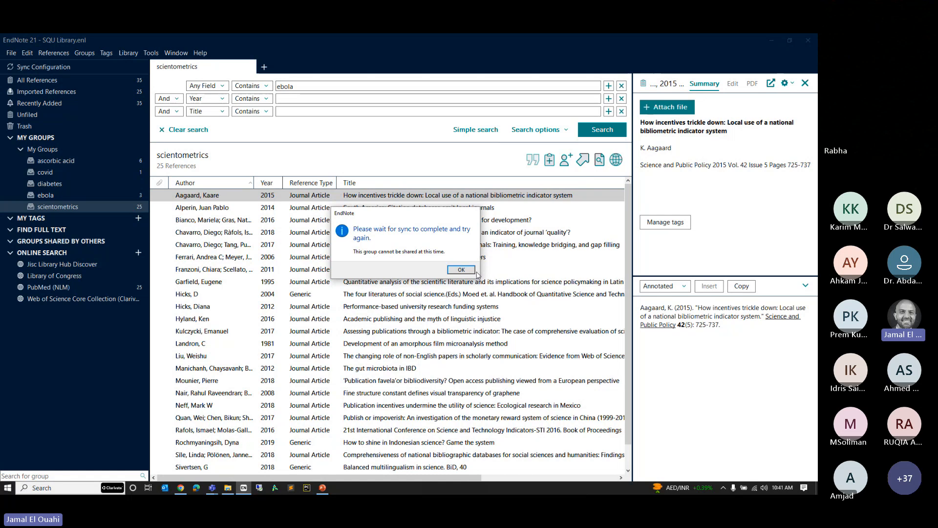
{"action": "left_click", "coordinate": [466, 272]}
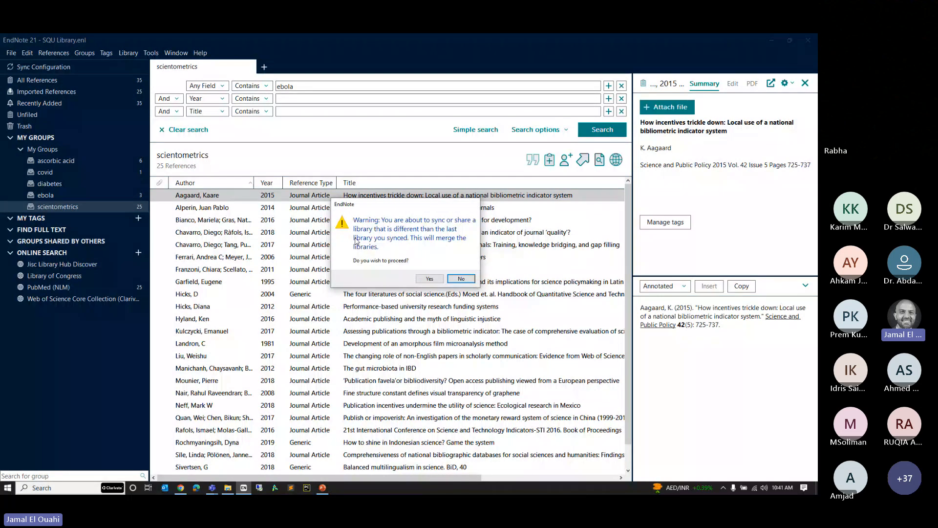
{"action": "left_click", "coordinate": [449, 279]}
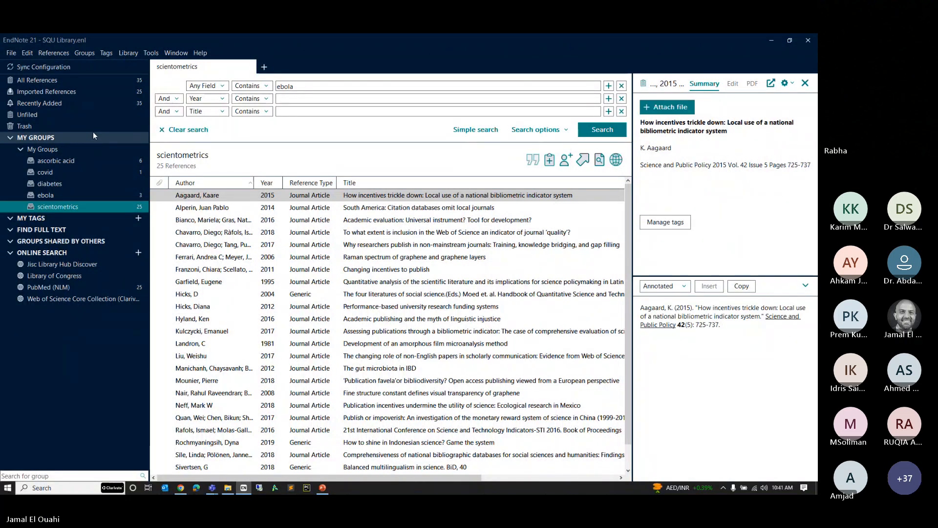
Check the scientometrics group for duplicate references
{"action": "left_click", "coordinate": [129, 53]}
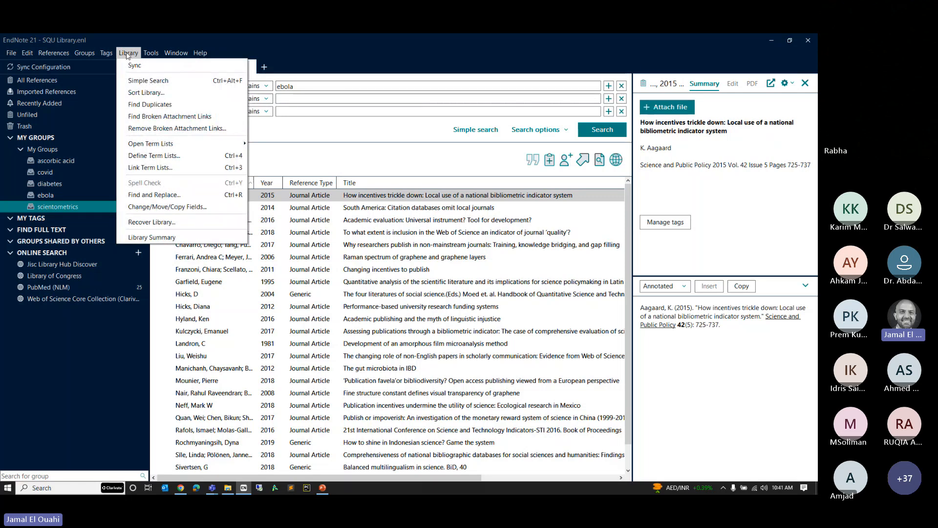
{"action": "left_click", "coordinate": [135, 106]}
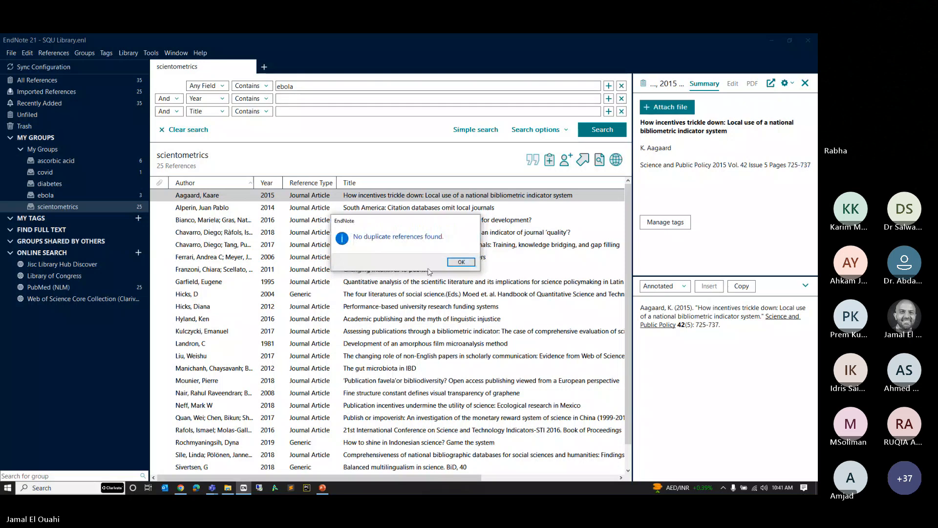
{"action": "left_click", "coordinate": [460, 262]}
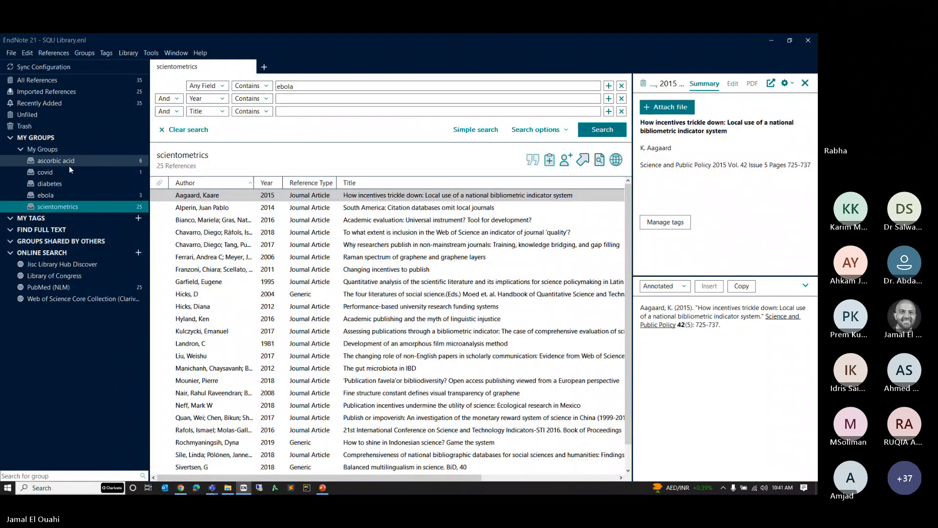
Search all references in the library for duplicates
{"action": "left_click", "coordinate": [57, 78]}
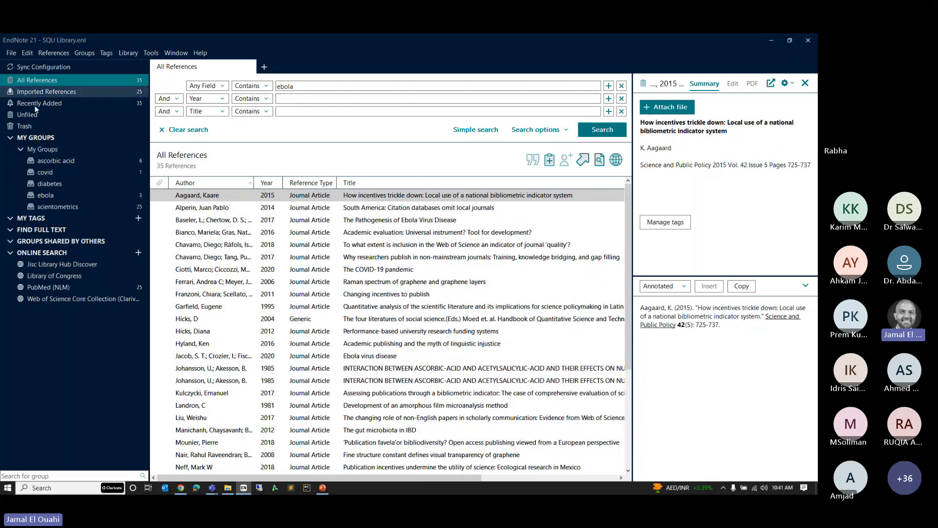
{"action": "left_click", "coordinate": [128, 52]}
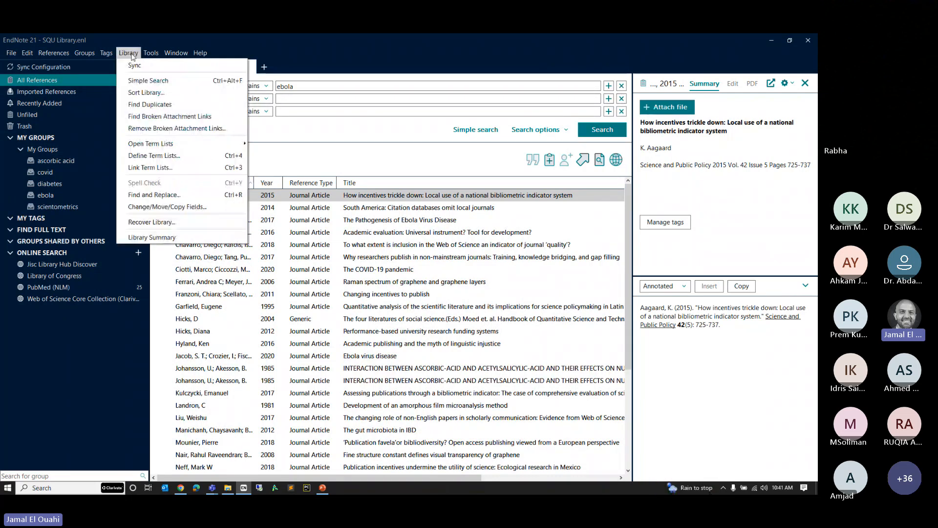
{"action": "left_click", "coordinate": [138, 100]}
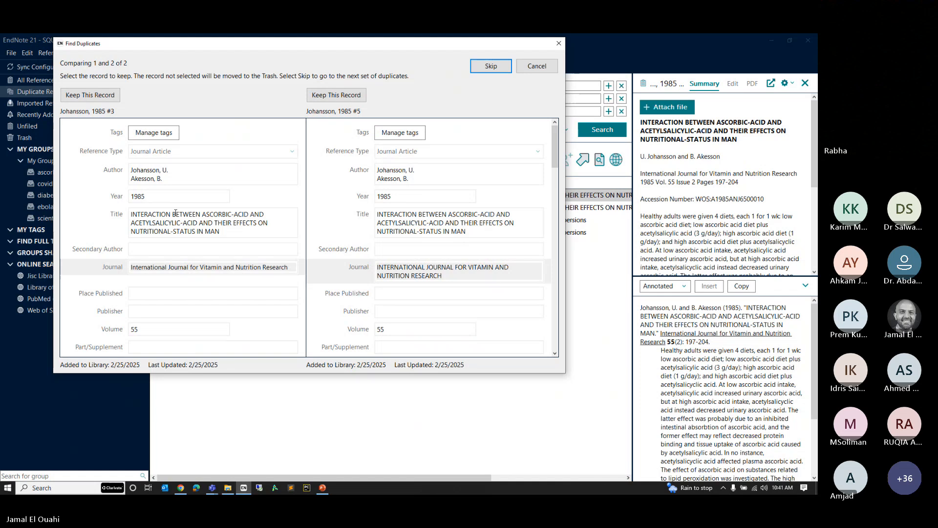
Compare the fields of the two duplicate records of the 1985 ascorbic-acid article, from title and journal to accession number, abstract, notes and URL
{"action": "scroll", "coordinate": [357, 230], "scroll_direction": "down", "scroll_amount": 3}
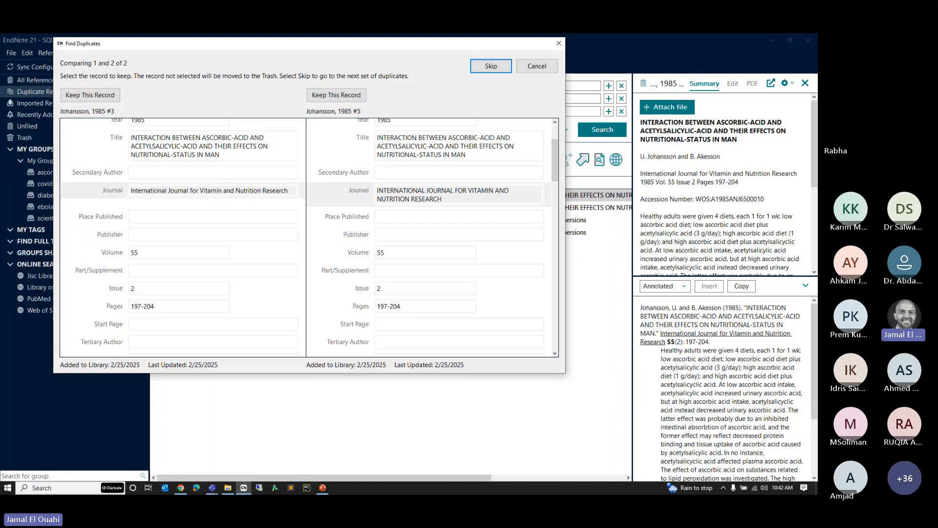
{"action": "scroll", "coordinate": [422, 213], "scroll_direction": "down", "scroll_amount": 5}
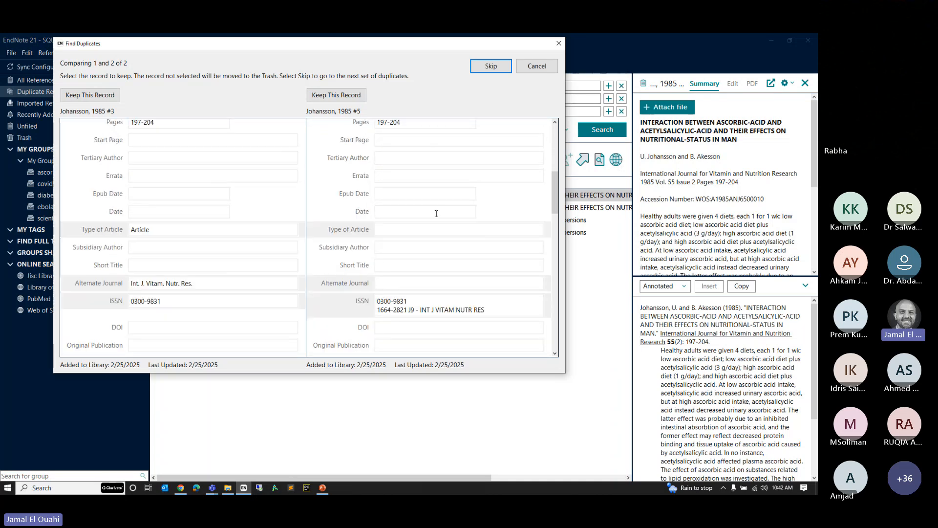
{"action": "scroll", "coordinate": [173, 235], "scroll_direction": "down", "scroll_amount": 3}
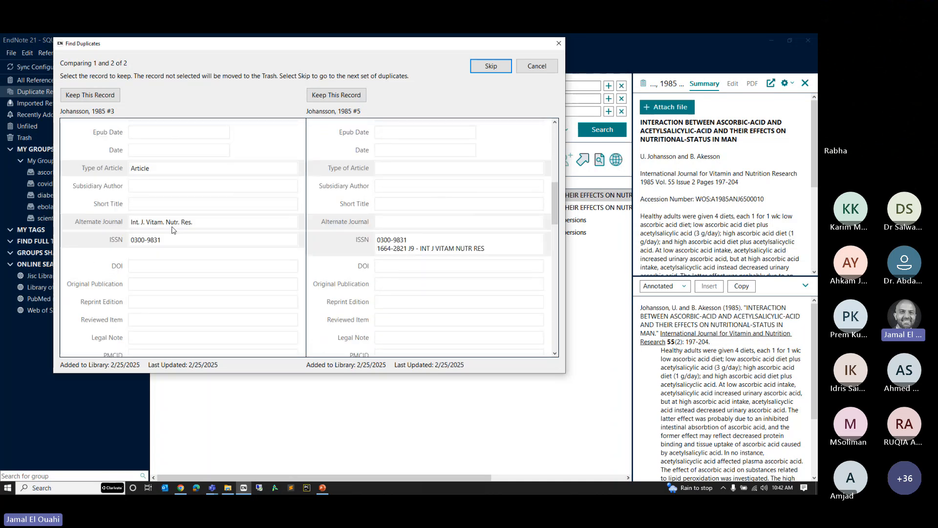
{"action": "scroll", "coordinate": [174, 235], "scroll_direction": "down", "scroll_amount": 12}
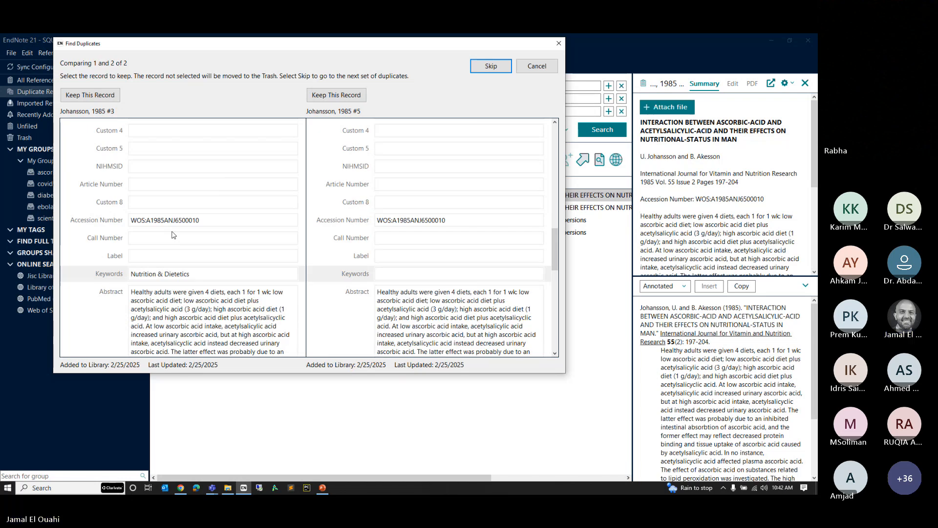
{"action": "scroll", "coordinate": [172, 235], "scroll_direction": "down", "scroll_amount": 4}
{"action": "triple_click", "coordinate": [161, 145]}
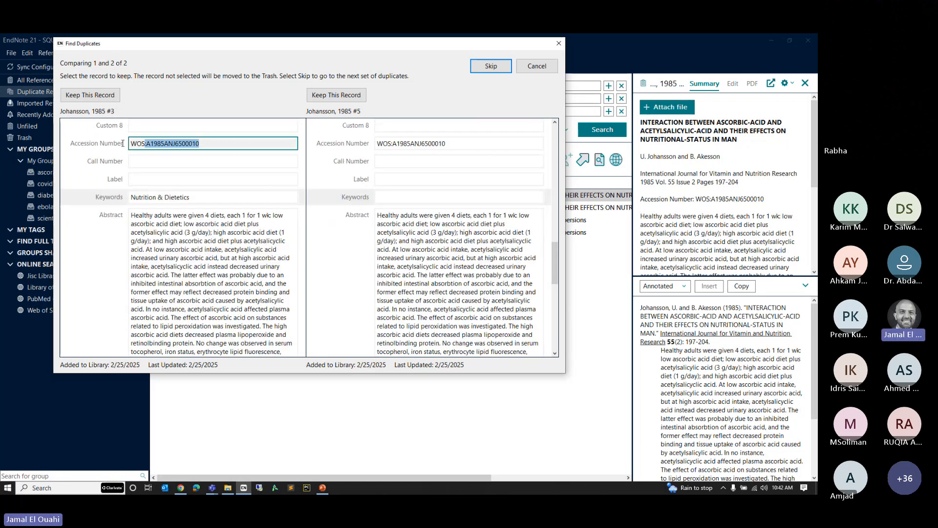
{"action": "scroll", "coordinate": [190, 223], "scroll_direction": "down", "scroll_amount": 10}
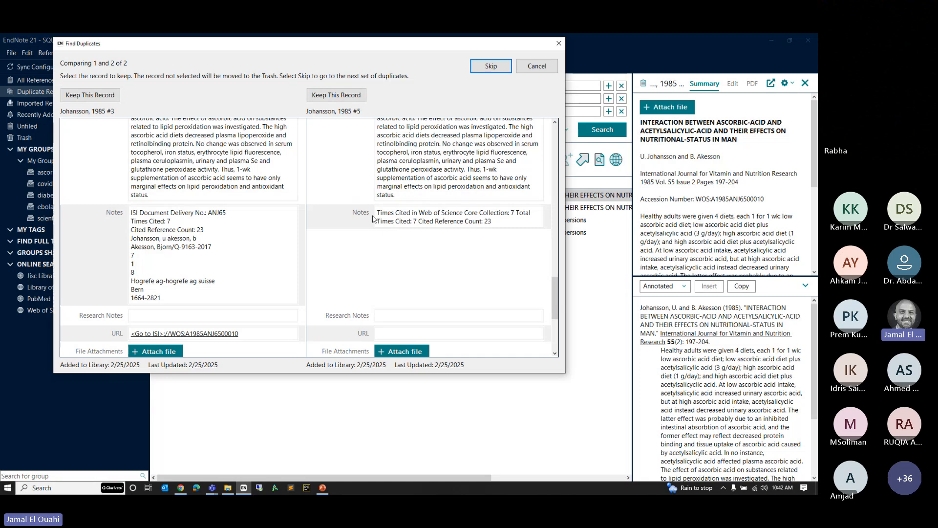
{"action": "scroll", "coordinate": [256, 239], "scroll_direction": "down", "scroll_amount": 5}
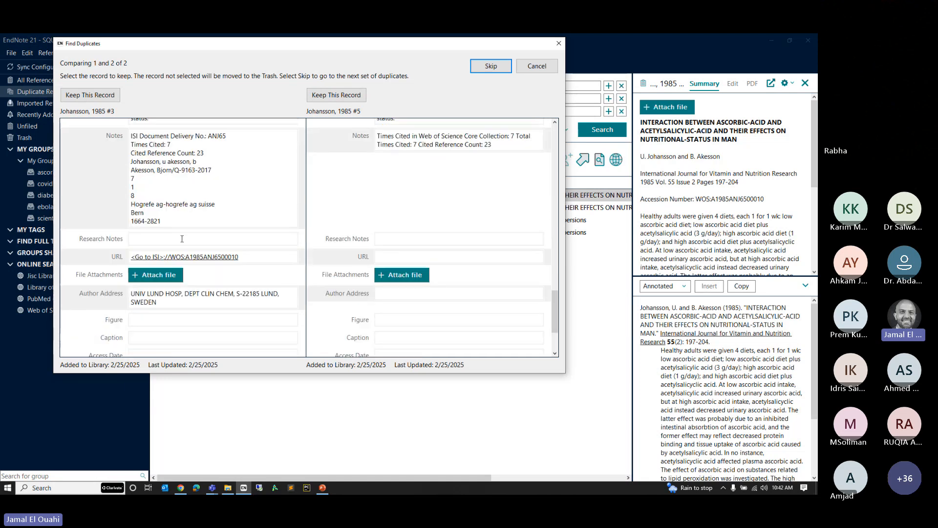
{"action": "scroll", "coordinate": [256, 239], "scroll_direction": "up", "scroll_amount": 4}
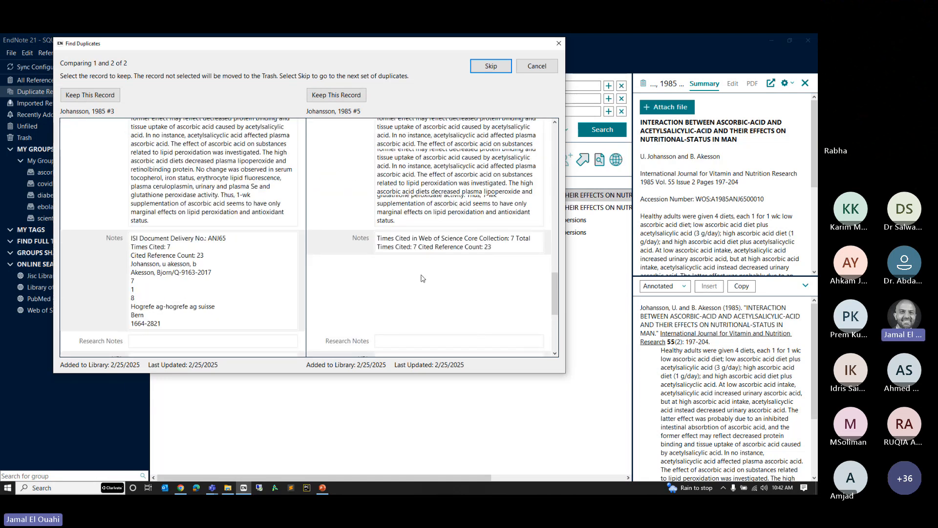
{"action": "scroll", "coordinate": [423, 278], "scroll_direction": "up", "scroll_amount": 6}
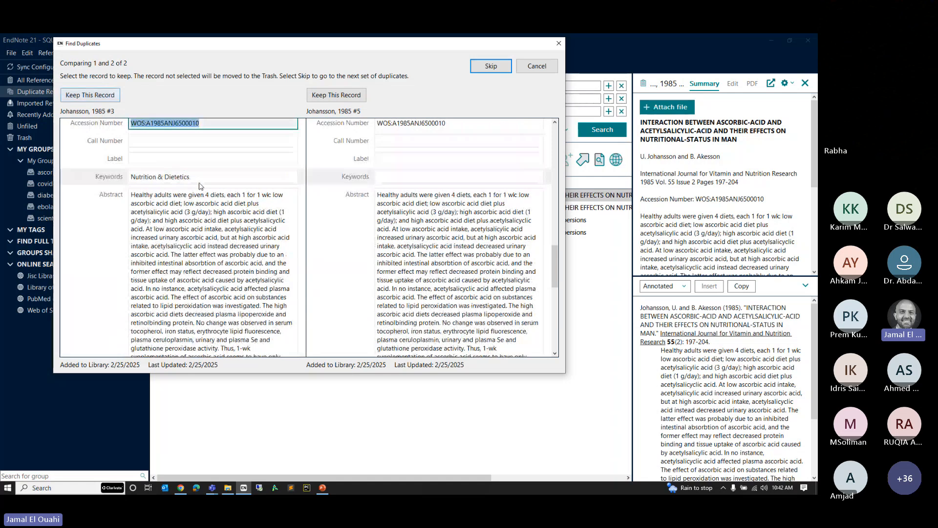
{"action": "scroll", "coordinate": [89, 91], "scroll_direction": "up", "scroll_amount": 3}
{"action": "scroll", "coordinate": [112, 162], "scroll_direction": "up", "scroll_amount": 10}
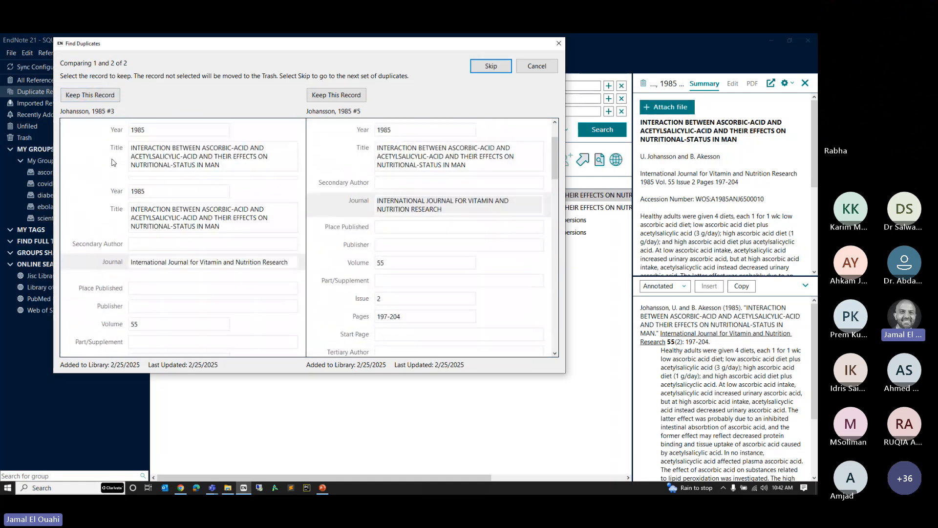
Keep the first record of each of the three ascorbic acid duplicate pairs, sending the second copies to the Trash
{"action": "left_click", "coordinate": [91, 96]}
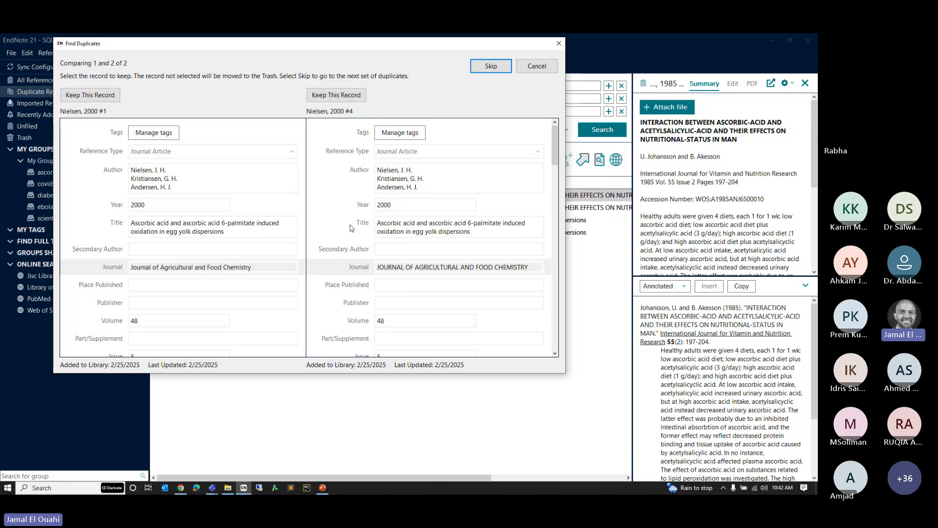
{"action": "left_click", "coordinate": [113, 96]}
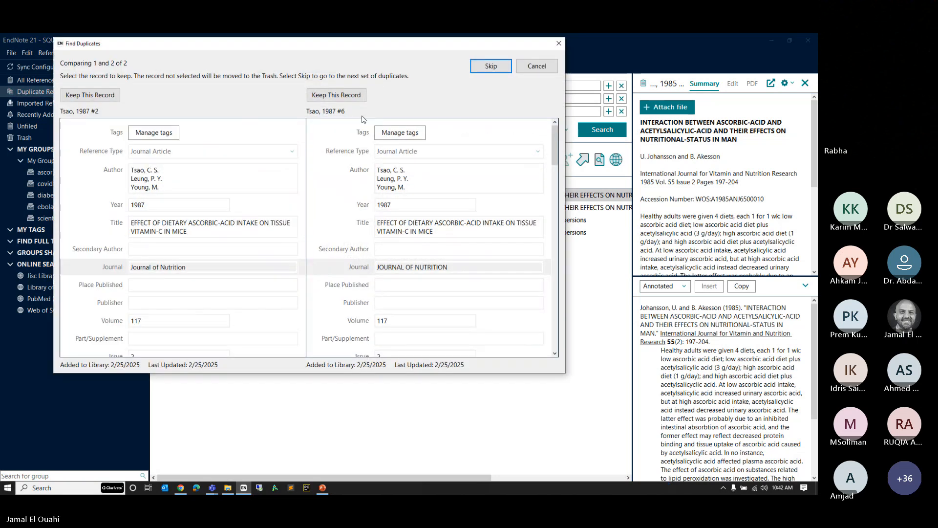
{"action": "left_click", "coordinate": [91, 94]}
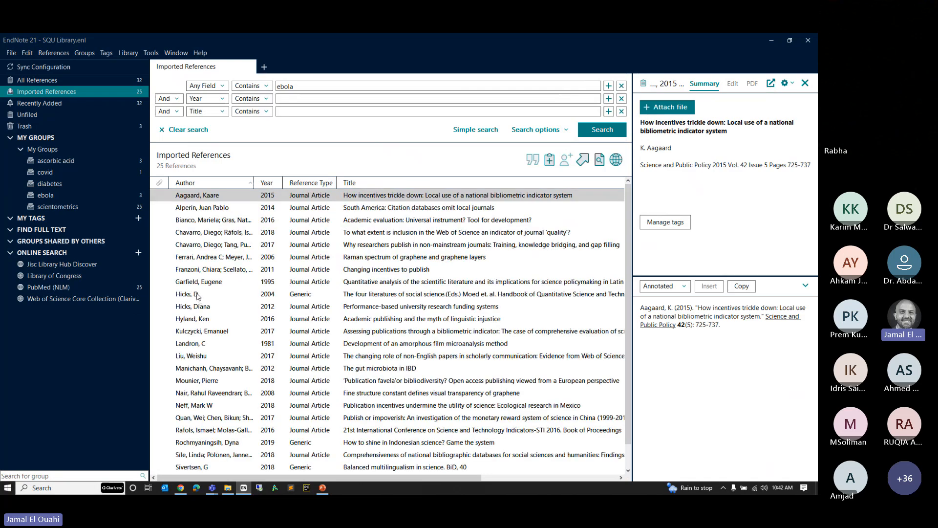
Check the Imported References for duplicates and dismiss the notice
{"action": "left_click", "coordinate": [128, 53]}
{"action": "left_click", "coordinate": [145, 105]}
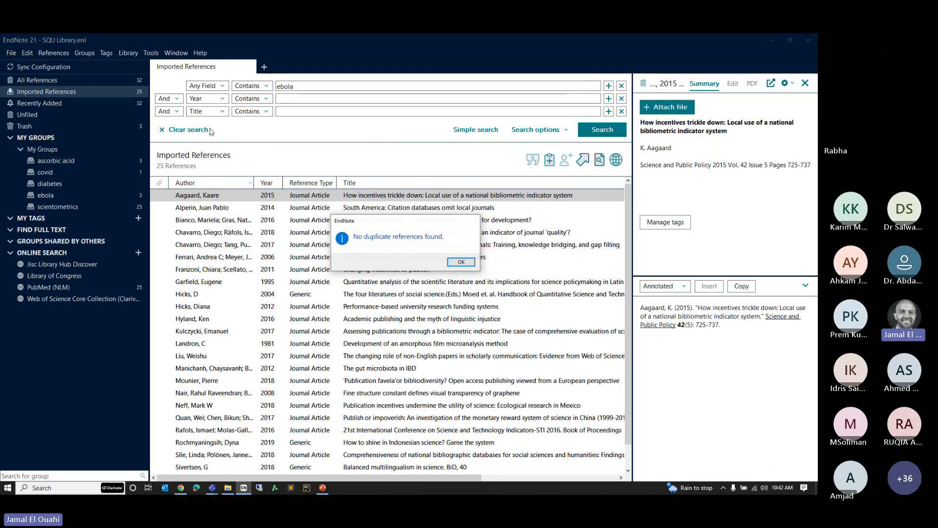
{"action": "left_click", "coordinate": [460, 262]}
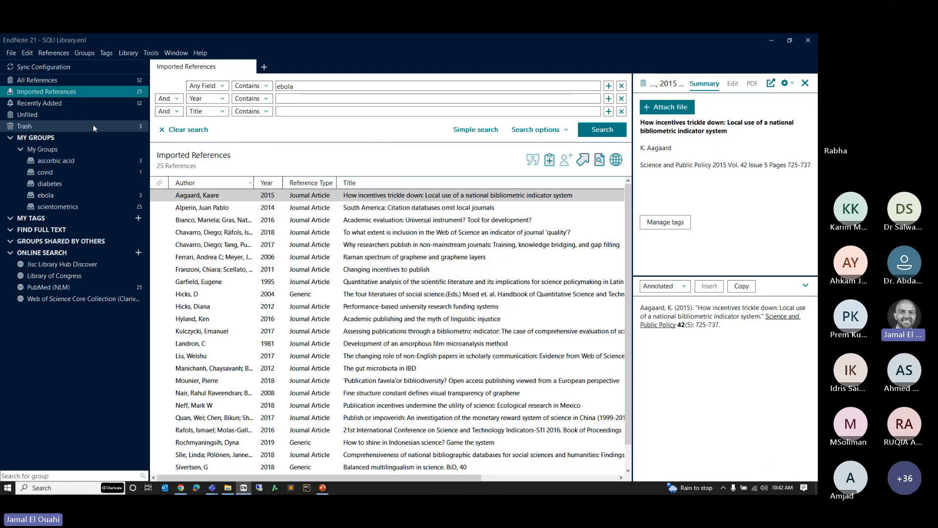
Permanently delete all the discarded duplicate references from the Trash
{"action": "left_click", "coordinate": [132, 129]}
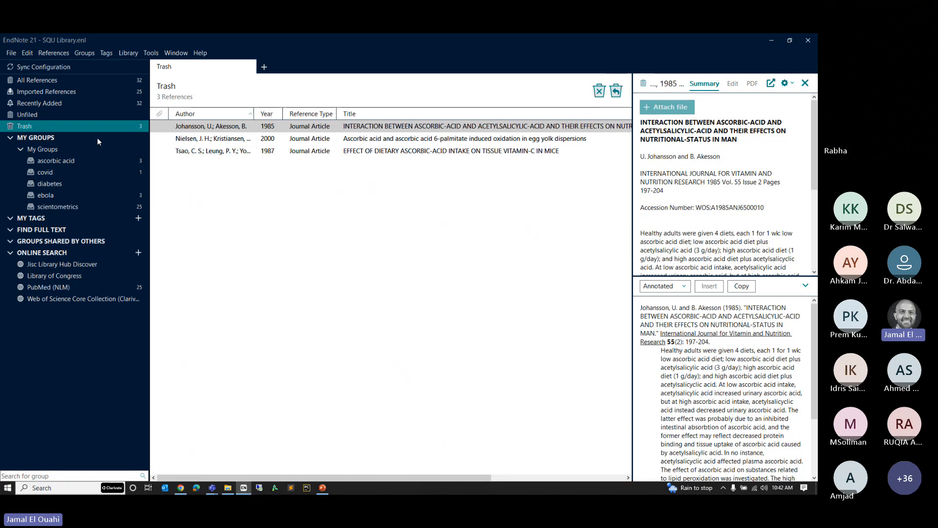
{"action": "key", "text": "ctrl+a"}
{"action": "right_click", "coordinate": [186, 150]}
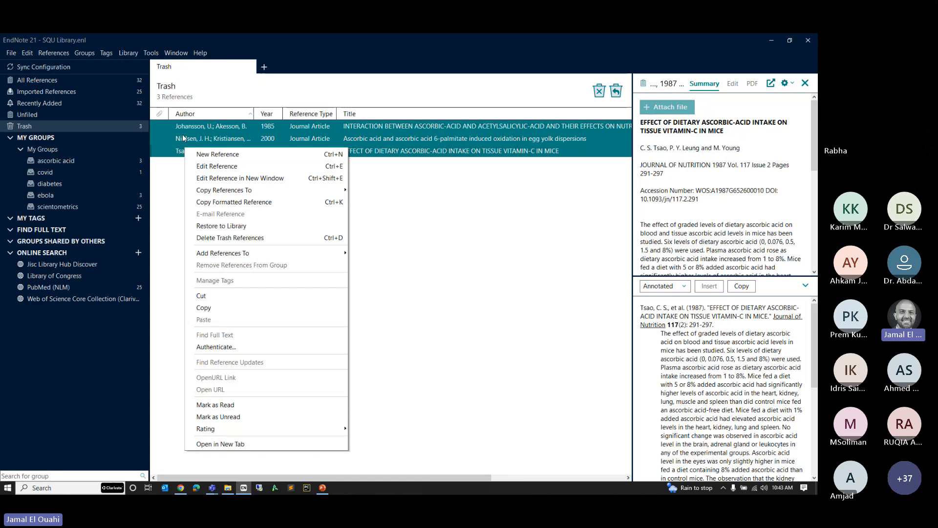
{"action": "left_click", "coordinate": [230, 237]}
{"action": "left_click", "coordinate": [429, 271]}
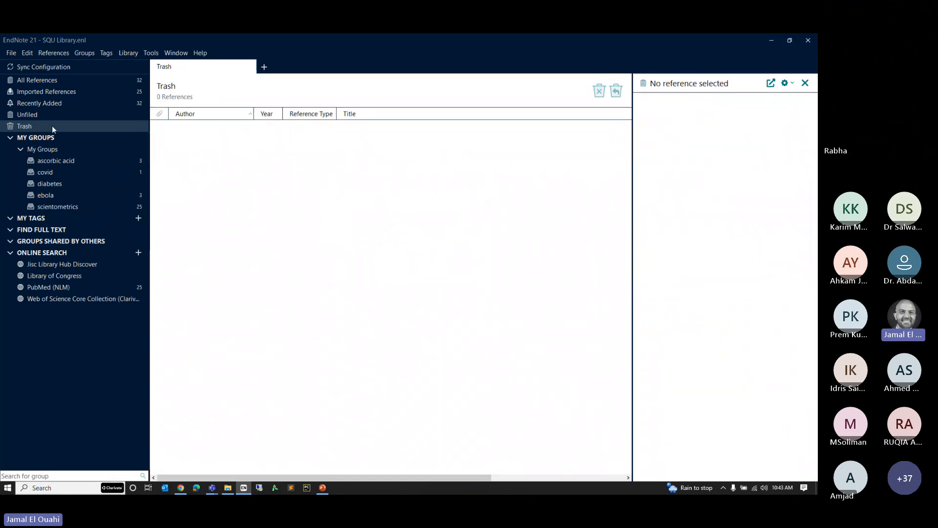
{"action": "right_click", "coordinate": [53, 127]}
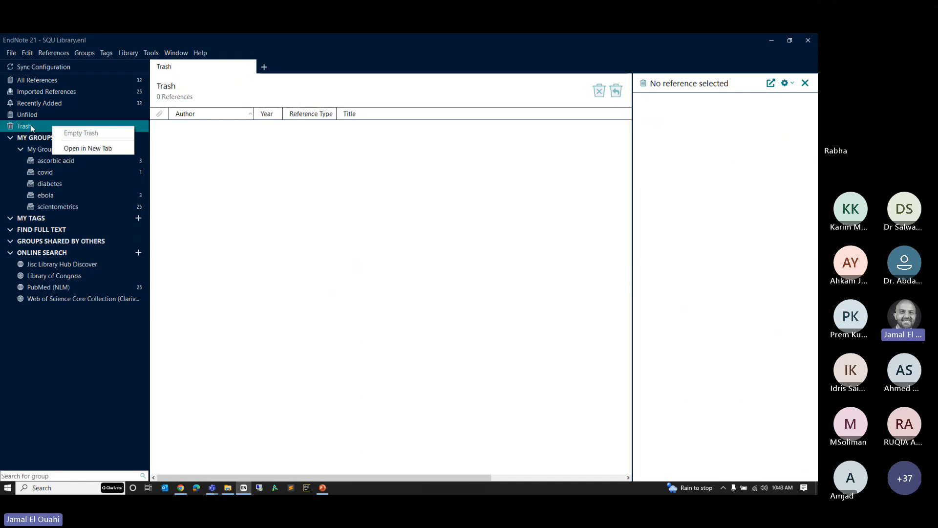
{"action": "left_click", "coordinate": [320, 217]}
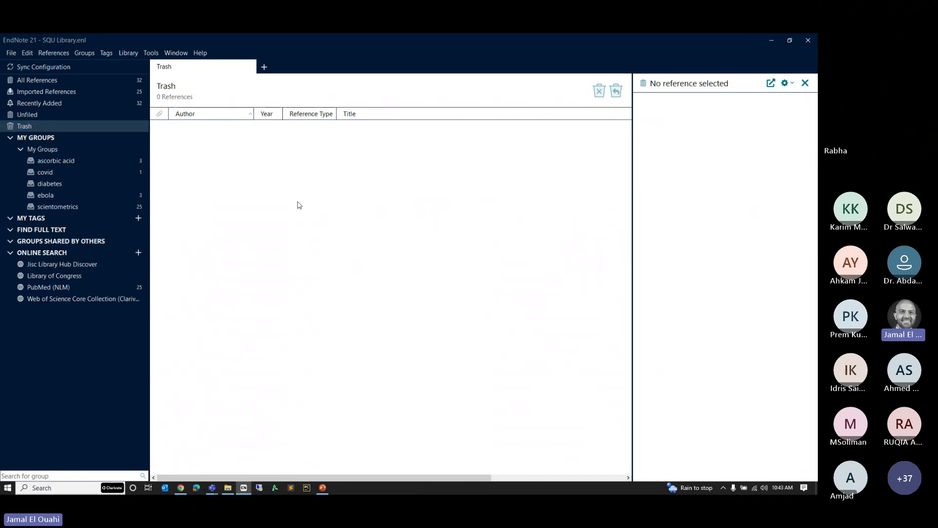
{"action": "left_click", "coordinate": [106, 52]}
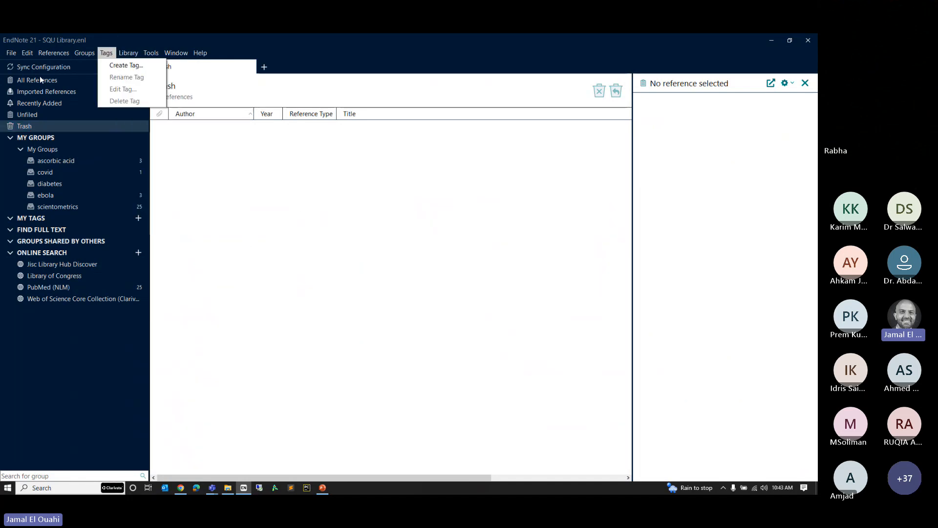
{"action": "left_click", "coordinate": [39, 80]}
{"action": "left_click", "coordinate": [129, 52]}
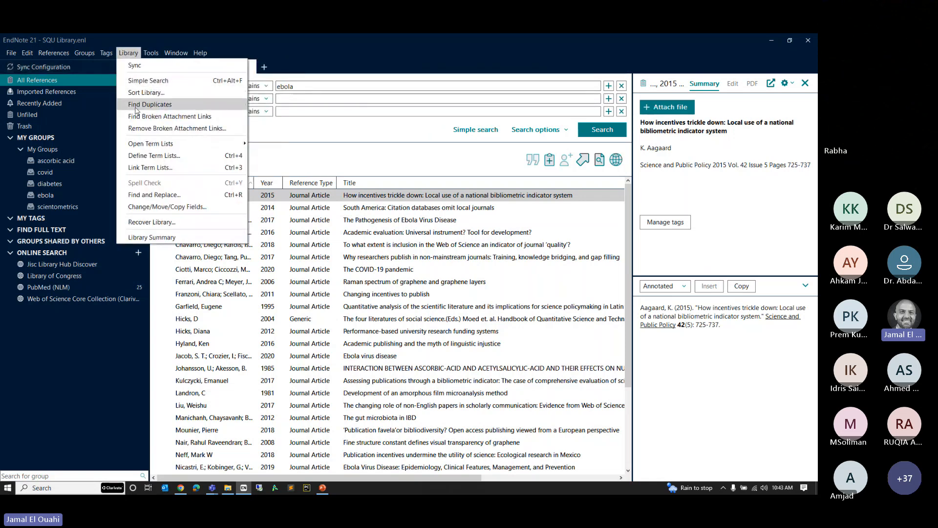
{"action": "left_click", "coordinate": [399, 250]}
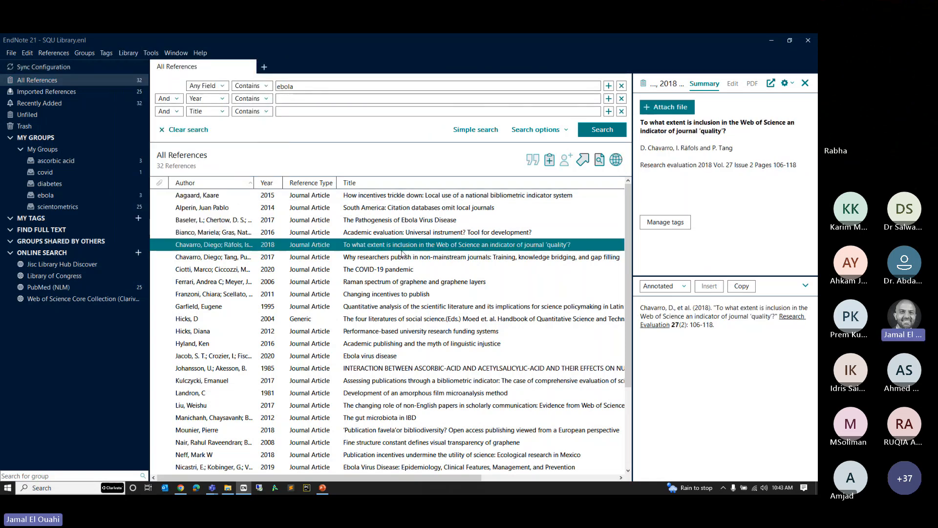
Find the full text for all references in the ebola group, continuing past the university authentication page without logging in
{"action": "left_click", "coordinate": [38, 196]}
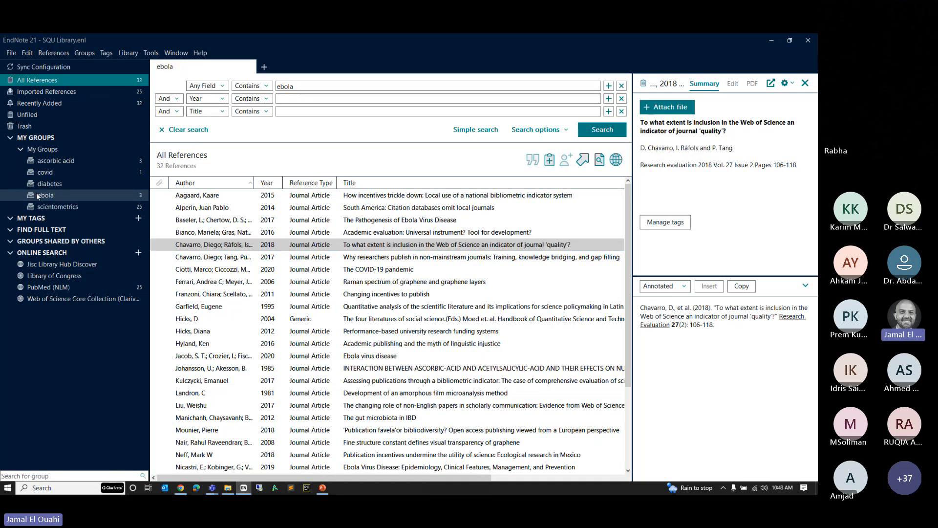
{"action": "left_click", "coordinate": [246, 198]}
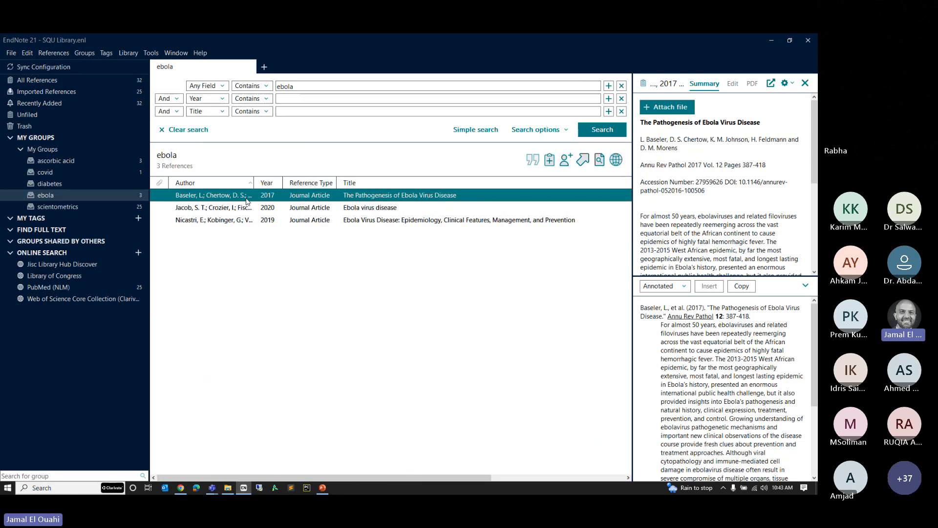
{"action": "key", "text": "ctrl+a"}
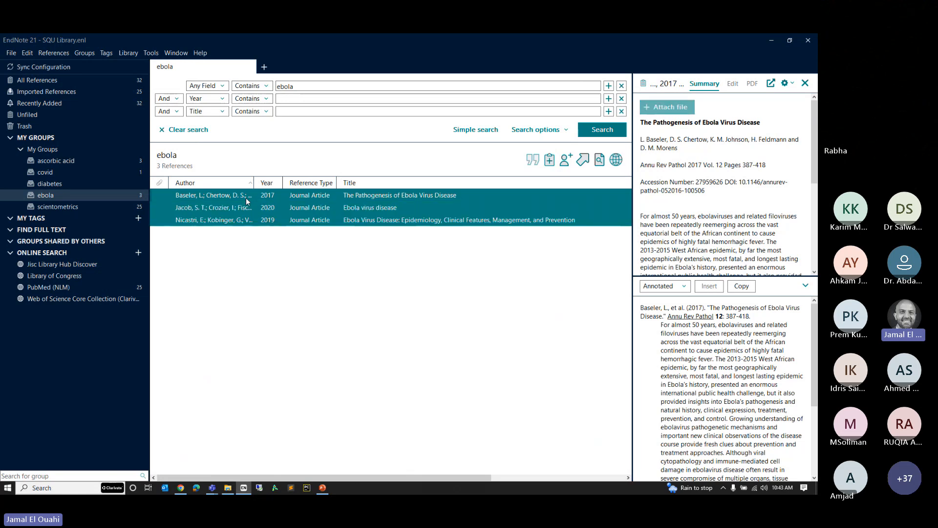
{"action": "right_click", "coordinate": [247, 201]}
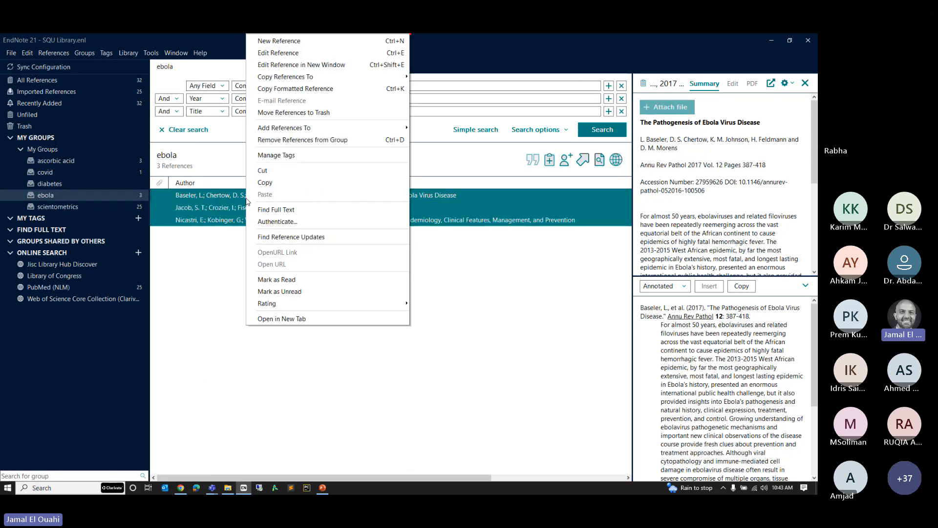
{"action": "left_click", "coordinate": [269, 212]}
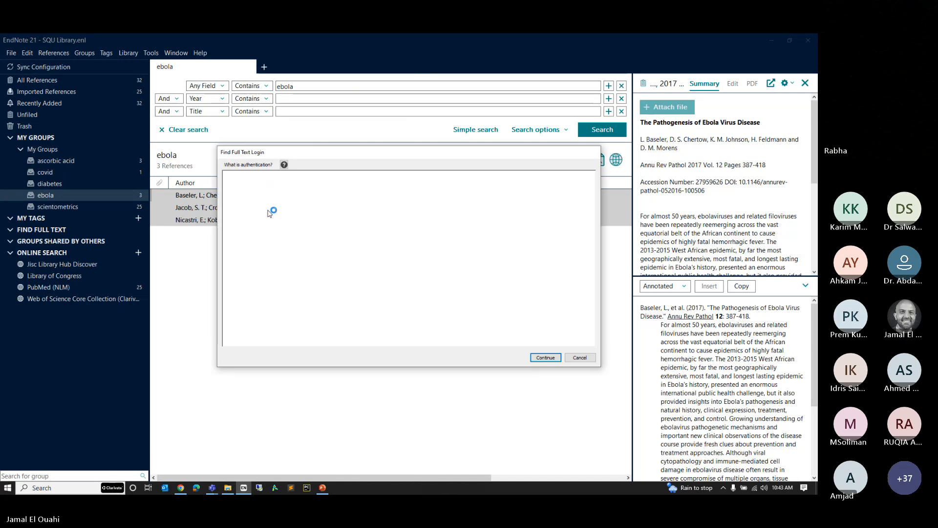
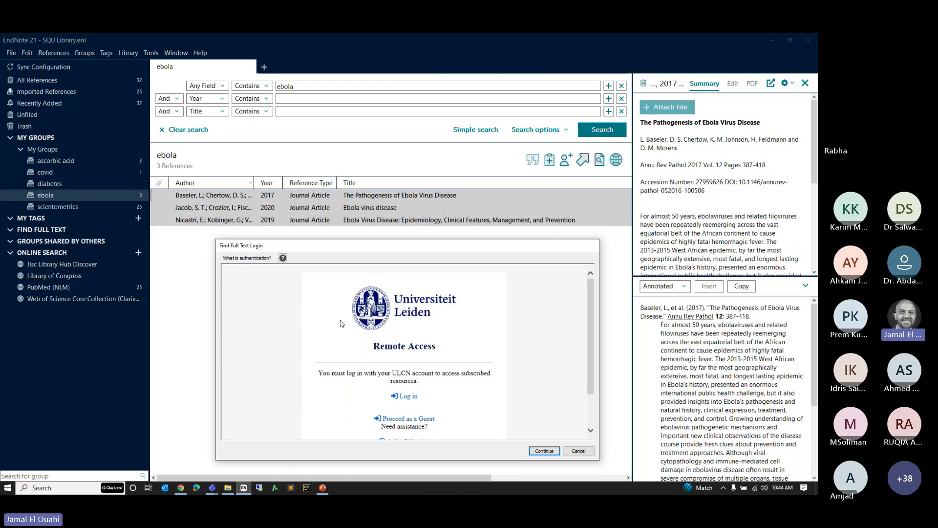
{"action": "left_click", "coordinate": [545, 451]}
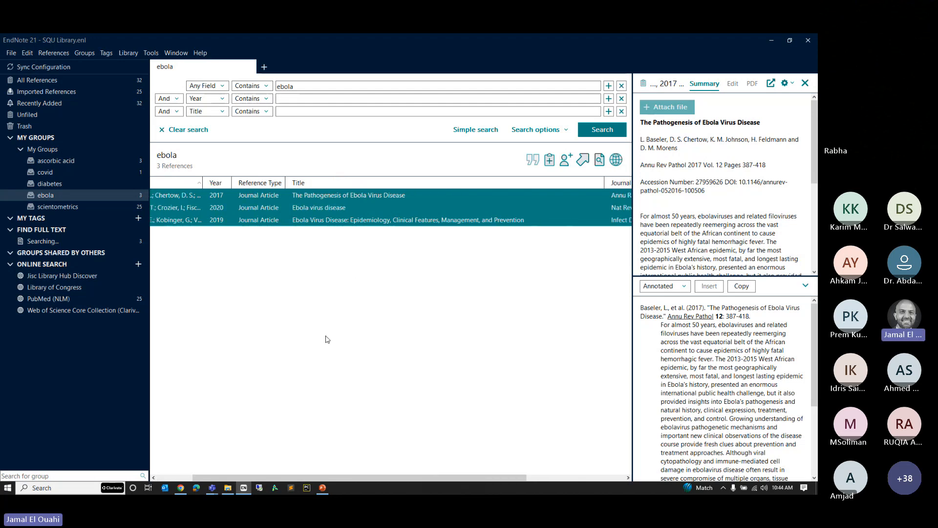
Narrow the Title column of the reference list so the Journal, Last Updated and Rating columns fit beside it
{"action": "scroll", "coordinate": [327, 339], "scroll_direction": "right", "scroll_amount": 3}
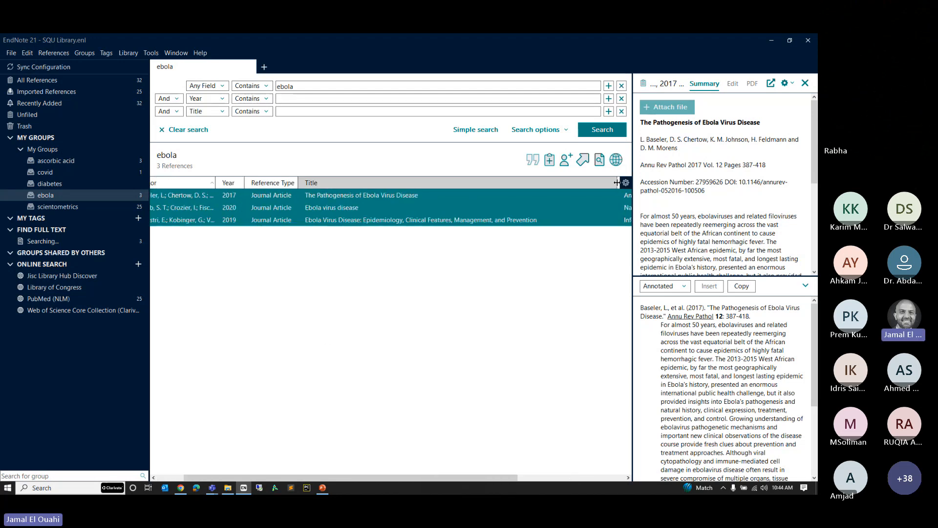
{"action": "left_click_drag", "start_coordinate": [611, 188], "coordinate": [470, 196]}
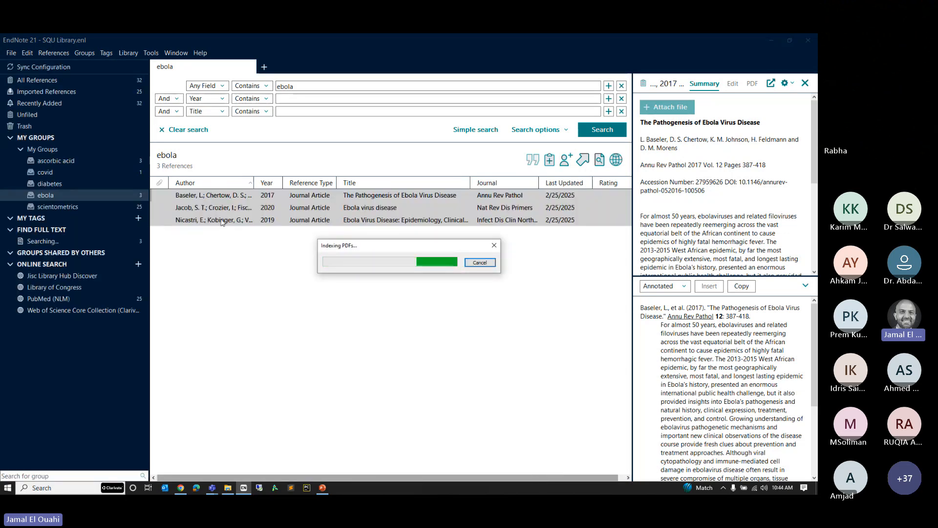
Check the ebola references for attached files and open the PDF of "Ebola virus disease" in a widened reference panel
{"action": "left_click", "coordinate": [181, 197]}
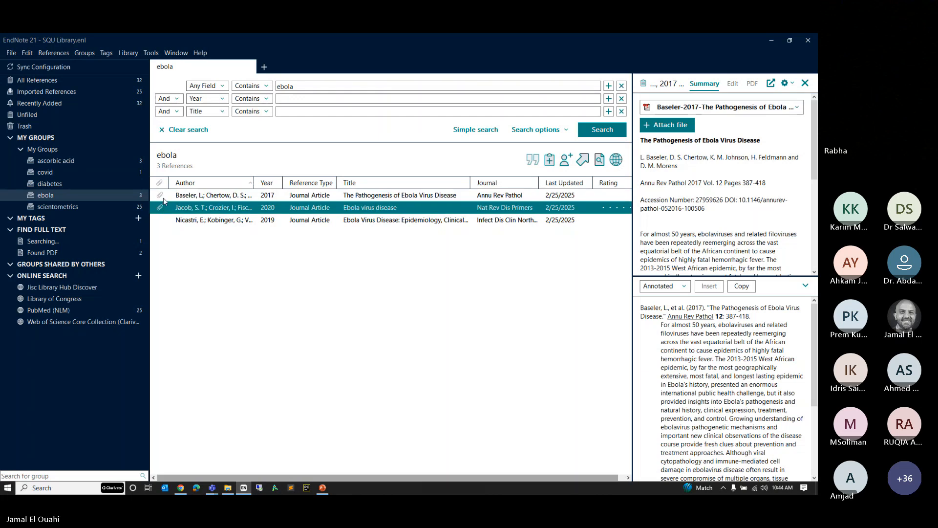
{"action": "left_click", "coordinate": [161, 208]}
{"action": "left_click", "coordinate": [164, 196]}
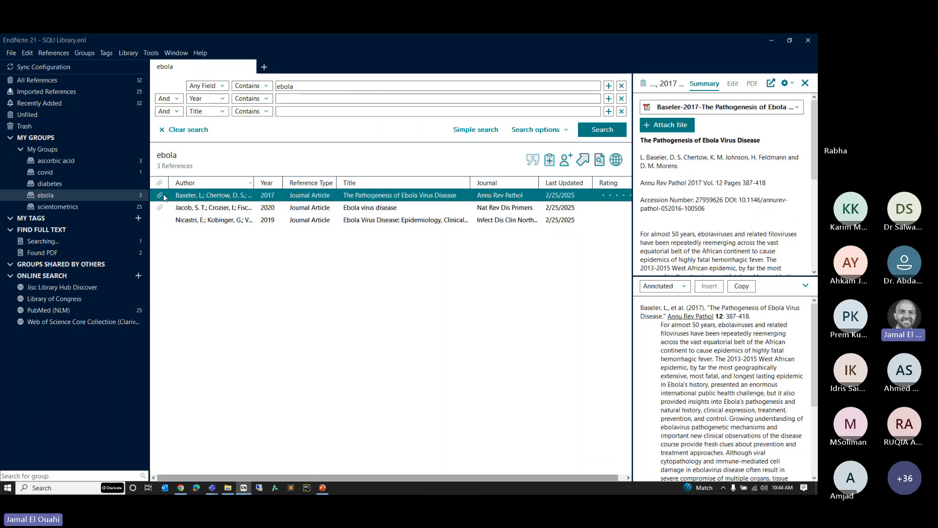
{"action": "left_click", "coordinate": [165, 210]}
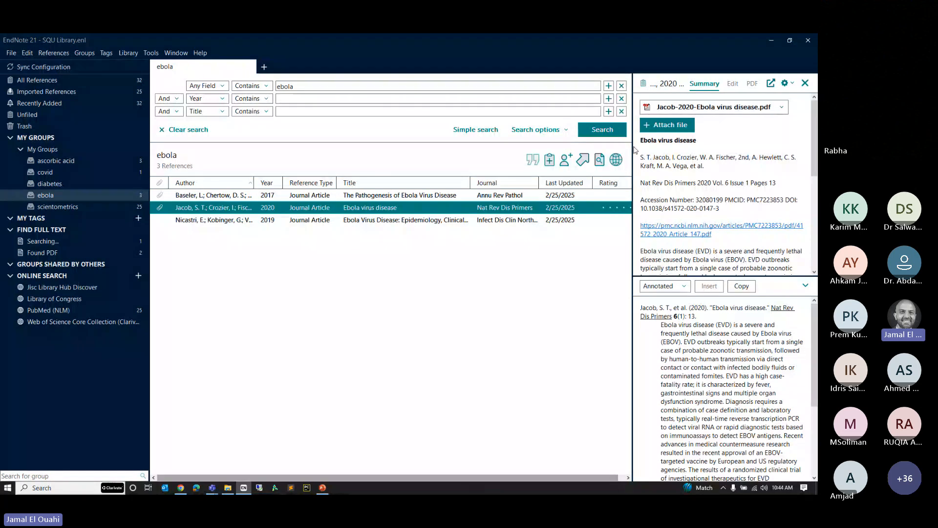
{"action": "left_click_drag", "start_coordinate": [635, 150], "coordinate": [477, 165]}
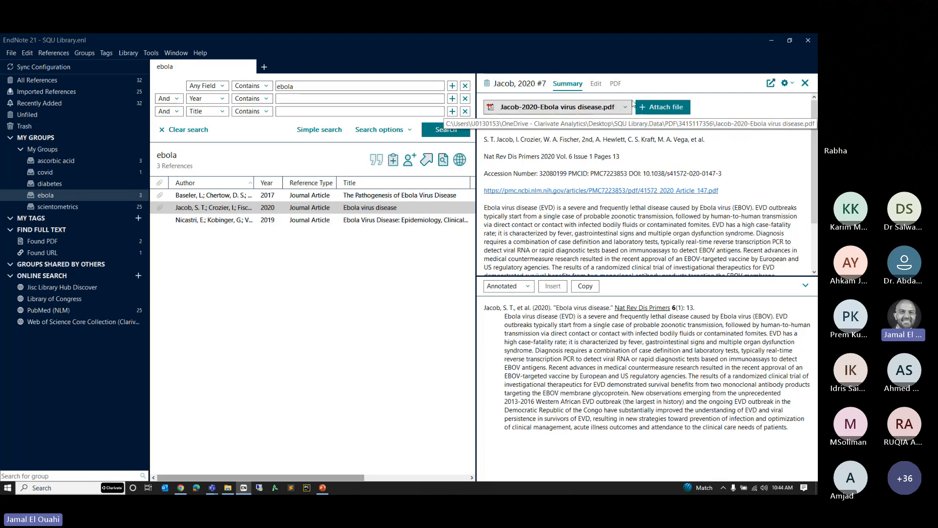
{"action": "left_click", "coordinate": [632, 103]}
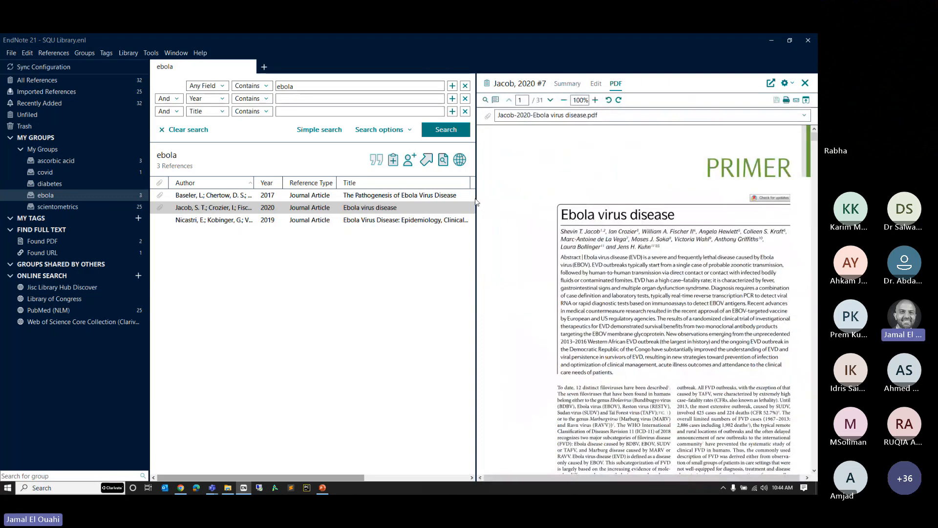
Read through the first three pages of the Ebola virus disease PDF in an enlarged pane, and shrink the pane again
{"action": "left_click_drag", "start_coordinate": [476, 198], "coordinate": [353, 199]}
{"action": "scroll", "coordinate": [610, 272], "scroll_direction": "down", "scroll_amount": 2}
{"action": "scroll", "coordinate": [611, 272], "scroll_direction": "down", "scroll_amount": 8}
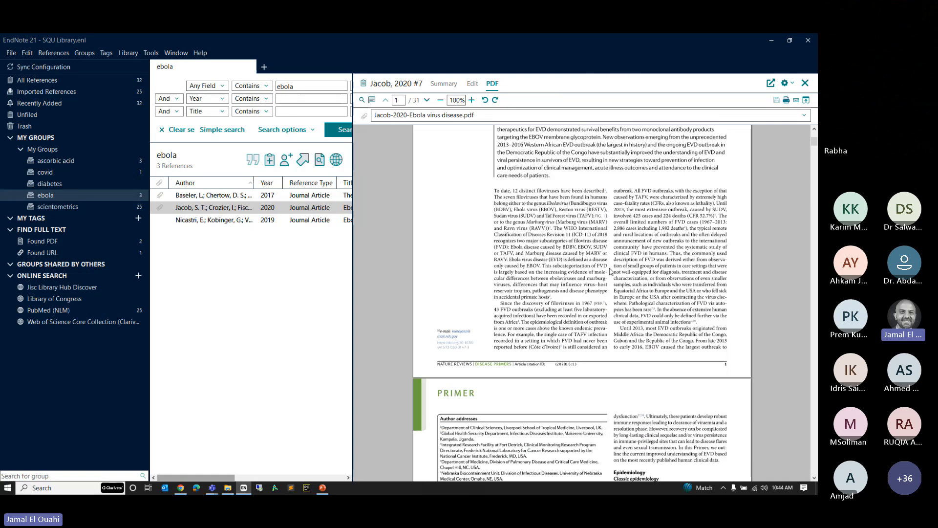
{"action": "scroll", "coordinate": [610, 271], "scroll_direction": "up", "scroll_amount": 4}
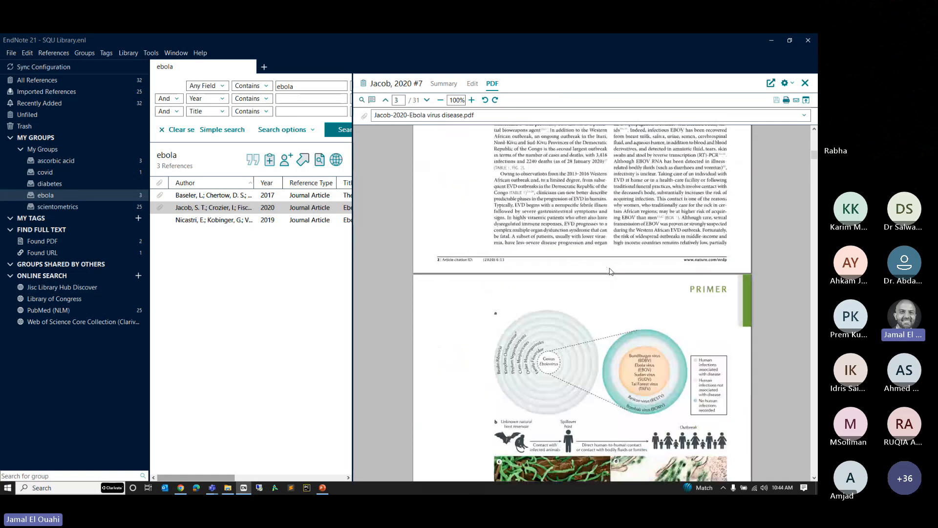
{"action": "scroll", "coordinate": [610, 271], "scroll_direction": "down", "scroll_amount": 3}
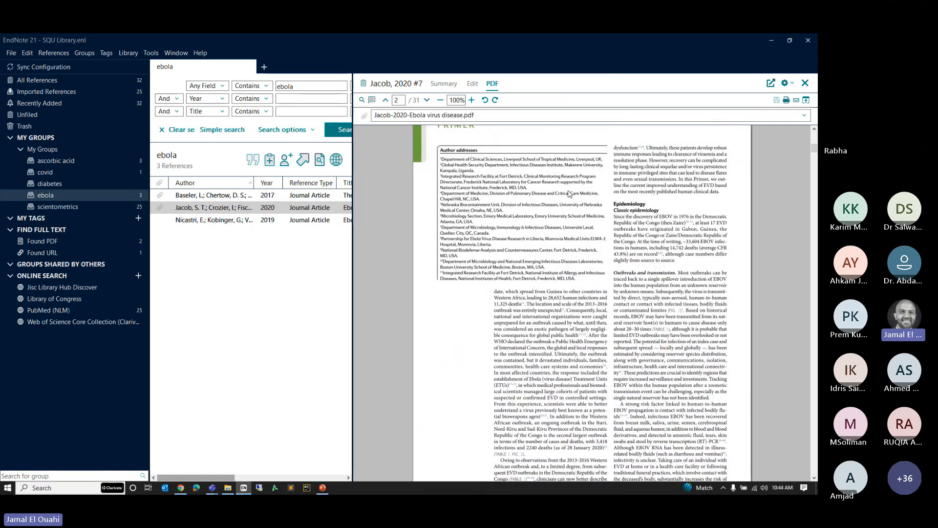
{"action": "scroll", "coordinate": [550, 300], "scroll_direction": "down", "scroll_amount": 6}
{"action": "scroll", "coordinate": [676, 226], "scroll_direction": "down", "scroll_amount": 2}
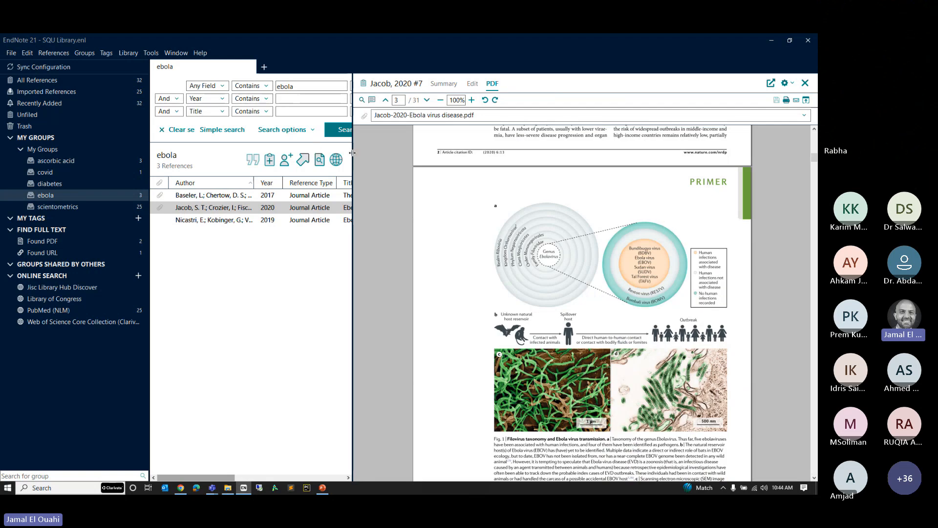
{"action": "left_click_drag", "start_coordinate": [351, 152], "coordinate": [628, 153]}
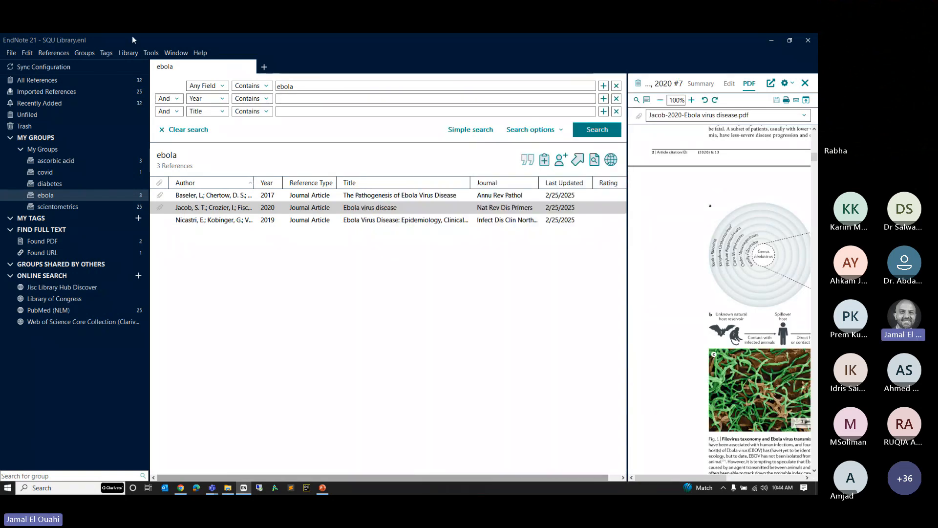
Examine the Find Full Text preferences, including the authentication URL, and close the preferences without changing them
{"action": "left_click", "coordinate": [27, 53]}
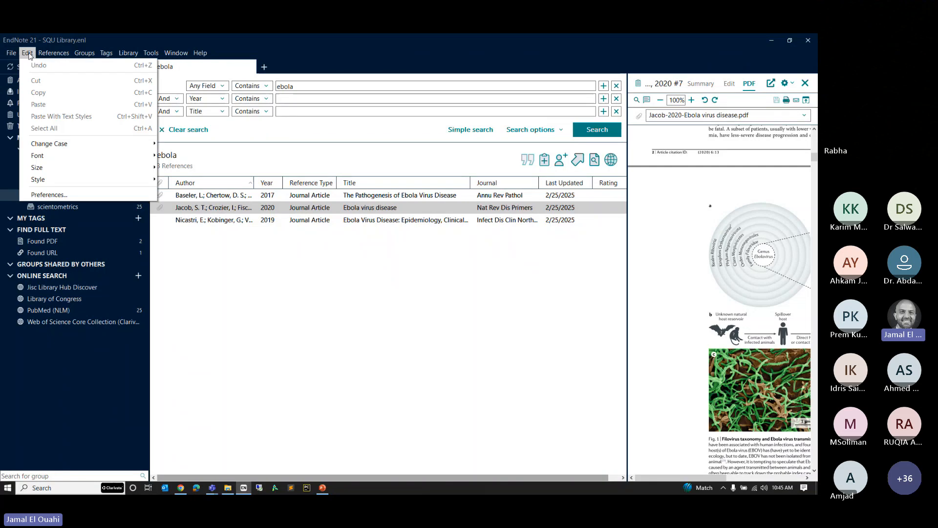
{"action": "left_click", "coordinate": [50, 195]}
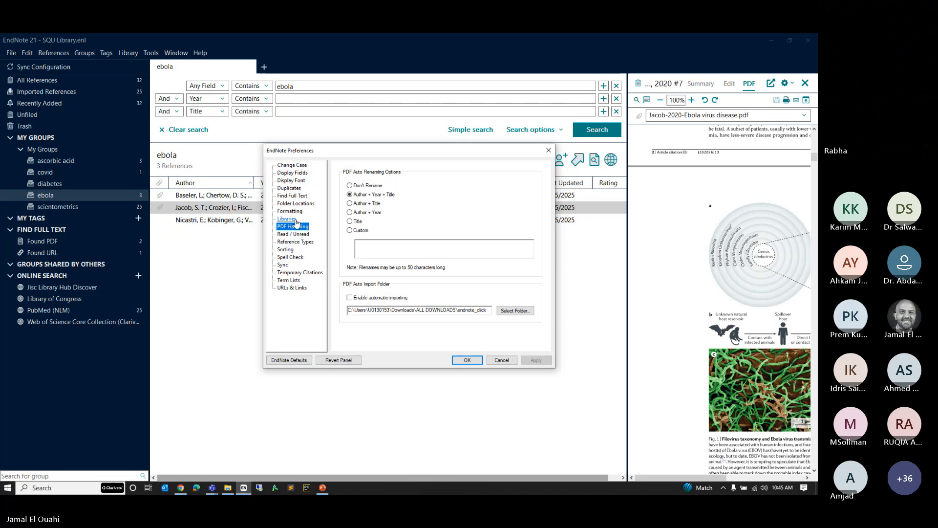
{"action": "left_click", "coordinate": [292, 195]}
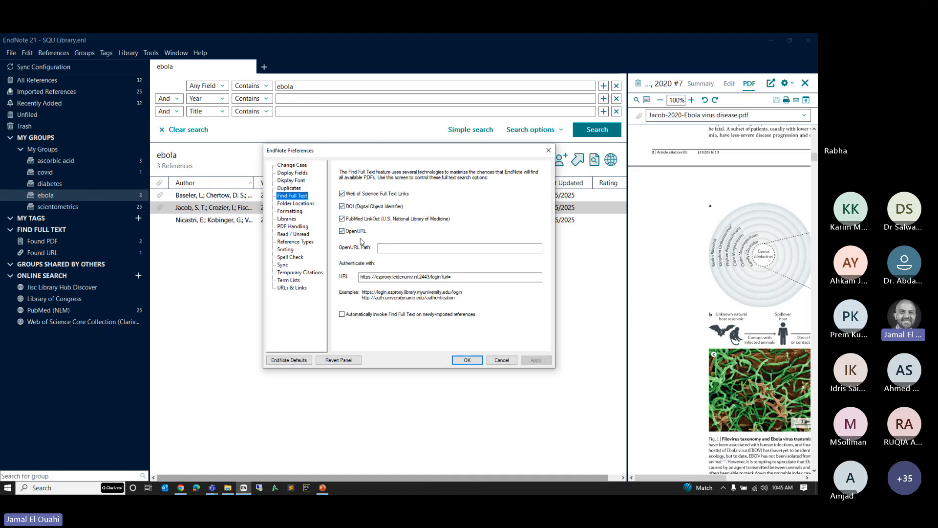
{"action": "left_click", "coordinate": [391, 277]}
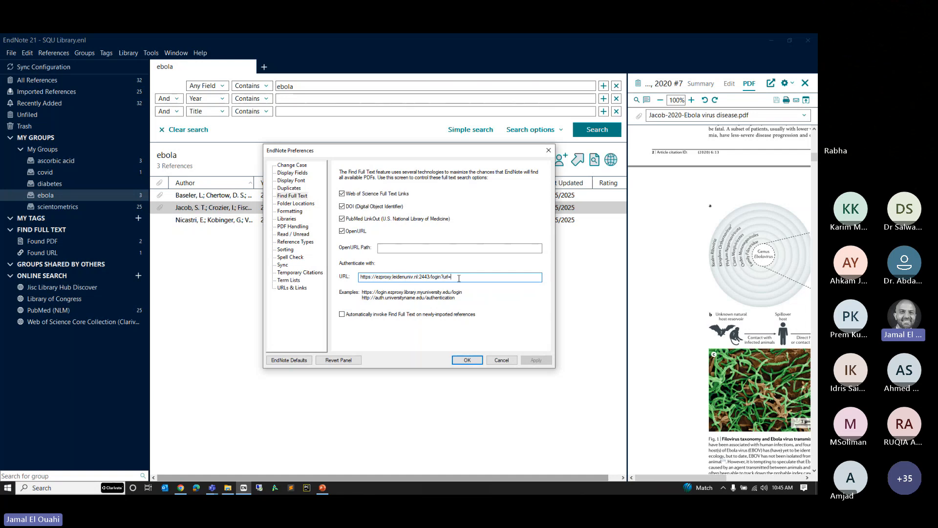
{"action": "left_click_drag", "start_coordinate": [455, 278], "coordinate": [368, 271]}
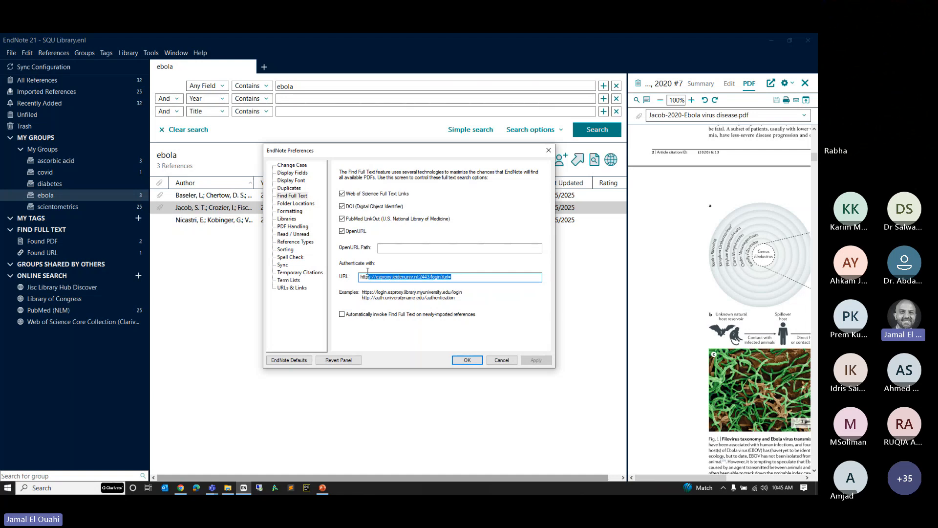
{"action": "left_click", "coordinate": [368, 275]}
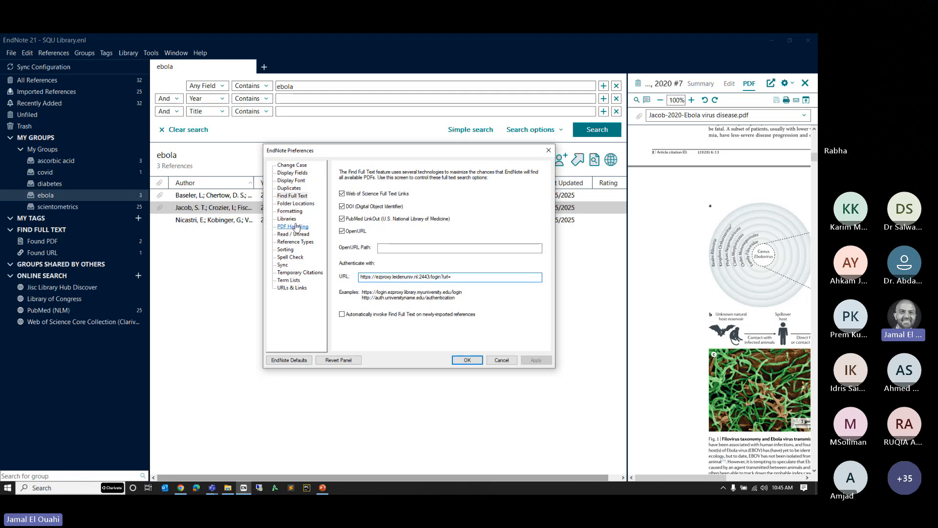
{"action": "left_click", "coordinate": [548, 150]}
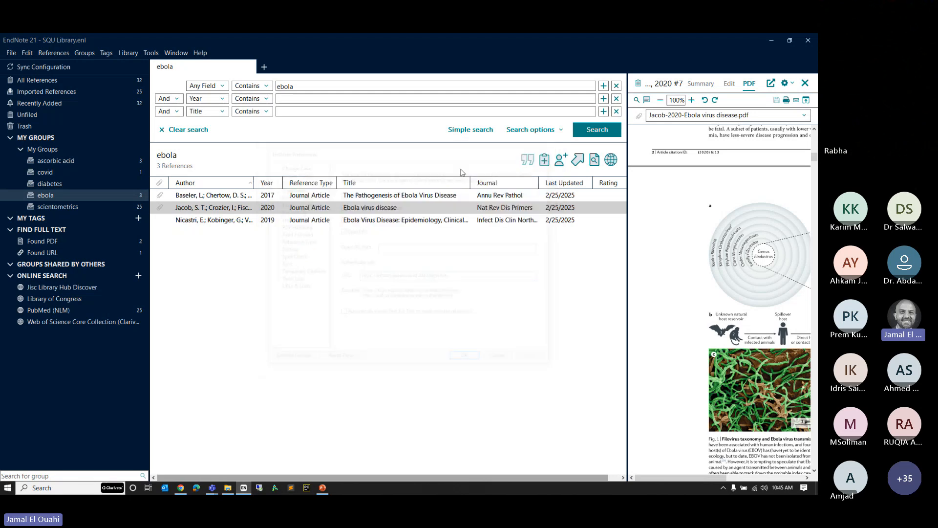
Widen the PDF pane for the Ebola virus disease reference and review the PDF Handling preferences
{"action": "left_click", "coordinate": [191, 212]}
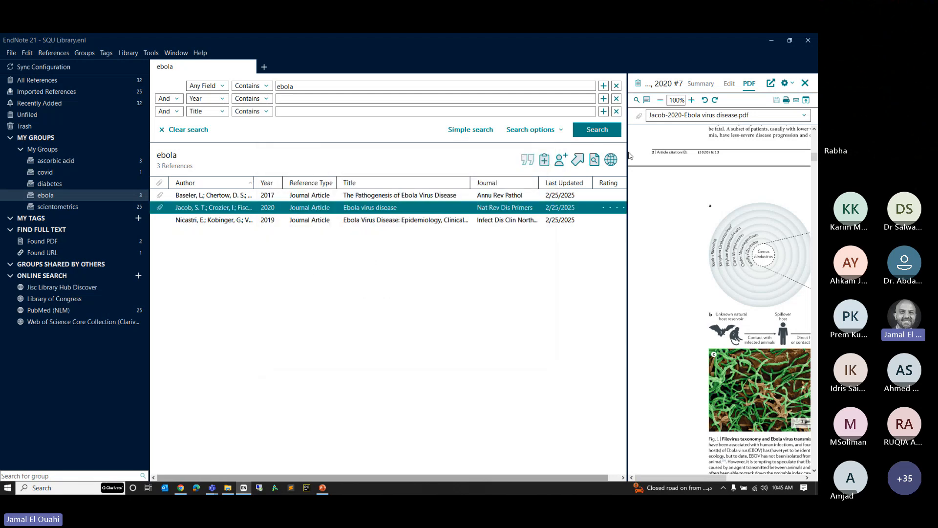
{"action": "left_click_drag", "start_coordinate": [627, 152], "coordinate": [375, 178]}
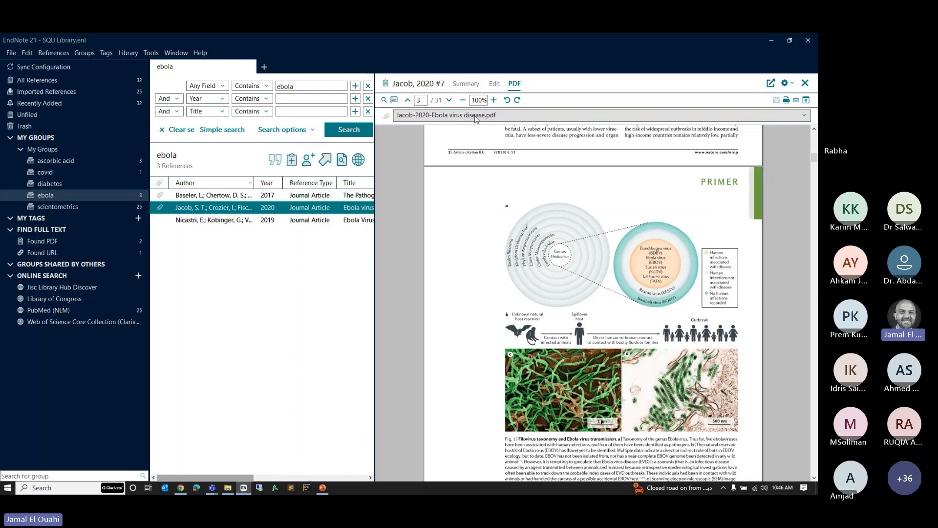
{"action": "left_click", "coordinate": [27, 53]}
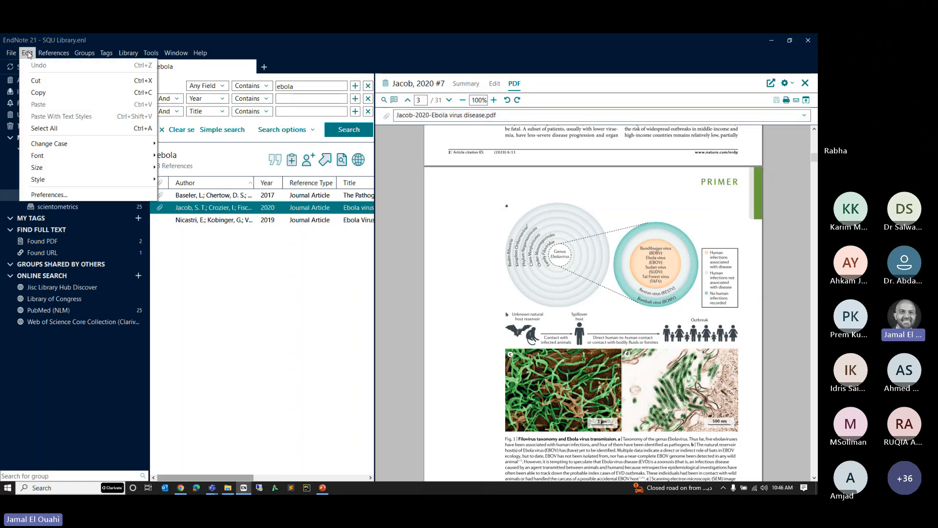
{"action": "left_click", "coordinate": [53, 195]}
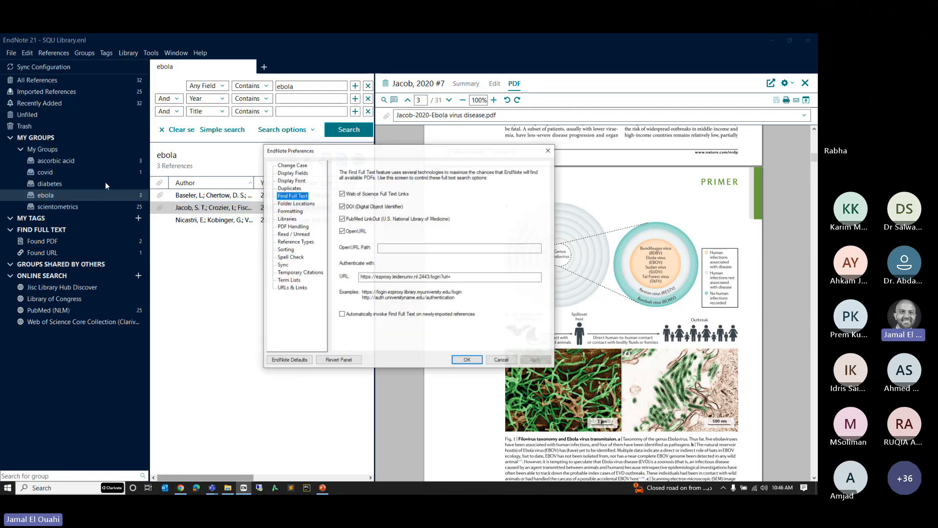
{"action": "left_click", "coordinate": [294, 227]}
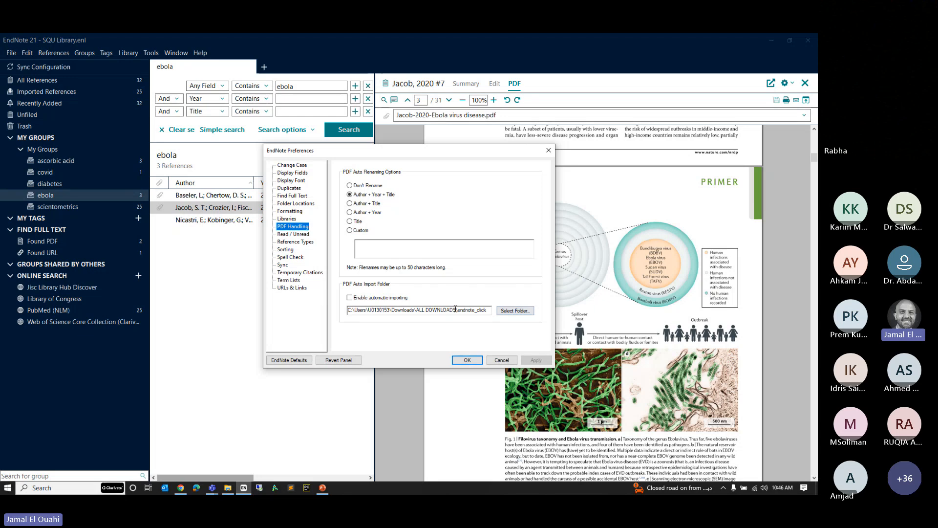
Display the endnote_click folder in File Explorer, search Windows for PDFs by two authors' surnames, and minimise the folder
{"action": "key", "text": "alt+Tab"}
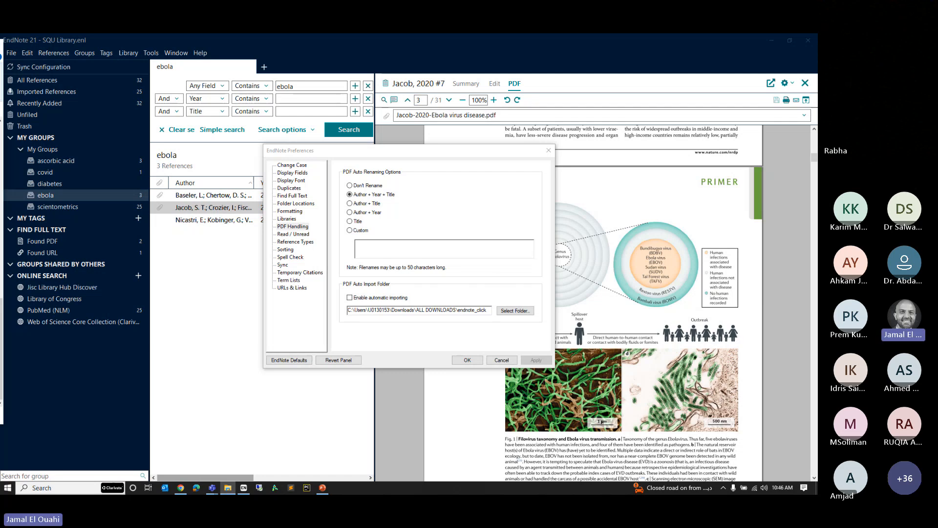
{"action": "left_click_drag", "start_coordinate": [0, 48], "coordinate": [358, 67]}
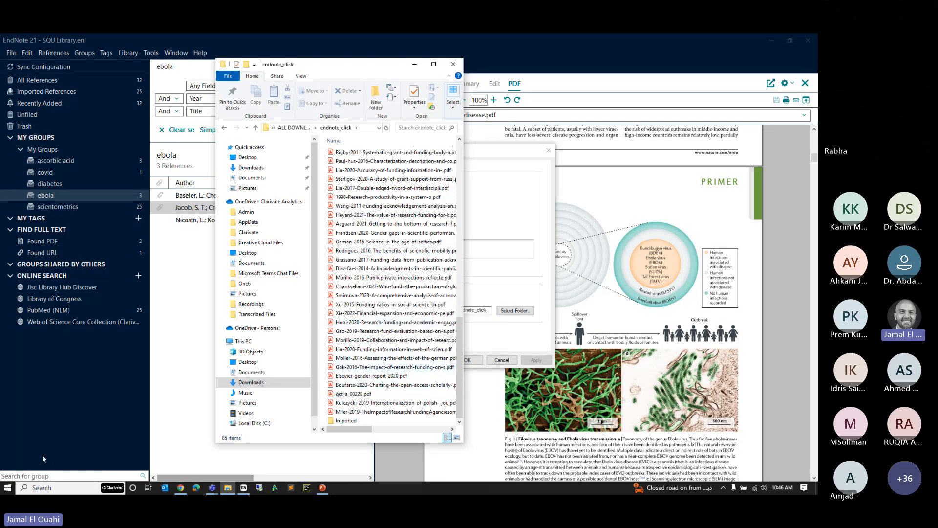
{"action": "left_click", "coordinate": [34, 487]}
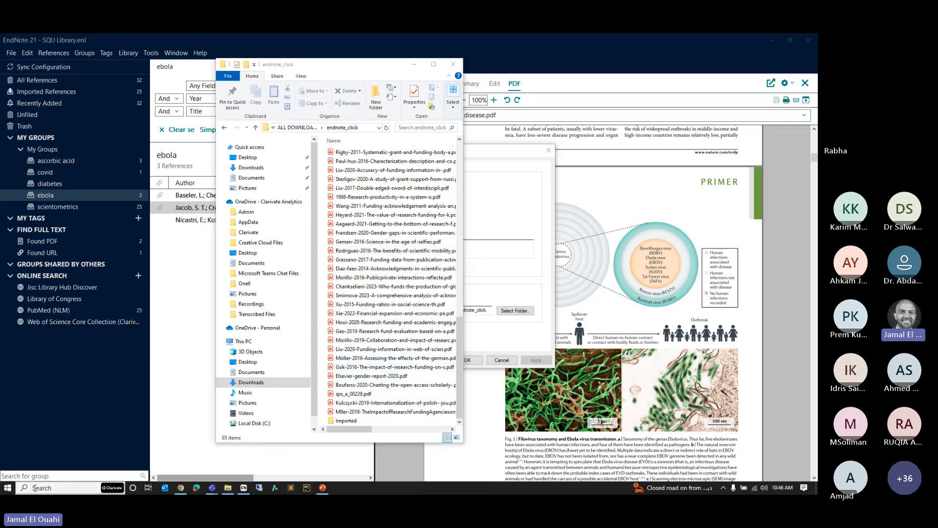
{"action": "type", "text": "rod"}
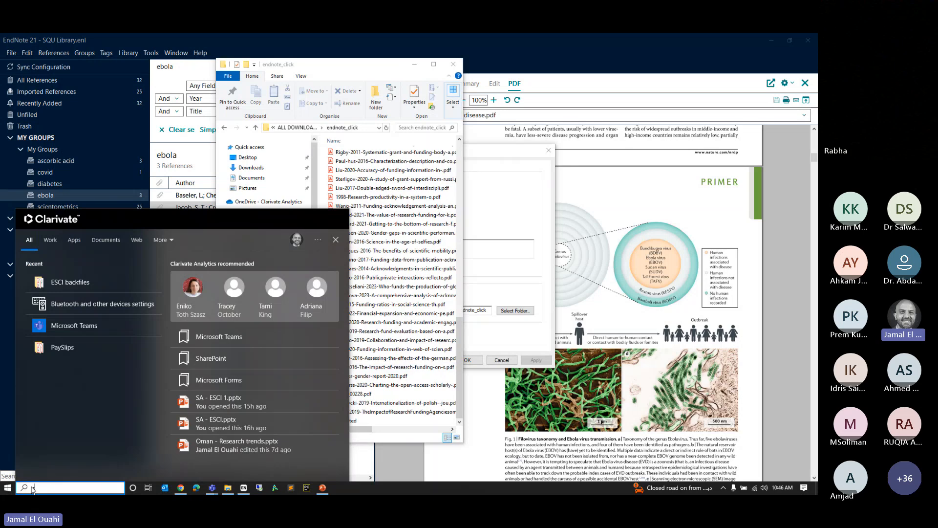
{"action": "type", "text": "rigues"}
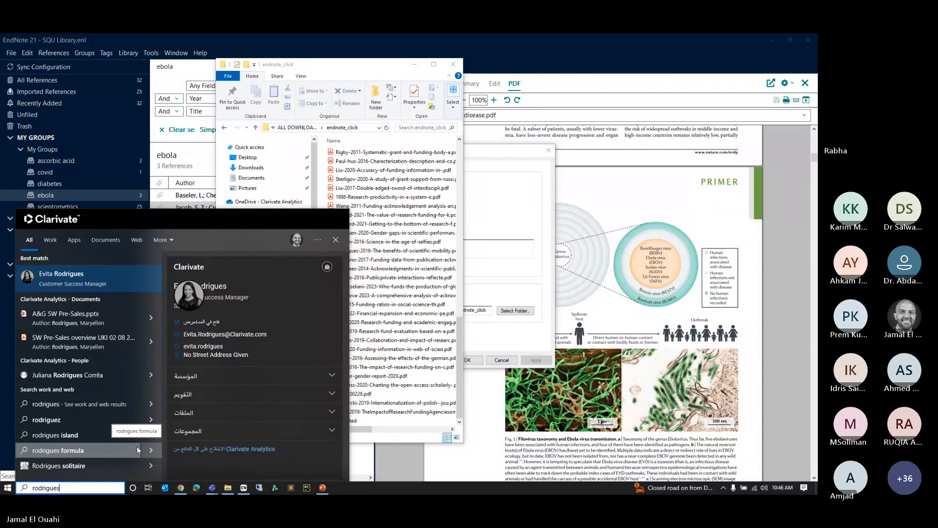
{"action": "type", "text": "20"}
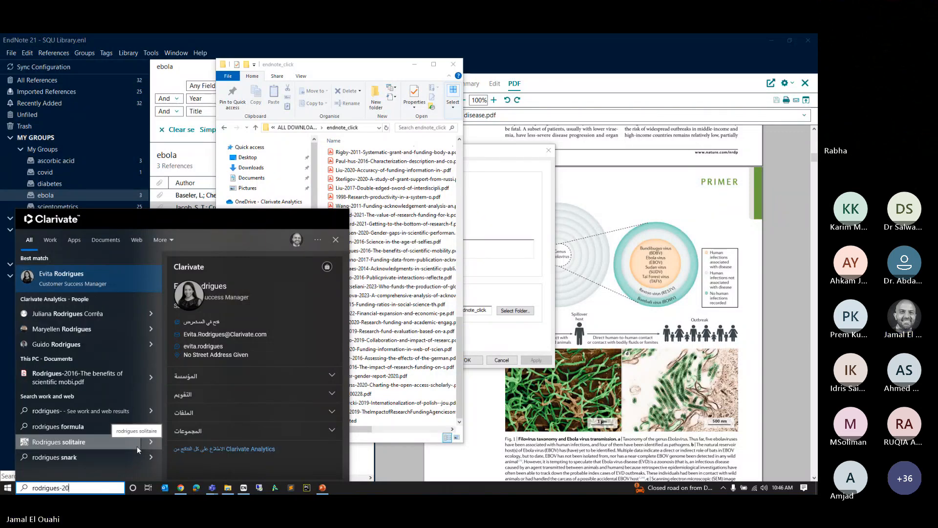
{"action": "triple_click", "coordinate": [81, 486]}
{"action": "type", "text": "w"}
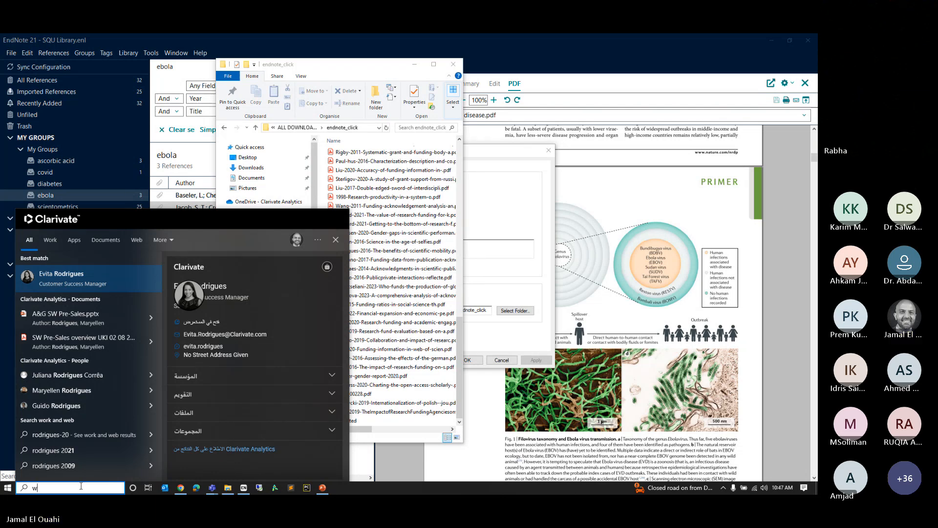
{"action": "type", "text": "altman"}
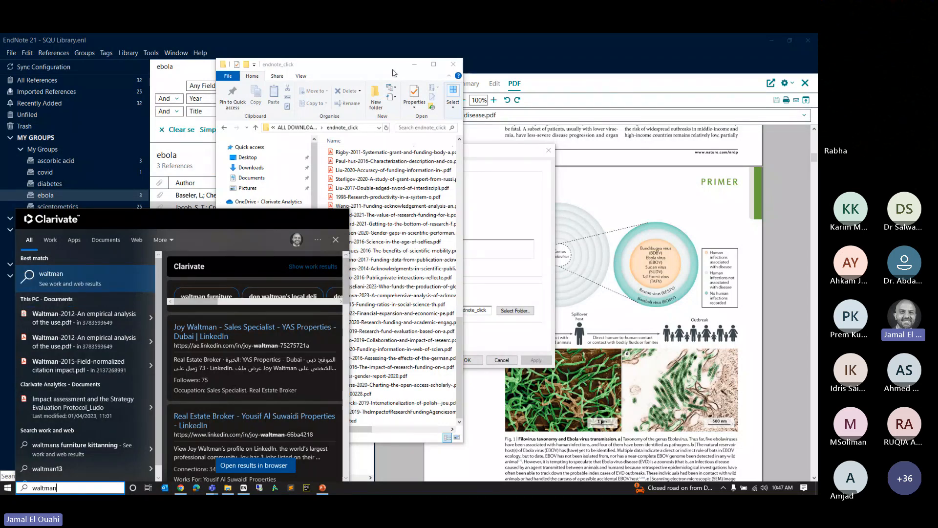
{"action": "left_click", "coordinate": [414, 65]}
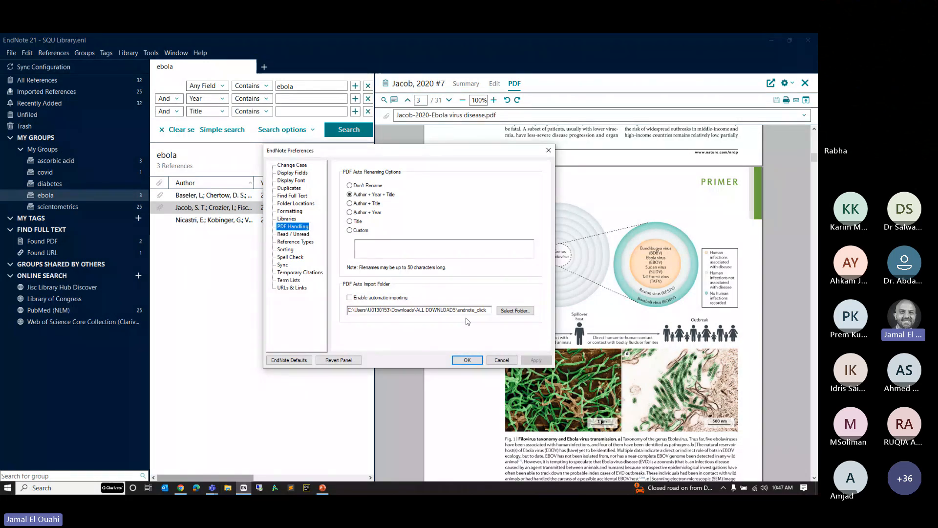
Keep Author + Year + Title for PDF renaming, review the Duplicates comparison fields and close the preferences
{"action": "left_click", "coordinate": [349, 194]}
{"action": "left_click", "coordinate": [302, 189]}
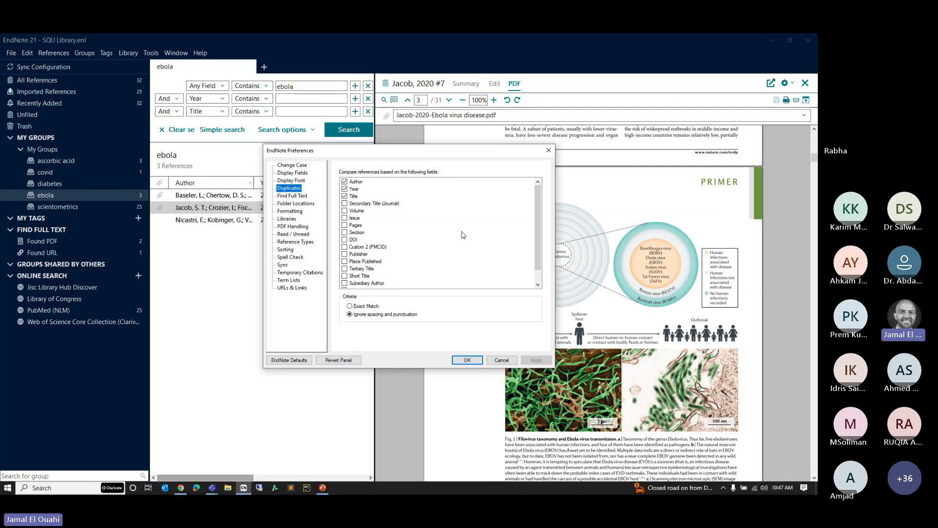
{"action": "left_click", "coordinate": [549, 150]}
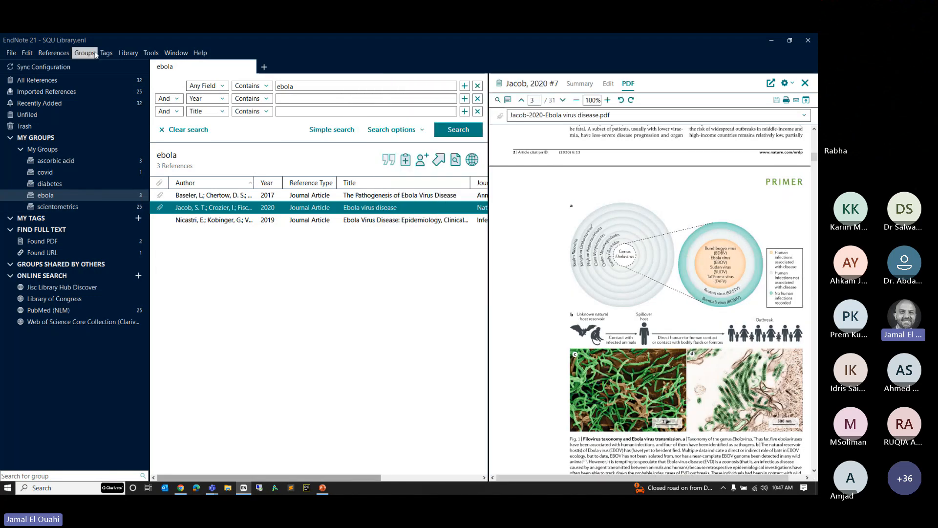
{"action": "left_click", "coordinate": [139, 53]}
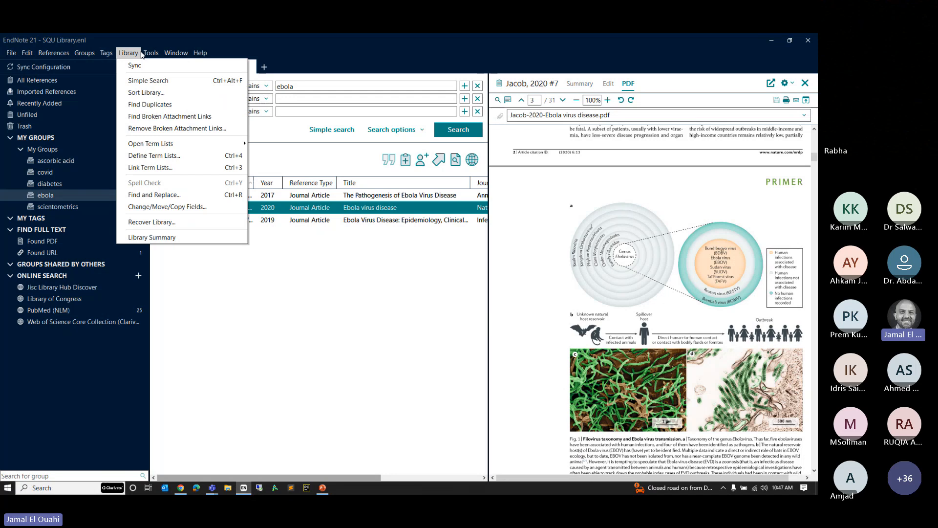
{"action": "mouse_move", "coordinate": [151, 53]}
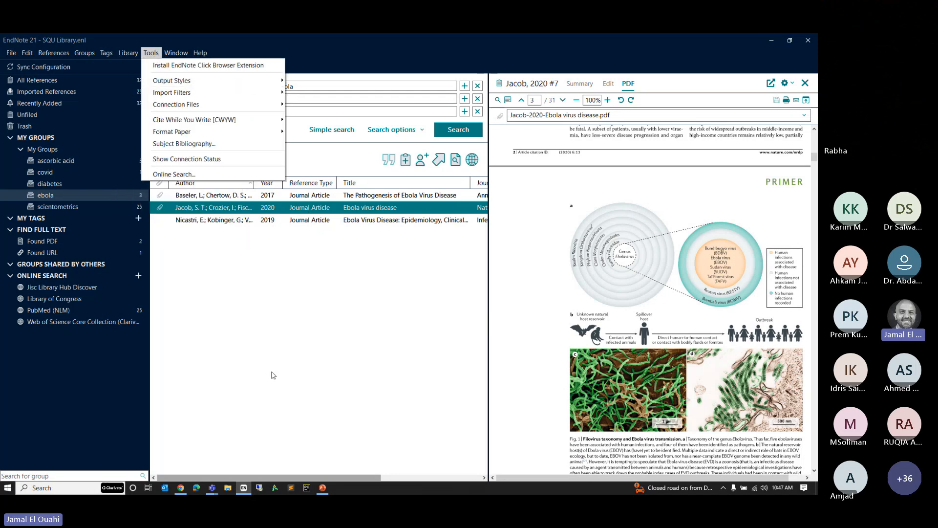
Switch to Microsoft Word, create a blank document, and maximise its window with the page magnified to 180%
{"action": "left_click", "coordinate": [13, 489]}
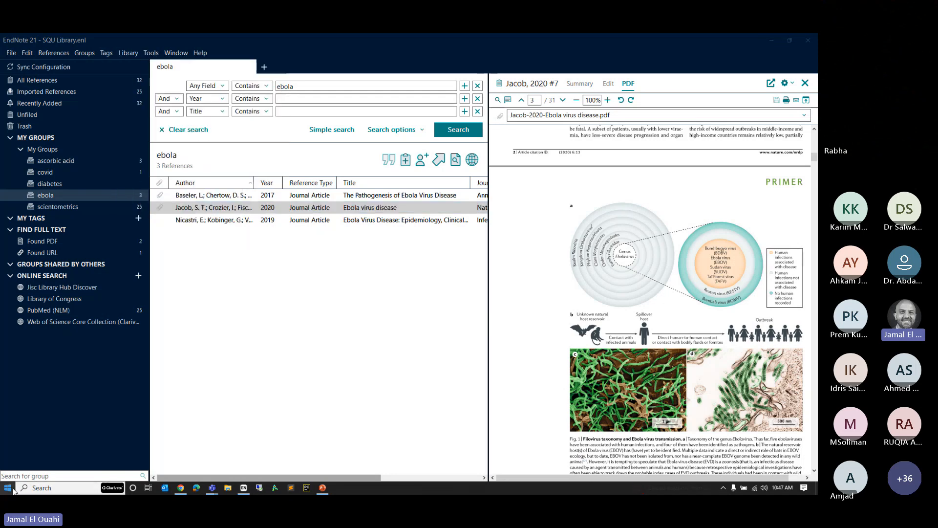
{"action": "left_click", "coordinate": [193, 240]}
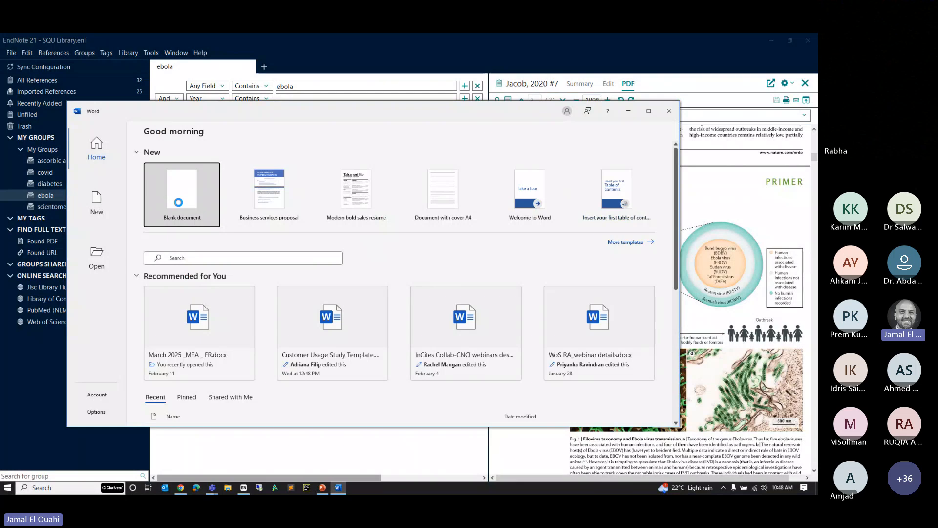
{"action": "left_click", "coordinate": [179, 203]}
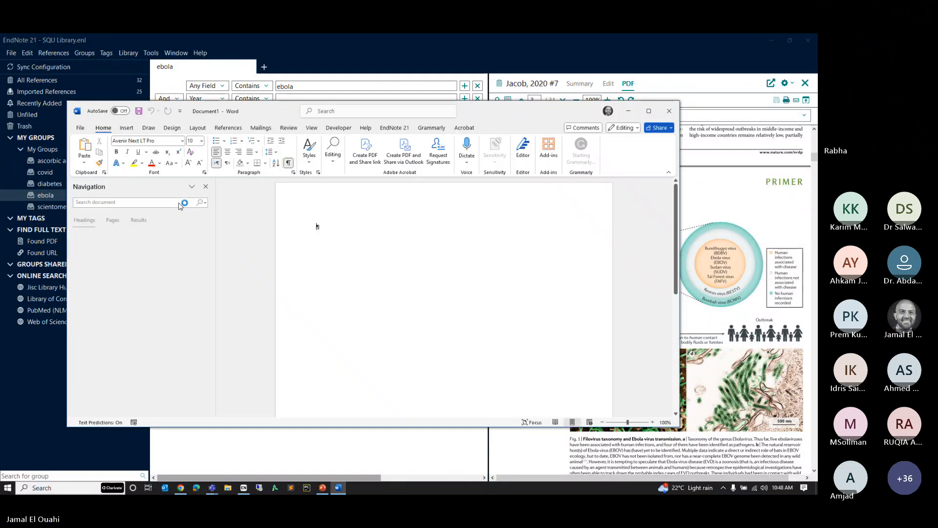
{"action": "double_click", "coordinate": [512, 111]}
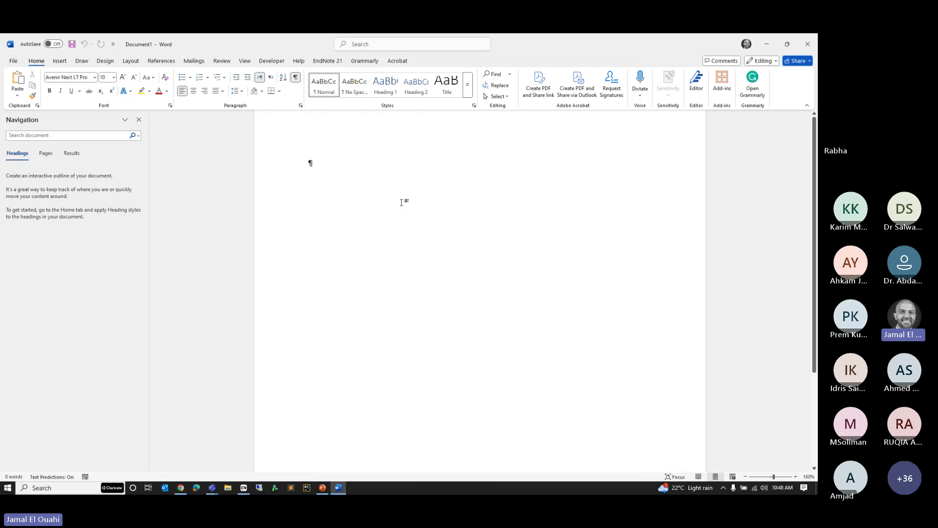
{"action": "scroll", "coordinate": [401, 202], "scroll_direction": "up", "scroll_amount": 8}
{"action": "scroll", "coordinate": [384, 233], "scroll_direction": "up", "scroll_amount": 1}
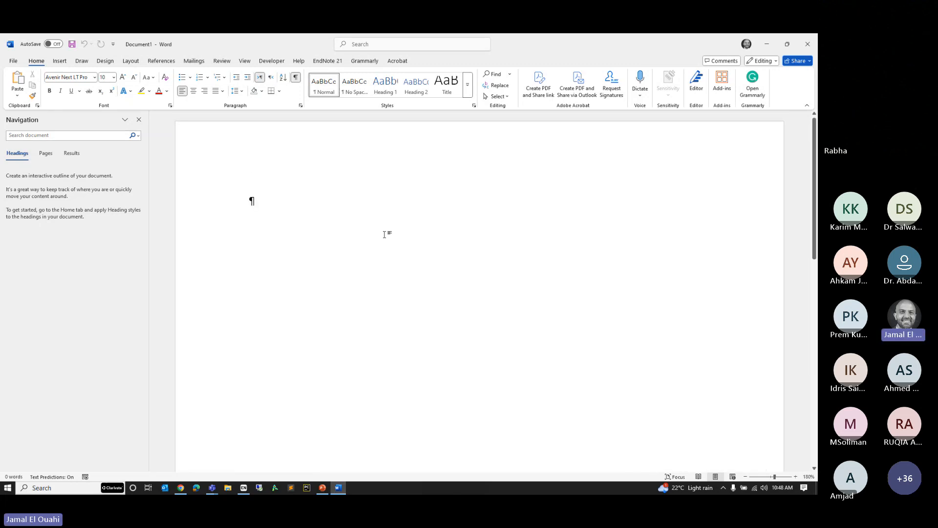
Enlarge the font size of the blank document's first line to 28 pt
{"action": "left_click", "coordinate": [123, 77]}
{"action": "left_click", "coordinate": [122, 77]}
{"action": "left_click", "coordinate": [123, 77]}
{"action": "left_click", "coordinate": [123, 77]}
{"action": "left_click", "coordinate": [123, 77]}
{"action": "left_click", "coordinate": [122, 77]}
{"action": "left_click", "coordinate": [123, 77]}
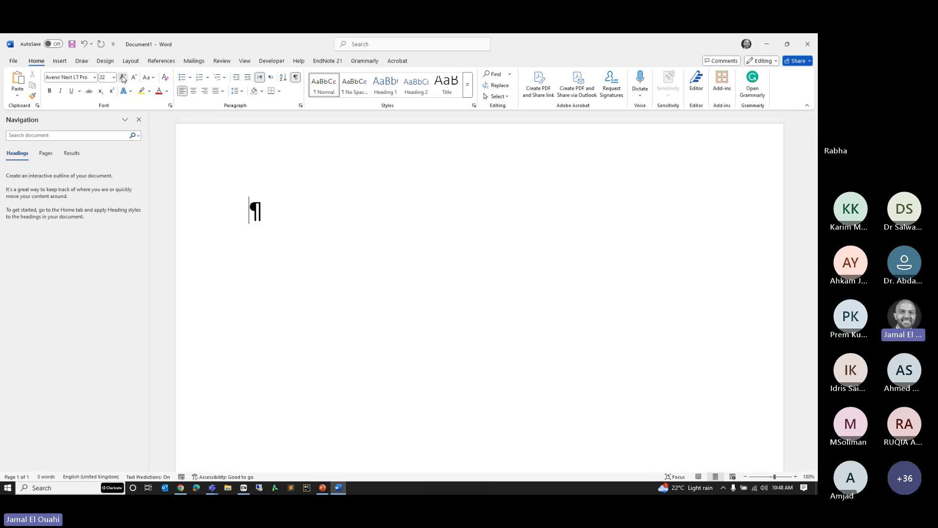
{"action": "left_click", "coordinate": [122, 77]}
{"action": "left_click", "coordinate": [122, 77]}
{"action": "left_click", "coordinate": [123, 77]}
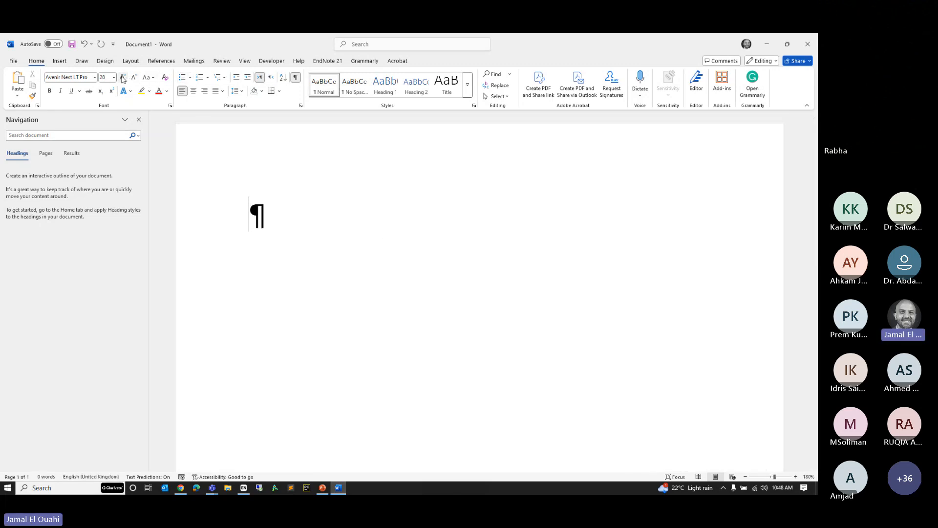
Begin the document text with "I" and hide the formatting marks
{"action": "left_click", "coordinate": [332, 62]}
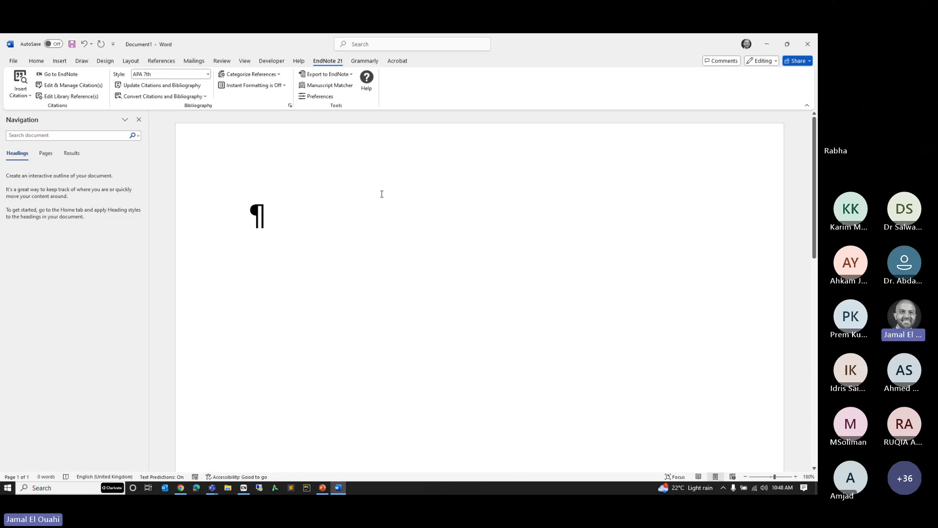
{"action": "type", "text": "I"}
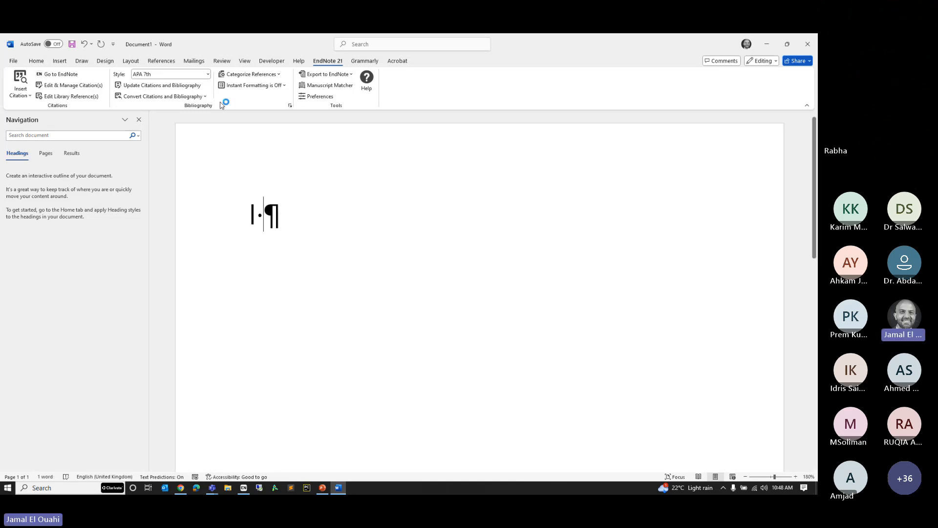
{"action": "left_click", "coordinate": [37, 61]}
{"action": "left_click", "coordinate": [296, 77]}
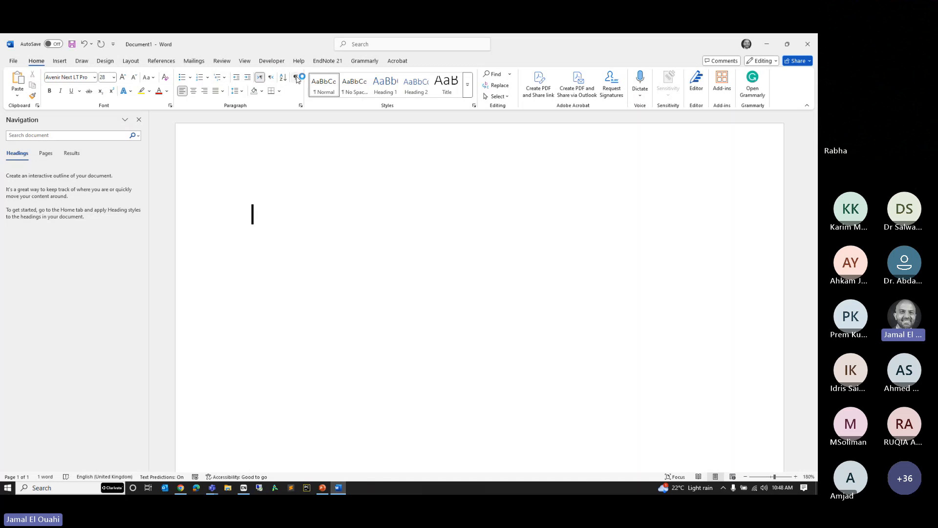
Reduce the font size of the whole document text to 20 pt
{"action": "key", "text": "ctrl+a"}
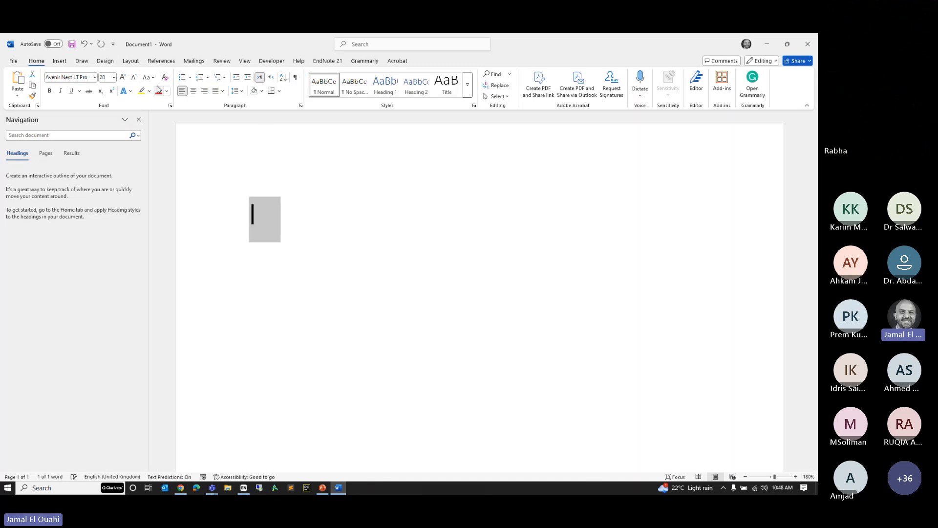
{"action": "left_click", "coordinate": [134, 78]}
{"action": "left_click", "coordinate": [134, 77]}
{"action": "left_click", "coordinate": [134, 77]}
{"action": "left_click", "coordinate": [134, 77]}
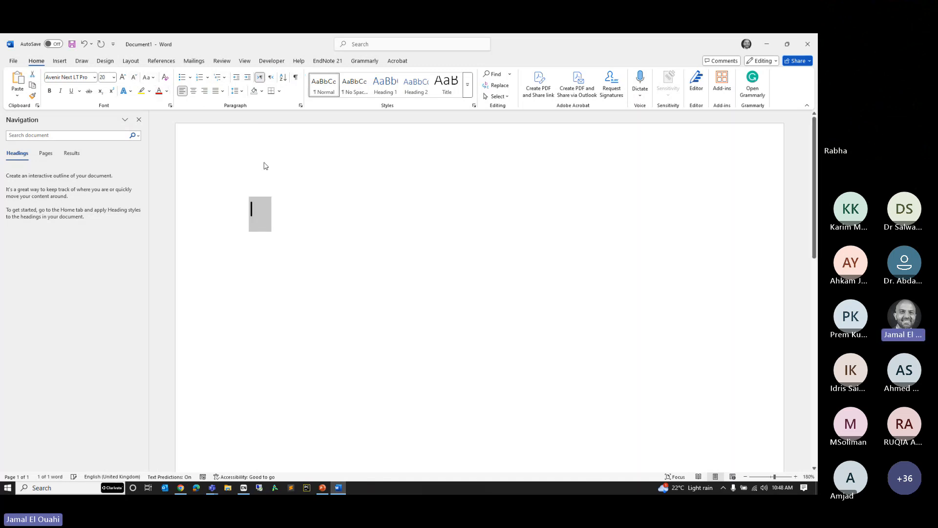
Continue the line so it reads "I write my paper and I want to cite someone"
{"action": "left_click", "coordinate": [432, 239]}
{"action": "type", "text": "wri"}
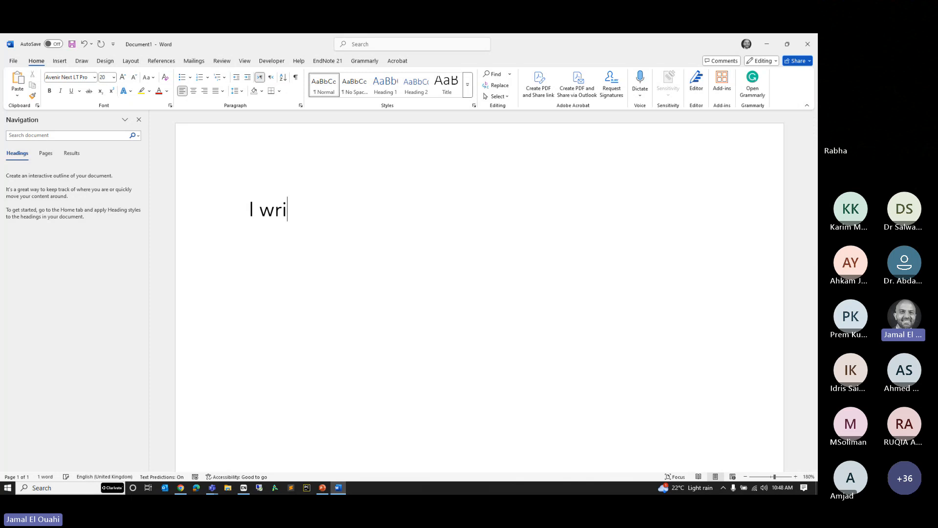
{"action": "type", "text": "te my paper and I want to i"}
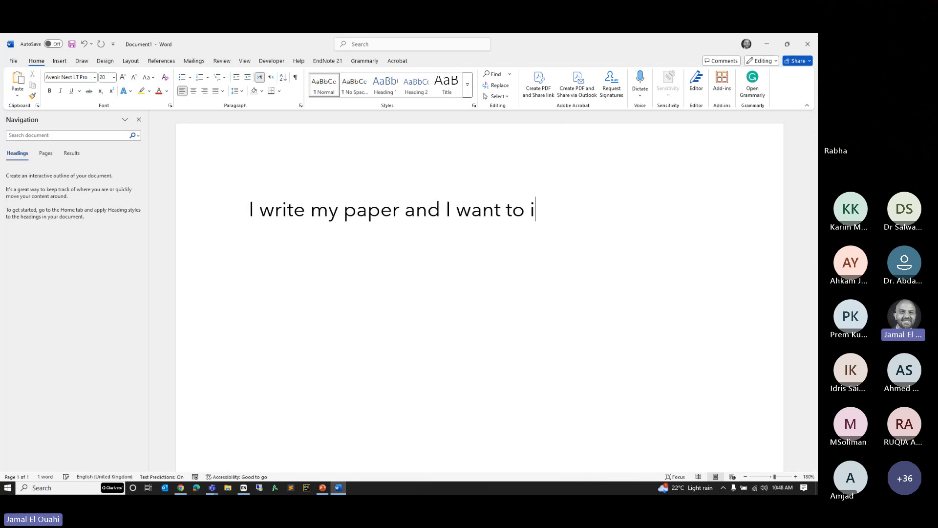
{"action": "key", "text": "BackSpace"}
{"action": "type", "text": "cite someone"}
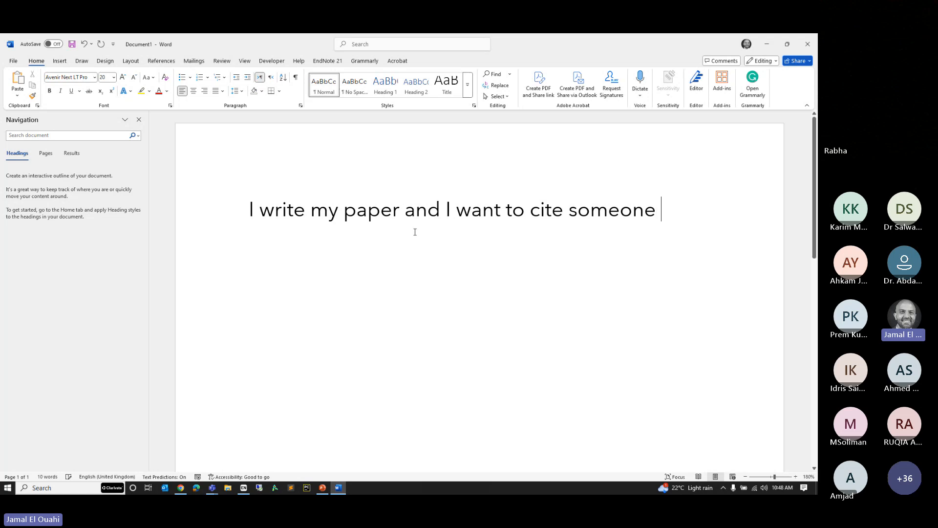
Search the EndNote libraries by an author's surname for a citation to insert after the sentence, and dismiss the resulting message
{"action": "left_click", "coordinate": [337, 61]}
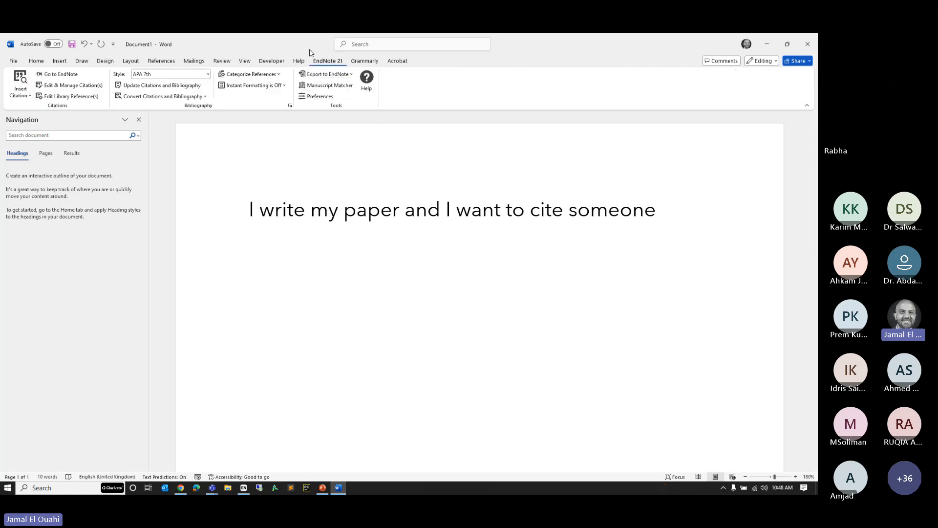
{"action": "left_click", "coordinate": [25, 95]}
{"action": "left_click", "coordinate": [28, 108]}
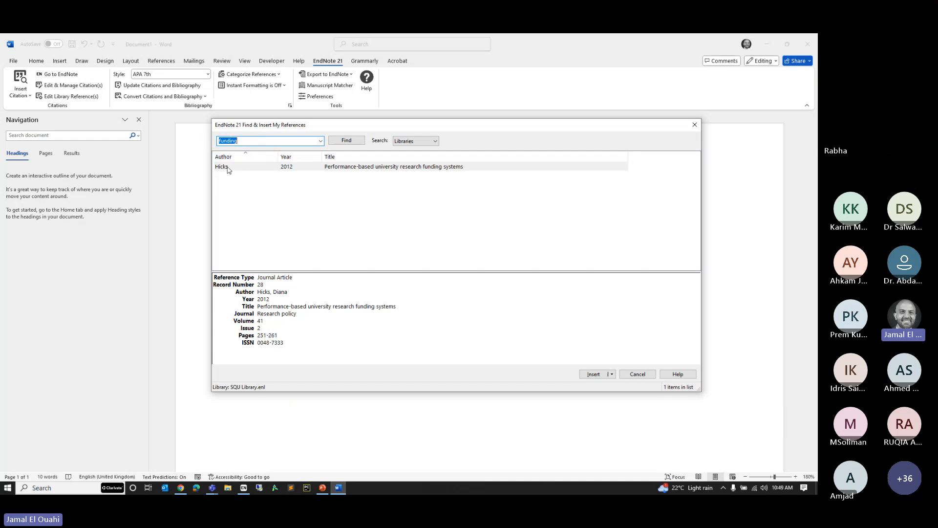
{"action": "left_click", "coordinate": [225, 168]}
{"action": "double_click", "coordinate": [242, 141]}
{"action": "type", "text": "waltman"}
{"action": "key", "text": "Return"}
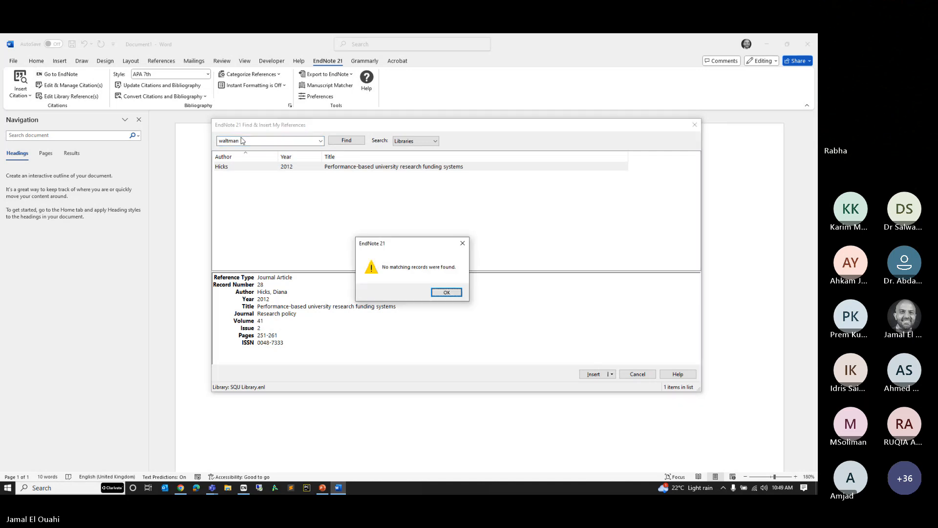
{"action": "left_click", "coordinate": [446, 292]}
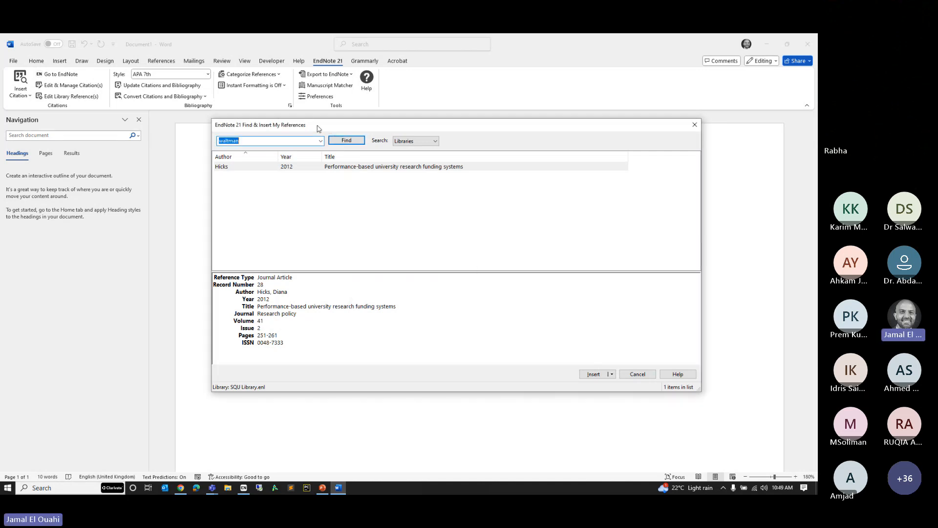
Search the reference library for funding
{"action": "key", "text": "BackSpace"}
{"action": "type", "text": "funding"}
{"action": "key", "text": "Return"}
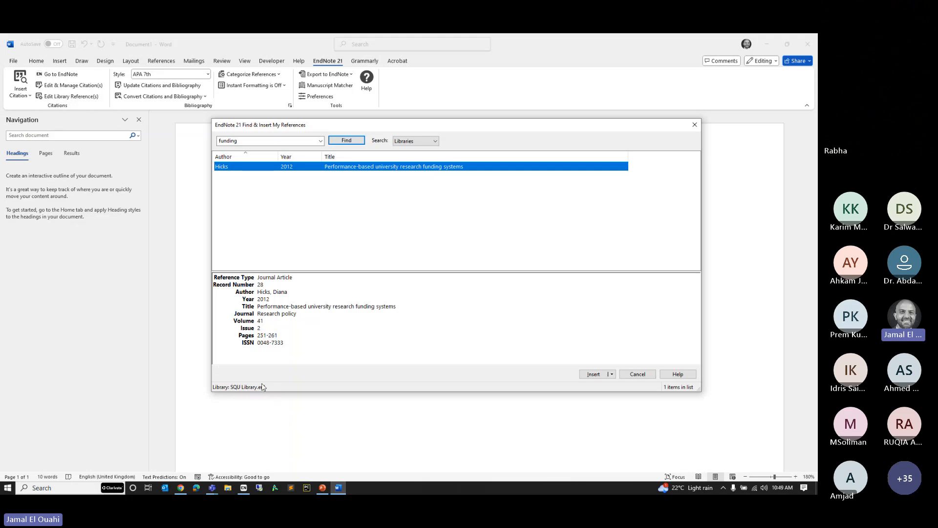
Search for ascorbic, insert the 2000 article on oxidation in egg yolk dispersions as a citation, and start a new line below it
{"action": "left_click", "coordinate": [256, 139]}
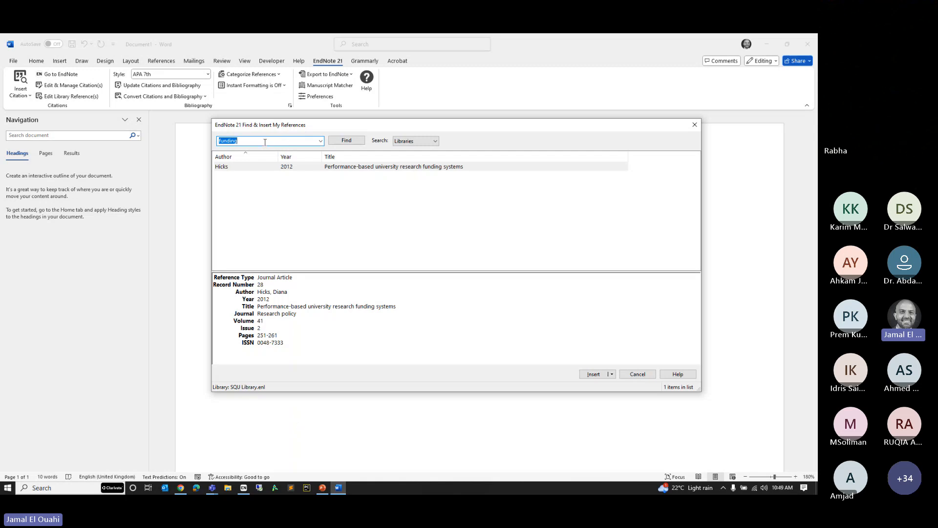
{"action": "type", "text": "ascorbic"}
{"action": "key", "text": "Return"}
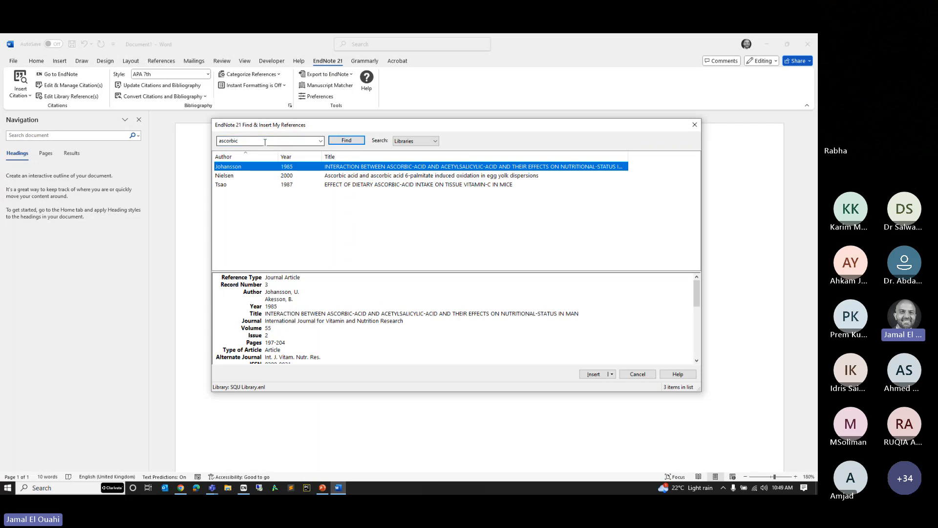
{"action": "left_click", "coordinate": [246, 175]}
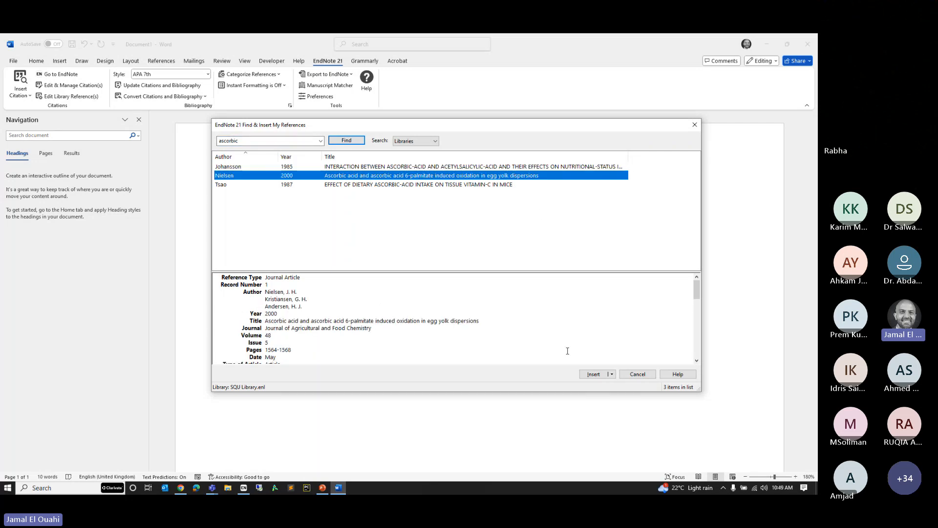
{"action": "left_click", "coordinate": [606, 373]}
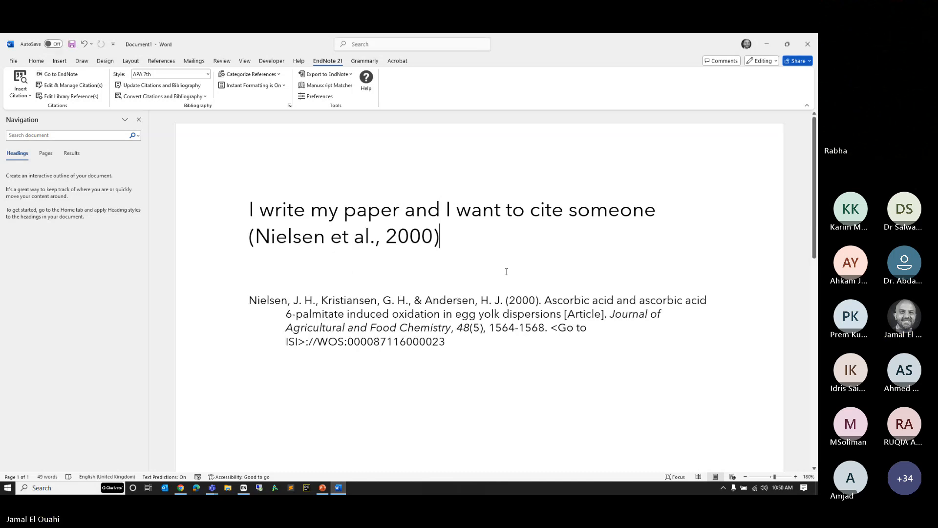
{"action": "key", "text": "Return"}
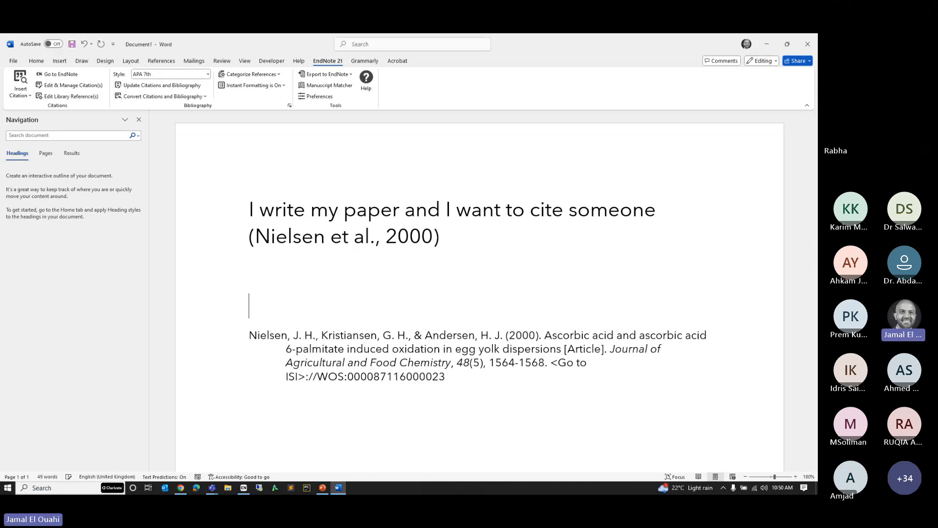
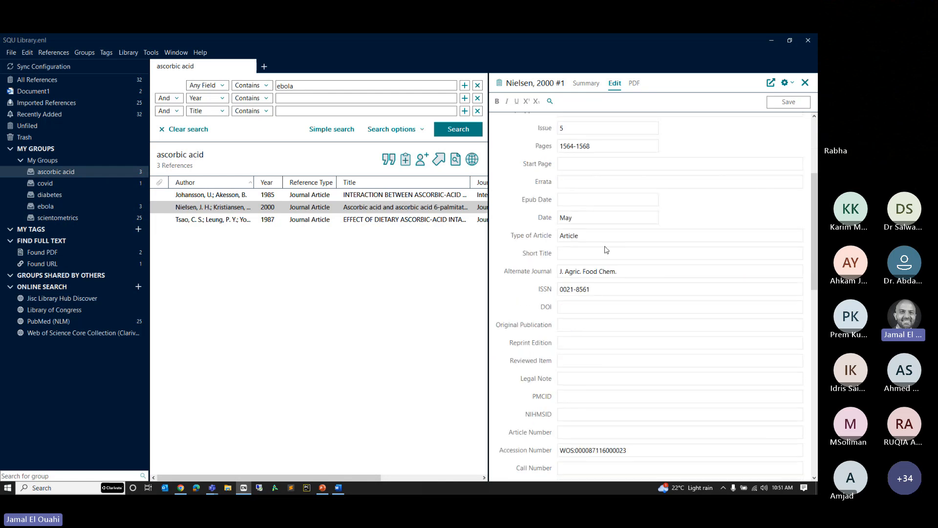
Clear the Type of Article and Accession Number fields in the 2000 egg yolk dispersions reference
{"action": "double_click", "coordinate": [606, 235]}
{"action": "key", "text": "BackSpace"}
{"action": "scroll", "coordinate": [586, 293], "scroll_direction": "down", "scroll_amount": 5}
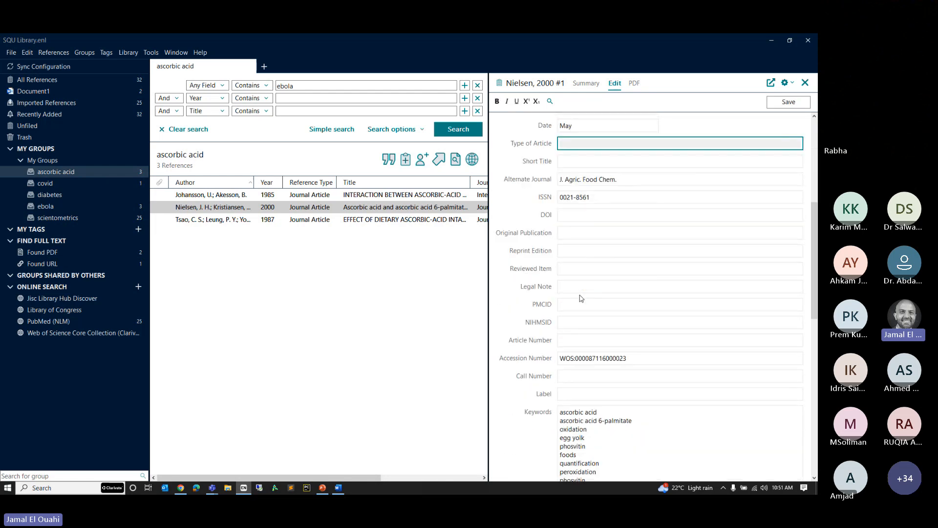
{"action": "left_click_drag", "start_coordinate": [650, 265], "coordinate": [381, 267]}
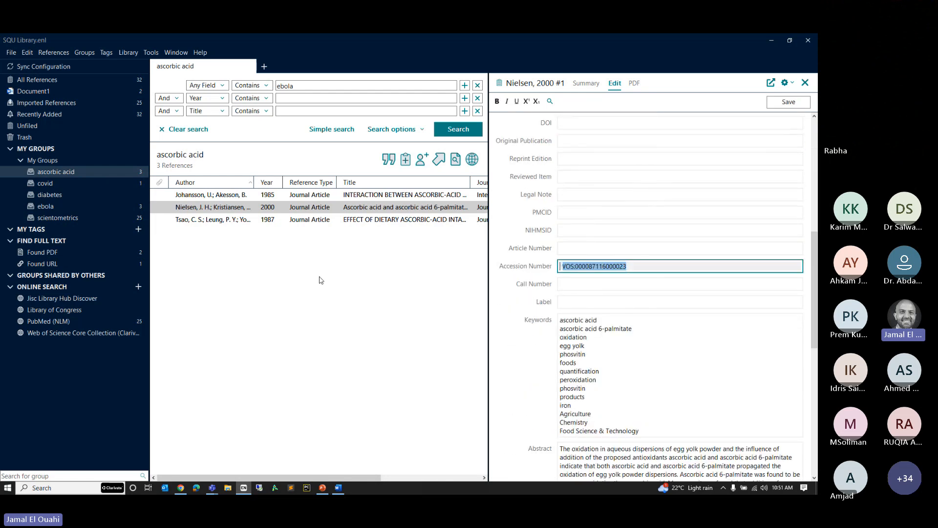
{"action": "scroll", "coordinate": [660, 354], "scroll_direction": "down", "scroll_amount": 9}
Clear the reference's URL field and commit the edits by selecting the 1985 reference and returning to the 2000 one
{"action": "triple_click", "coordinate": [683, 344]}
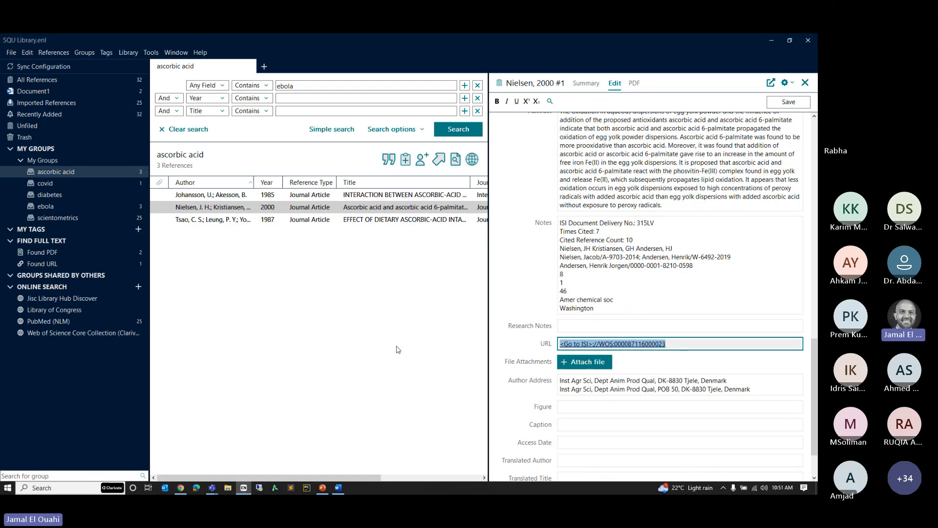
{"action": "key", "text": "BackSpace"}
{"action": "scroll", "coordinate": [660, 311], "scroll_direction": "up", "scroll_amount": 3}
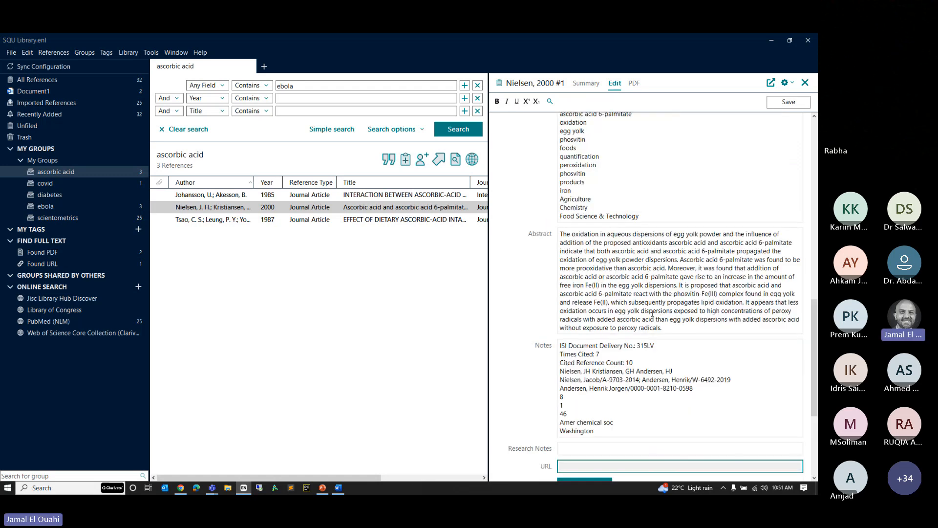
{"action": "left_click", "coordinate": [367, 198]}
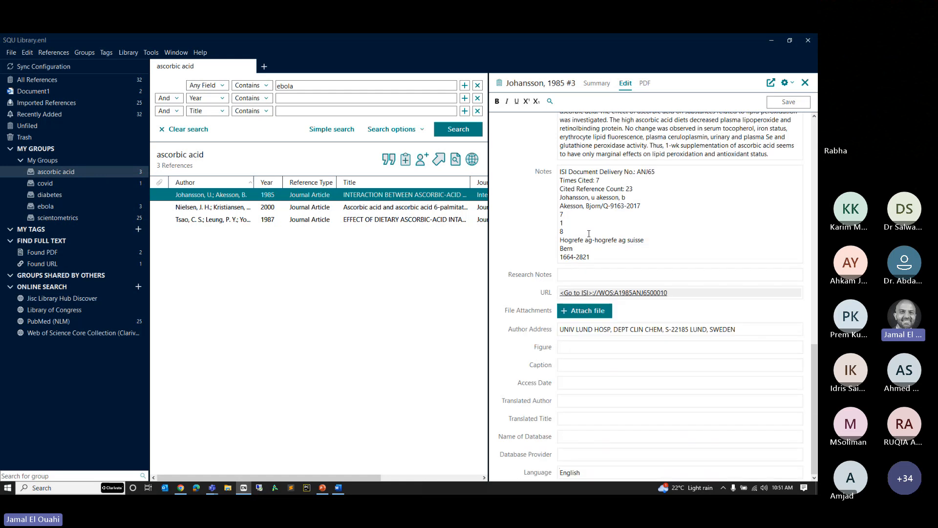
{"action": "left_click", "coordinate": [446, 209]}
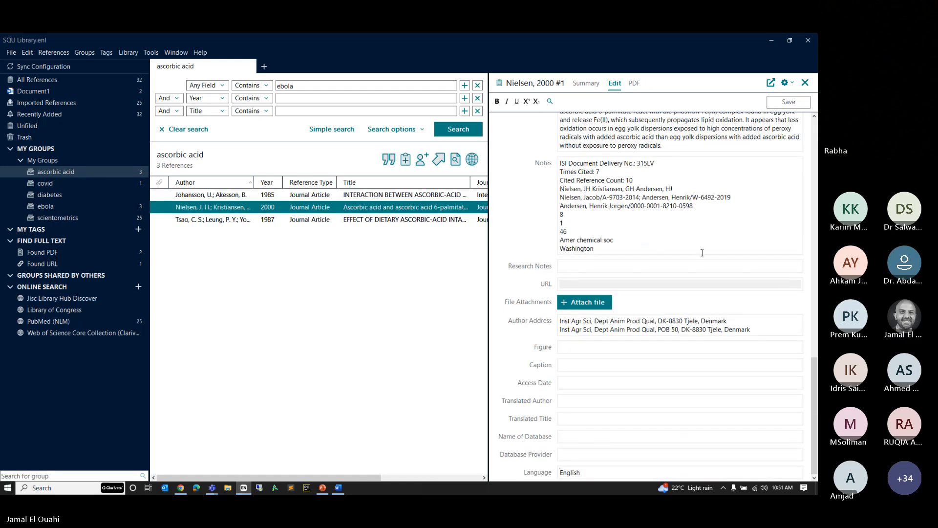
{"action": "scroll", "coordinate": [725, 259], "scroll_direction": "up", "scroll_amount": 15}
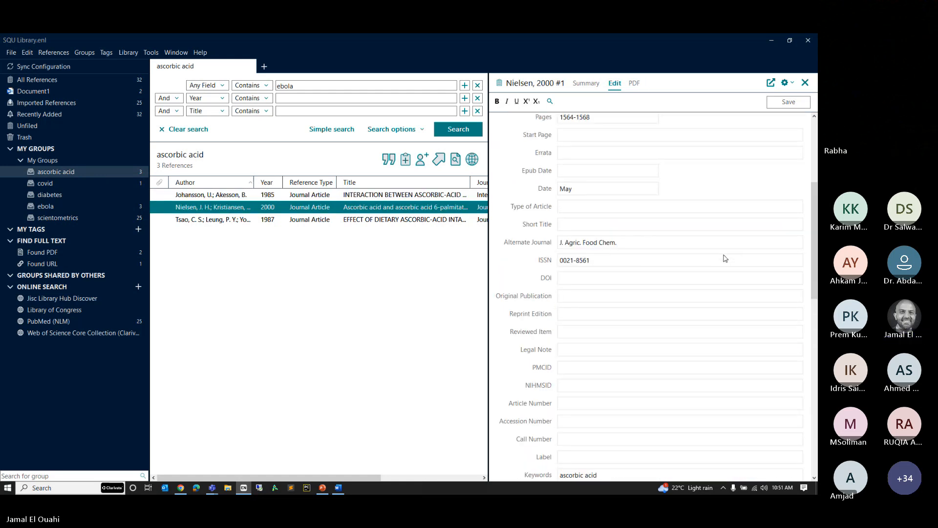
{"action": "scroll", "coordinate": [724, 254], "scroll_direction": "up", "scroll_amount": 3}
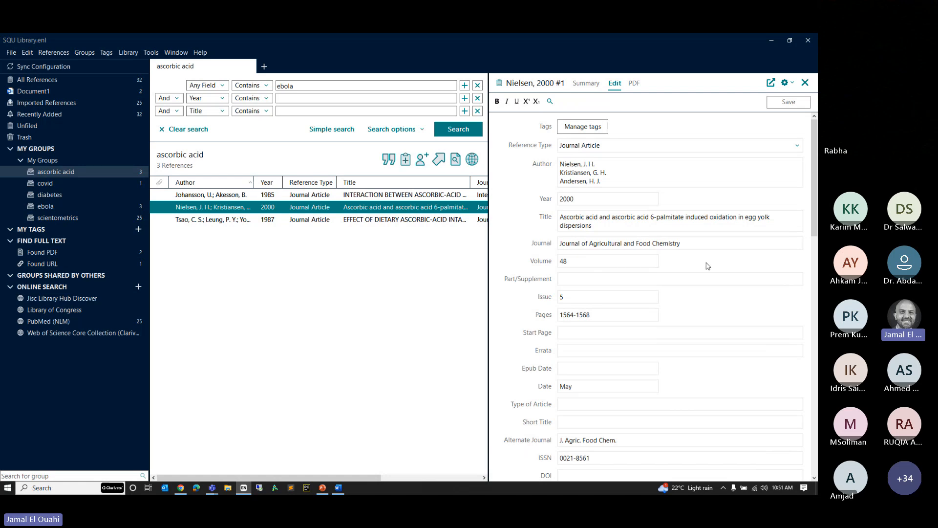
Switch to Word and update the document's citations and bibliography
{"action": "left_click", "coordinate": [338, 487]}
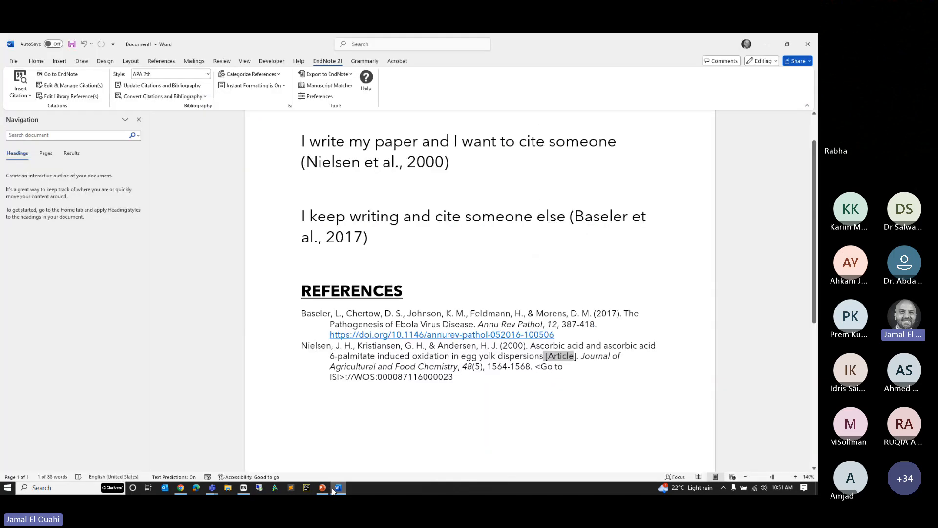
{"action": "left_click", "coordinate": [453, 258]}
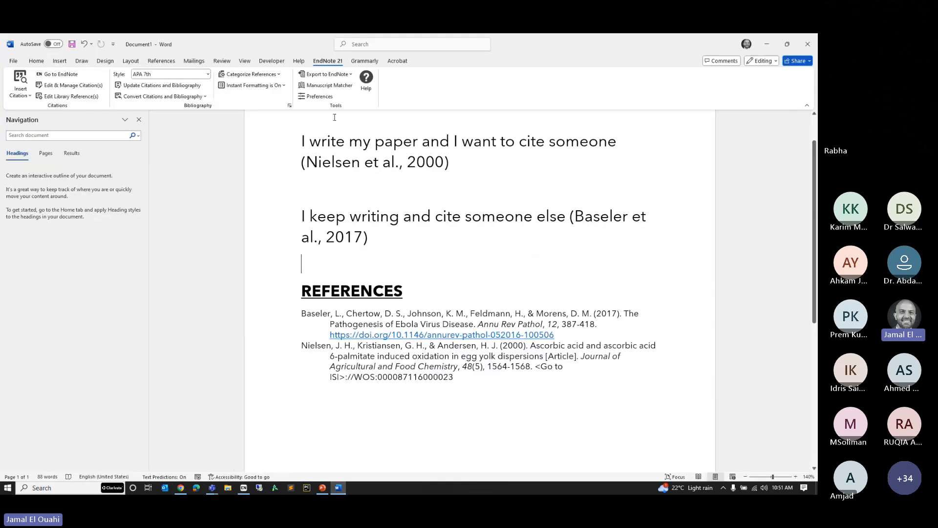
{"action": "left_click", "coordinate": [167, 85]}
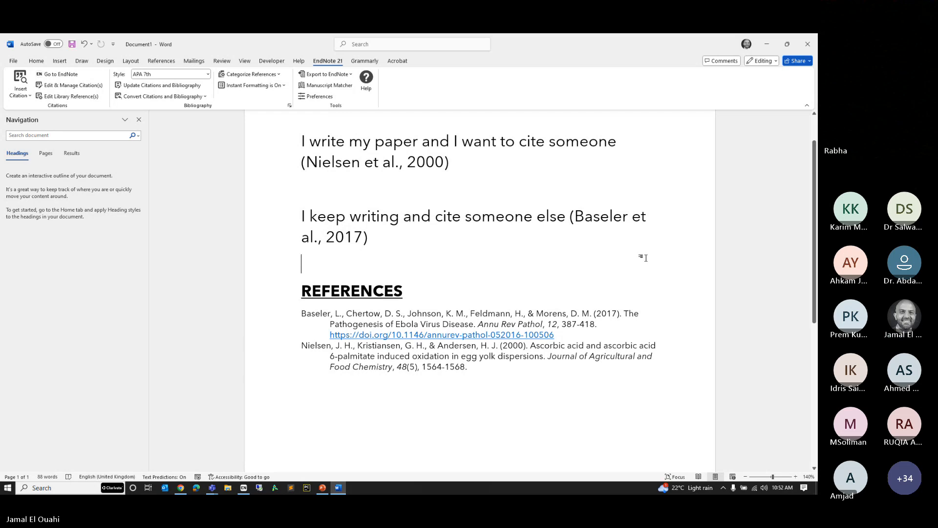
{"action": "left_click", "coordinate": [503, 364]}
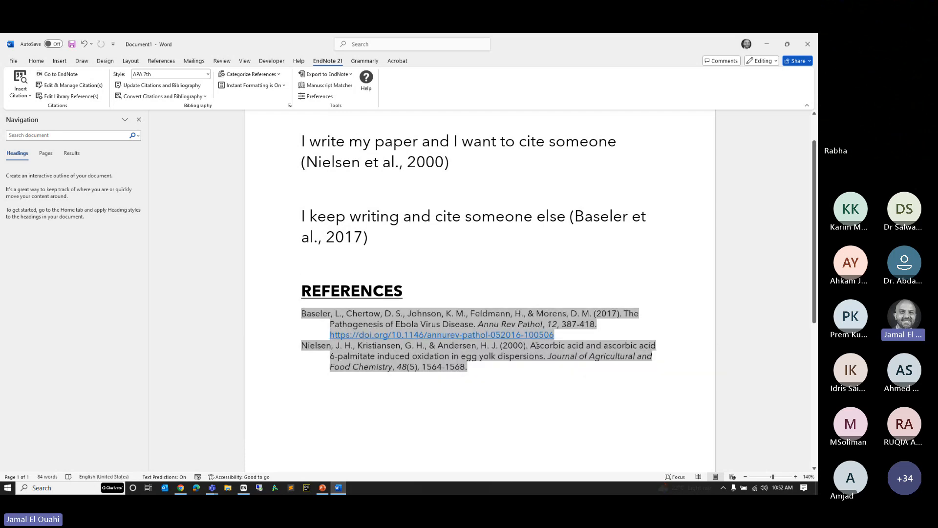
{"action": "scroll", "coordinate": [472, 236], "scroll_direction": "up", "scroll_amount": 2}
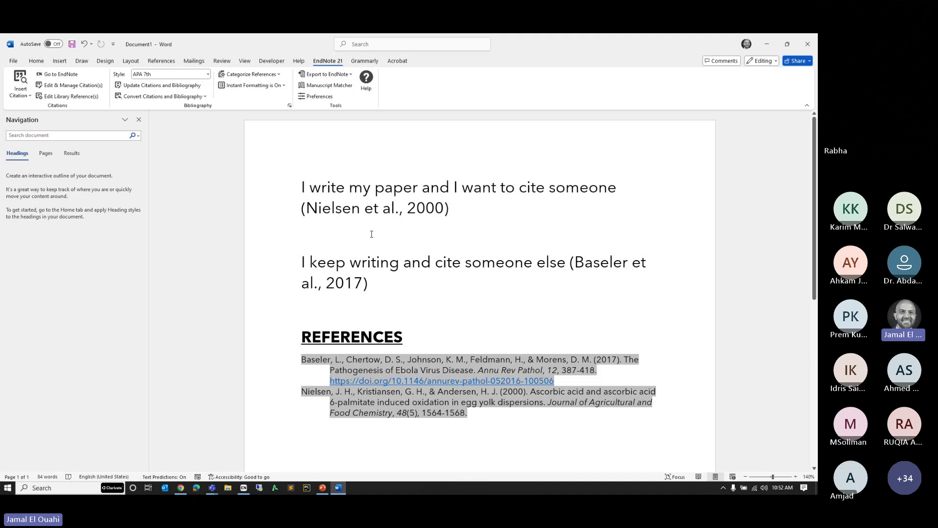
Add a new line reading "I cite another paper" below the second cited sentence
{"action": "left_click", "coordinate": [371, 234]}
{"action": "left_click", "coordinate": [404, 284]}
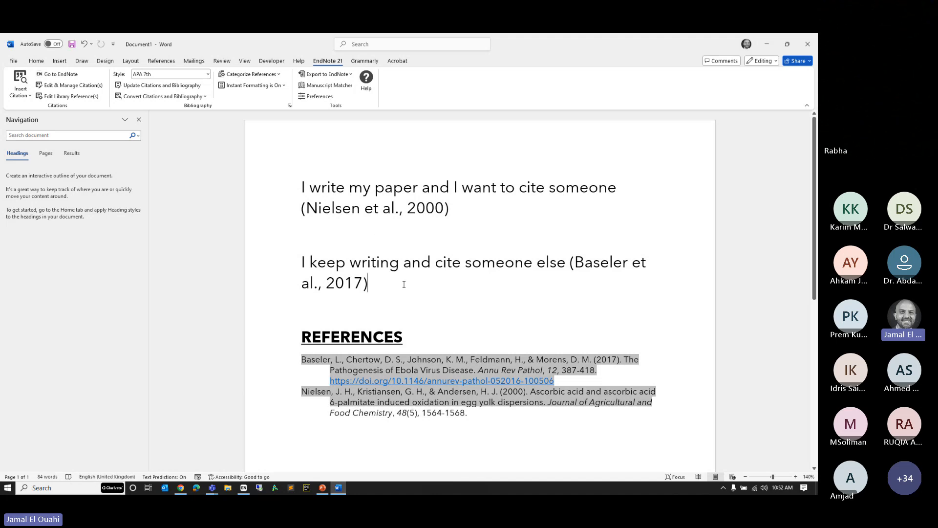
{"action": "key", "text": "Return"}
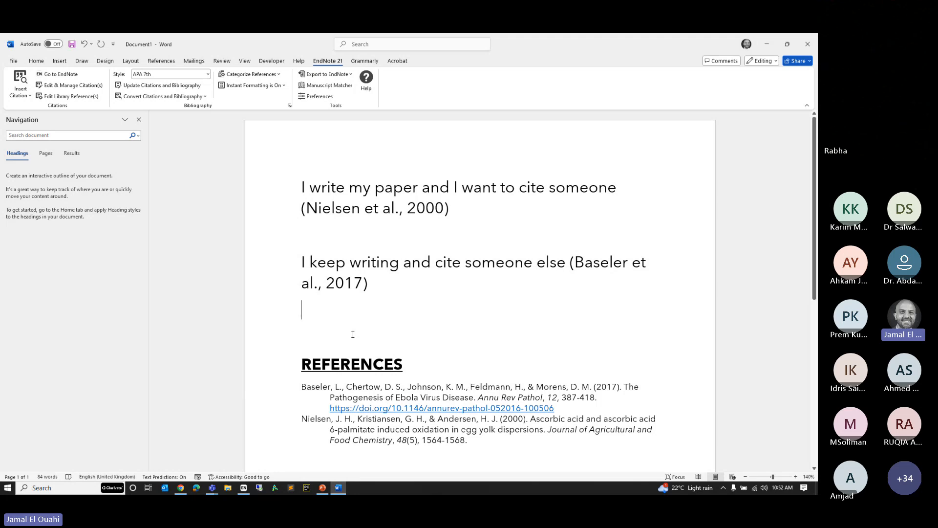
{"action": "type", "text": "I cite an"}
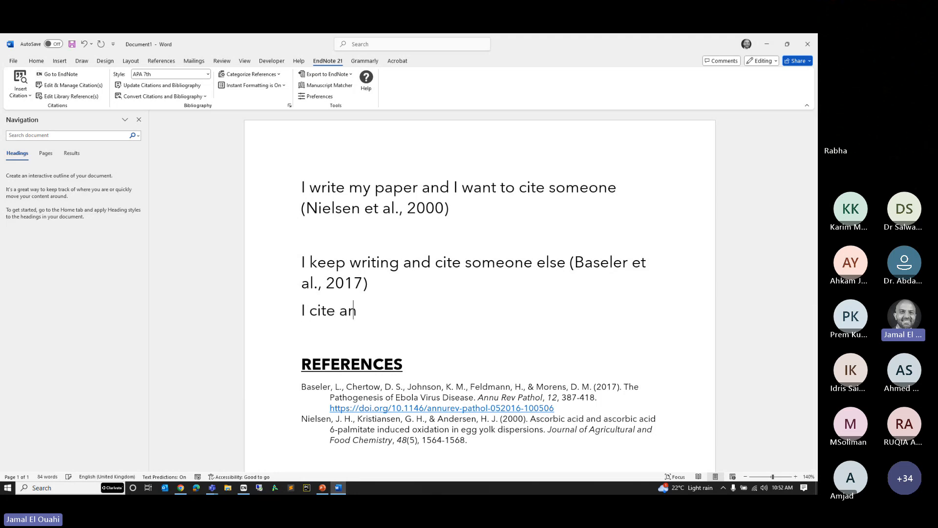
{"action": "type", "text": "other paper"}
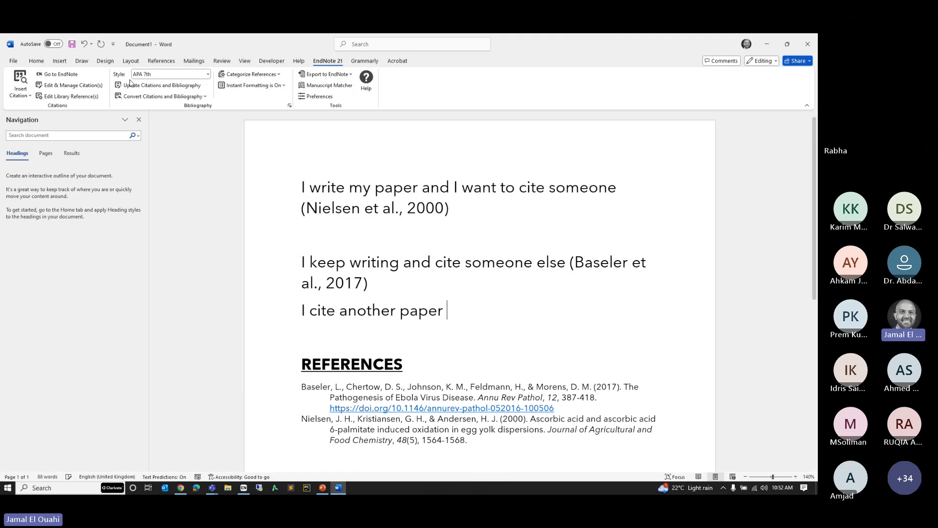
Reword the new line to "I cite several papers"
{"action": "left_click", "coordinate": [357, 311]}
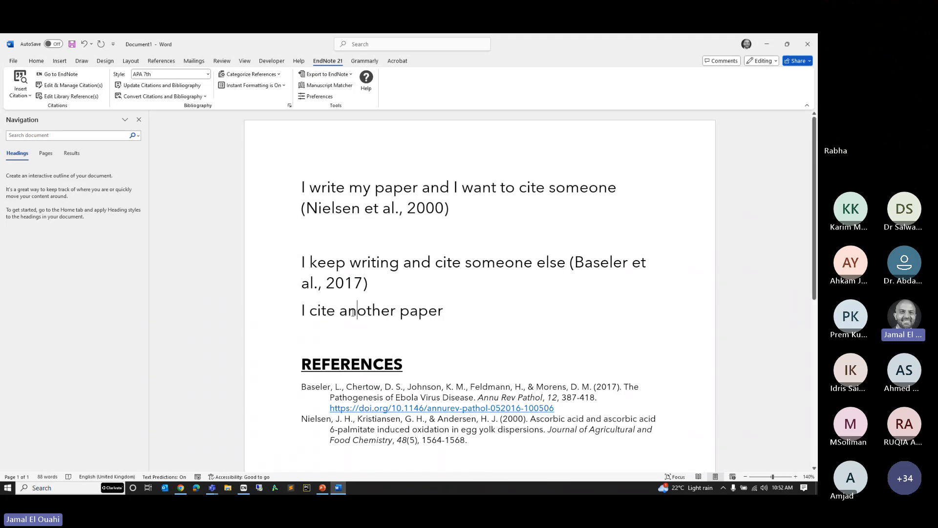
{"action": "left_click_drag", "start_coordinate": [356, 312], "coordinate": [340, 312]}
{"action": "type", "text": "severa"}
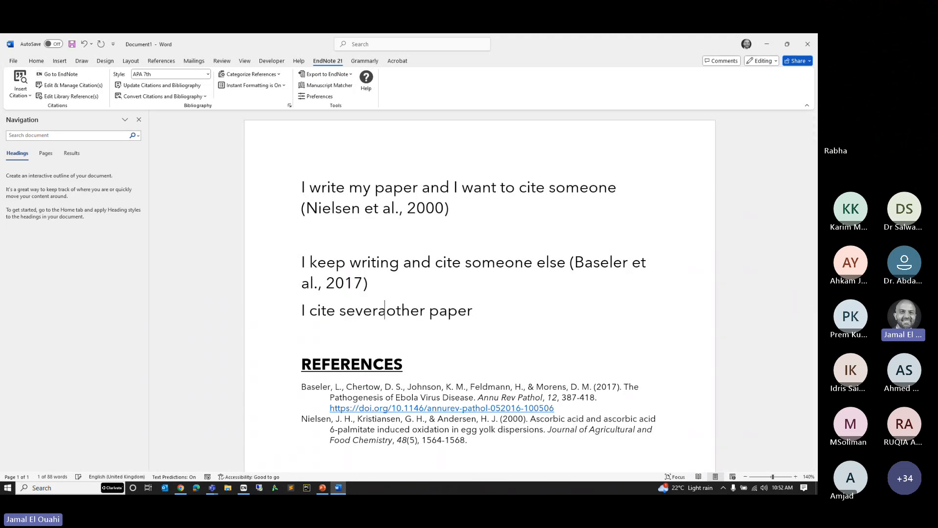
{"action": "type", "text": "l"}
{"action": "key", "text": "Delete"}
{"action": "key", "text": "Delete"}
{"action": "key", "text": "Delete"}
{"action": "key", "text": "Delete"}
{"action": "key", "text": "Delete"}
{"action": "key", "text": "Delete"}
{"action": "key", "text": "End"}
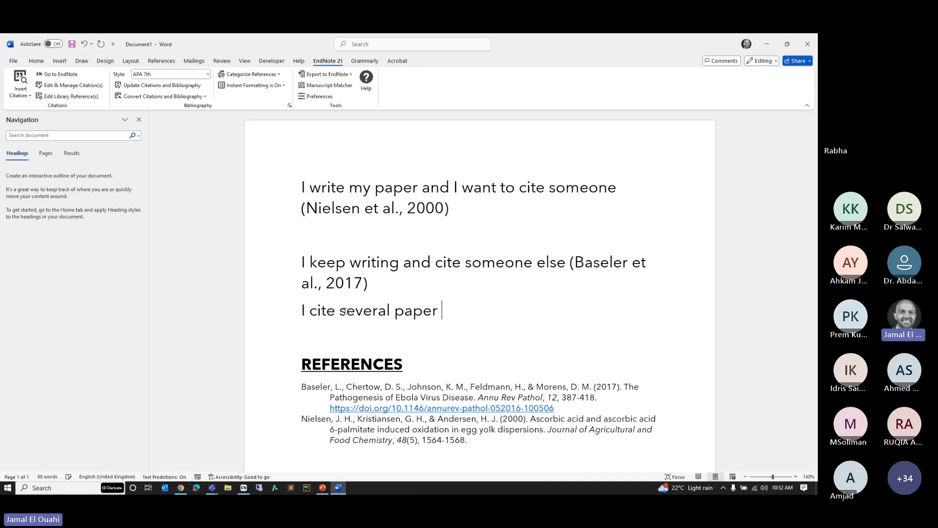
{"action": "type", "text": "s"}
{"action": "key", "text": "BackSpace"}
{"action": "key", "text": "BackSpace"}
{"action": "type", "text": "s"}
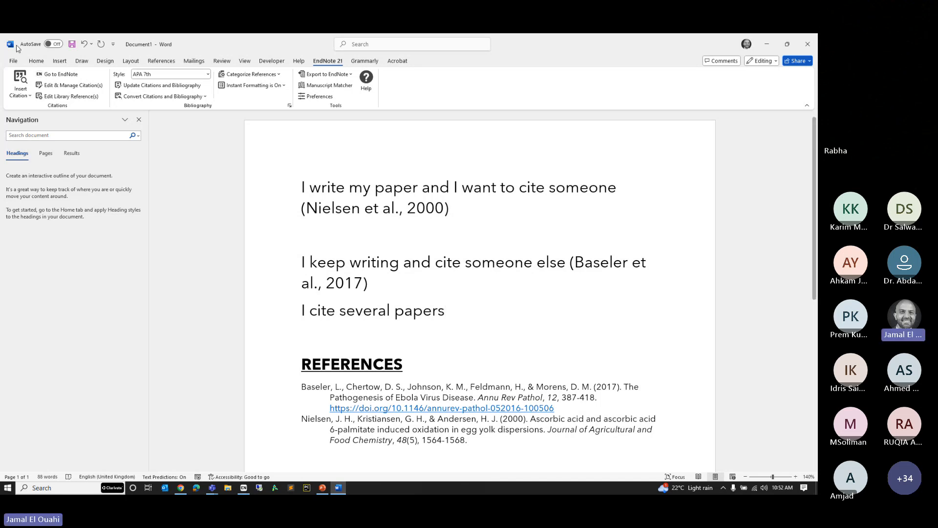
Search the library for publication and insert all matching references as one grouped citation after "I cite several papers"
{"action": "left_click", "coordinate": [20, 81]}
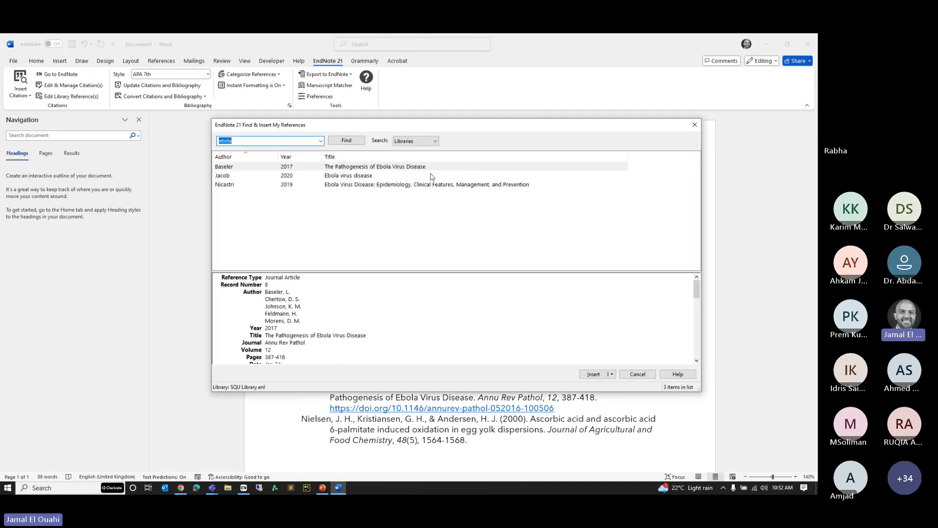
{"action": "left_click_drag", "start_coordinate": [418, 169], "coordinate": [363, 194]}
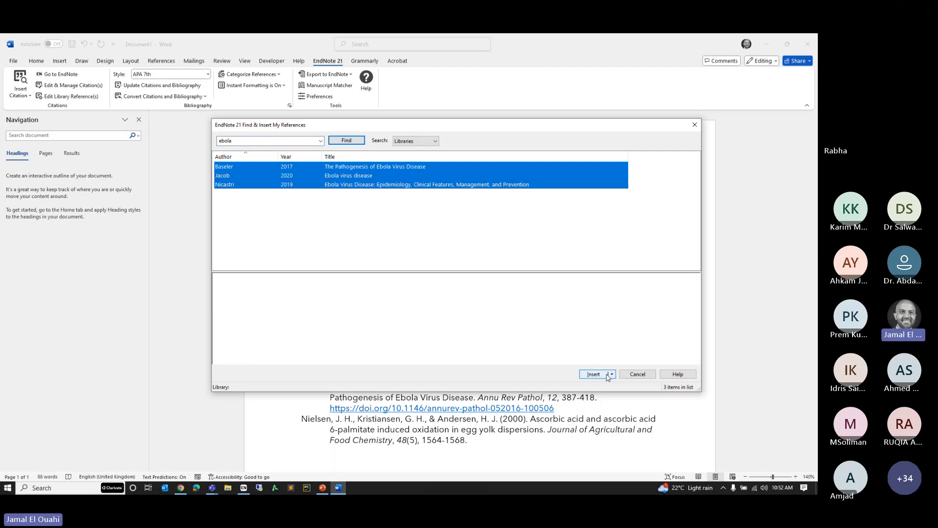
{"action": "left_click", "coordinate": [250, 141]}
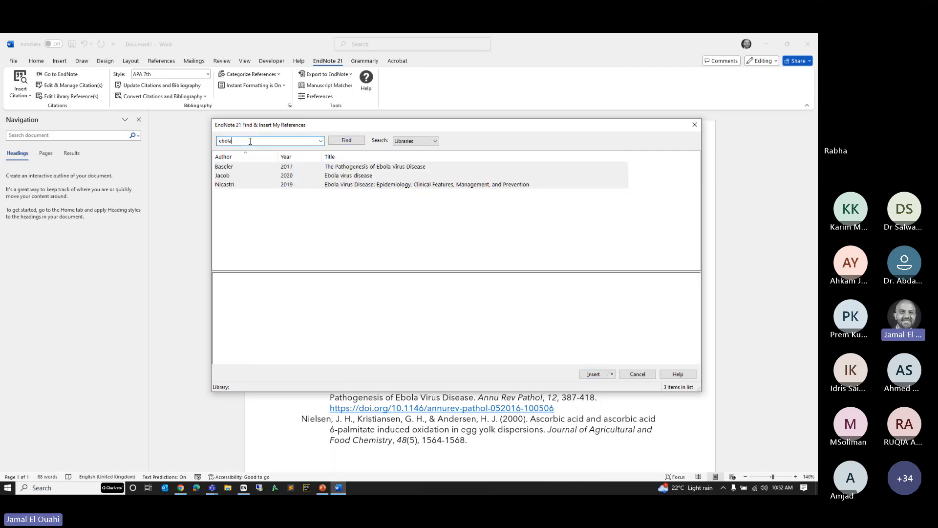
{"action": "double_click", "coordinate": [250, 141]}
{"action": "type", "text": "publication"}
{"action": "key", "text": "Return"}
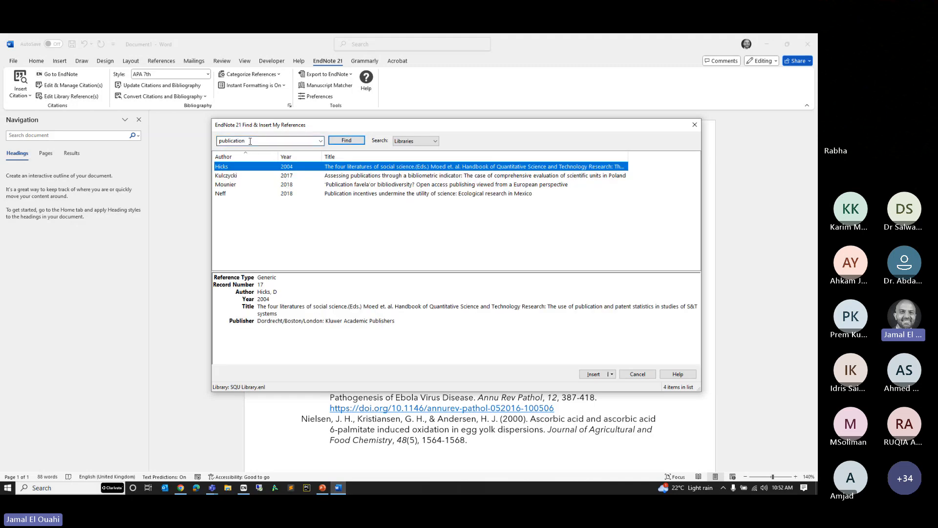
{"action": "left_click", "coordinate": [232, 194], "text": "shift"}
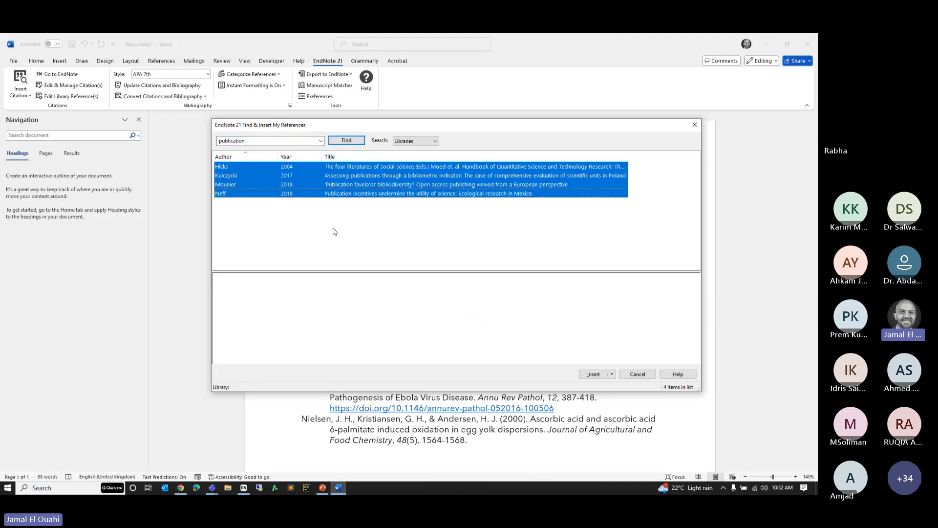
{"action": "left_click", "coordinate": [593, 375]}
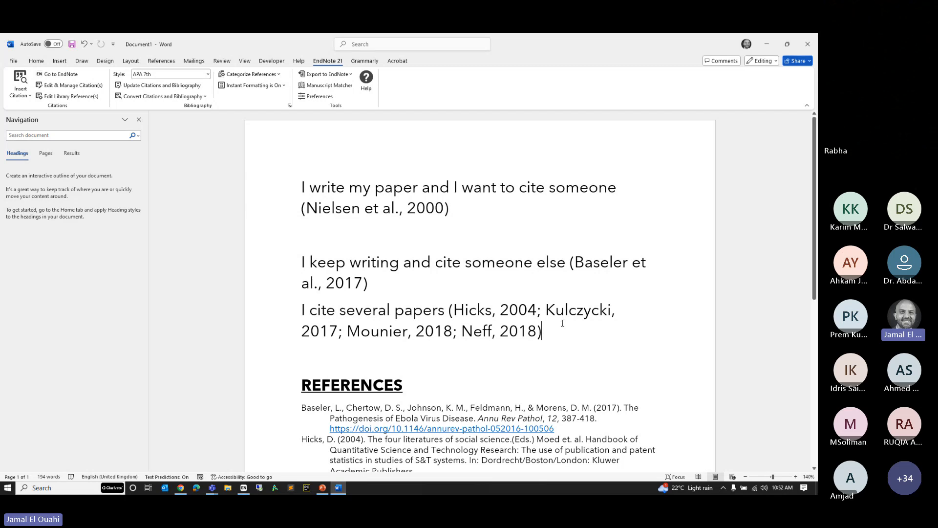
{"action": "scroll", "coordinate": [571, 350], "scroll_direction": "down", "scroll_amount": 5}
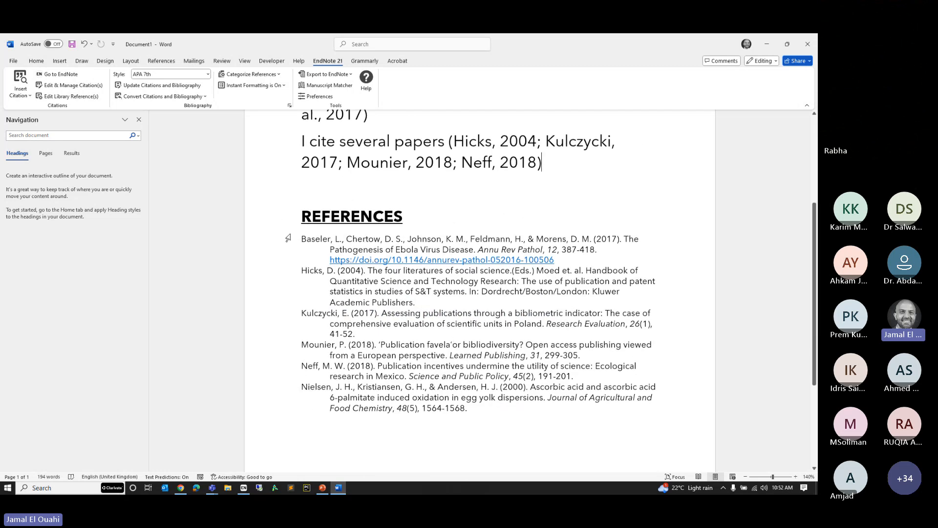
Remove the empty line between the first and second cited sentences
{"action": "left_click", "coordinate": [307, 236]}
{"action": "scroll", "coordinate": [582, 377], "scroll_direction": "up", "scroll_amount": 5}
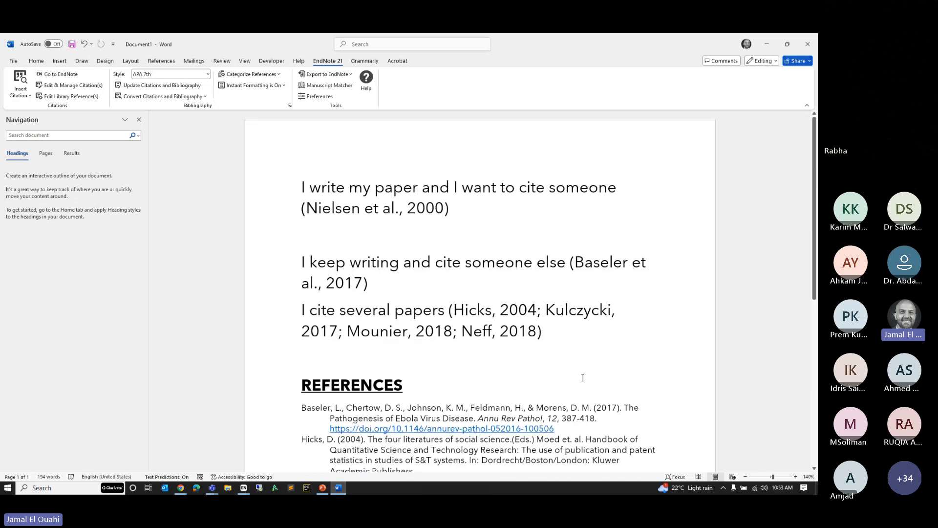
{"action": "left_click", "coordinate": [445, 242]}
{"action": "key", "text": "Delete"}
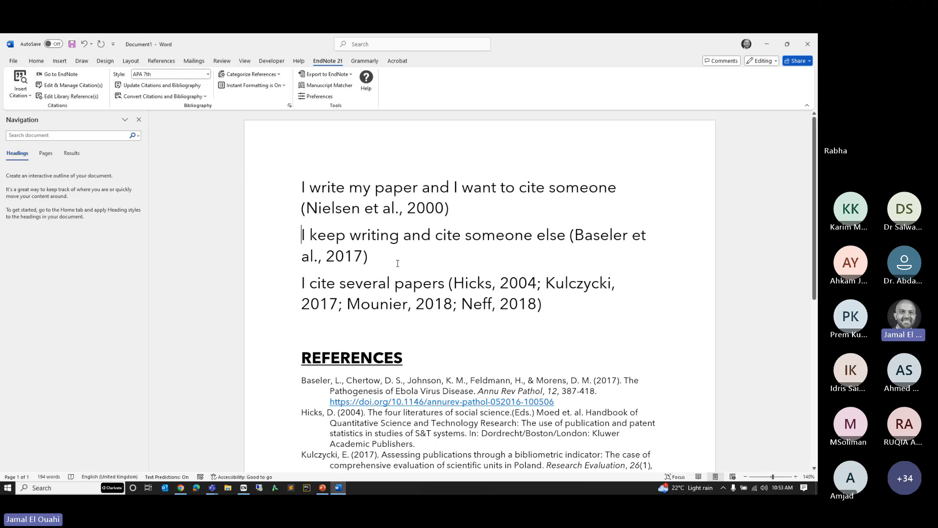
Switch the document's citation output style to Numbered and review the reformatted citations and reference list
{"action": "left_click", "coordinate": [378, 208]}
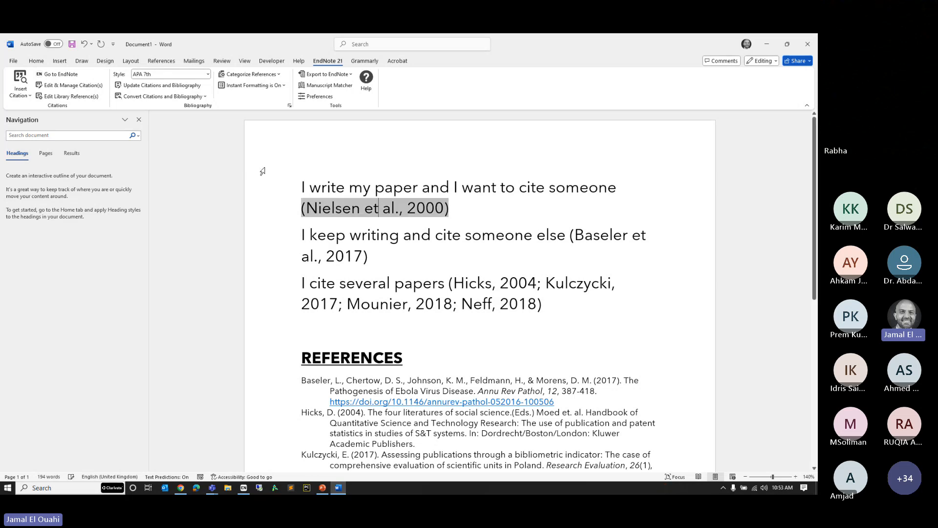
{"action": "left_click", "coordinate": [207, 74]}
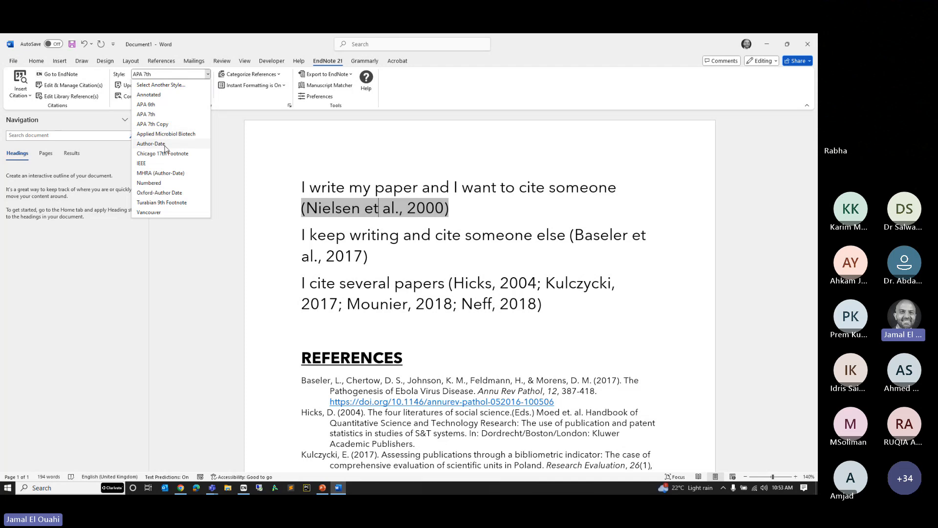
{"action": "left_click", "coordinate": [149, 183]}
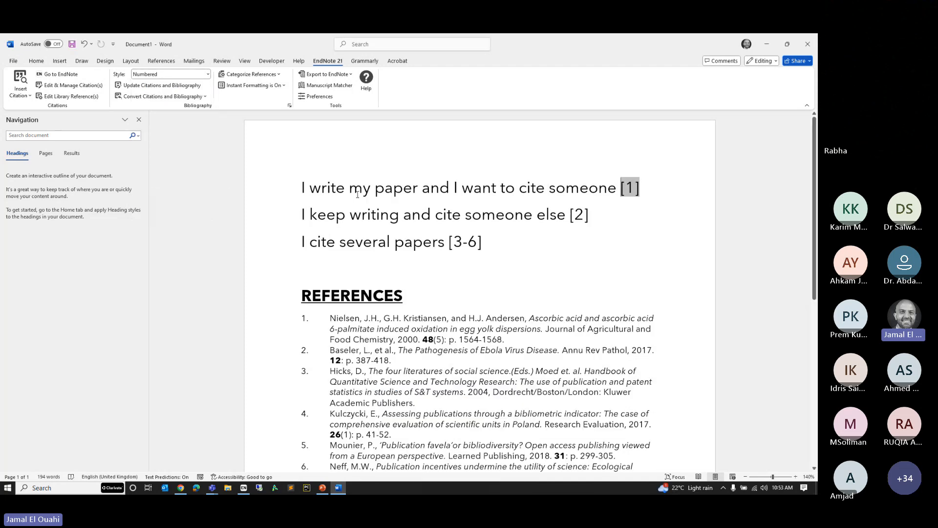
{"action": "scroll", "coordinate": [588, 203], "scroll_direction": "down", "scroll_amount": 1}
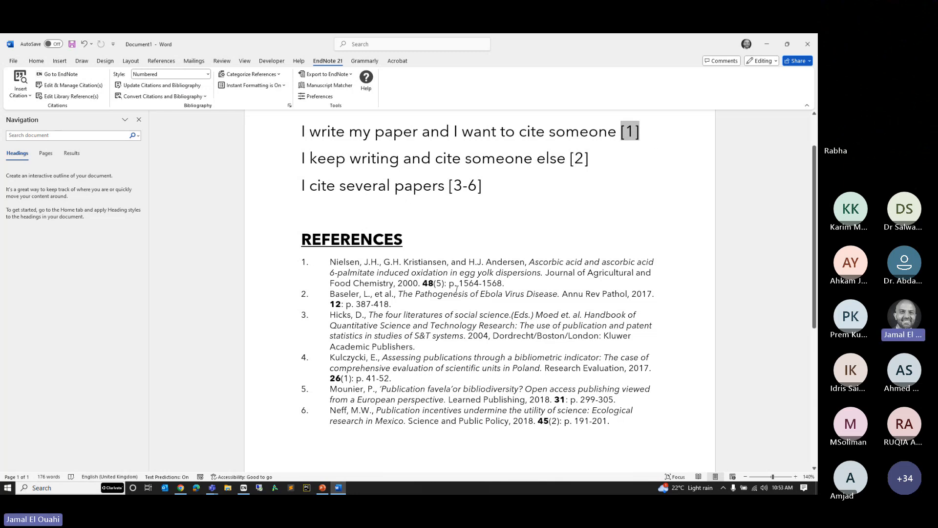
{"action": "scroll", "coordinate": [528, 212], "scroll_direction": "up", "scroll_amount": 2}
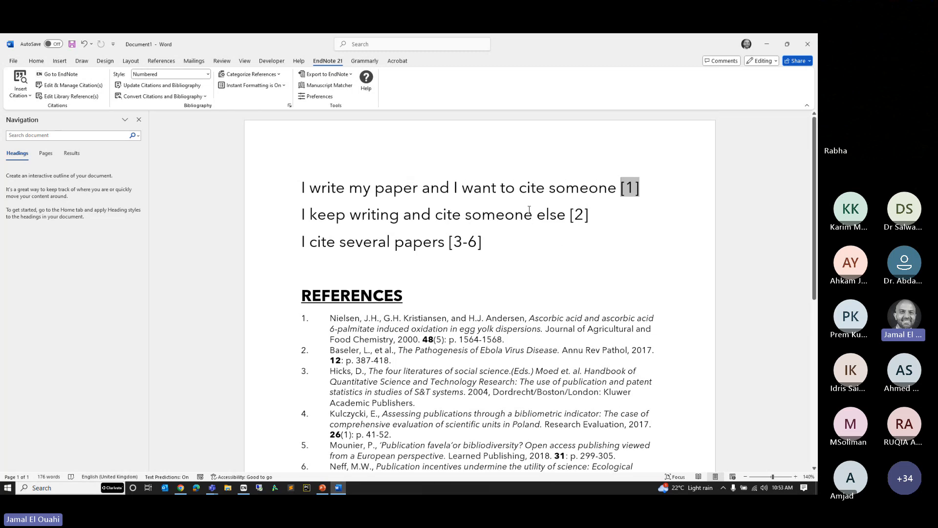
Move the line "I cite several papers" with its grouped citation above the first sentence
{"action": "left_click_drag", "start_coordinate": [601, 213], "coordinate": [279, 220]}
{"action": "left_click_drag", "start_coordinate": [549, 242], "coordinate": [203, 230]}
{"action": "key", "text": "ctrl+c"}
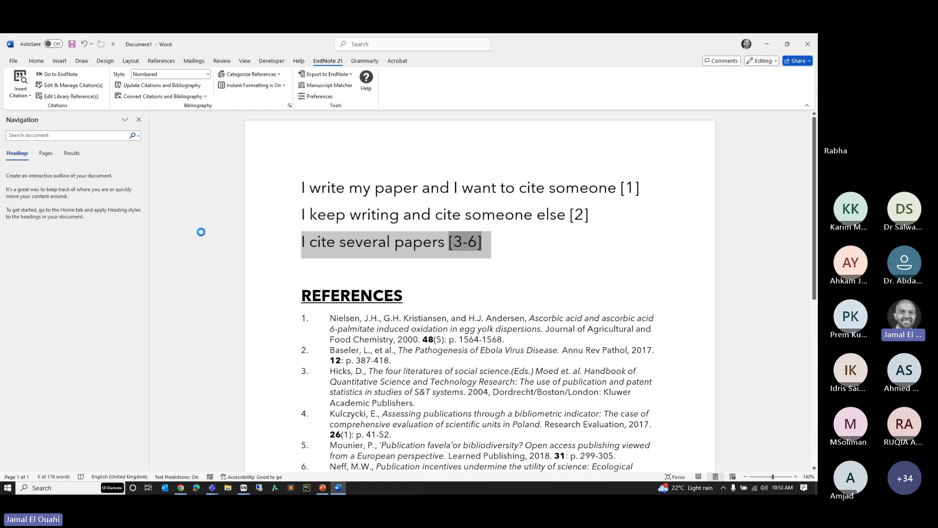
{"action": "key", "text": "Delete"}
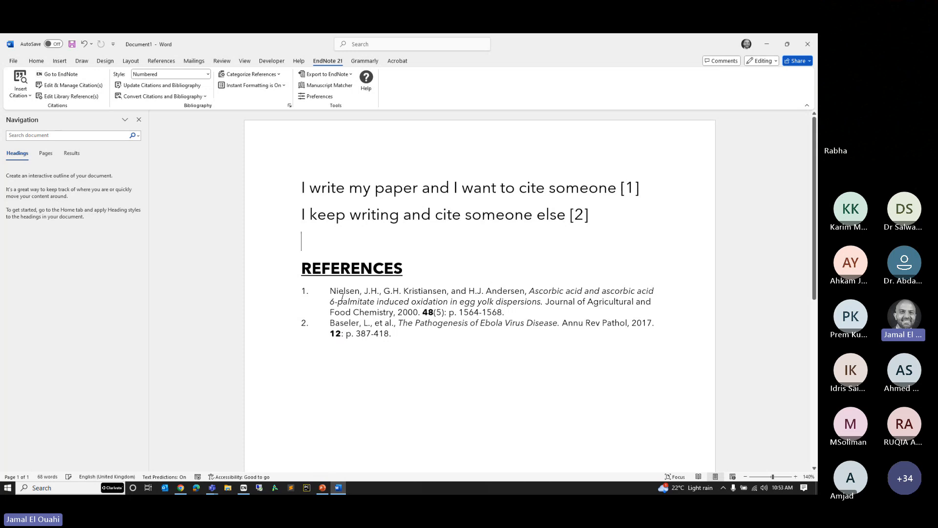
{"action": "left_click", "coordinate": [298, 177]}
{"action": "key", "text": "ctrl+v"}
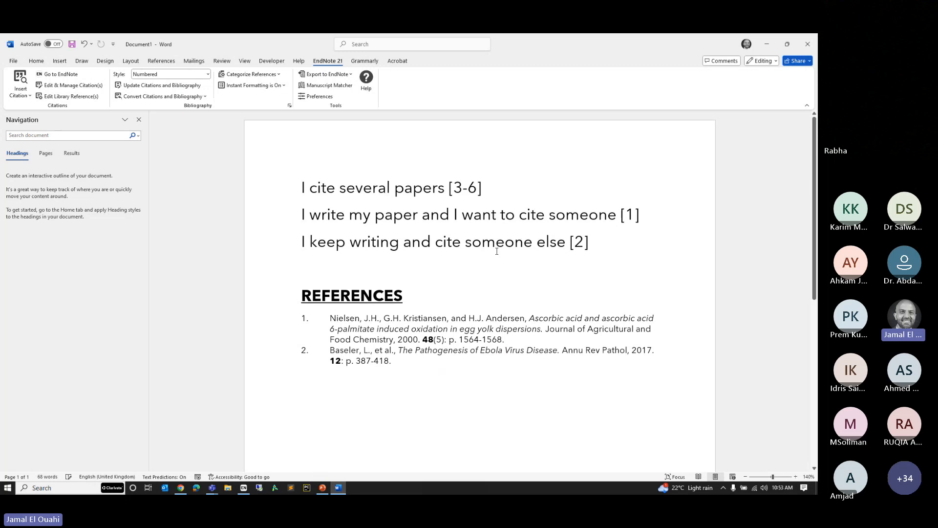
Examine the numbering of the three in-text citations and compare it with the order of the reference list
{"action": "left_click", "coordinate": [458, 187]}
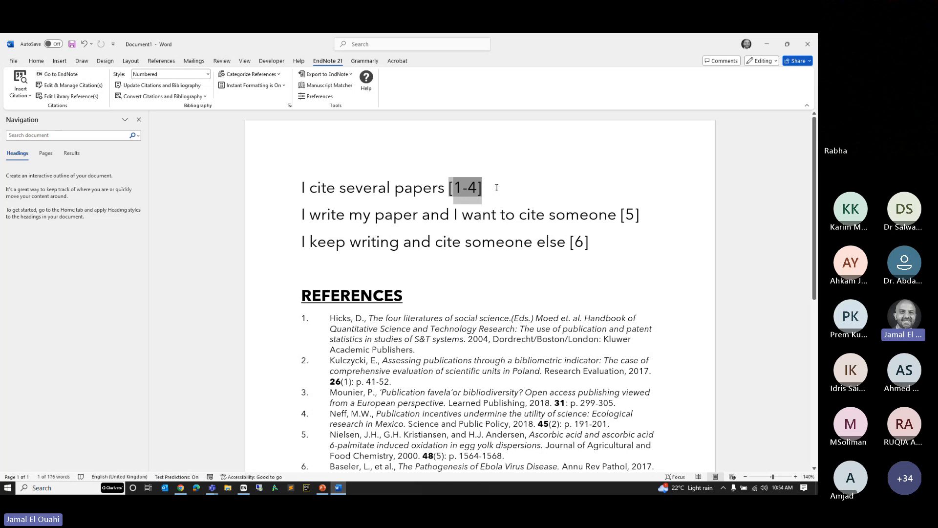
{"action": "left_click", "coordinate": [636, 214]}
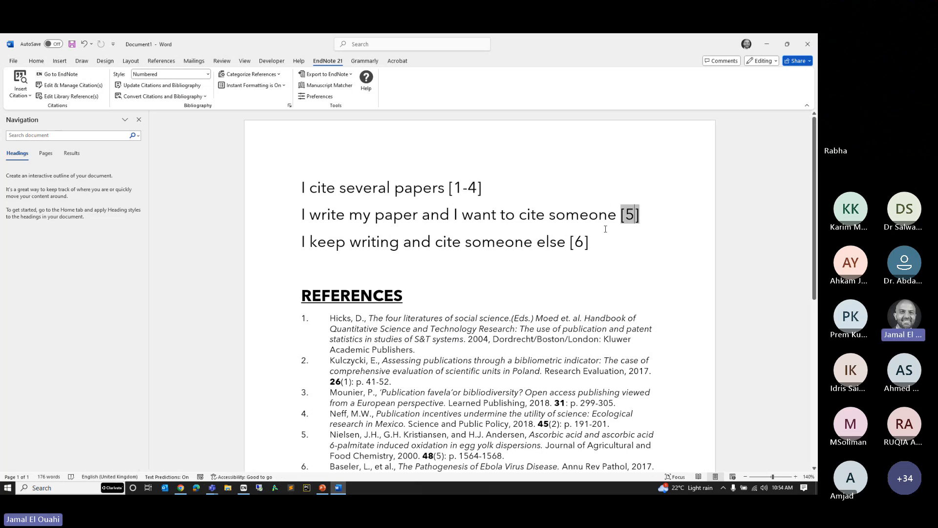
{"action": "left_click", "coordinate": [581, 244]}
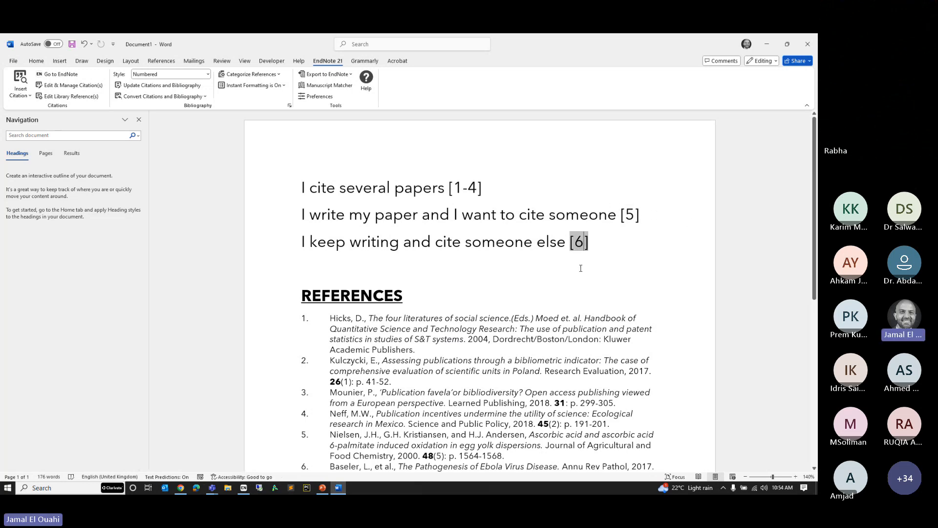
{"action": "scroll", "coordinate": [581, 268], "scroll_direction": "down", "scroll_amount": 3}
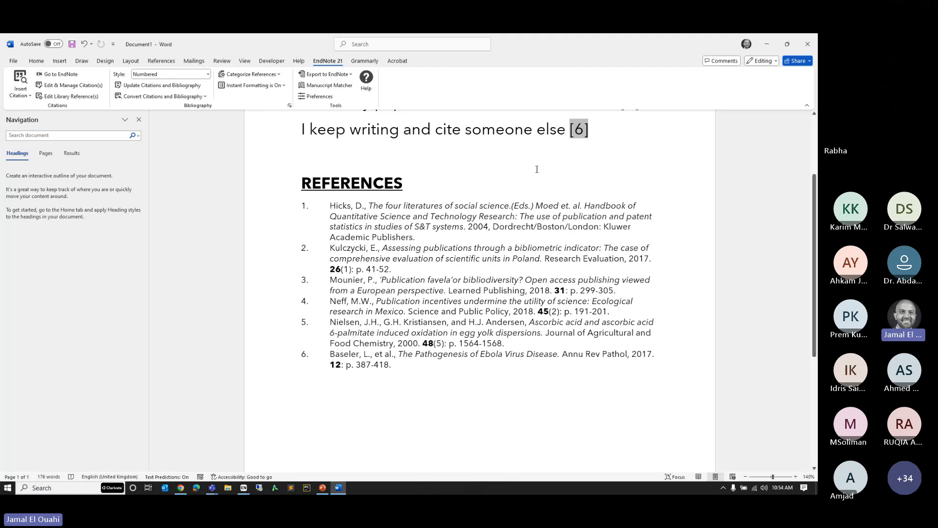
{"action": "scroll", "coordinate": [582, 150], "scroll_direction": "up", "scroll_amount": 3}
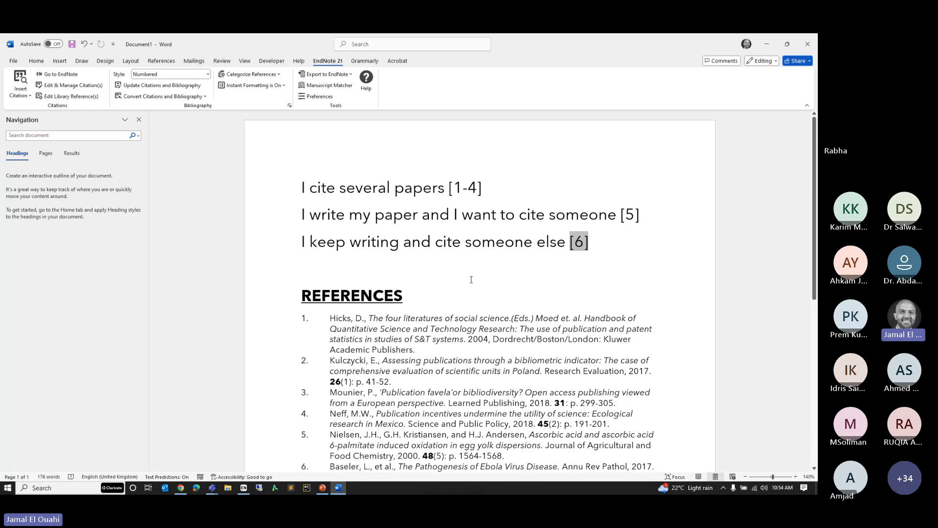
{"action": "left_click", "coordinate": [520, 318]}
{"action": "left_click", "coordinate": [455, 235]}
Change the font of the three cited sentences to Times New Roman and compare them with the reference list
{"action": "left_click_drag", "start_coordinate": [489, 263], "coordinate": [156, 152]}
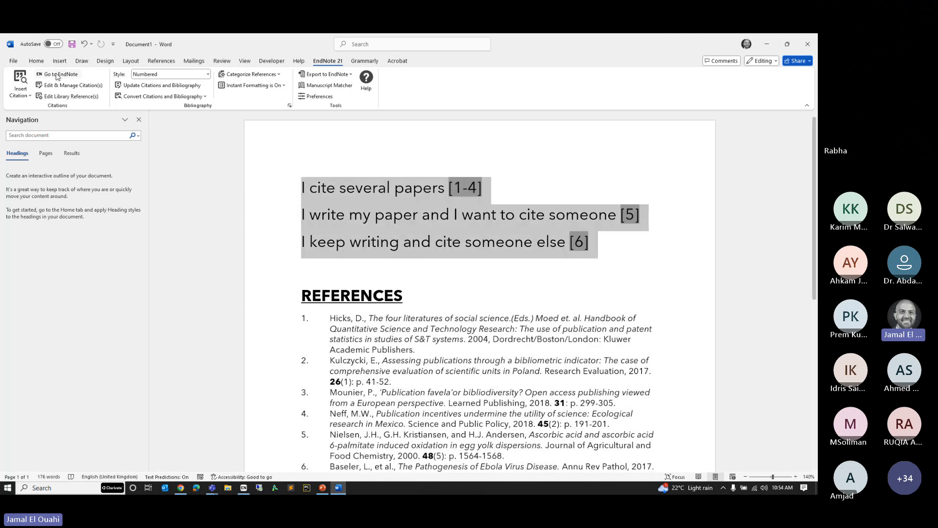
{"action": "left_click", "coordinate": [37, 61]}
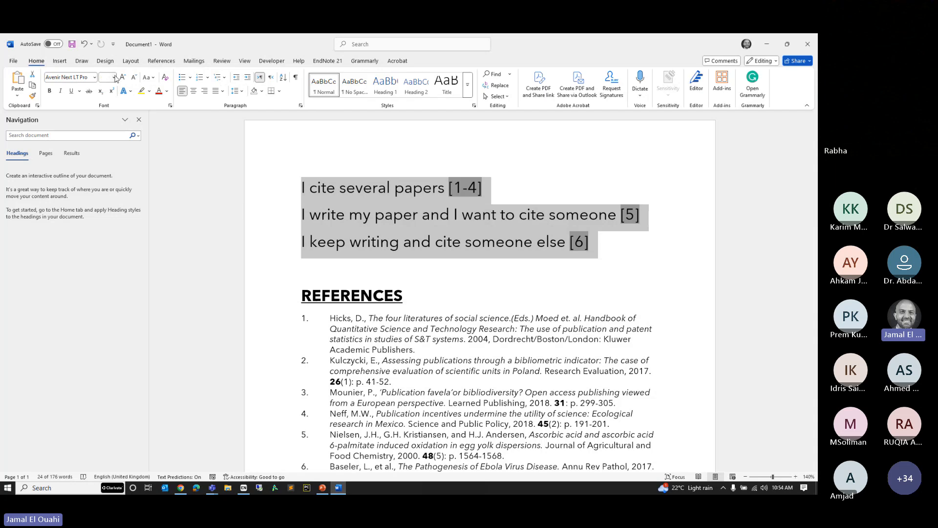
{"action": "left_click", "coordinate": [95, 77]}
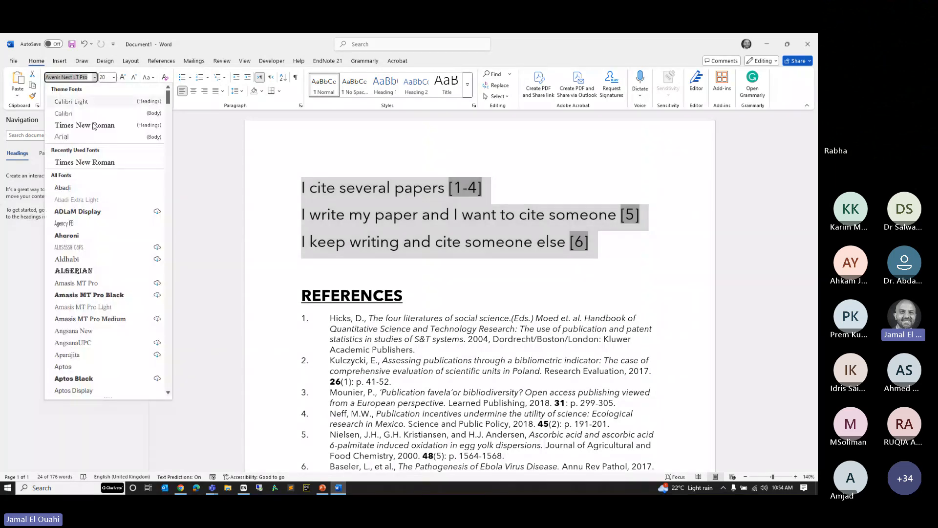
{"action": "left_click", "coordinate": [94, 162]}
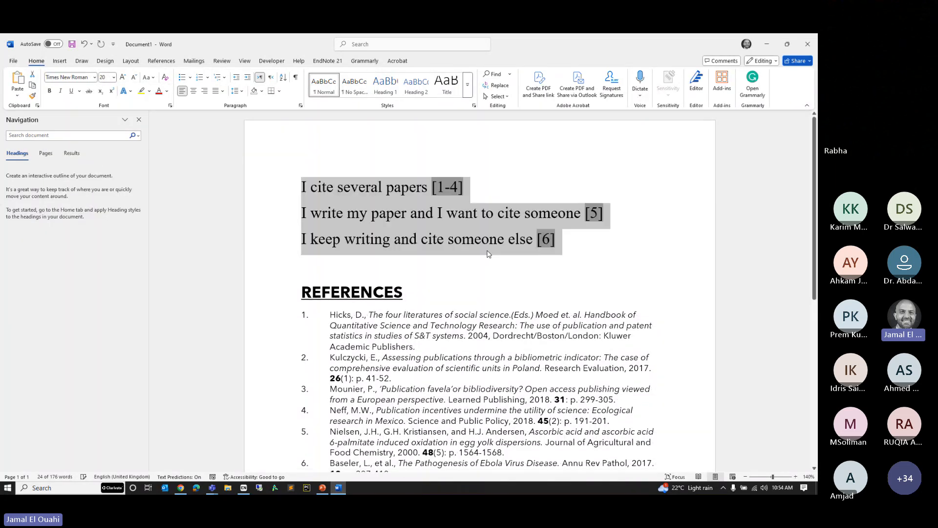
{"action": "left_click", "coordinate": [490, 239]}
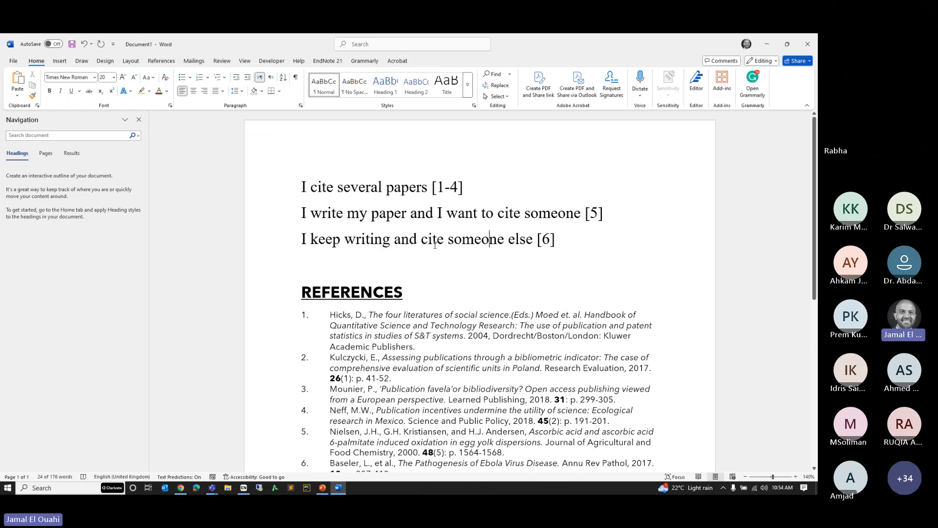
{"action": "scroll", "coordinate": [435, 245], "scroll_direction": "down", "scroll_amount": 2}
{"action": "left_click", "coordinate": [415, 285]}
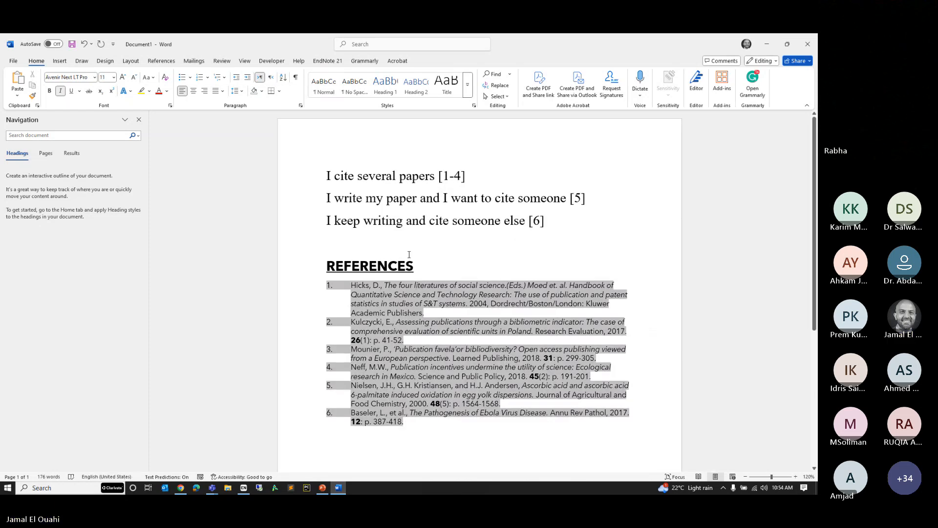
Delete the line "I keep writing and cite someone else" together with its citation
{"action": "left_click", "coordinate": [551, 233]}
{"action": "left_click_drag", "start_coordinate": [555, 219], "coordinate": [148, 215]}
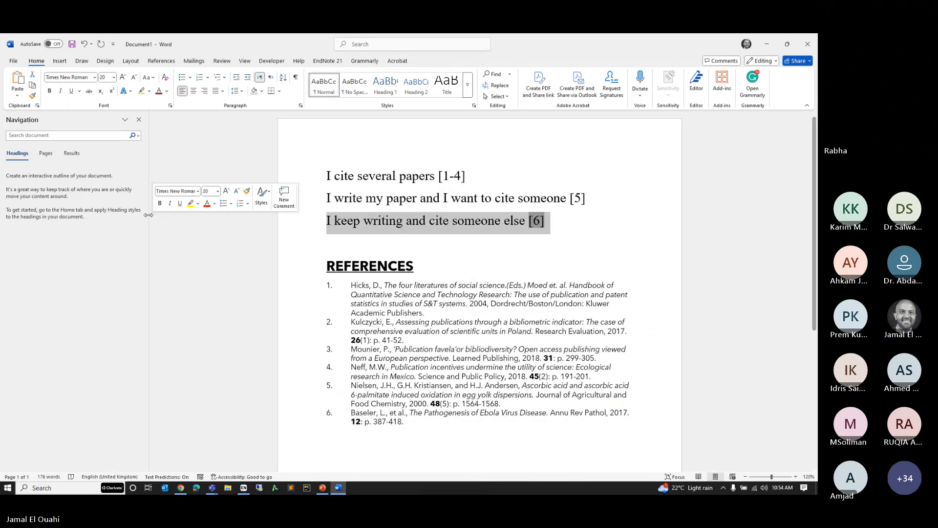
{"action": "key", "text": "Delete"}
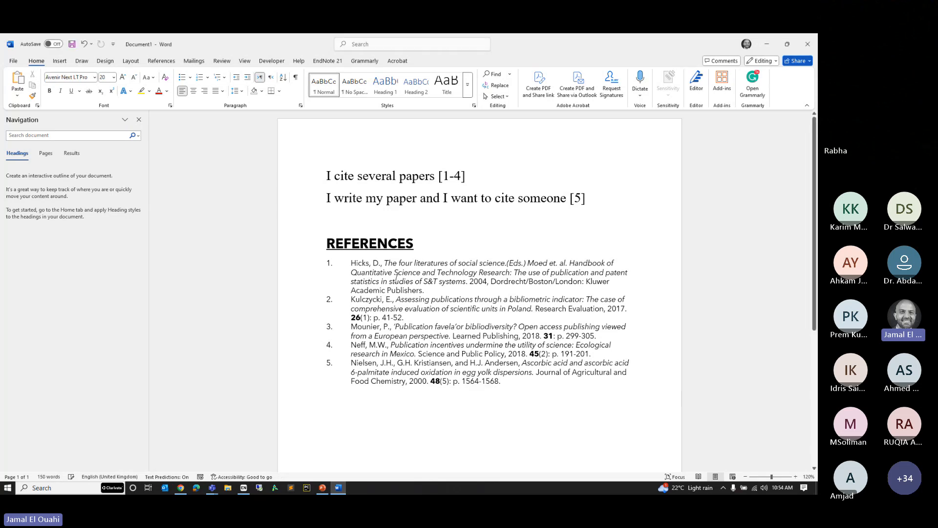
Set the font of the REFERENCES heading to Times New Roman
{"action": "left_click", "coordinate": [352, 243]}
{"action": "left_click_drag", "start_coordinate": [425, 243], "coordinate": [327, 218]}
{"action": "left_click", "coordinate": [95, 77]}
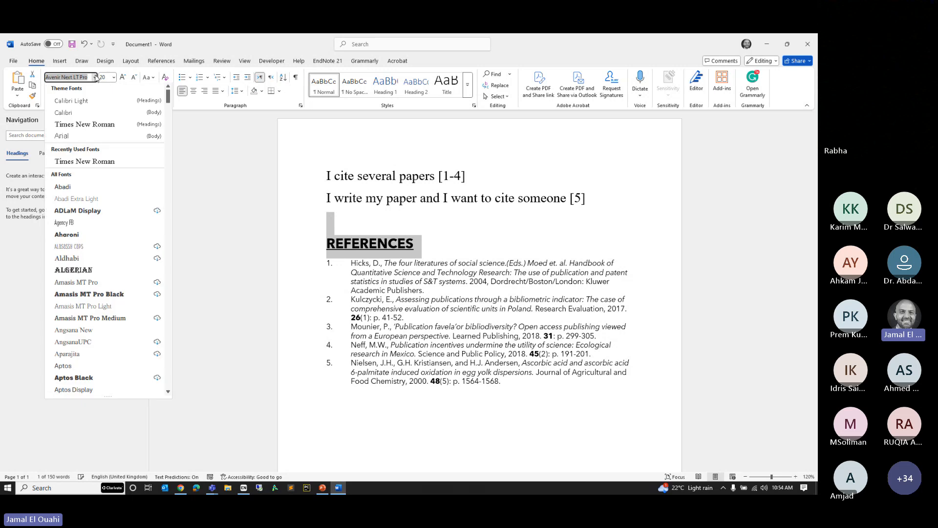
{"action": "left_click", "coordinate": [85, 124]}
{"action": "left_click", "coordinate": [478, 307]}
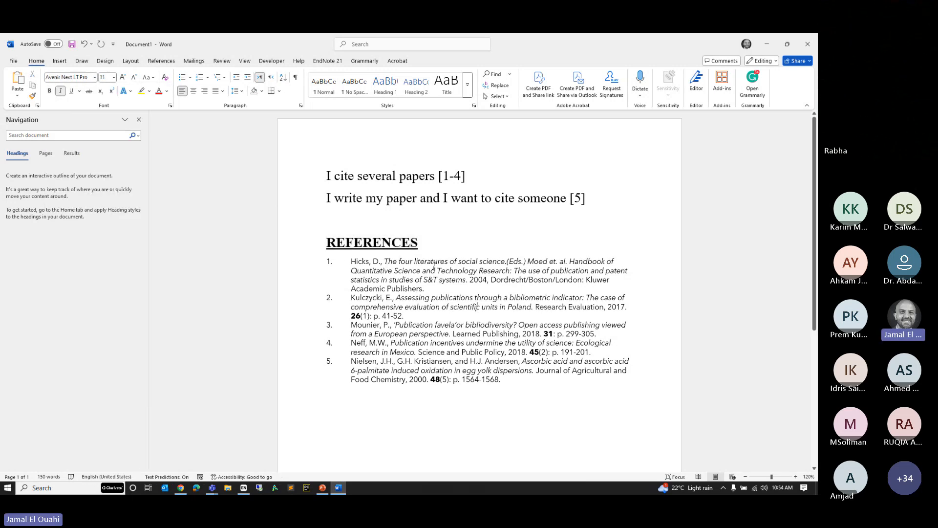
Open the EndNote bibliography layout settings and choose Times New Roman as the bibliography font
{"action": "left_click", "coordinate": [336, 61]}
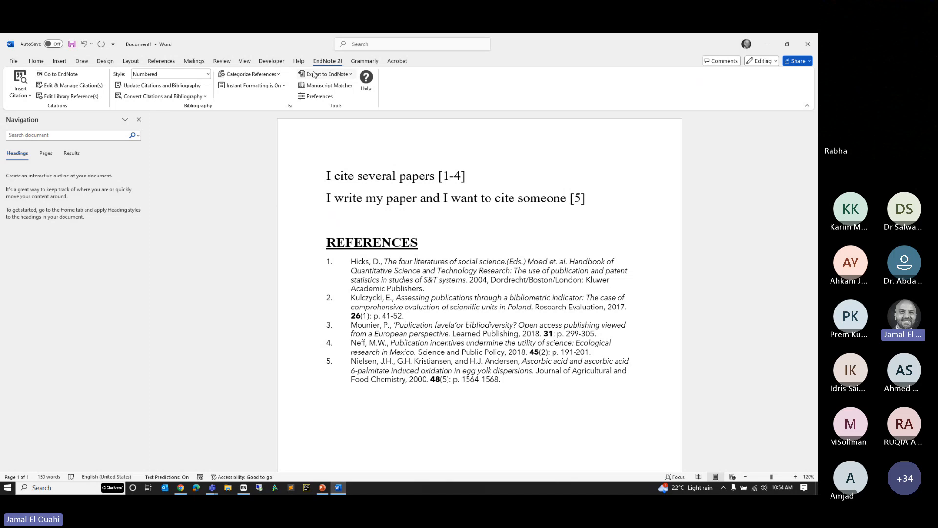
{"action": "left_click", "coordinate": [289, 106]}
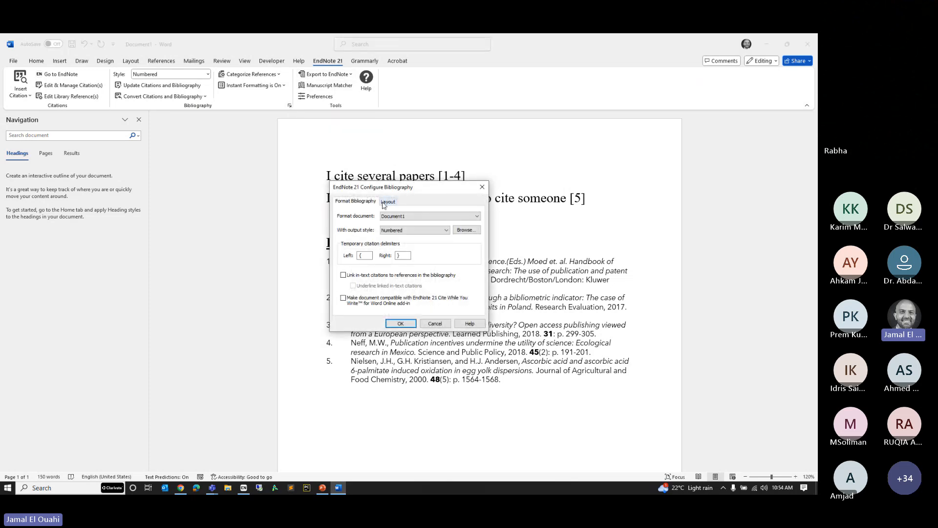
{"action": "left_click", "coordinate": [384, 203]}
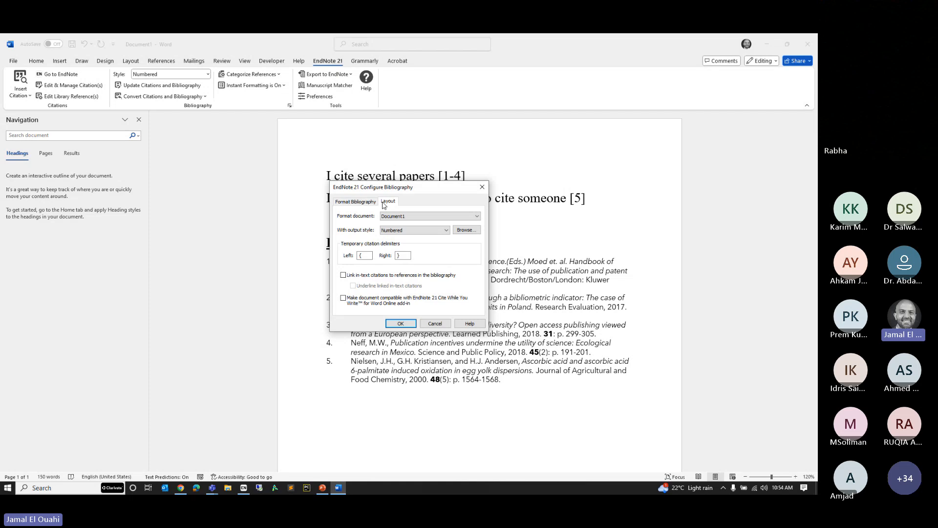
{"action": "left_click", "coordinate": [374, 223]}
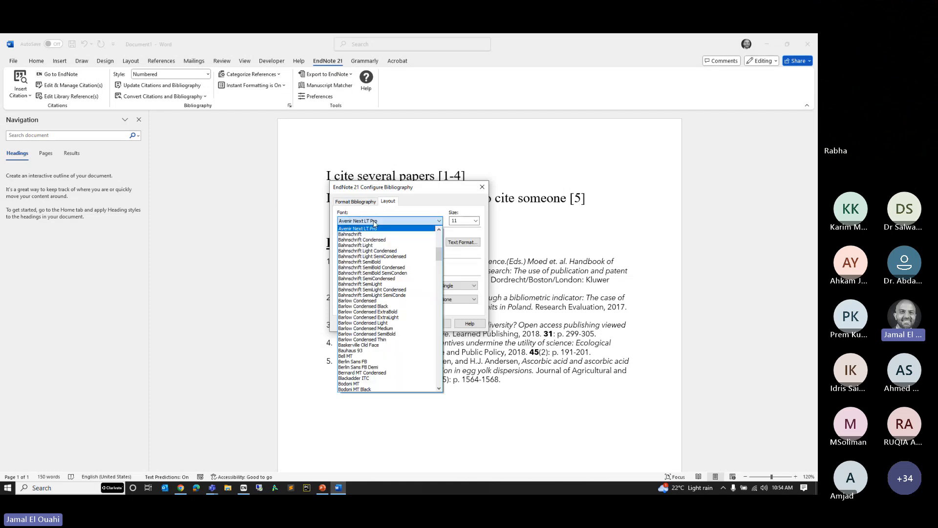
{"action": "scroll", "coordinate": [403, 302], "scroll_direction": "down", "scroll_amount": 3}
{"action": "scroll", "coordinate": [403, 302], "scroll_direction": "down", "scroll_amount": 15}
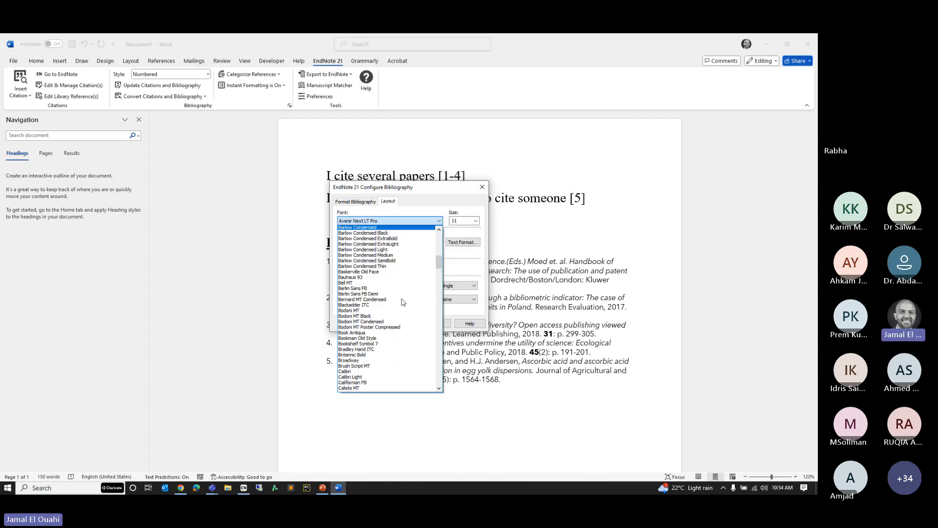
{"action": "left_click_drag", "start_coordinate": [441, 274], "coordinate": [444, 374]}
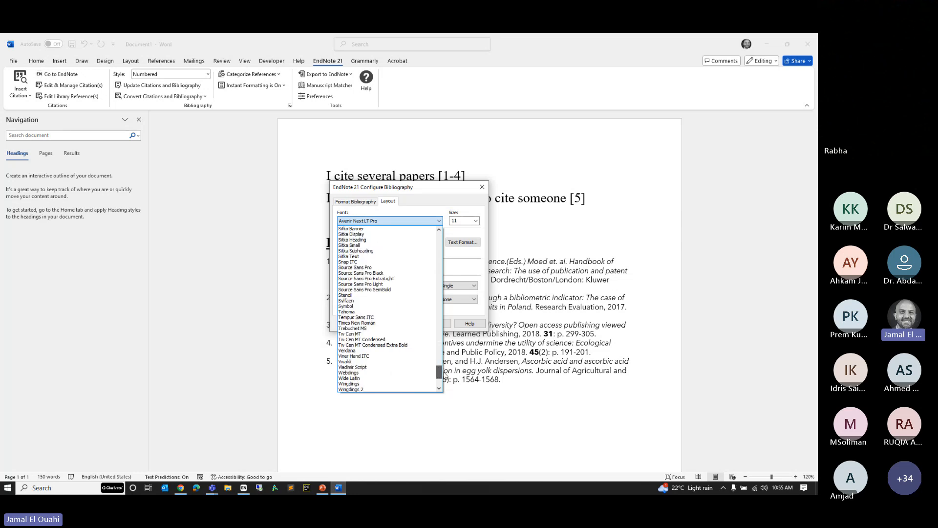
{"action": "left_click", "coordinate": [423, 323]}
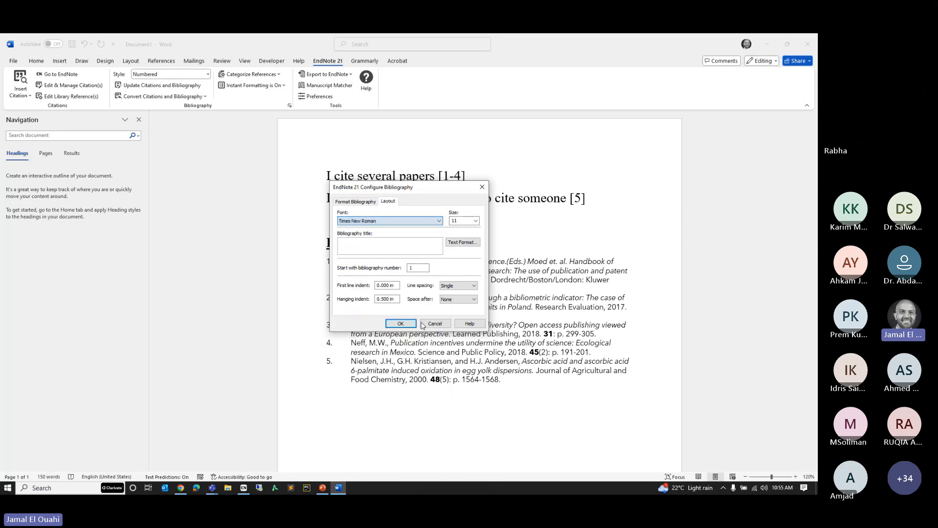
Try double line spacing, return it to Single, set Space after to Double, and apply the bibliography layout
{"action": "left_click_drag", "start_coordinate": [436, 195], "coordinate": [180, 241]}
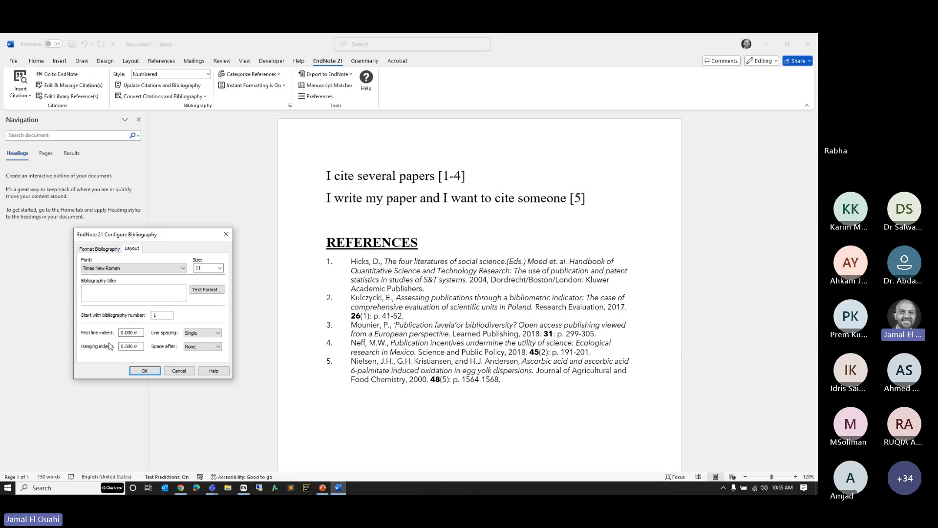
{"action": "left_click", "coordinate": [198, 333]}
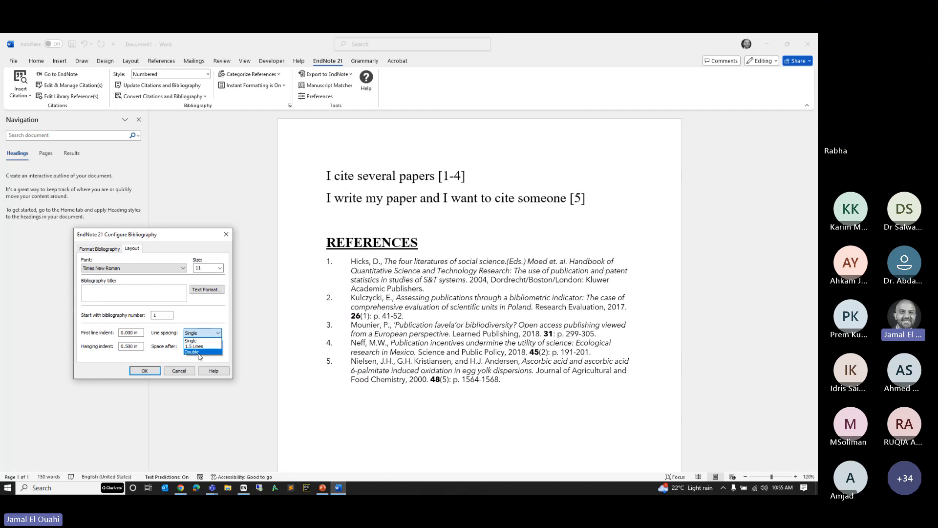
{"action": "left_click", "coordinate": [194, 351]}
{"action": "left_click", "coordinate": [198, 334]}
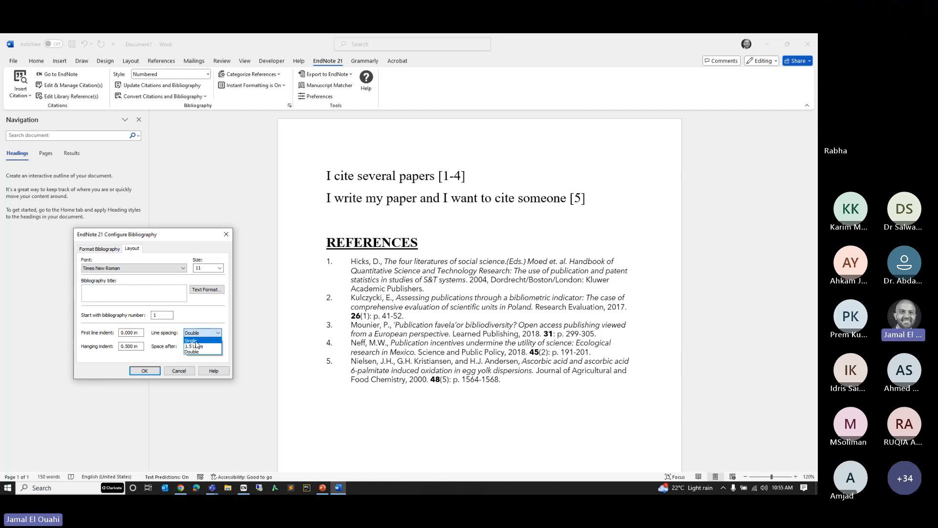
{"action": "left_click", "coordinate": [191, 341]}
{"action": "left_click", "coordinate": [202, 346]}
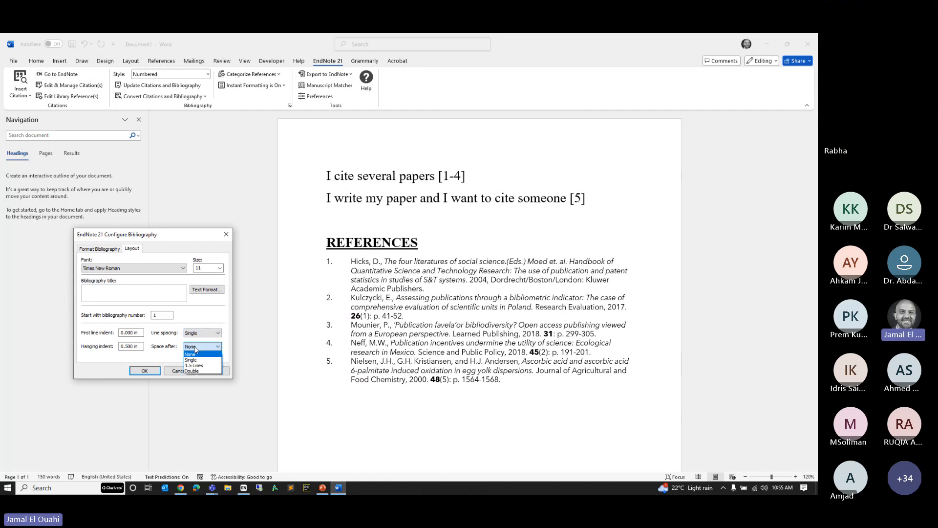
{"action": "left_click", "coordinate": [191, 371]}
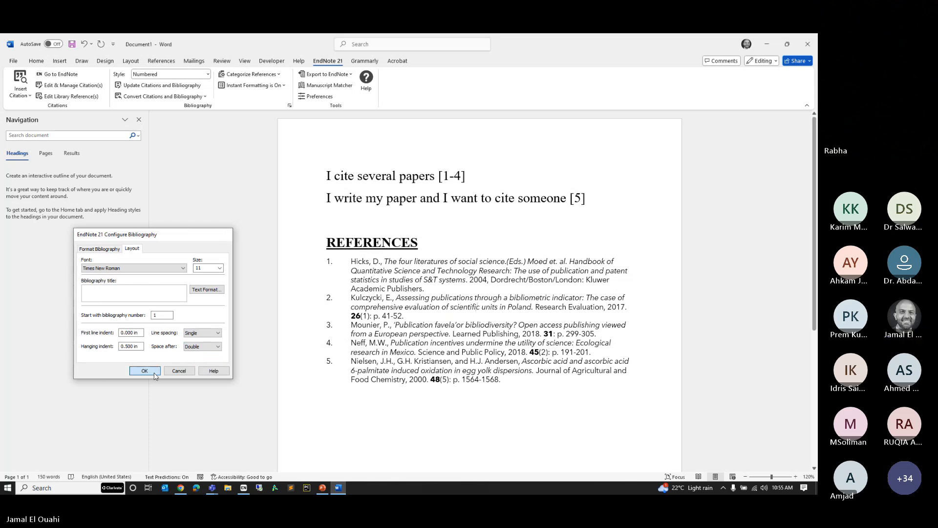
{"action": "left_click", "coordinate": [154, 374]}
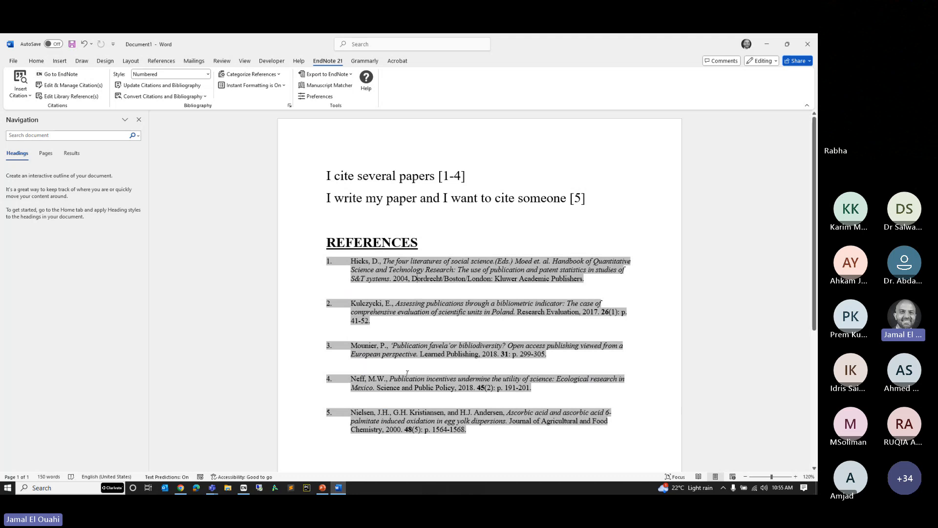
{"action": "left_click", "coordinate": [441, 216]}
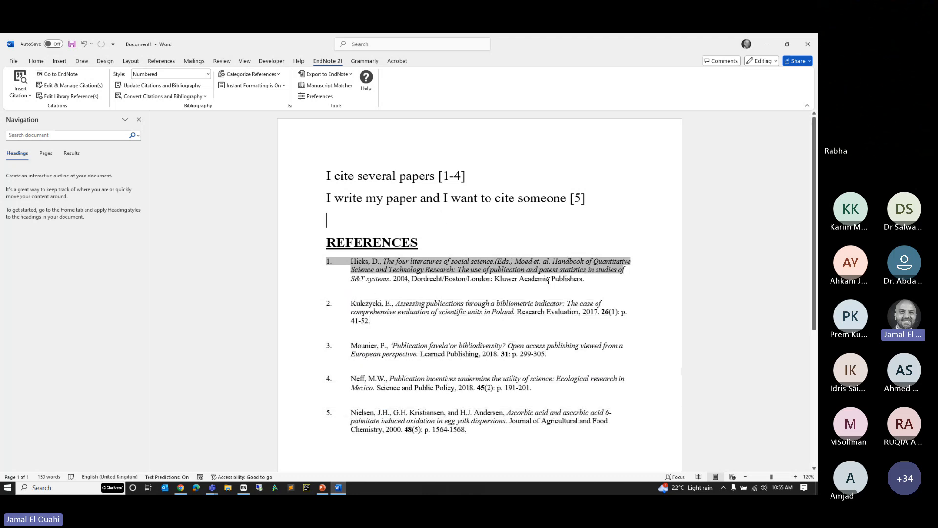
Set the bibliography layout's Space after to Single and apply it to the reference list
{"action": "left_click", "coordinate": [289, 105]}
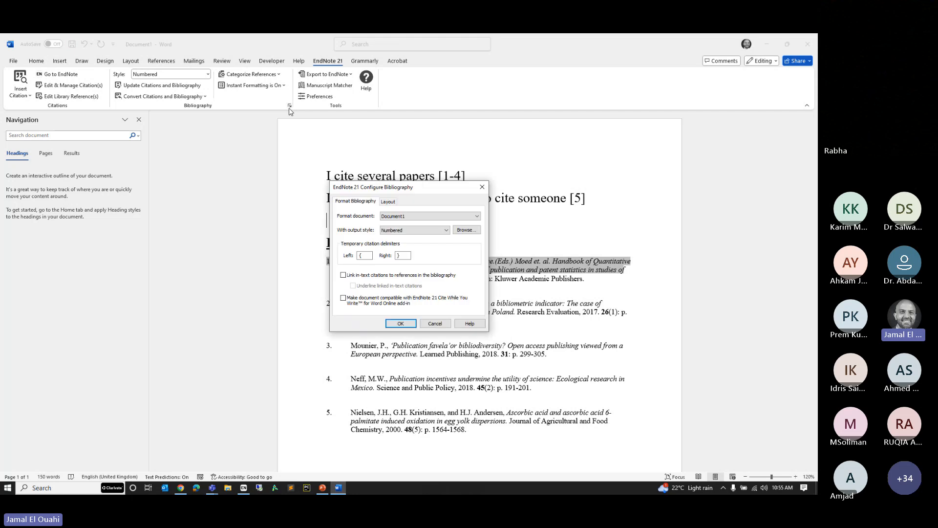
{"action": "left_click", "coordinate": [391, 207]}
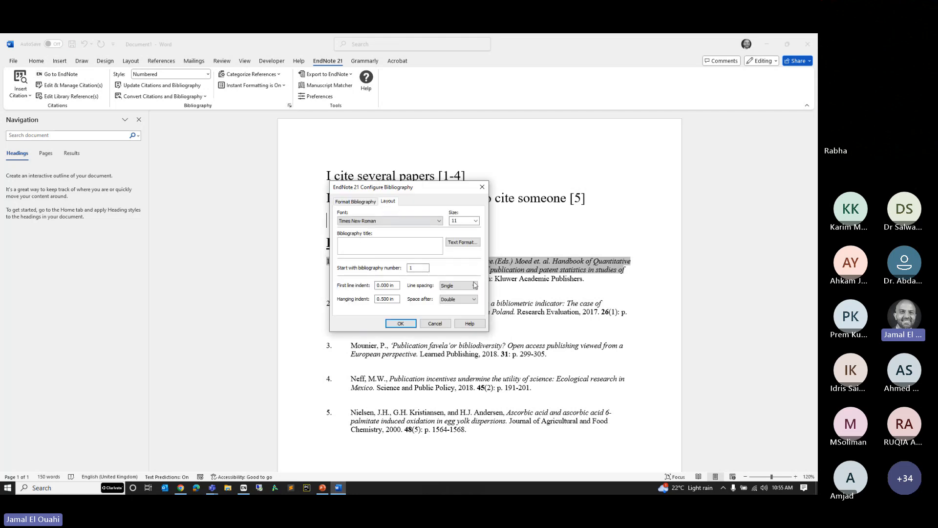
{"action": "left_click", "coordinate": [461, 300]}
{"action": "left_click", "coordinate": [460, 313]}
{"action": "left_click", "coordinate": [400, 323]}
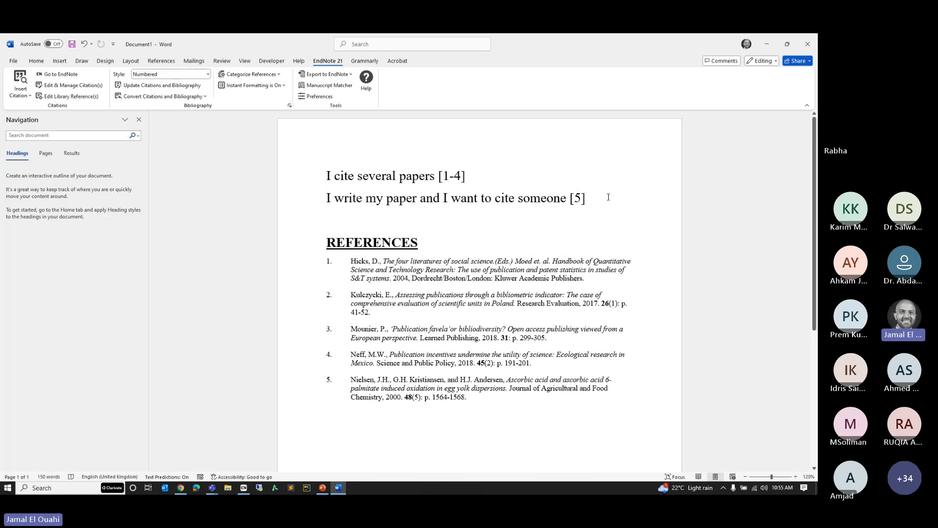
Open the full list of EndNote output styles, widen the Name column, and browse the styles by name
{"action": "left_click", "coordinate": [581, 198]}
{"action": "left_click", "coordinate": [185, 74]}
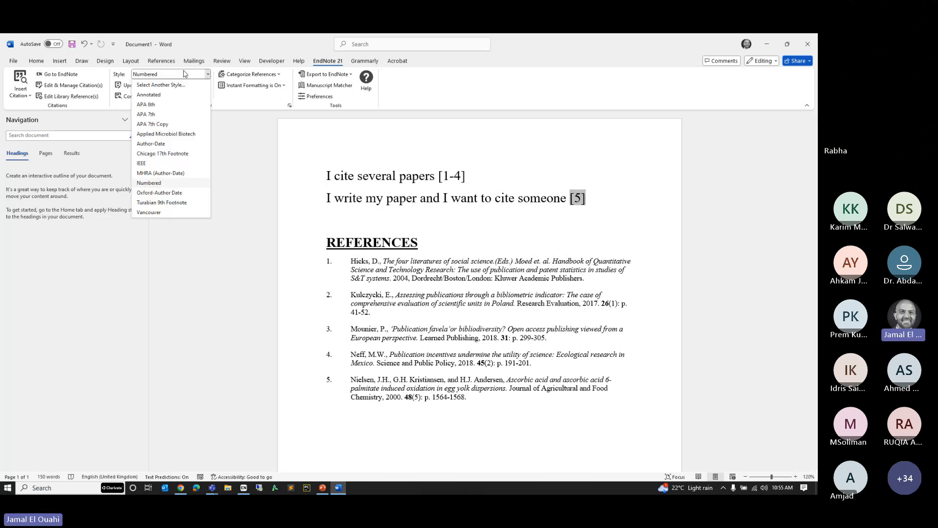
{"action": "left_click", "coordinate": [151, 89]}
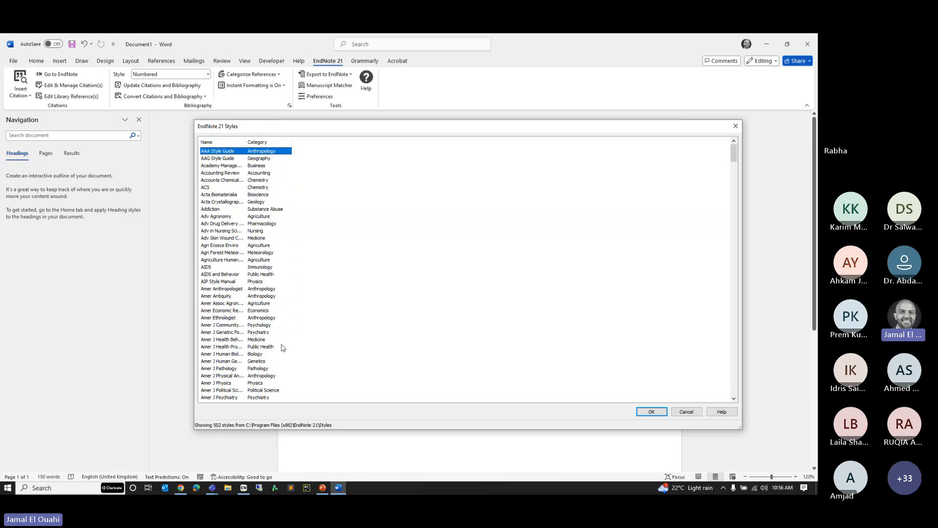
{"action": "left_click_drag", "start_coordinate": [244, 142], "coordinate": [333, 166]}
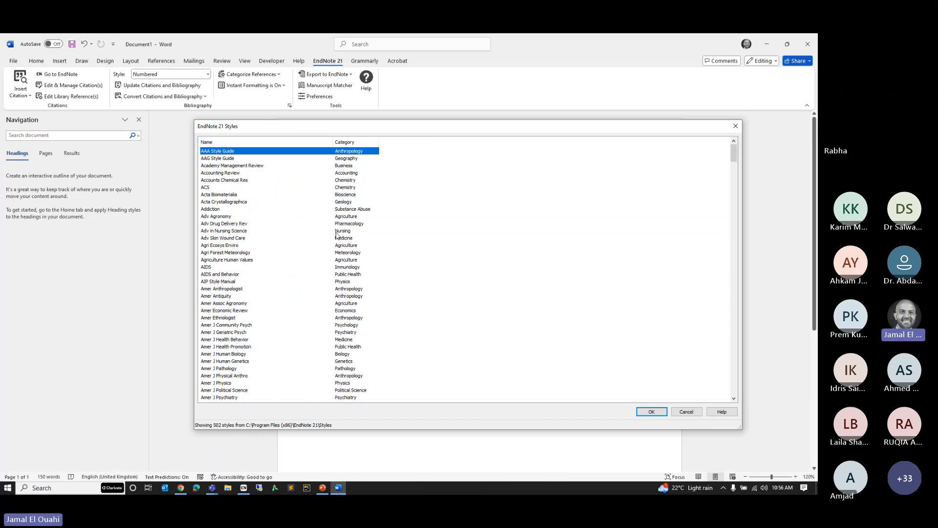
{"action": "scroll", "coordinate": [336, 235], "scroll_direction": "down", "scroll_amount": 20}
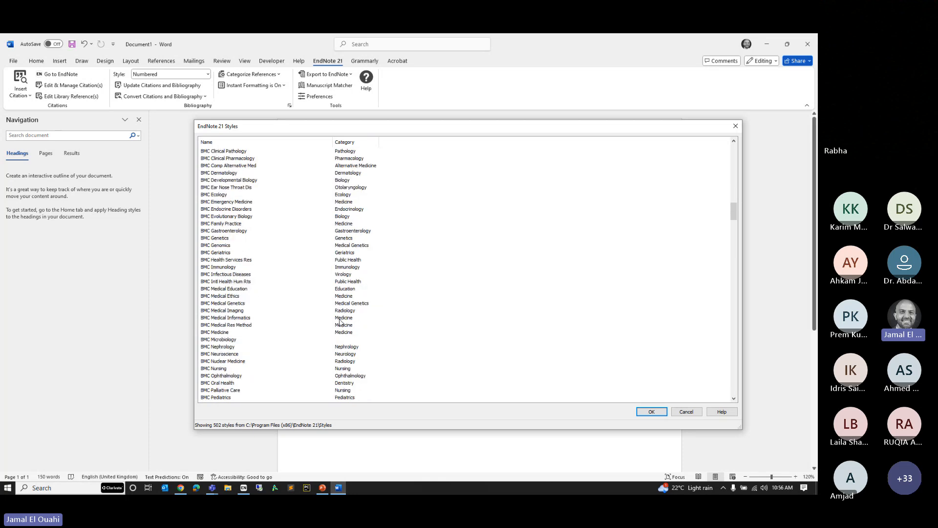
{"action": "scroll", "coordinate": [340, 322], "scroll_direction": "down", "scroll_amount": 20}
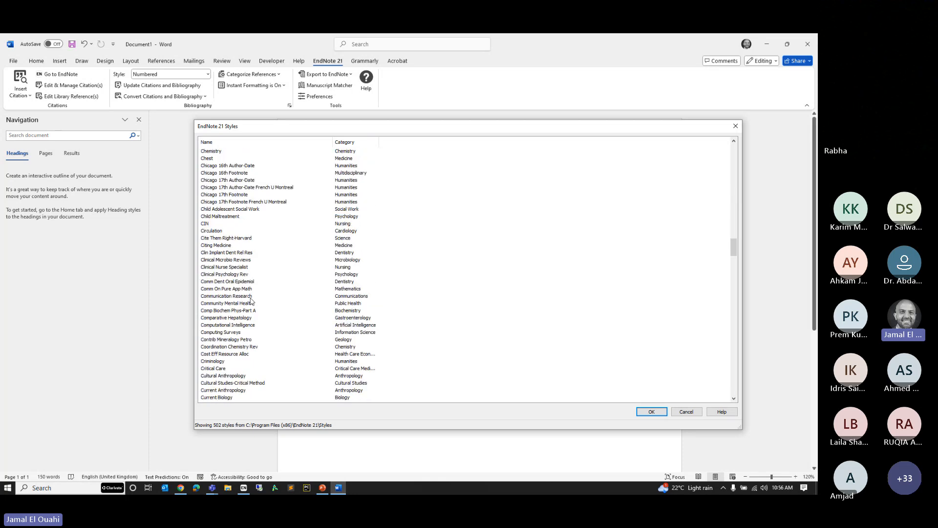
{"action": "scroll", "coordinate": [251, 300], "scroll_direction": "down", "scroll_amount": 20}
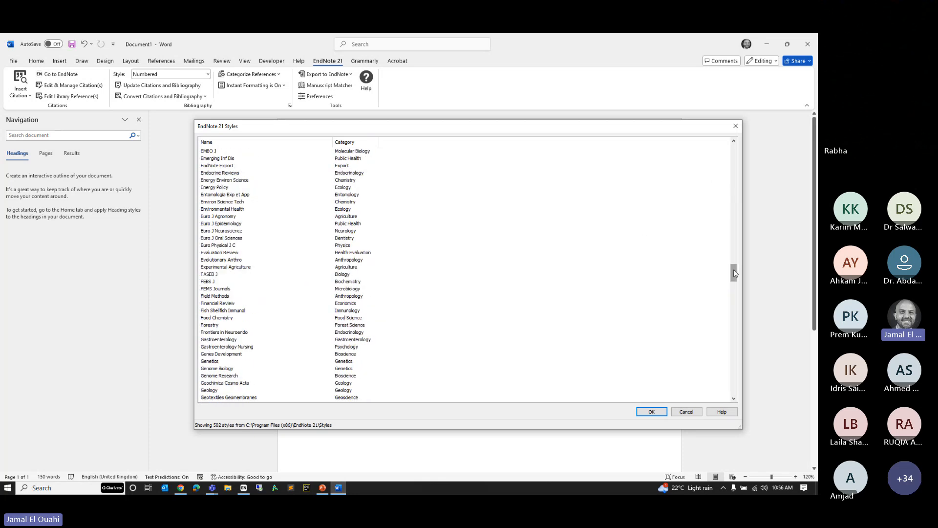
{"action": "left_click_drag", "start_coordinate": [734, 272], "coordinate": [732, 326]}
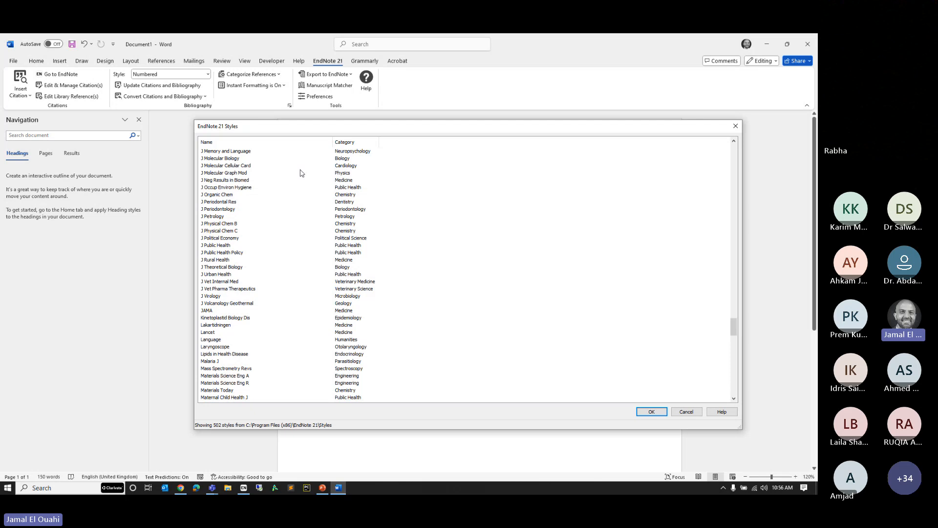
Sort the output styles by category, browse the subject areas, and close the list without choosing a style
{"action": "left_click", "coordinate": [344, 142]}
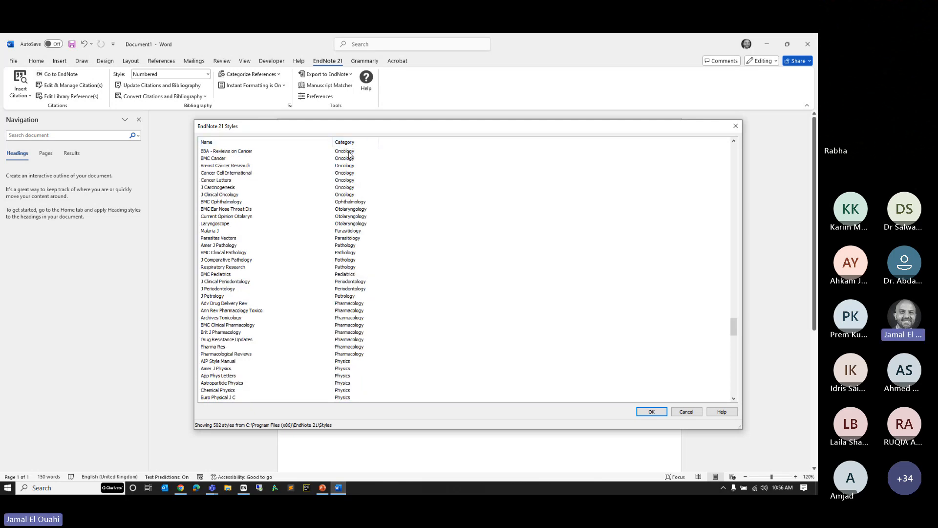
{"action": "scroll", "coordinate": [351, 214], "scroll_direction": "up", "scroll_amount": 1}
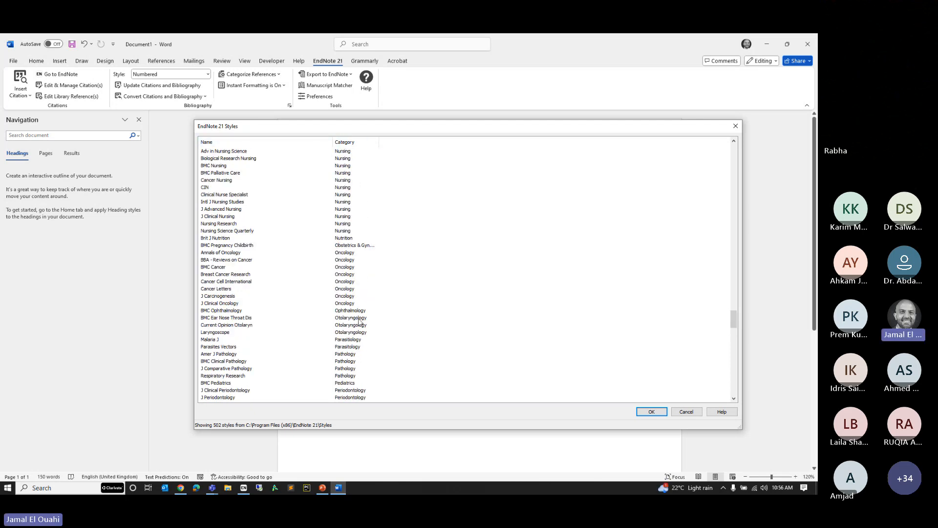
{"action": "scroll", "coordinate": [357, 321], "scroll_direction": "up", "scroll_amount": 1}
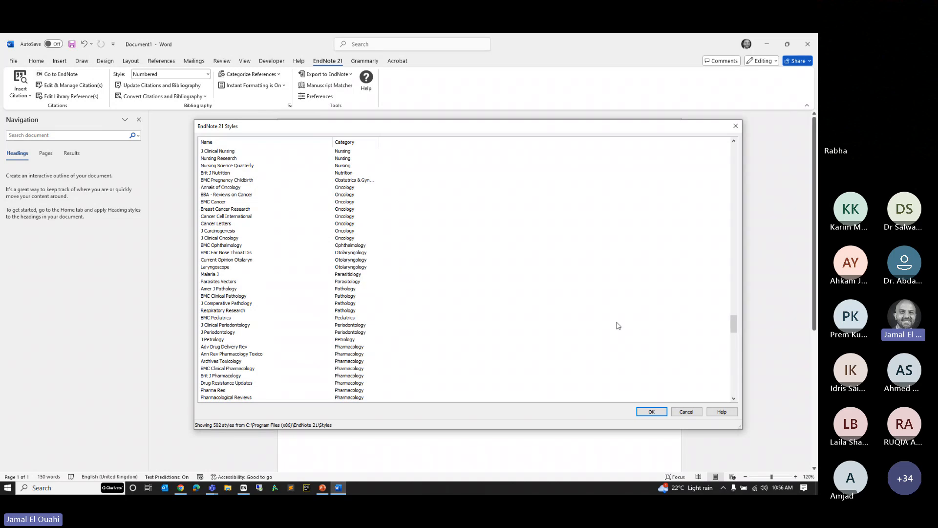
{"action": "left_click_drag", "start_coordinate": [734, 324], "coordinate": [734, 376]}
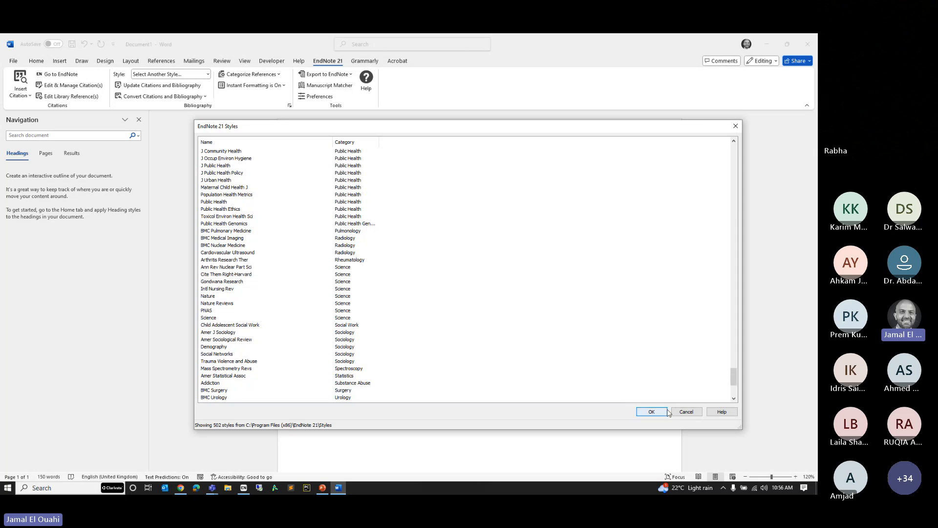
{"action": "left_click", "coordinate": [686, 411]}
Switch the document's output style to APA 7th
{"action": "left_click", "coordinate": [161, 74]}
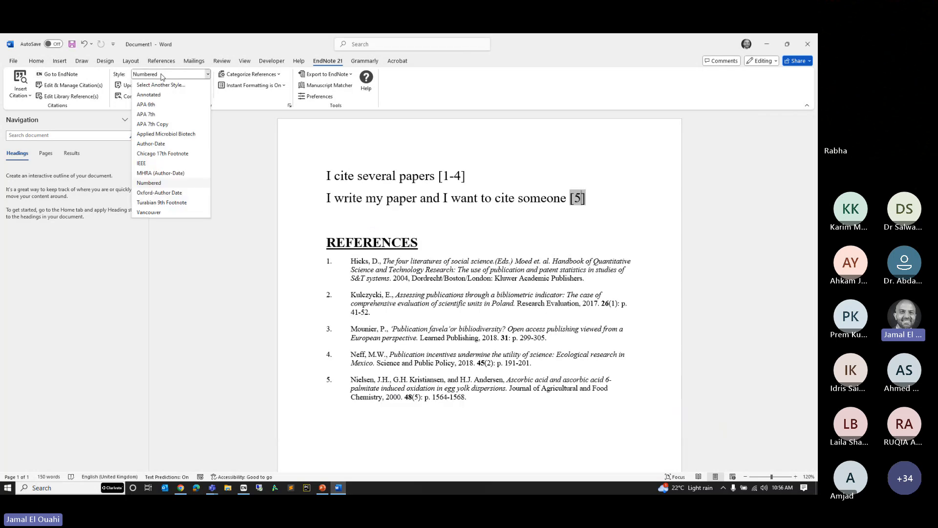
{"action": "left_click", "coordinate": [146, 114]}
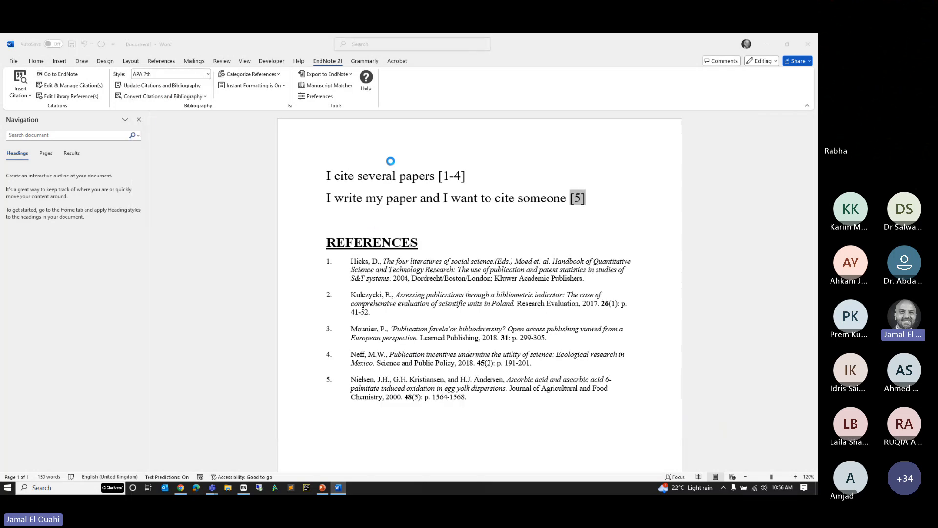
{"action": "left_click", "coordinate": [496, 252]}
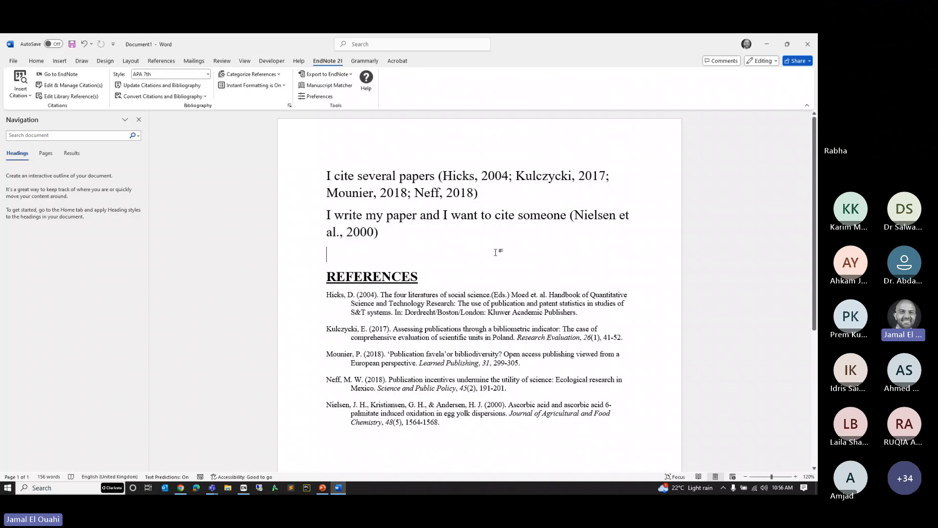
Add a period after the first sentence's citation group and inspect the citation and bibliography fields
{"action": "type", "text": "."}
{"action": "left_click", "coordinate": [525, 174]}
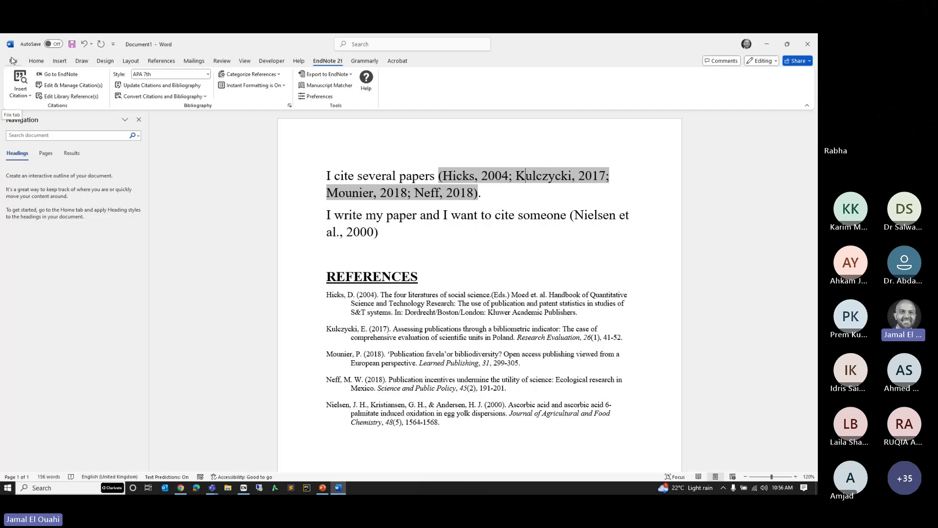
{"action": "left_click", "coordinate": [615, 218]}
{"action": "left_click", "coordinate": [540, 180]}
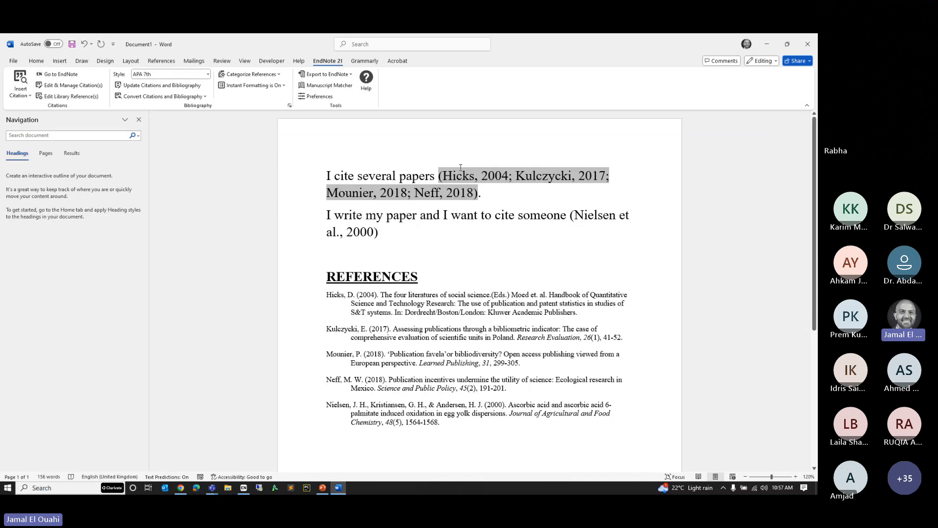
{"action": "left_click", "coordinate": [429, 356]}
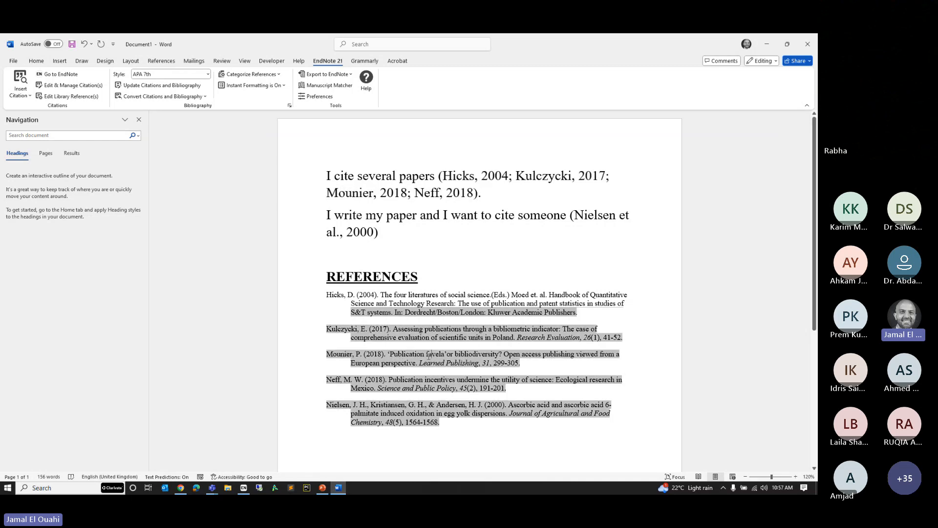
{"action": "left_click", "coordinate": [471, 295]}
Save the document to the Desktop as "Working manuscript.docx"
{"action": "left_click", "coordinate": [12, 62]}
{"action": "left_click", "coordinate": [27, 191]}
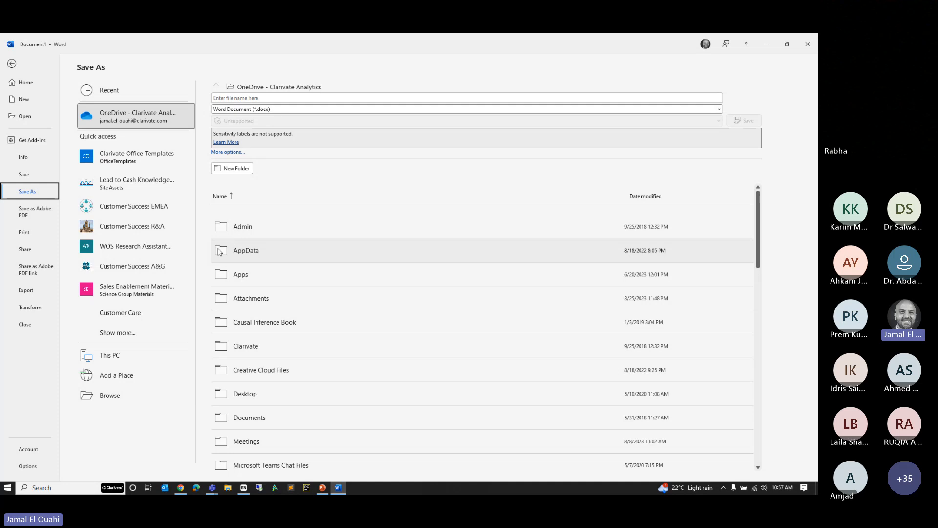
{"action": "left_click", "coordinate": [117, 400]}
{"action": "left_click", "coordinate": [118, 399]}
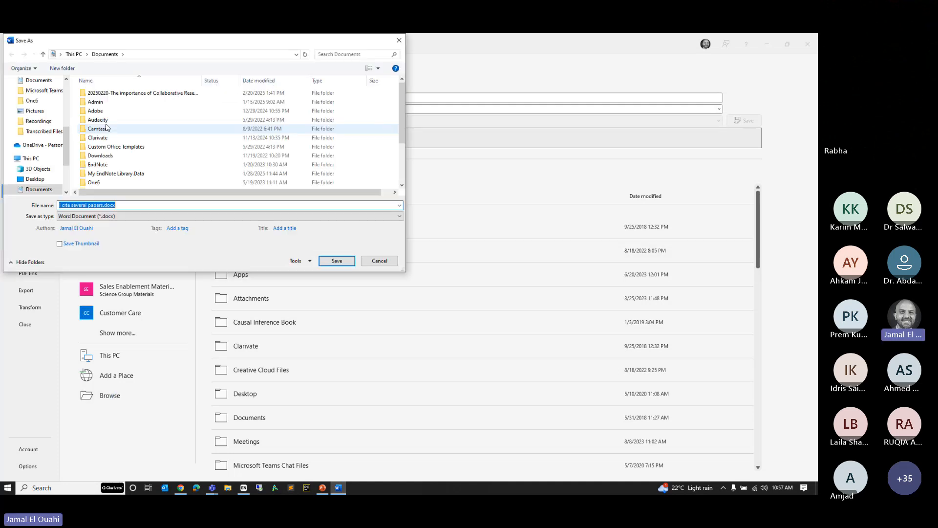
{"action": "left_click", "coordinate": [33, 180]}
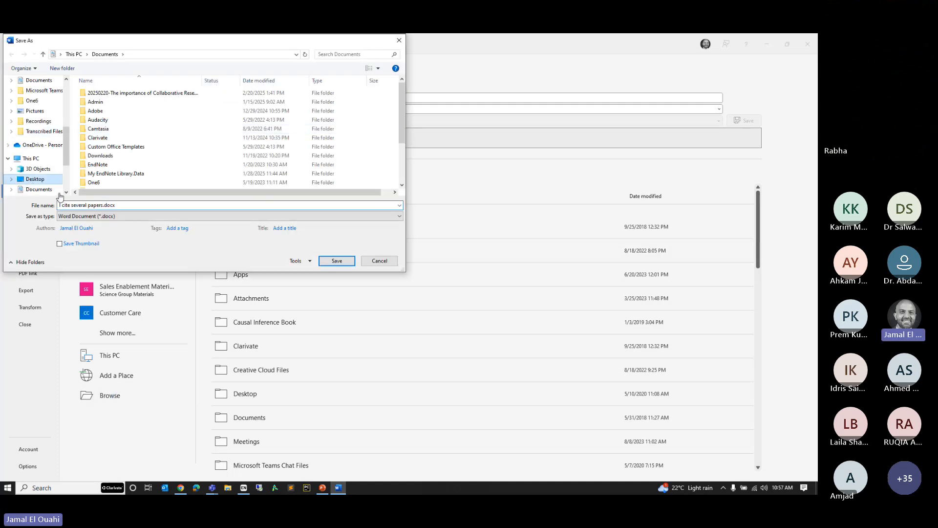
{"action": "left_click", "coordinate": [103, 206]}
{"action": "left_click_drag", "start_coordinate": [103, 205], "coordinate": [59, 205]}
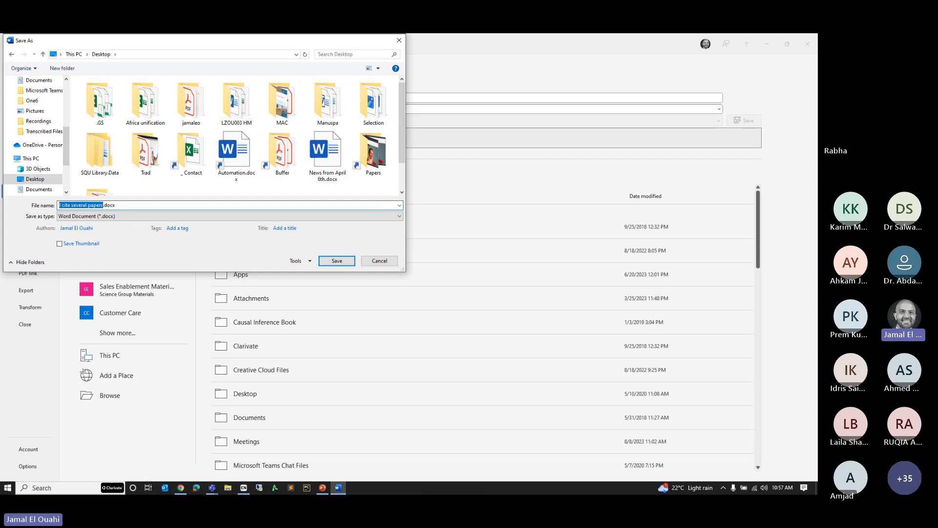
{"action": "type", "text": "Workin"}
{"action": "type", "text": "g manuscrip"}
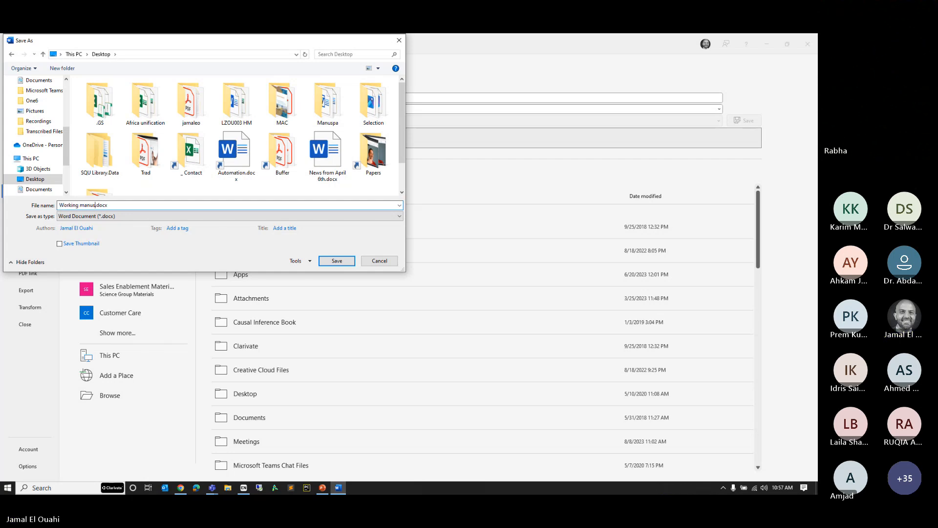
{"action": "type", "text": "t"}
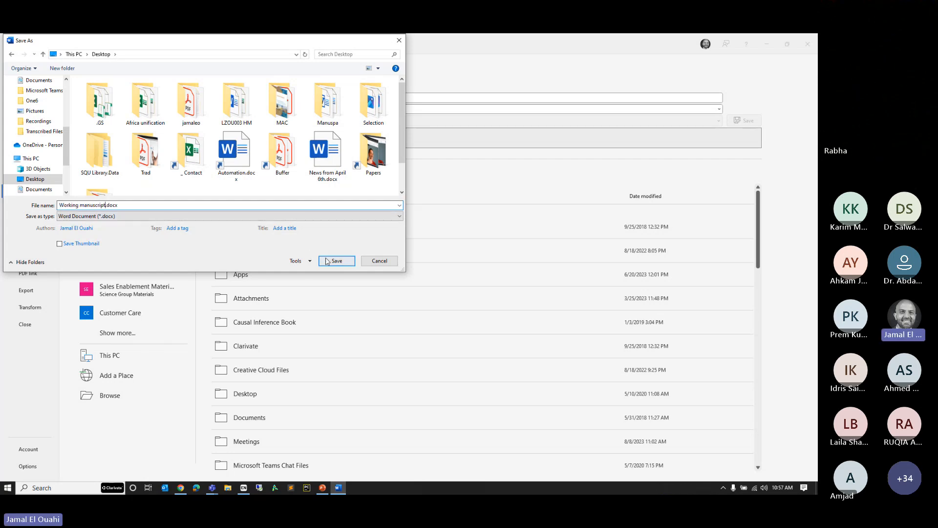
{"action": "left_click", "coordinate": [331, 262]}
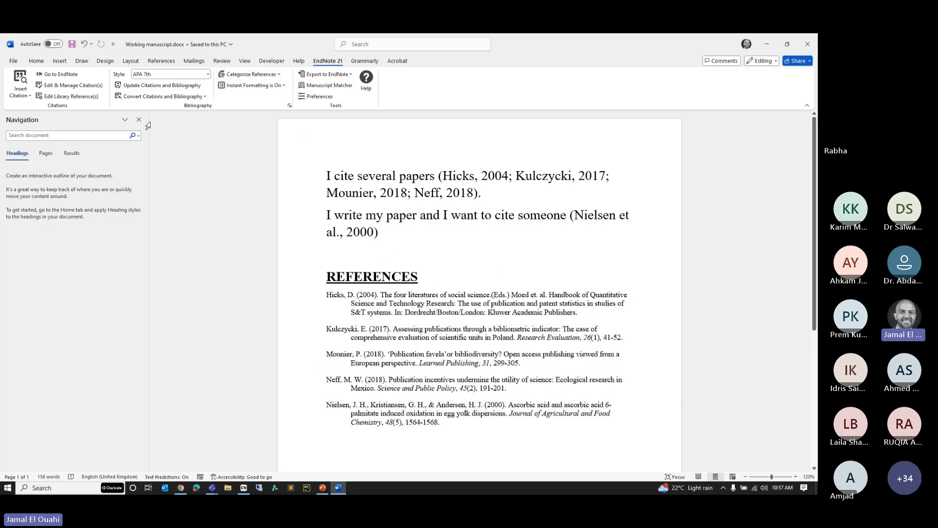
Convert the manuscript's citations and bibliography to plain text in a new document copy
{"action": "left_click", "coordinate": [158, 101]}
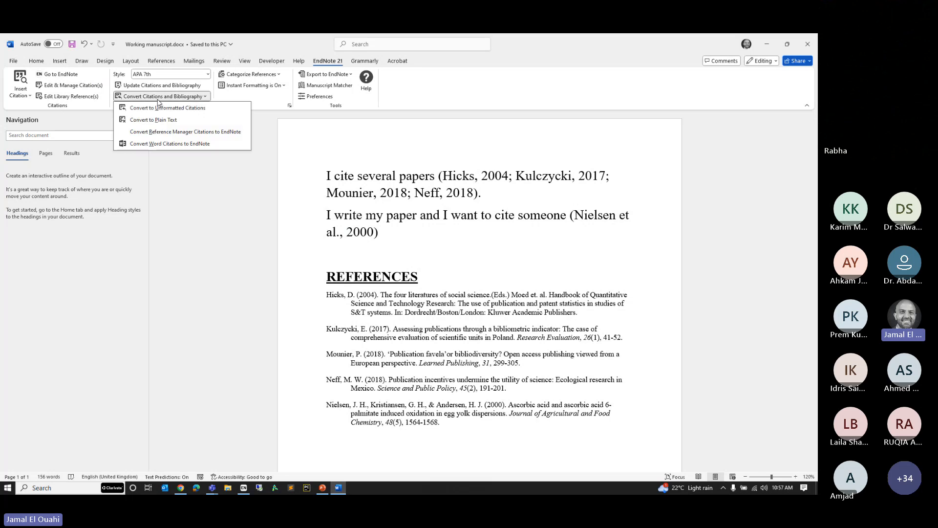
{"action": "left_click", "coordinate": [152, 120]}
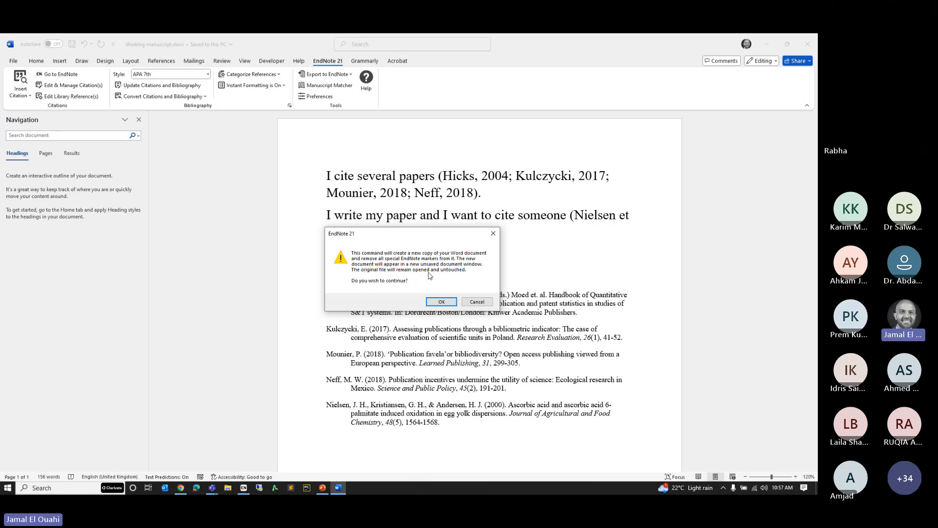
{"action": "left_click", "coordinate": [438, 303]}
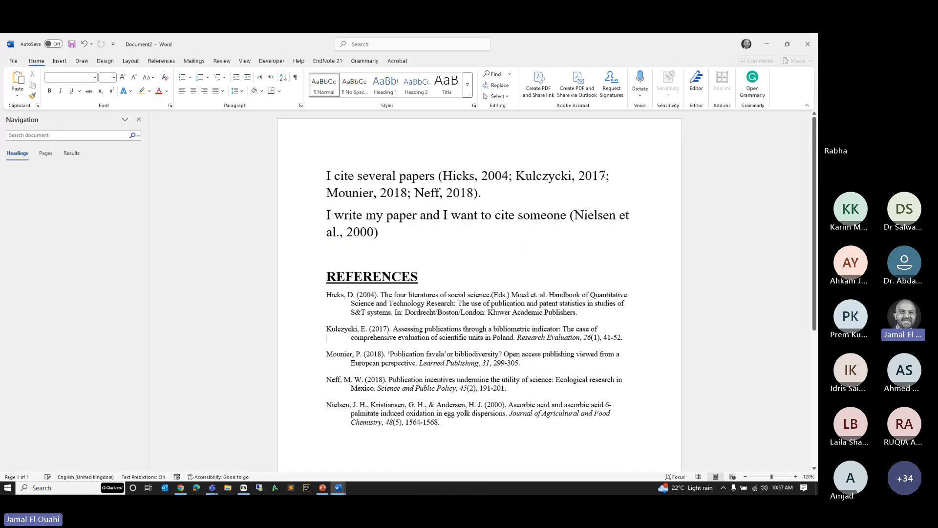
Arrange the working manuscript and its plain-text copy side by side, closing the Navigation pane in both
{"action": "left_click", "coordinate": [787, 44]}
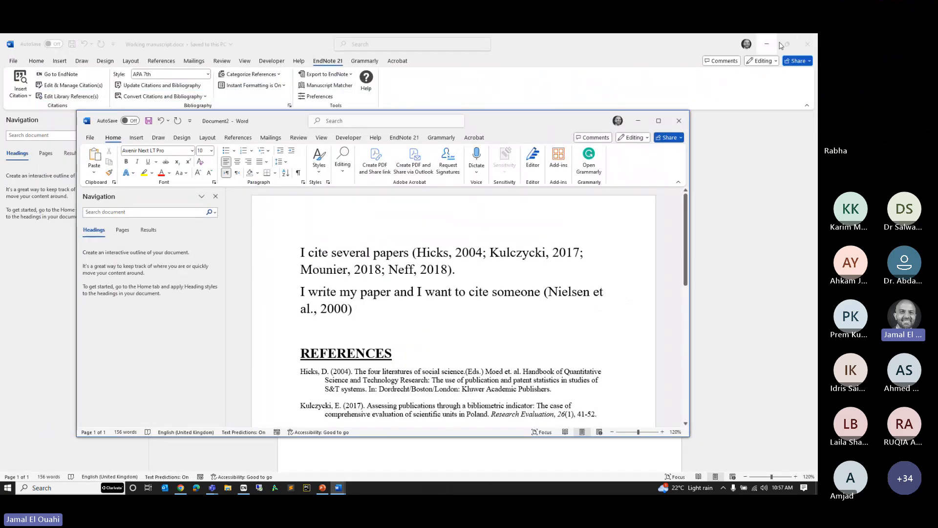
{"action": "left_click", "coordinate": [782, 44]}
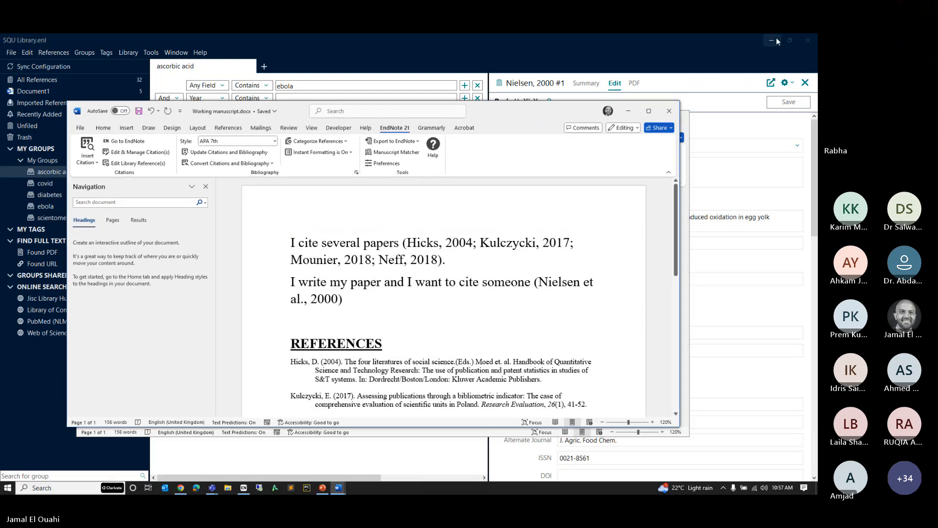
{"action": "left_click", "coordinate": [772, 40]}
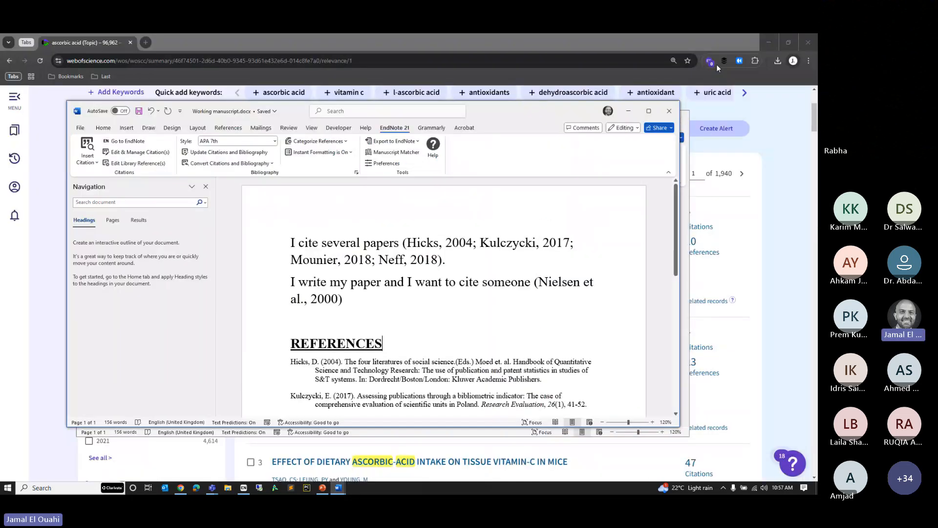
{"action": "left_click", "coordinate": [206, 186]}
{"action": "left_click_drag", "start_coordinate": [680, 178], "coordinate": [401, 164]}
{"action": "left_click", "coordinate": [447, 150]}
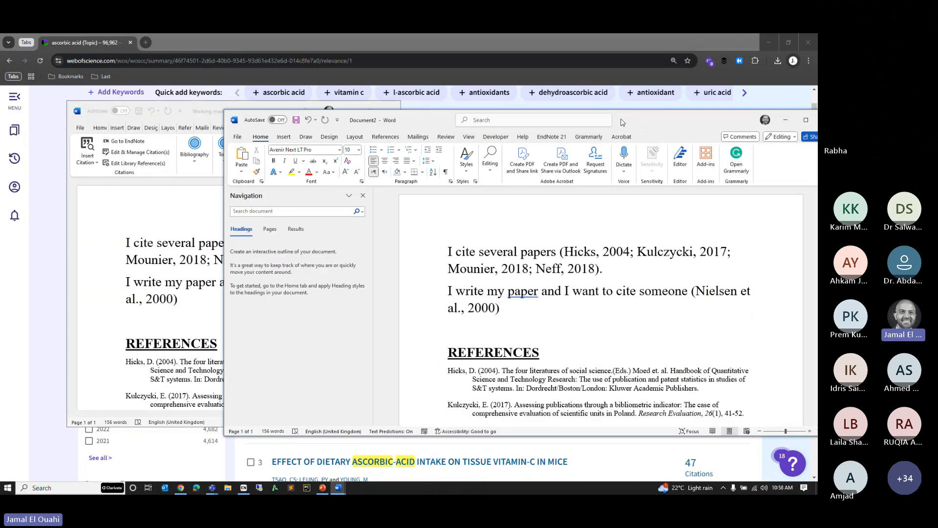
{"action": "left_click", "coordinate": [363, 195]}
{"action": "left_click_drag", "start_coordinate": [226, 174], "coordinate": [418, 173]}
{"action": "left_click_drag", "start_coordinate": [568, 126], "coordinate": [559, 119]}
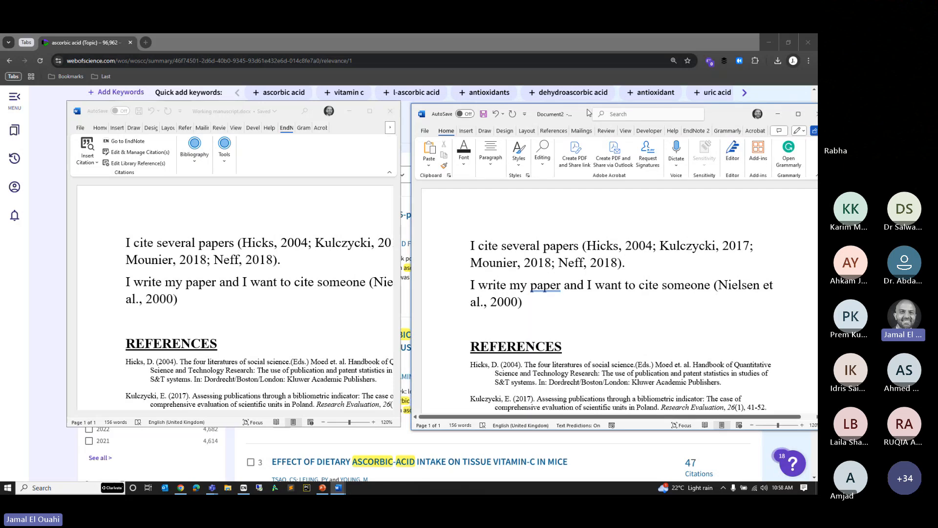
Compare the citation fields in the working manuscript with the citations and reference list in the plain-text copy
{"action": "left_click", "coordinate": [302, 237]}
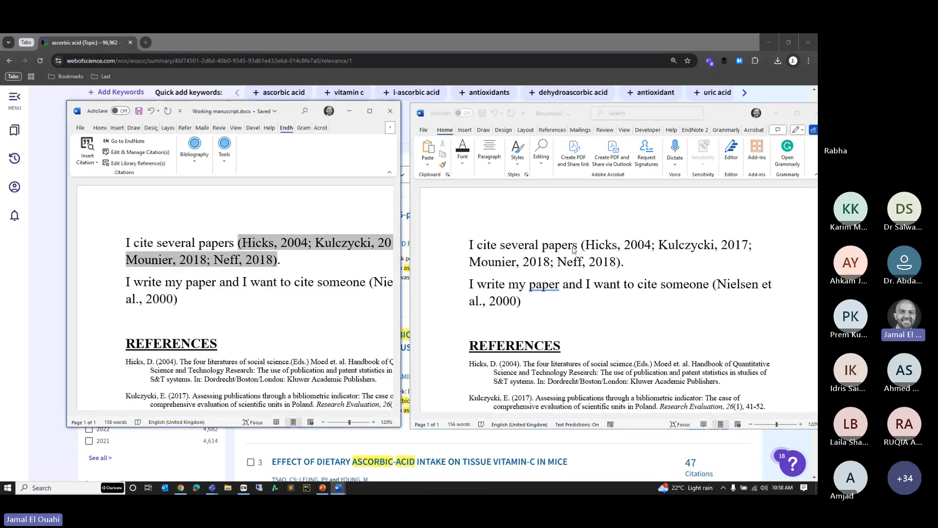
{"action": "left_click", "coordinate": [614, 240]}
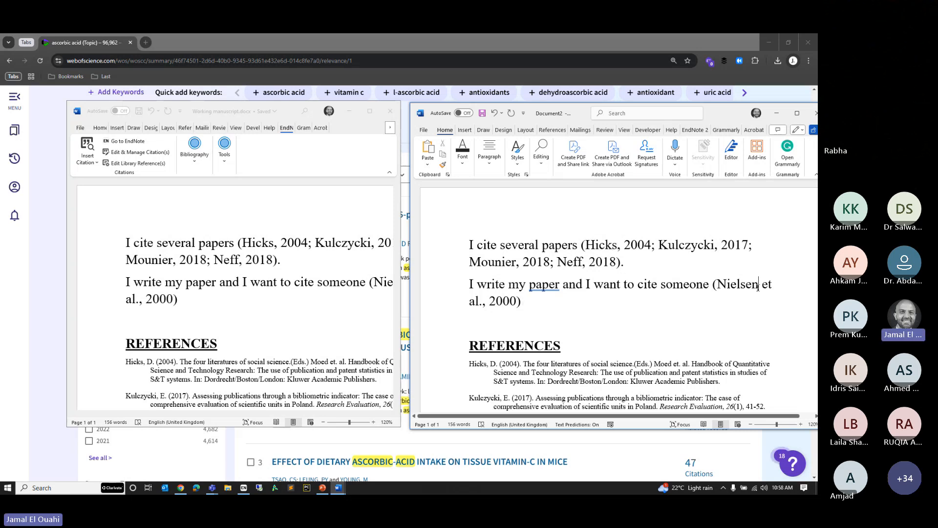
{"action": "scroll", "coordinate": [574, 296], "scroll_direction": "down", "scroll_amount": 3}
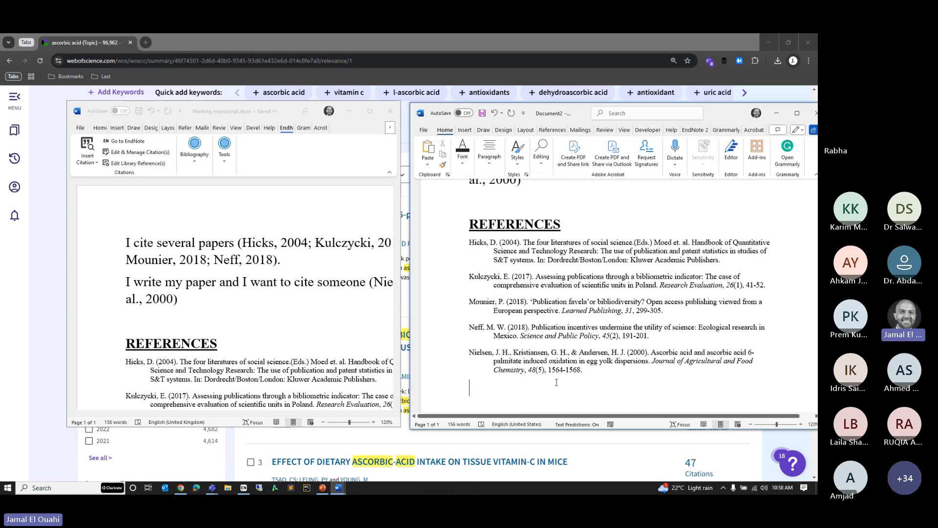
{"action": "scroll", "coordinate": [552, 353], "scroll_direction": "up", "scroll_amount": 3}
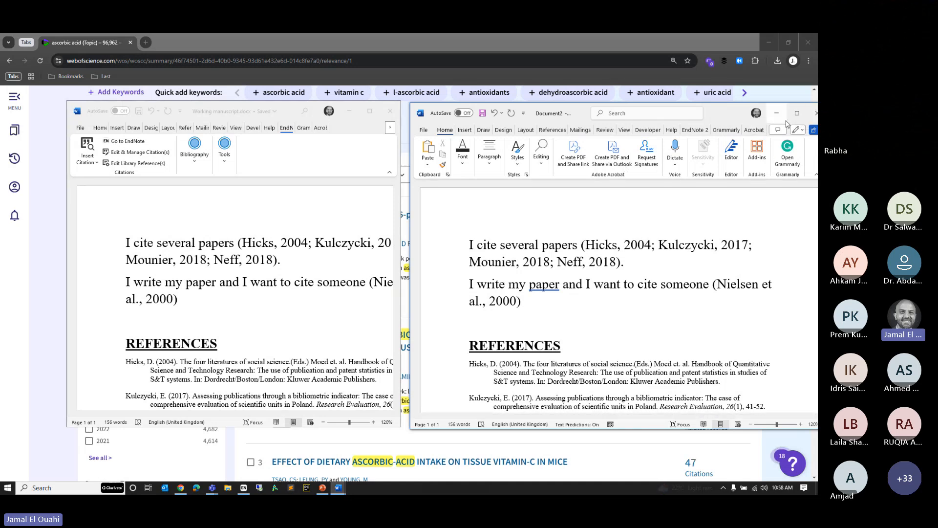
Close the plain-text copy without saving it and maximize the working manuscript
{"action": "left_click", "coordinate": [815, 120]}
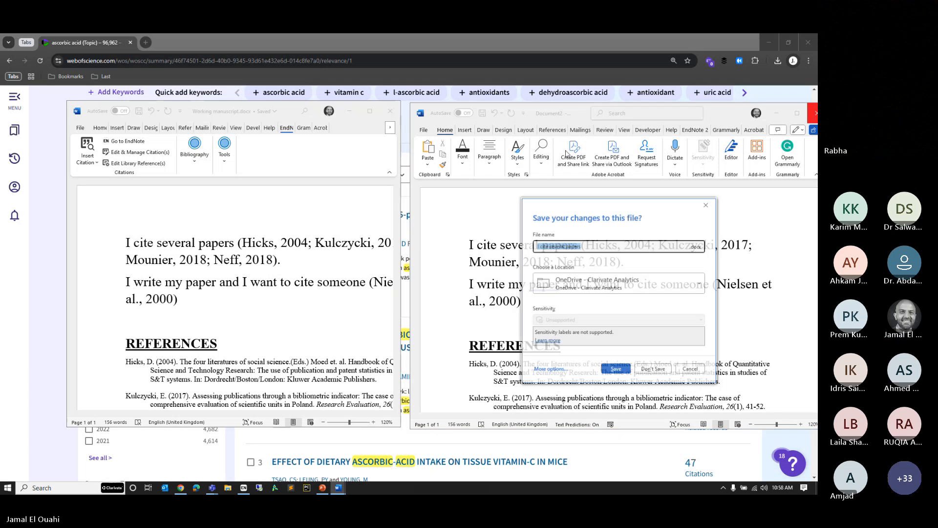
{"action": "left_click", "coordinate": [649, 367]}
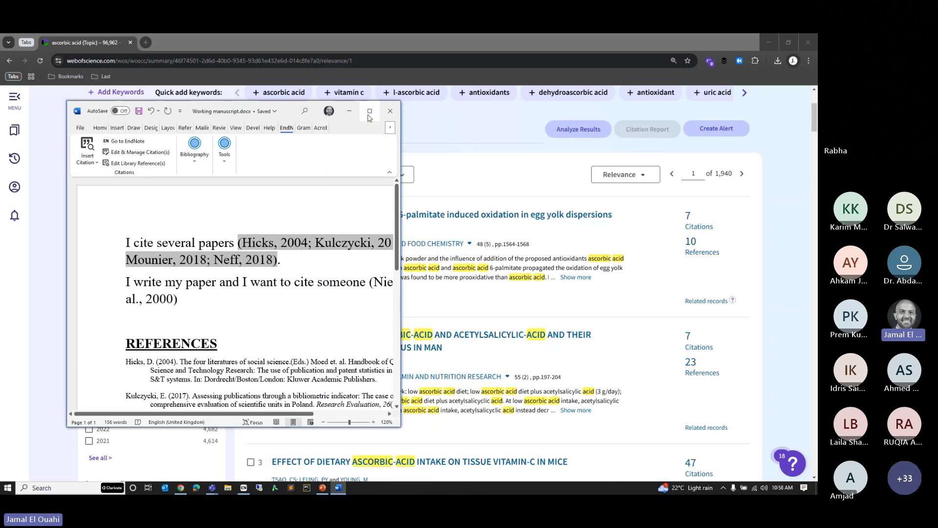
{"action": "left_click", "coordinate": [369, 112]}
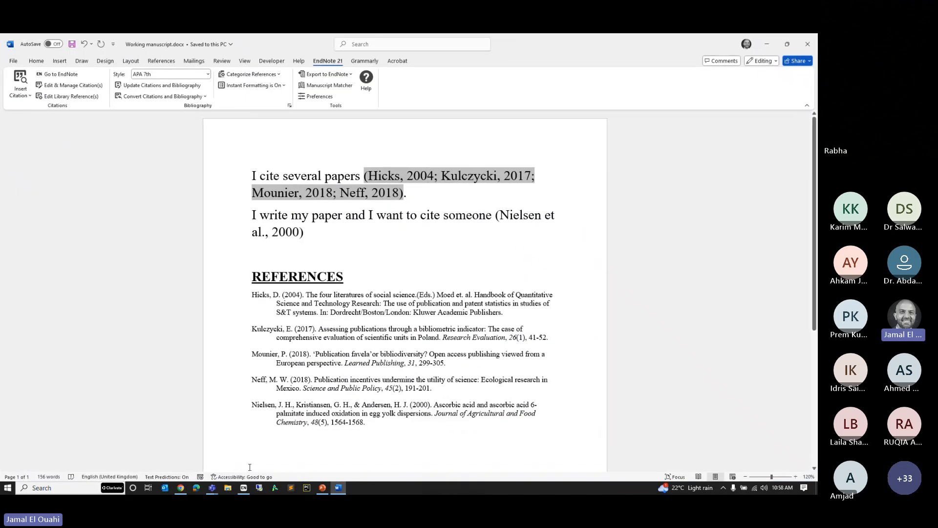
Check the EndNote library, switch to Chrome, and open the Sunday Scientist newsletter site in a new tab
{"action": "mouse_move", "coordinate": [243, 487]}
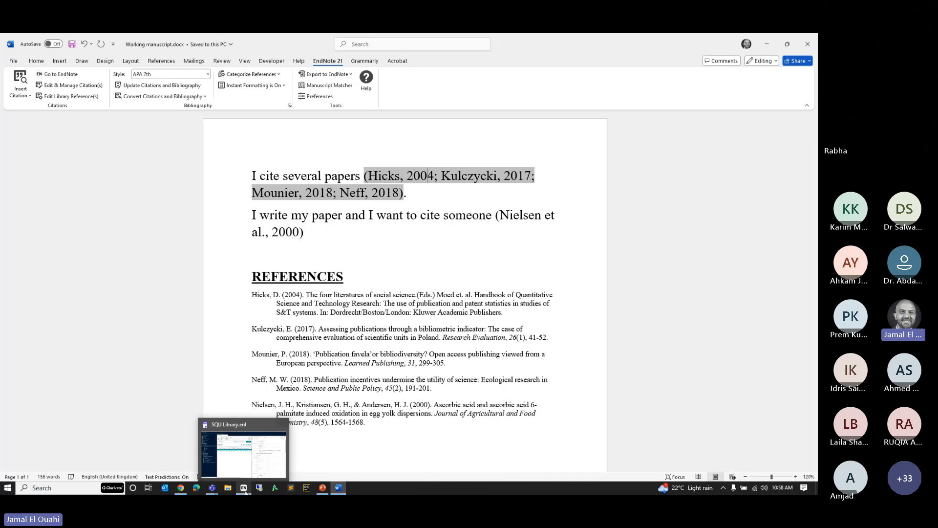
{"action": "left_click", "coordinate": [252, 451]}
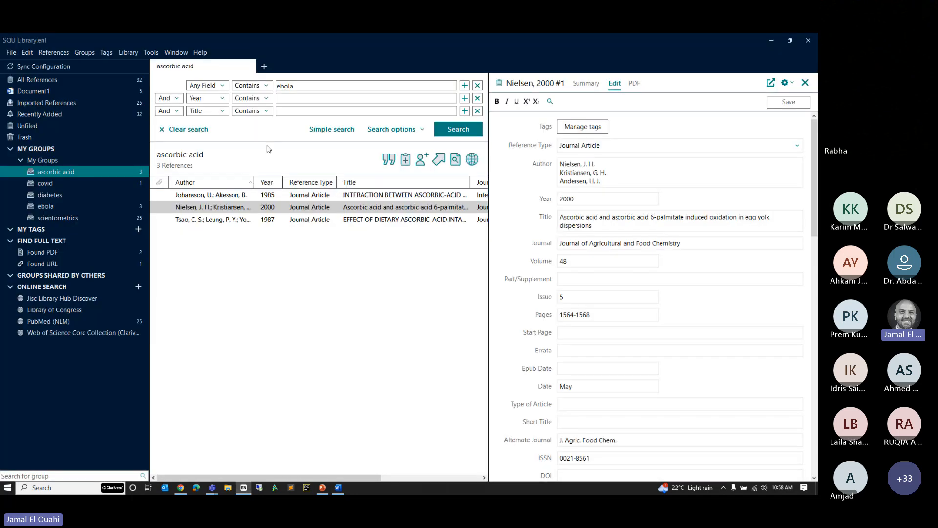
{"action": "left_click", "coordinate": [183, 488]}
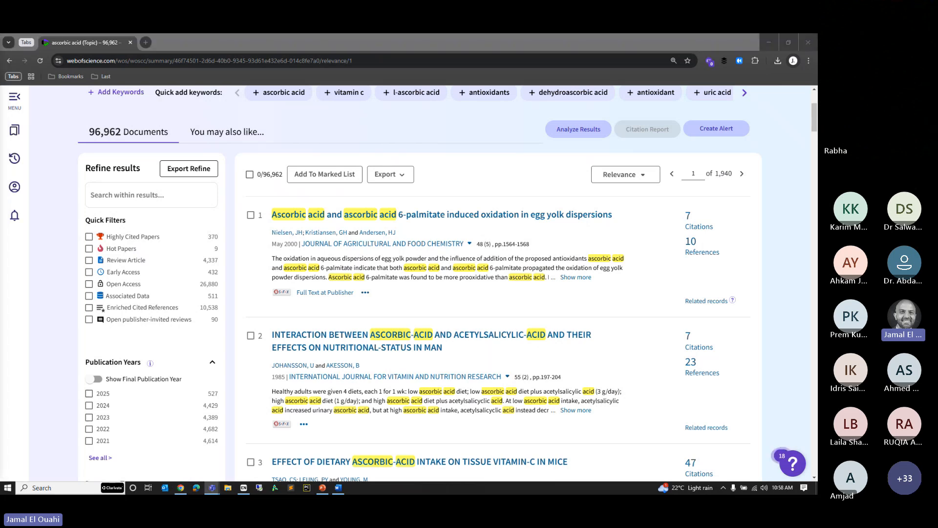
{"action": "left_click", "coordinate": [145, 42]}
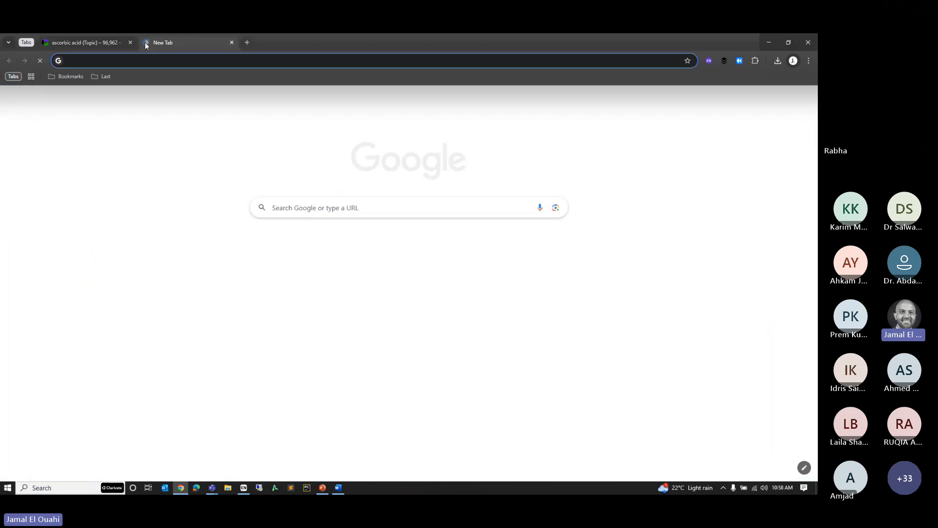
{"action": "type", "text": "jamaleo.com"}
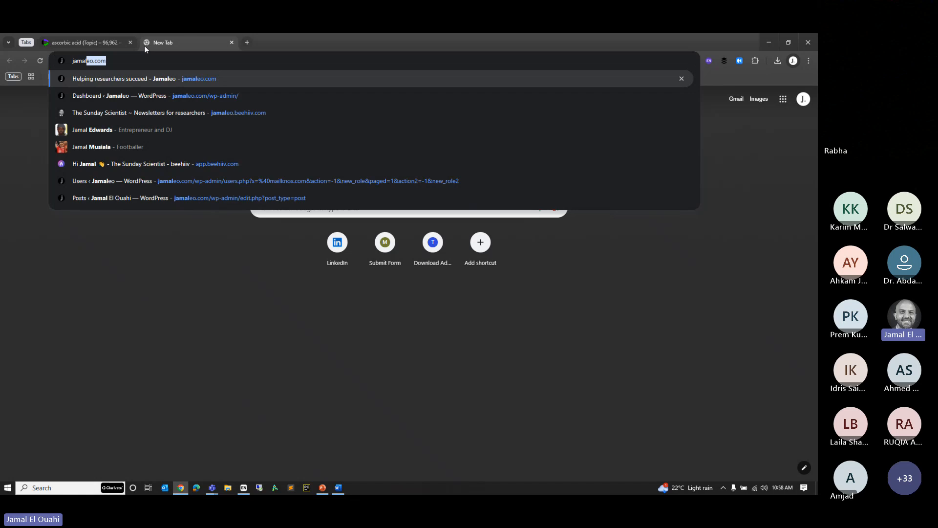
{"action": "left_click", "coordinate": [148, 108]}
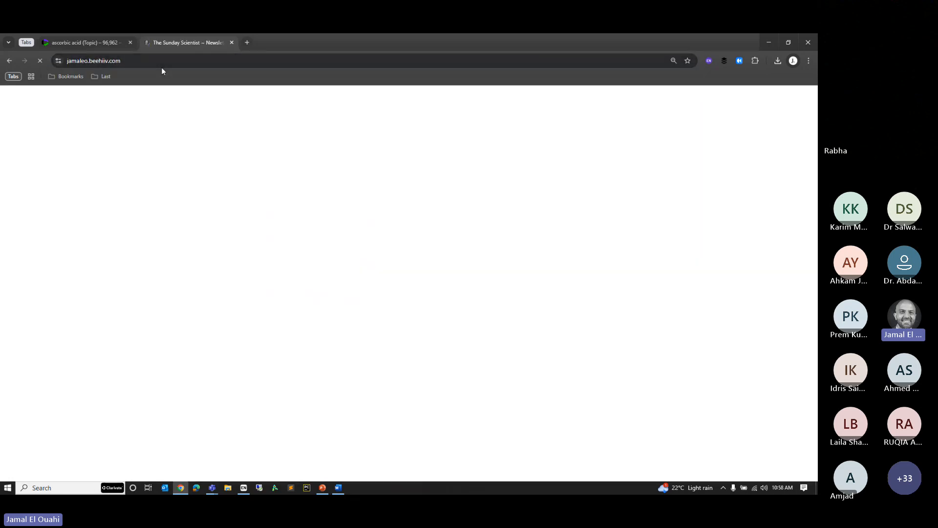
{"action": "left_click", "coordinate": [139, 60]}
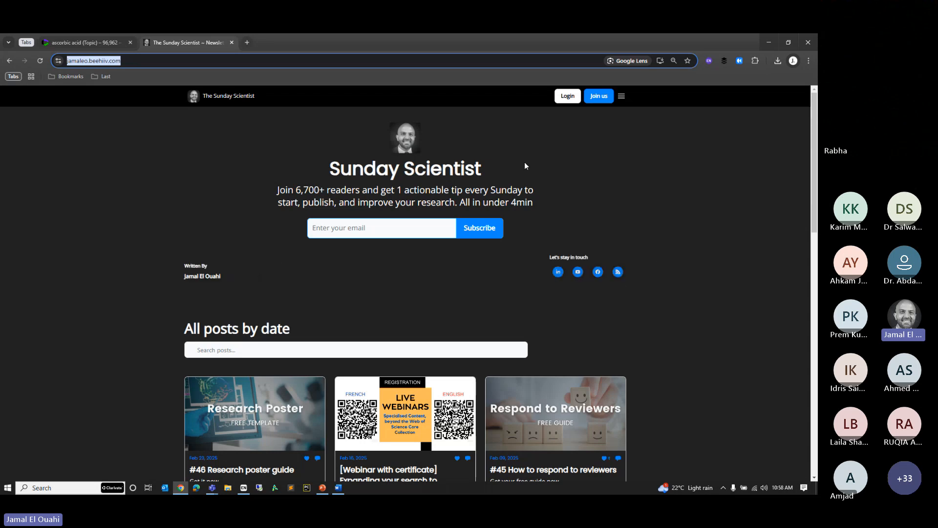
Browse the newsletter's posts and webinar announcements, and close the site to return to the Web of Science results
{"action": "scroll", "coordinate": [738, 319], "scroll_direction": "down", "scroll_amount": 3}
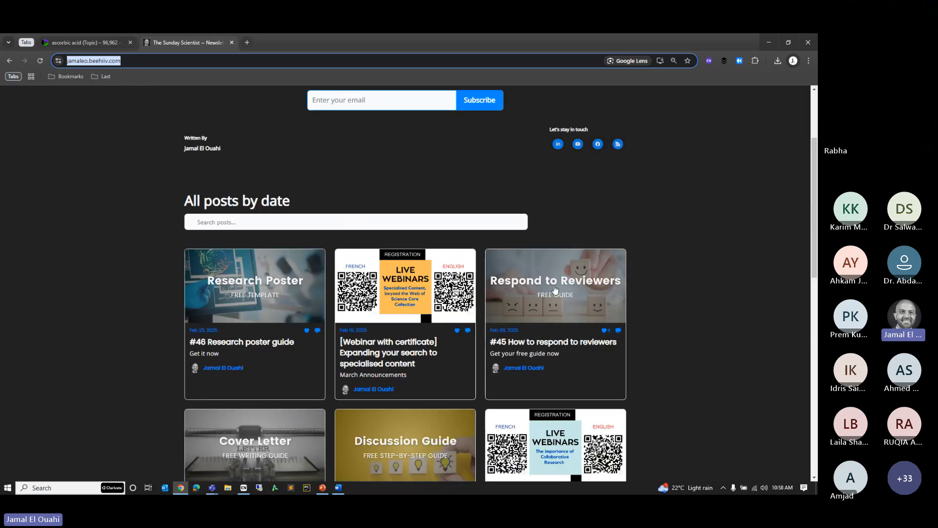
{"action": "scroll", "coordinate": [640, 304], "scroll_direction": "down", "scroll_amount": 3}
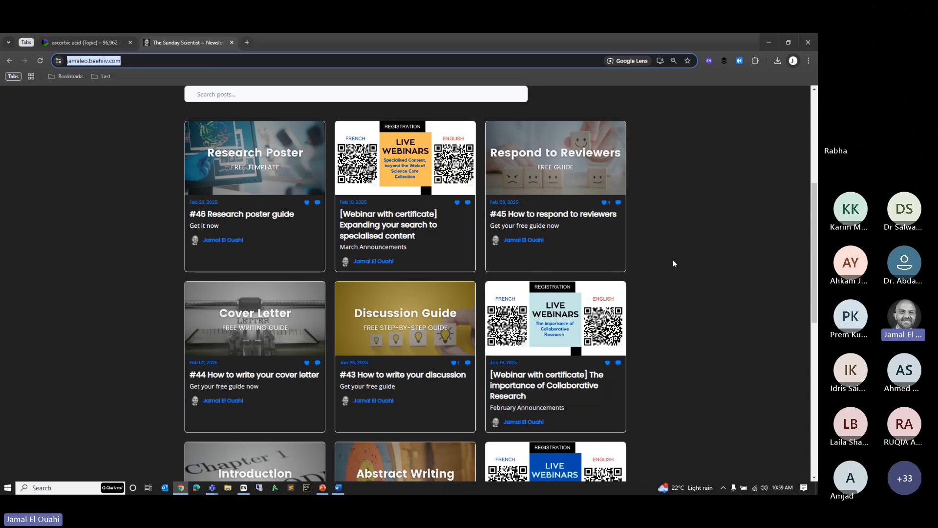
{"action": "scroll", "coordinate": [673, 263], "scroll_direction": "down", "scroll_amount": 3}
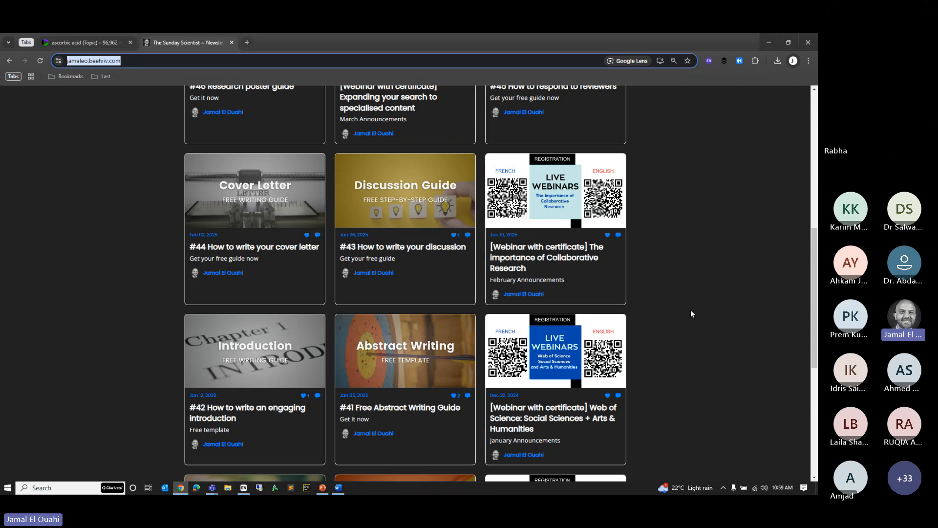
{"action": "scroll", "coordinate": [691, 312], "scroll_direction": "down", "scroll_amount": 5}
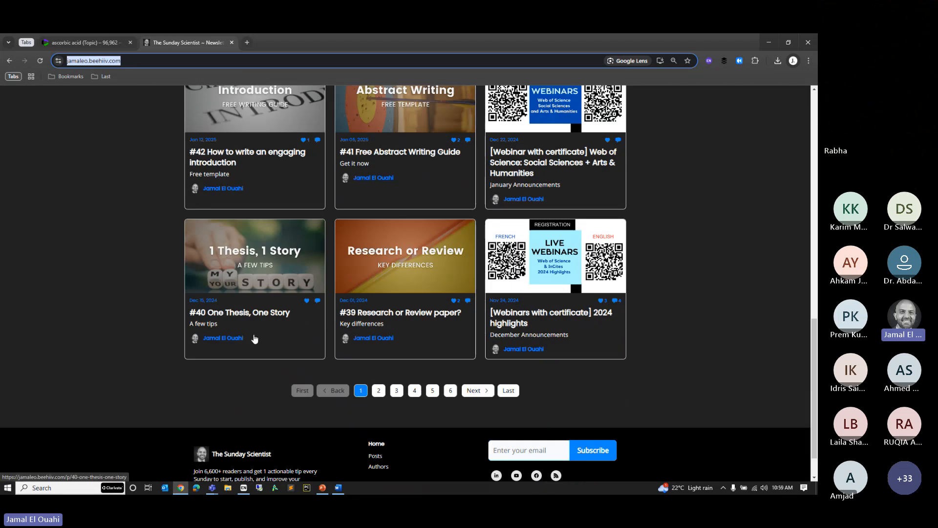
{"action": "scroll", "coordinate": [691, 369], "scroll_direction": "up", "scroll_amount": 13}
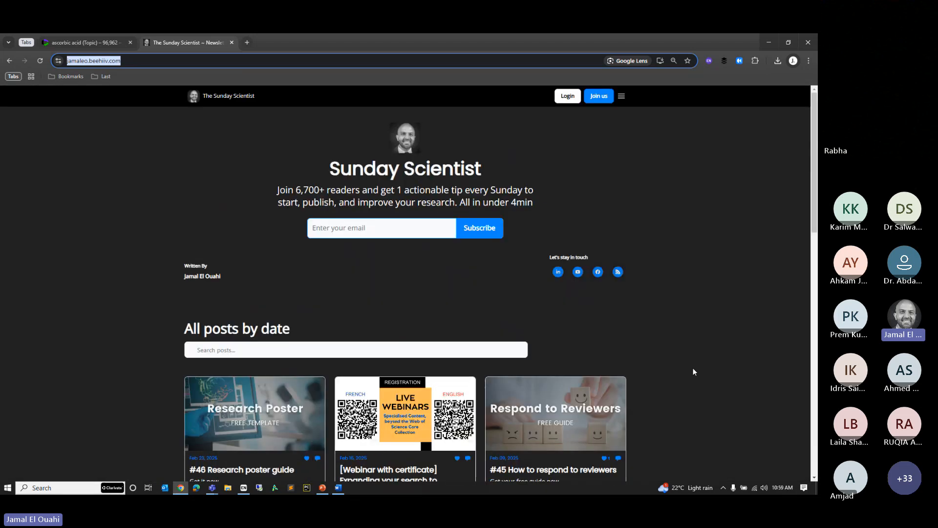
{"action": "key", "text": "alt+Tab"}
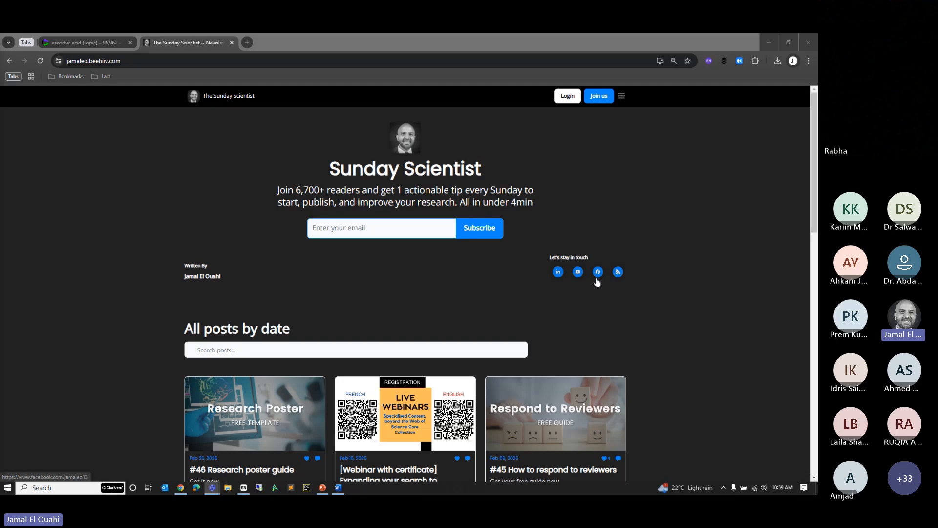
{"action": "scroll", "coordinate": [597, 279], "scroll_direction": "down", "scroll_amount": 3}
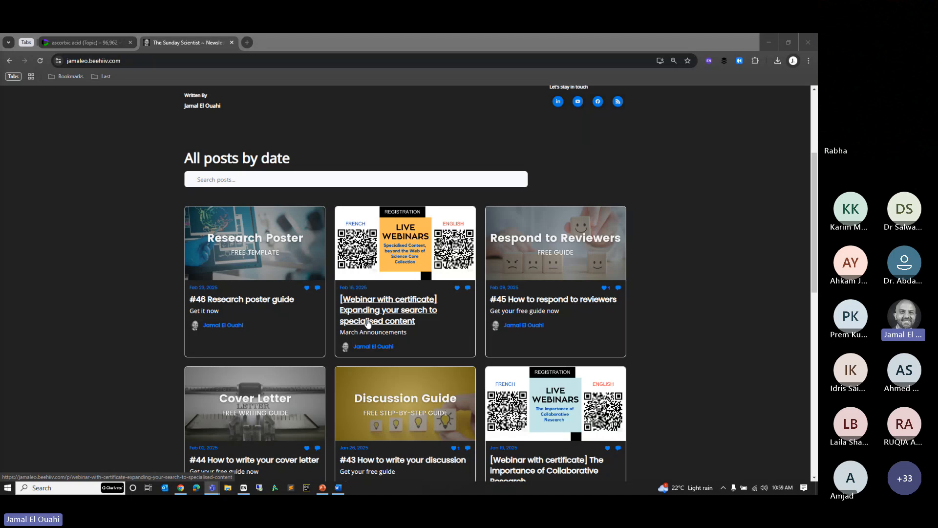
{"action": "scroll", "coordinate": [368, 324], "scroll_direction": "down", "scroll_amount": 1}
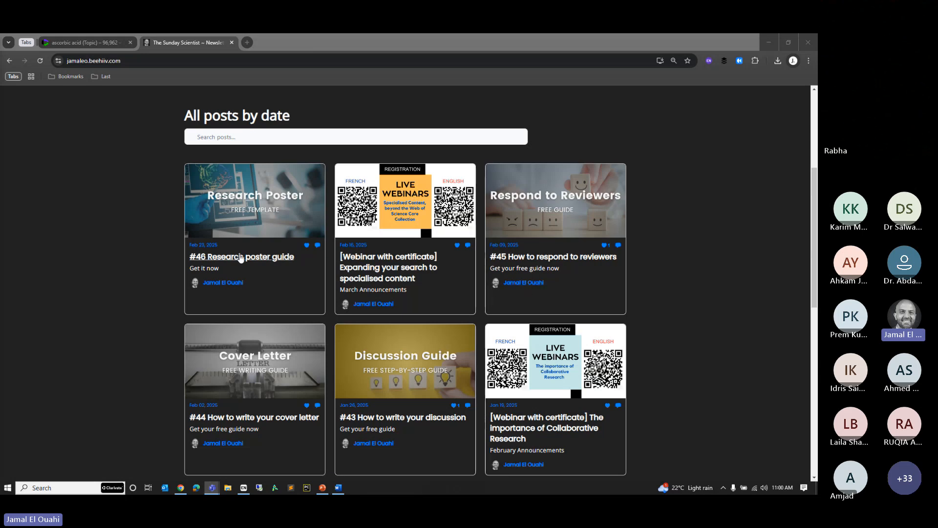
{"action": "scroll", "coordinate": [241, 258], "scroll_direction": "up", "scroll_amount": 4}
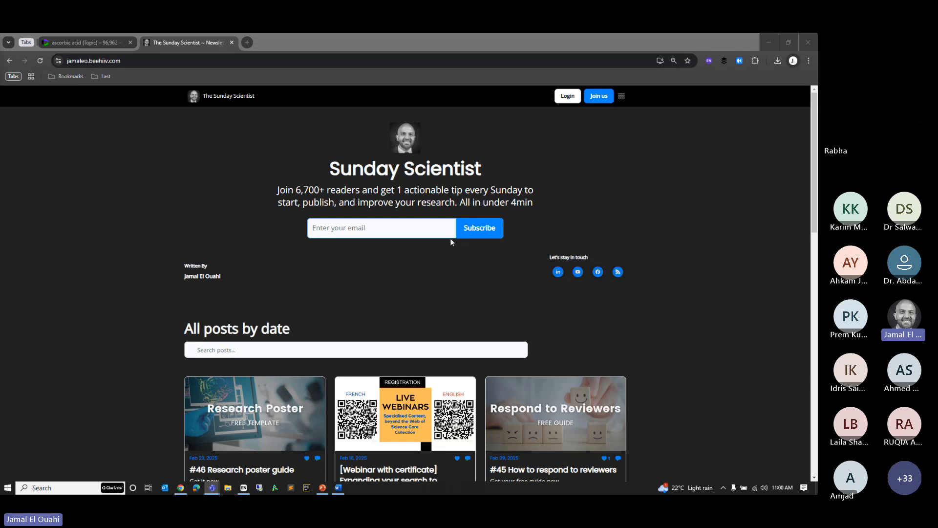
{"action": "left_click", "coordinate": [232, 43]}
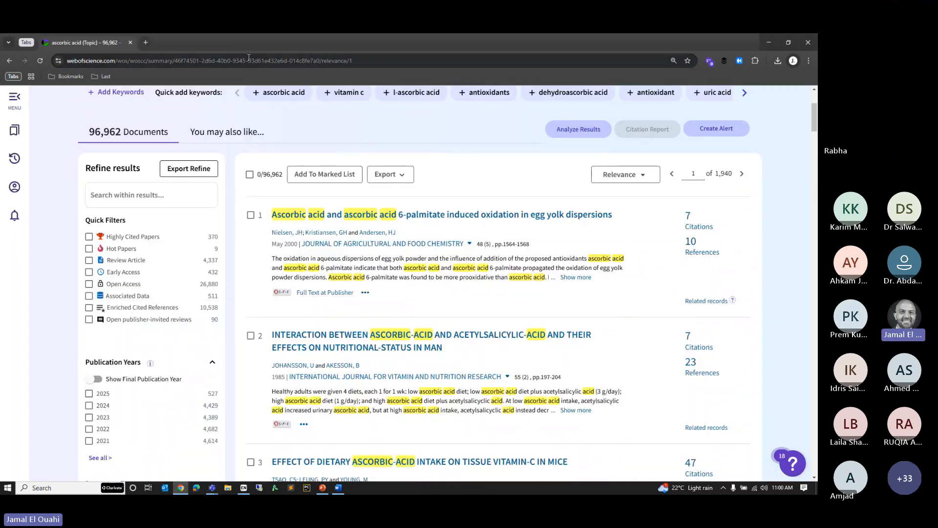
{"action": "scroll", "coordinate": [196, 182], "scroll_direction": "up", "scroll_amount": 3}
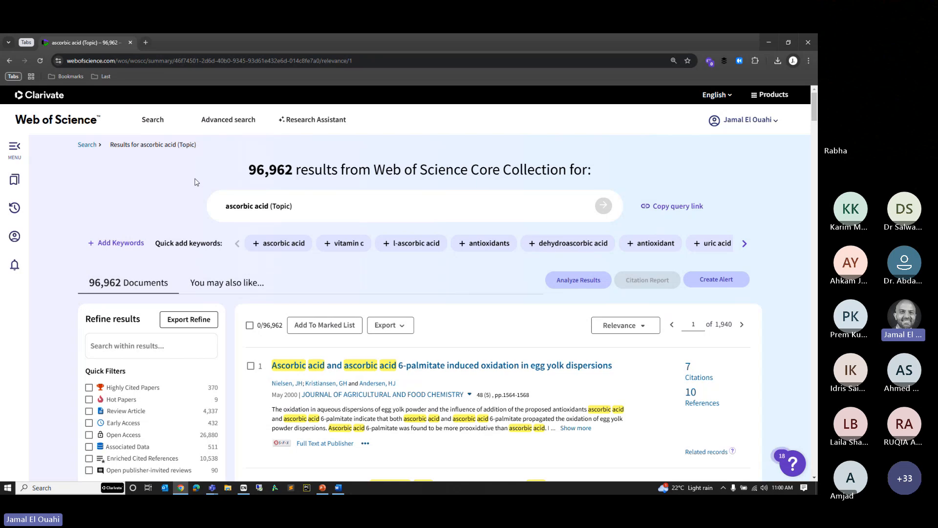
Switch to EndNote and view the actions available for the 2000 reference in the ascorbic acid group
{"action": "left_click", "coordinate": [243, 487]}
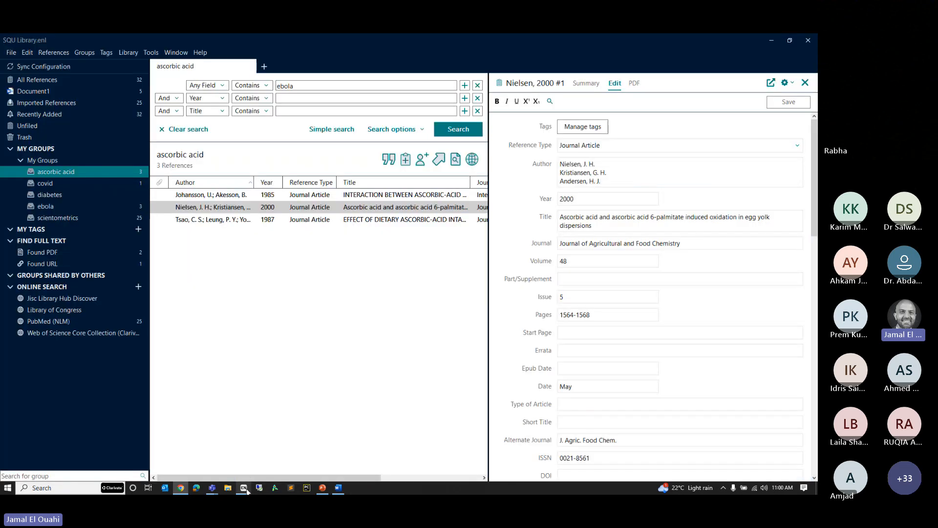
{"action": "left_click", "coordinate": [240, 210]}
{"action": "right_click", "coordinate": [213, 213]}
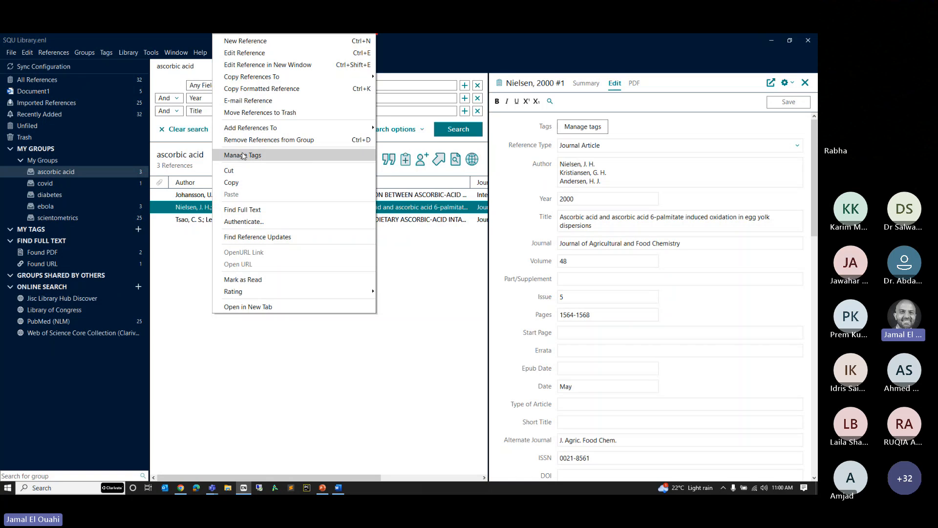
{"action": "left_click", "coordinate": [9, 60]}
Close the SQU library and open the recently used cwts.enl library
{"action": "left_click", "coordinate": [11, 52]}
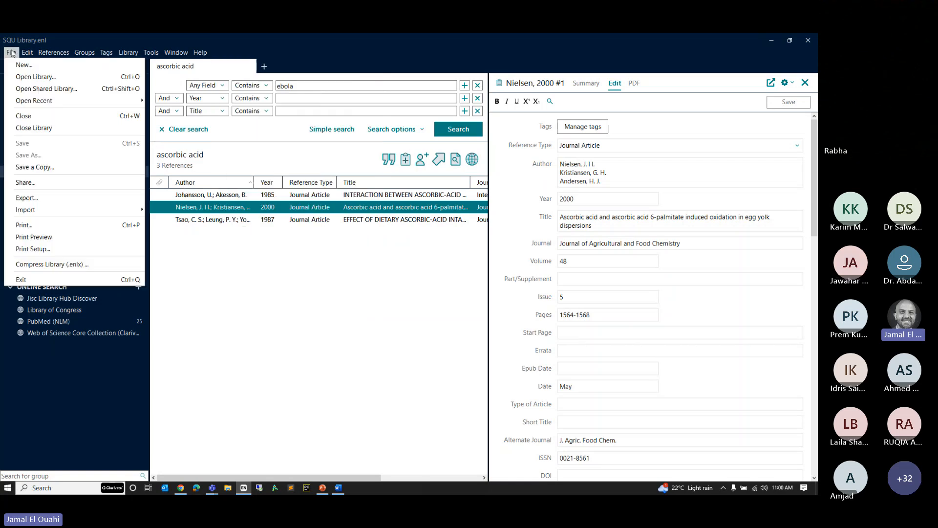
{"action": "left_click", "coordinate": [29, 117]}
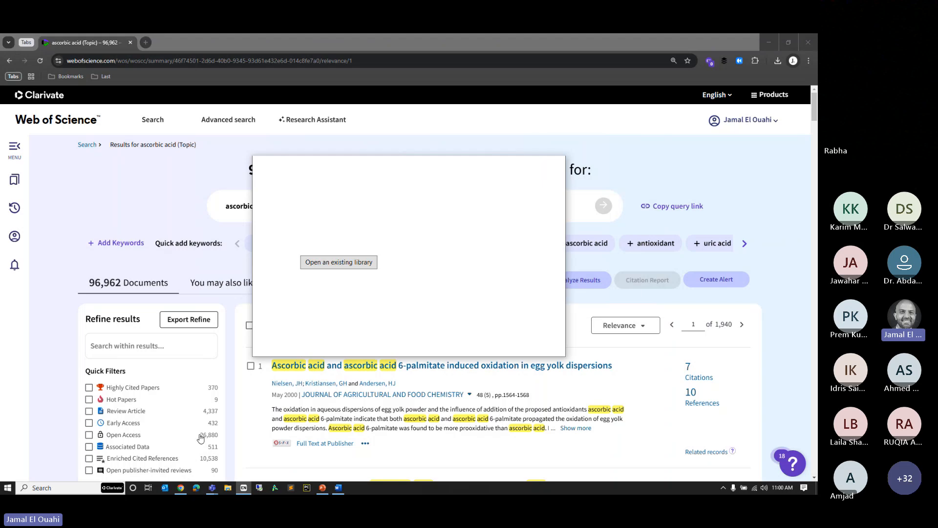
{"action": "left_click", "coordinate": [335, 264]}
{"action": "key", "text": "Escape"}
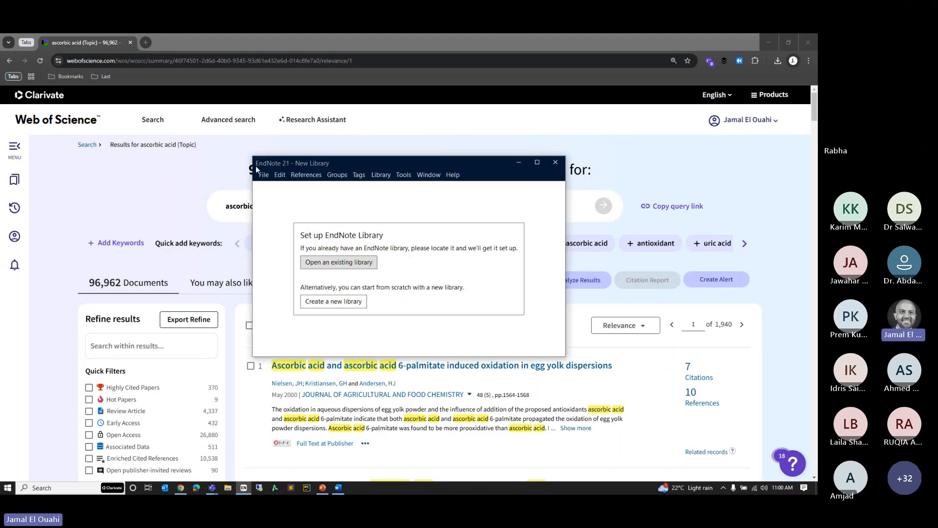
{"action": "left_click", "coordinate": [264, 175]}
{"action": "mouse_move", "coordinate": [386, 222]}
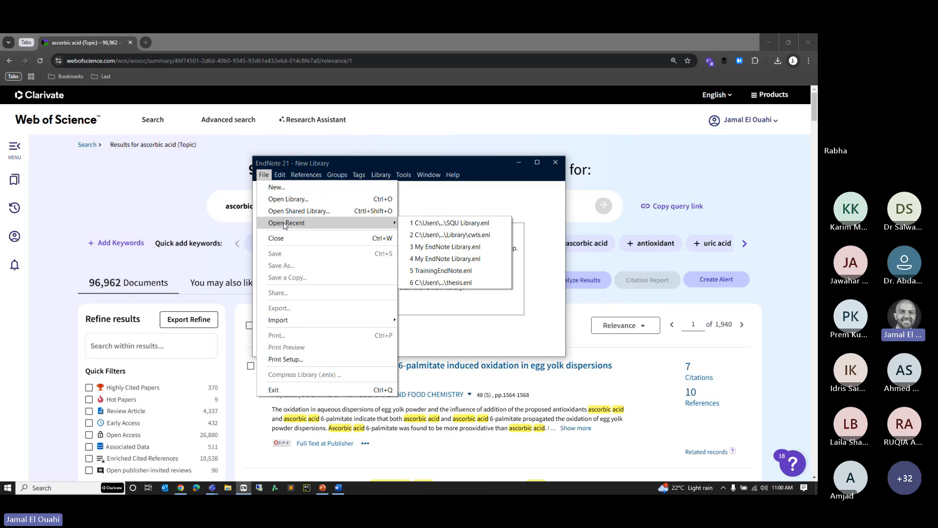
{"action": "left_click", "coordinate": [453, 235]}
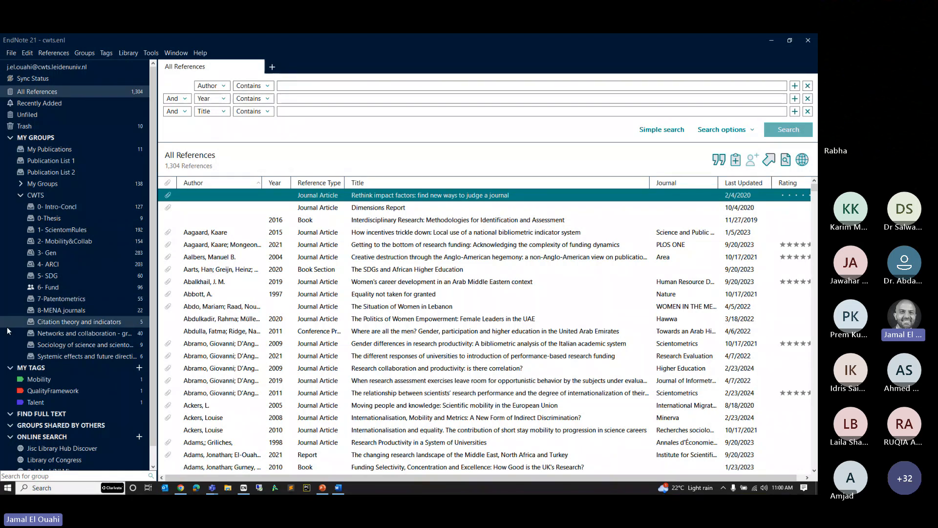
View the references tagged Mobility and the tags available for the 2019 reference on new managerialism in the academy
{"action": "left_click", "coordinate": [60, 381]}
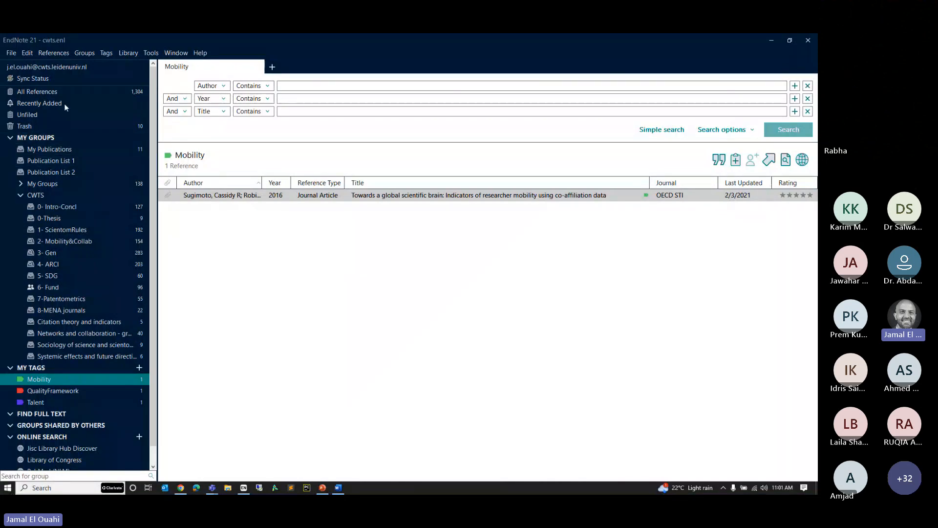
{"action": "left_click", "coordinate": [50, 92]}
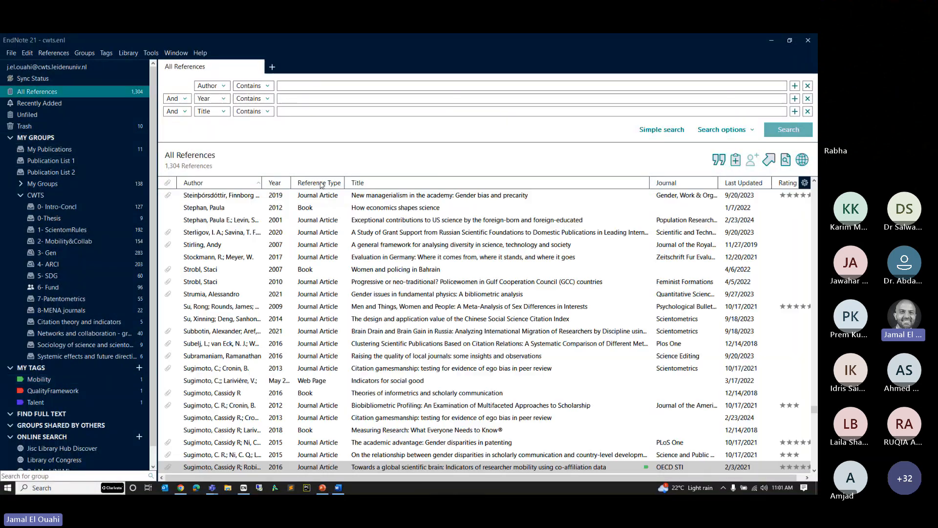
{"action": "left_click", "coordinate": [223, 196]}
{"action": "right_click", "coordinate": [223, 197]}
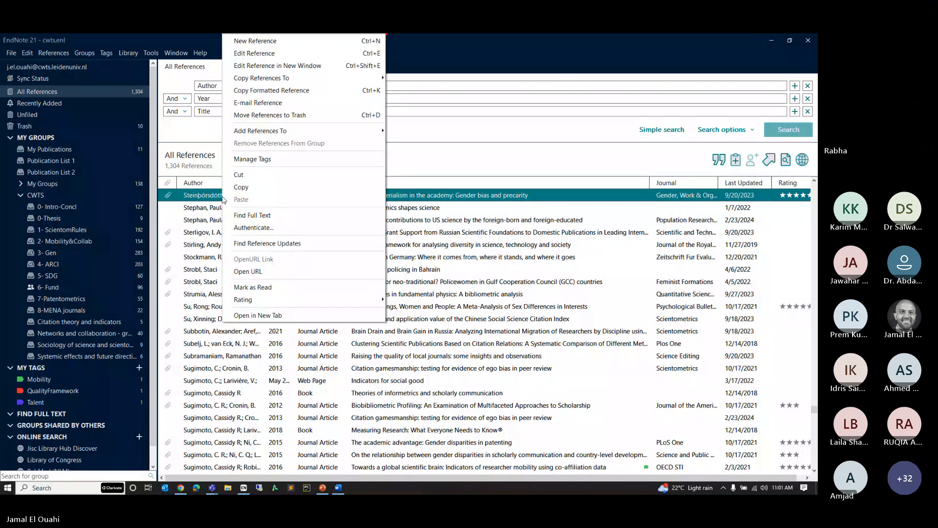
{"action": "left_click", "coordinate": [246, 159]}
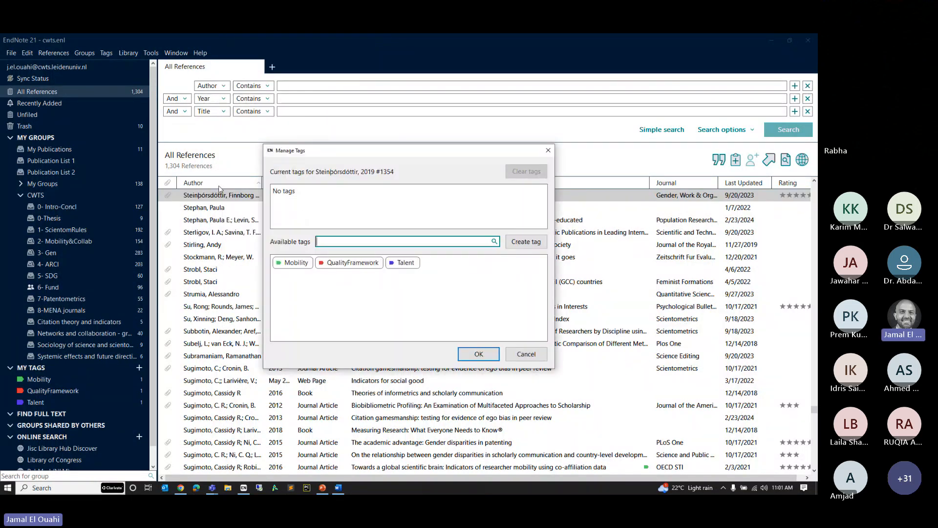
{"action": "left_click_drag", "start_coordinate": [396, 154], "coordinate": [397, 224]}
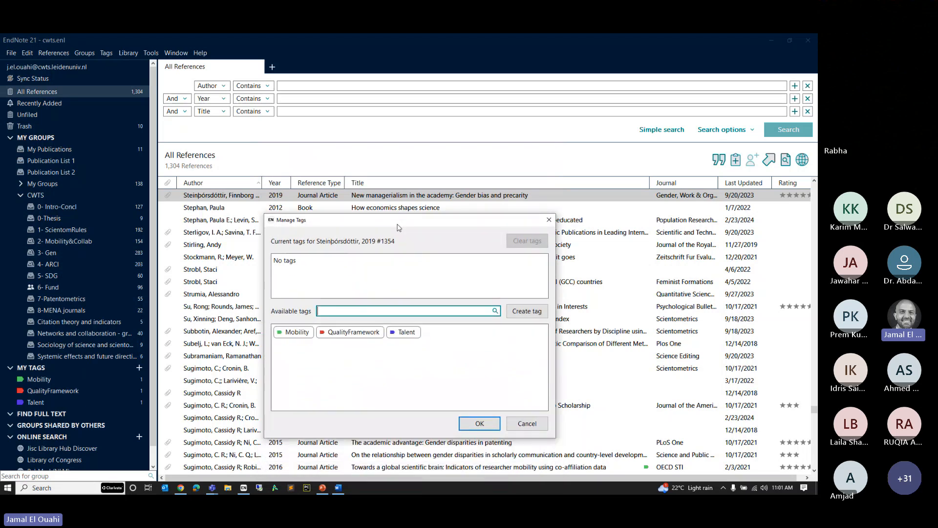
{"action": "left_click", "coordinate": [549, 220]}
Select all references in the 2- Mobility&Collab group and assign them the Mobility tag
{"action": "left_click", "coordinate": [61, 243]}
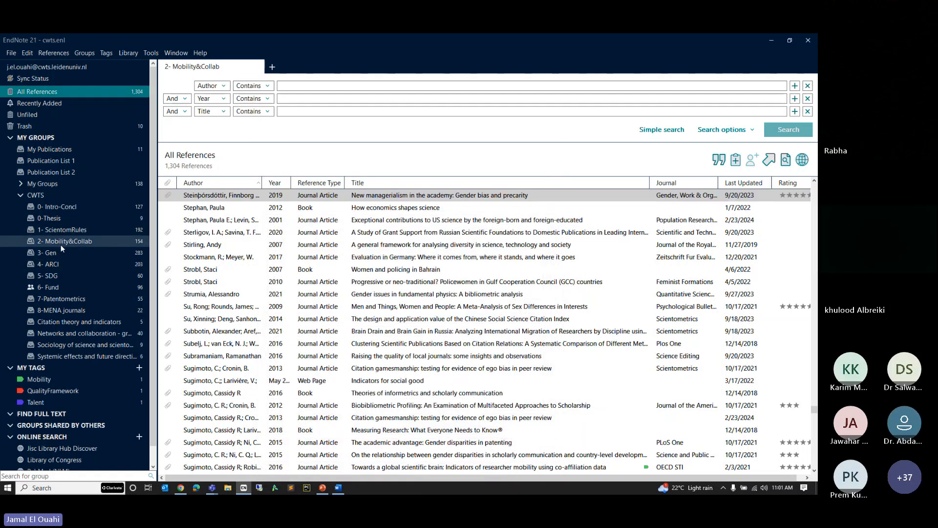
{"action": "left_click", "coordinate": [219, 196]}
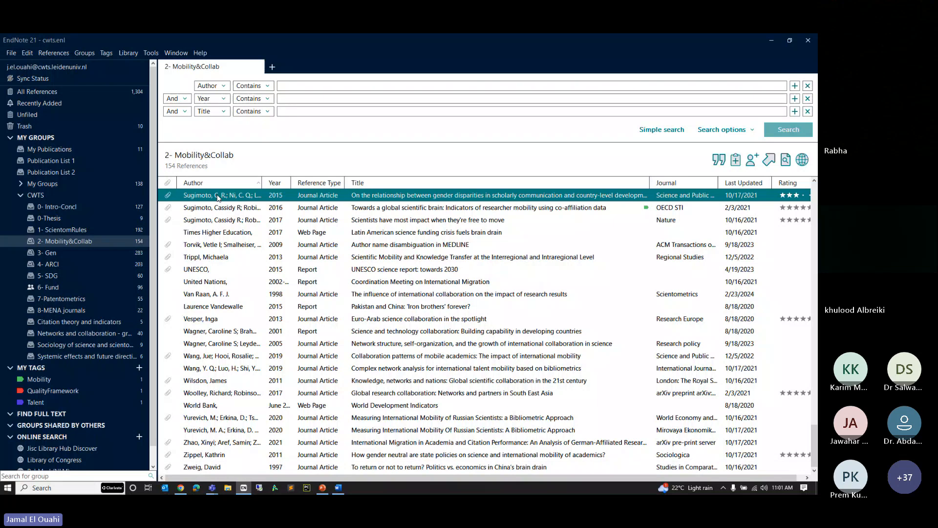
{"action": "key", "text": "ctrl+a"}
{"action": "right_click", "coordinate": [218, 196]}
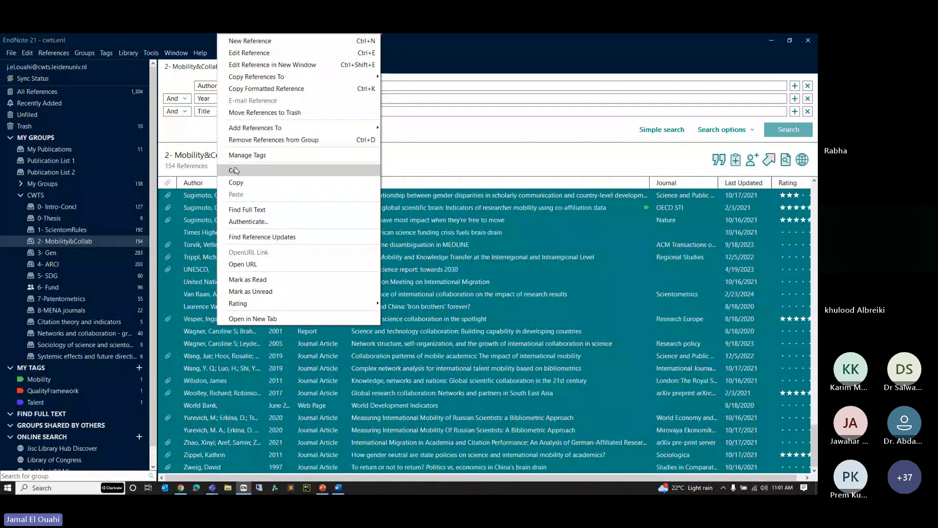
{"action": "left_click", "coordinate": [247, 155]}
{"action": "left_click", "coordinate": [296, 332]}
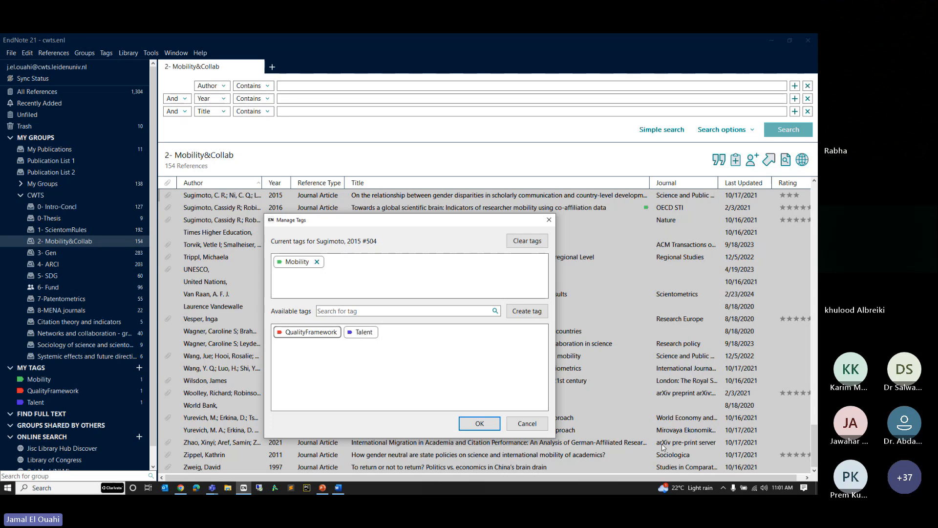
{"action": "left_click", "coordinate": [479, 423]}
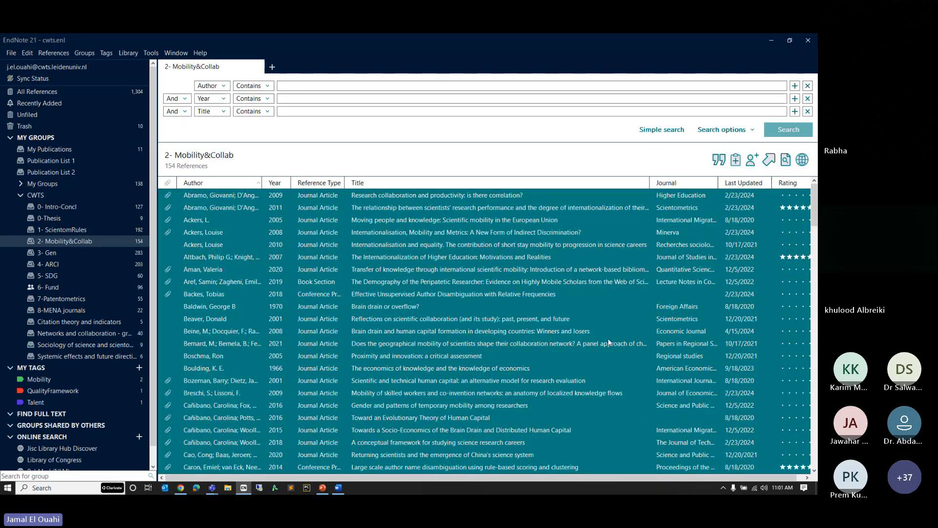
{"action": "left_click", "coordinate": [461, 260]}
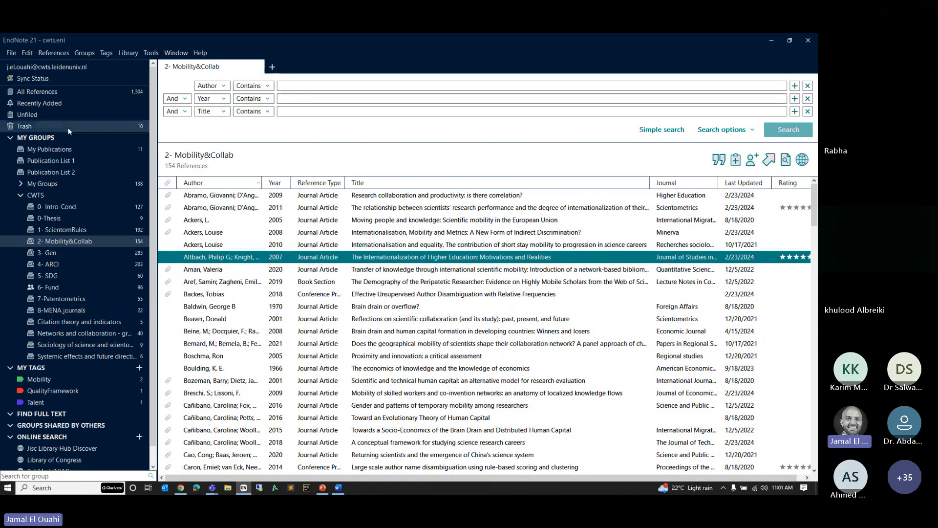
Show the My Publications group and look over its reports and journal articles
{"action": "left_click", "coordinate": [56, 149]}
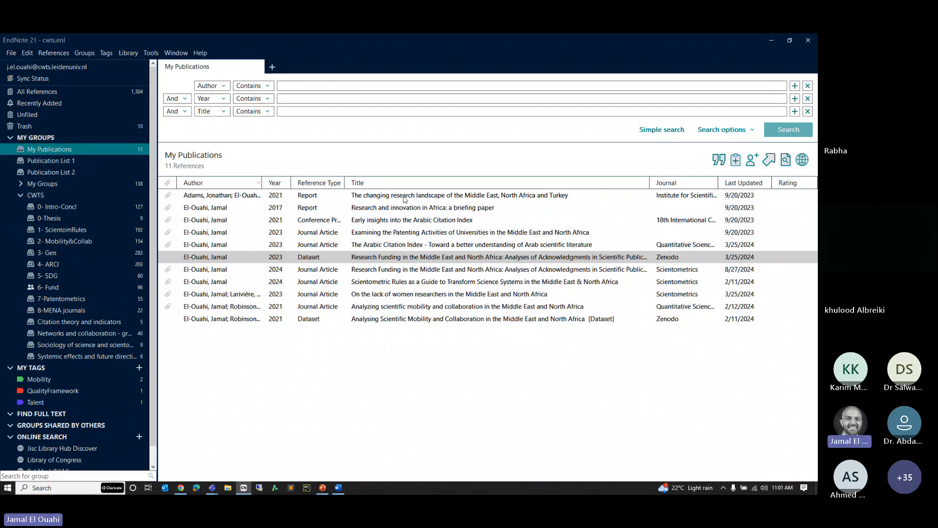
{"action": "left_click", "coordinate": [306, 196]}
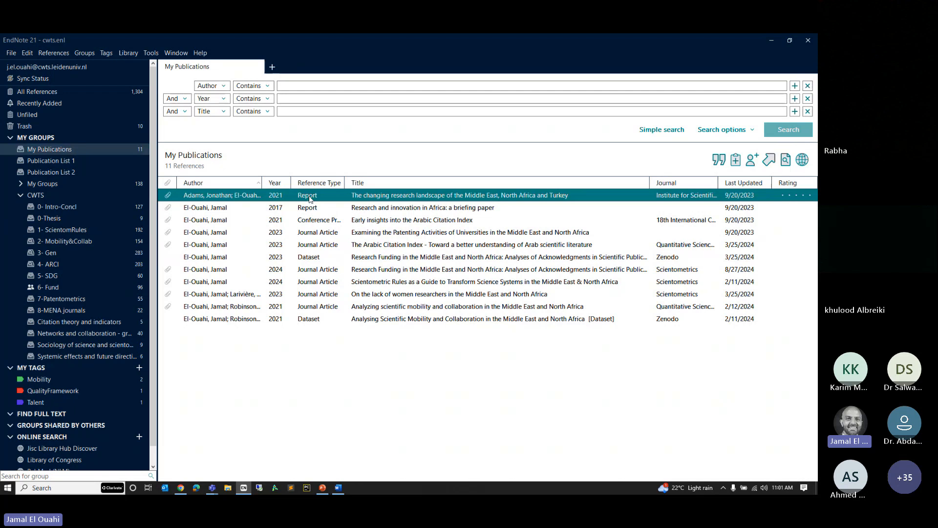
{"action": "left_click", "coordinate": [313, 233]}
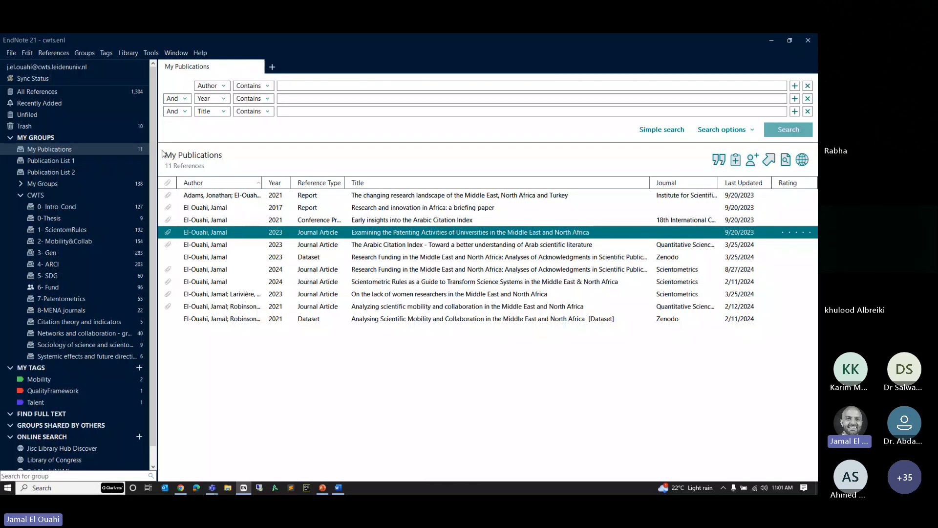
Switch to Word and replace the manuscript's content with "I prepare my CV and I need a list of my publications", followed by a new line
{"action": "left_click", "coordinate": [341, 489]}
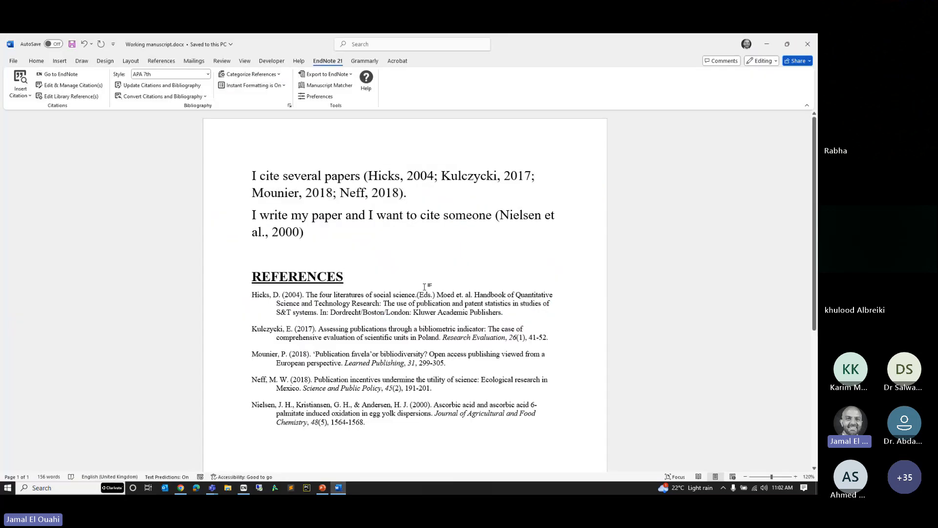
{"action": "key", "text": "ctrl+a"}
{"action": "type", "text": "I p"}
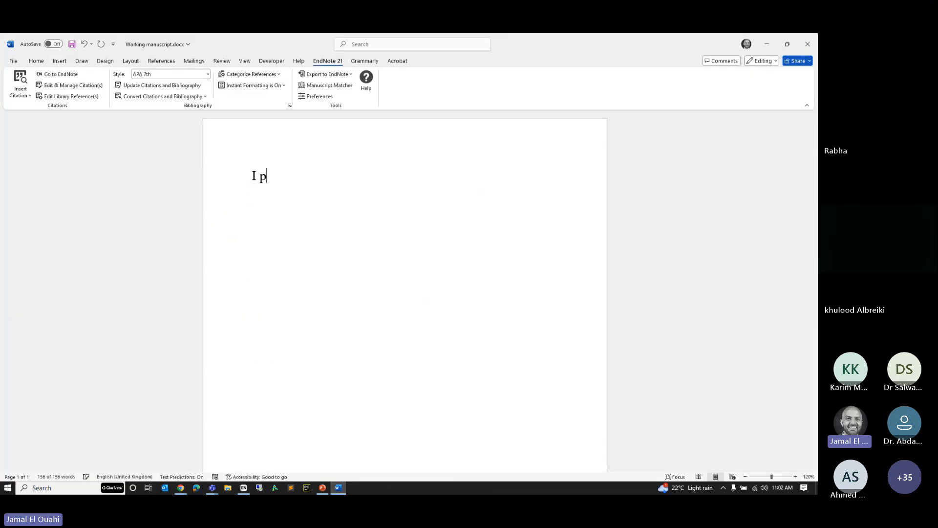
{"action": "type", "text": "repare my CV and I need my refer"}
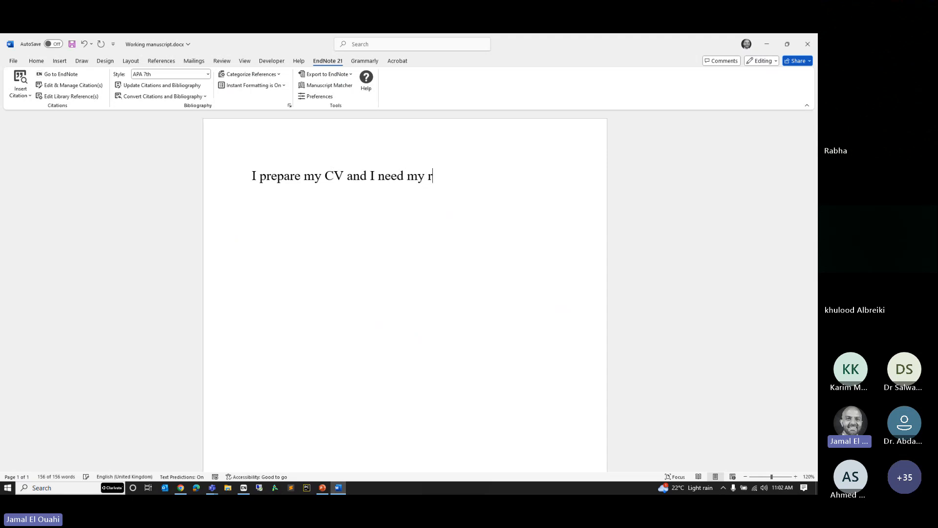
{"action": "key", "text": "BackSpace"}
{"action": "key", "text": "BackSpace"}
{"action": "key", "text": "BackSpace"}
{"action": "key", "text": "BackSpace"}
{"action": "key", "text": "BackSpace"}
{"action": "key", "text": "BackSpace"}
{"action": "key", "text": "BackSpace"}
{"action": "type", "text": "a list of m"}
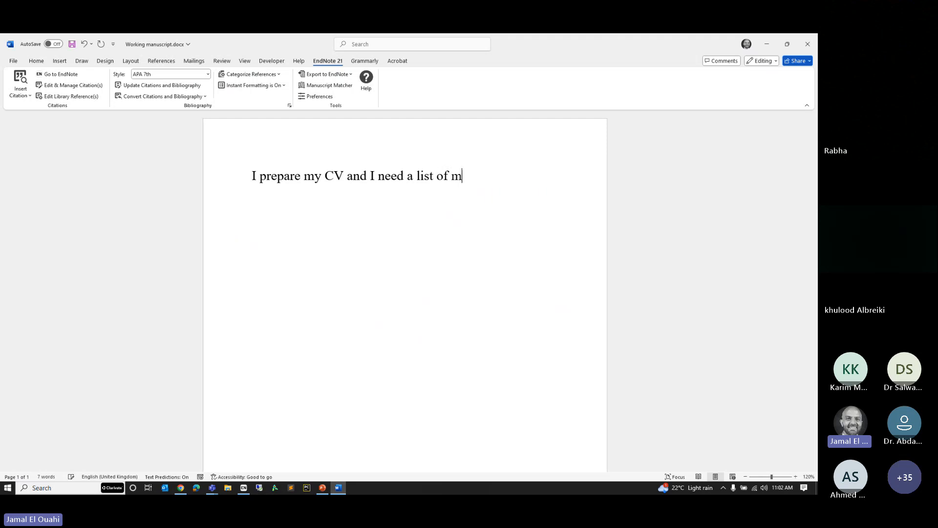
{"action": "type", "text": "y publications"}
{"action": "key", "text": "Return"}
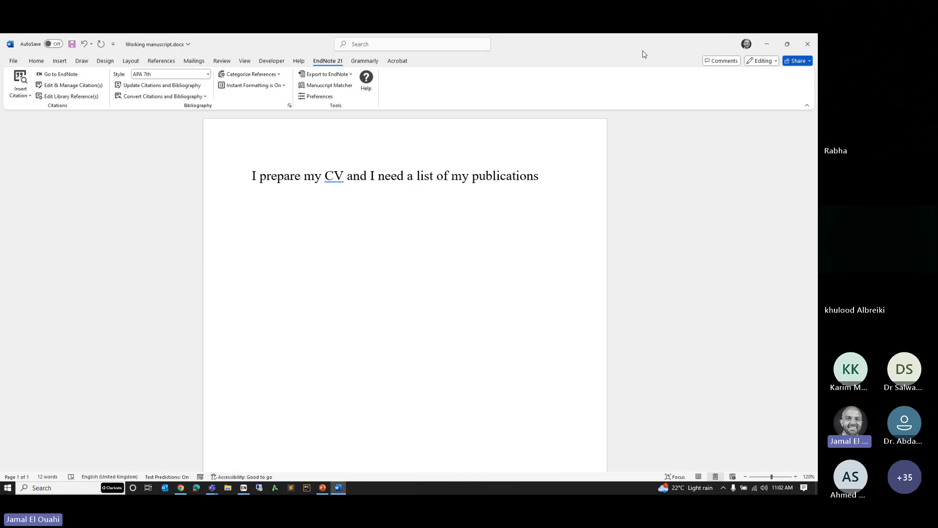
Resize and arrange the Word and EndNote windows side by side so the manuscript and publication list are both visible
{"action": "left_click", "coordinate": [795, 45]}
{"action": "left_click_drag", "start_coordinate": [148, 107], "coordinate": [559, 65]}
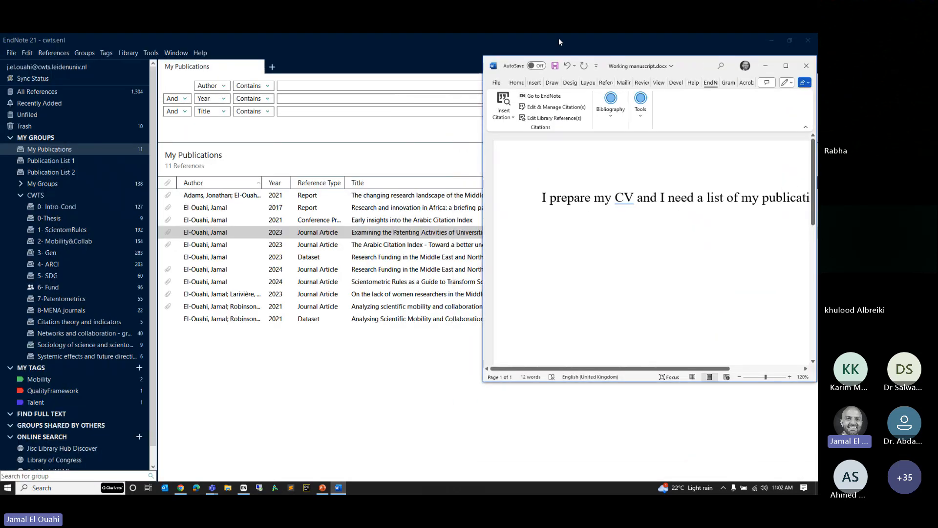
{"action": "left_click", "coordinate": [559, 42]}
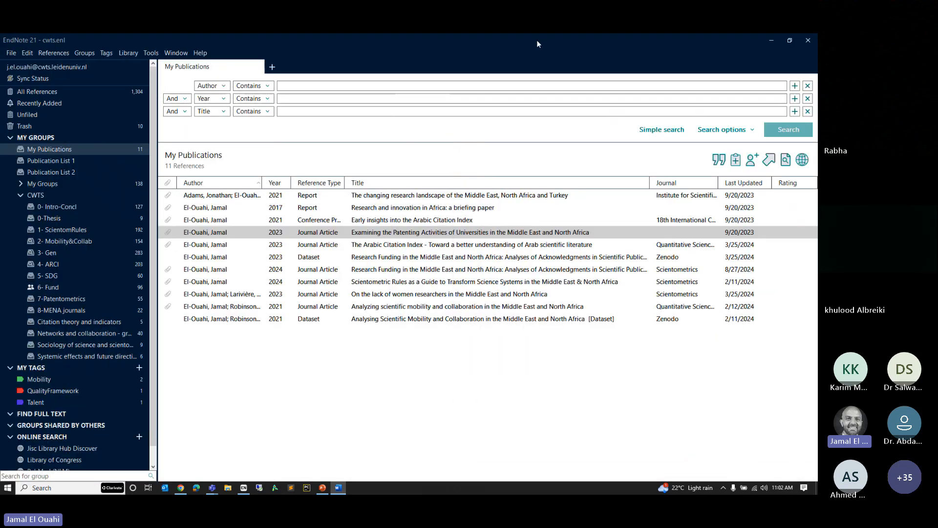
{"action": "left_click", "coordinate": [793, 43]}
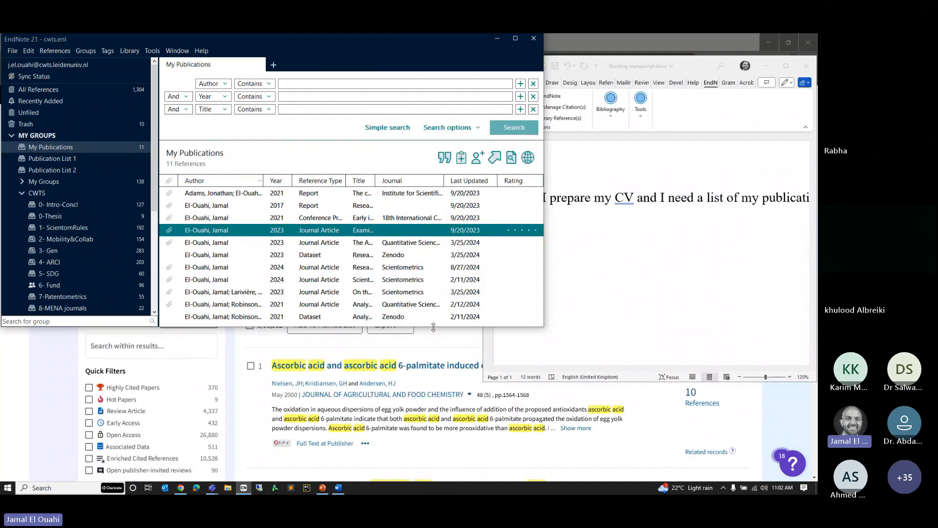
{"action": "left_click_drag", "start_coordinate": [434, 326], "coordinate": [436, 490]}
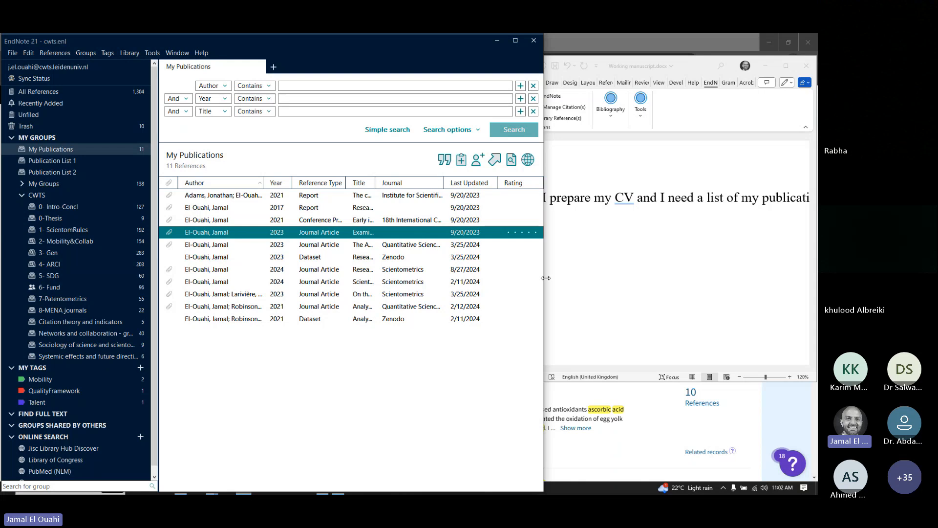
{"action": "left_click_drag", "start_coordinate": [543, 280], "coordinate": [465, 288]}
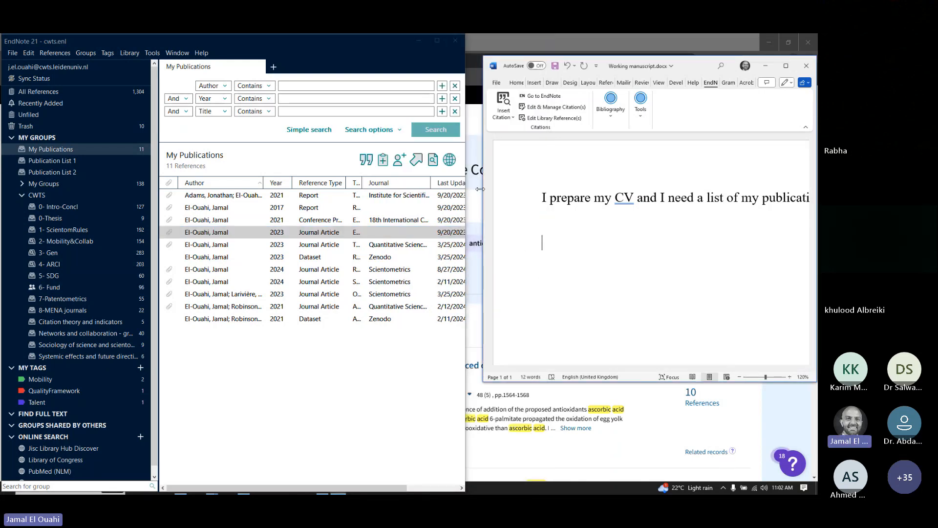
Insert citations for all references in the My Publications group into the manuscript
{"action": "left_click", "coordinate": [251, 207]}
{"action": "key", "text": "ctrl+a"}
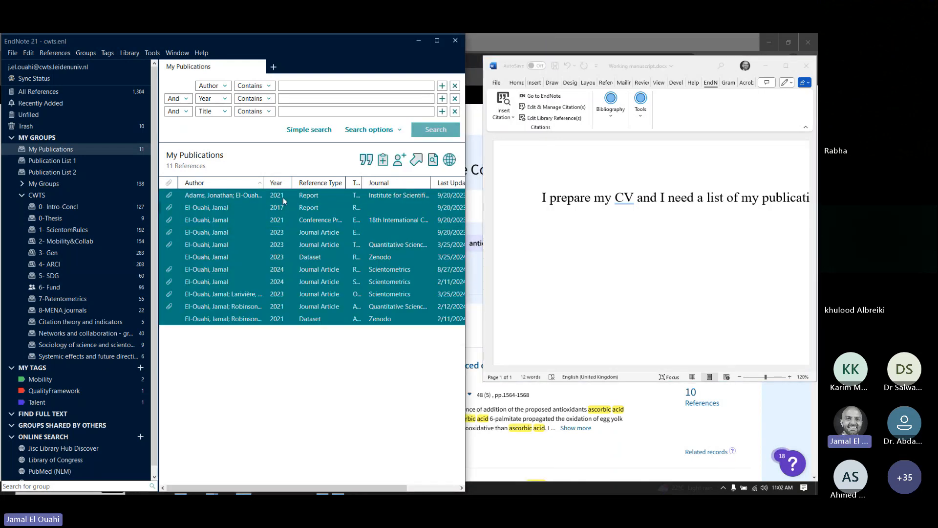
{"action": "left_click", "coordinate": [364, 164]}
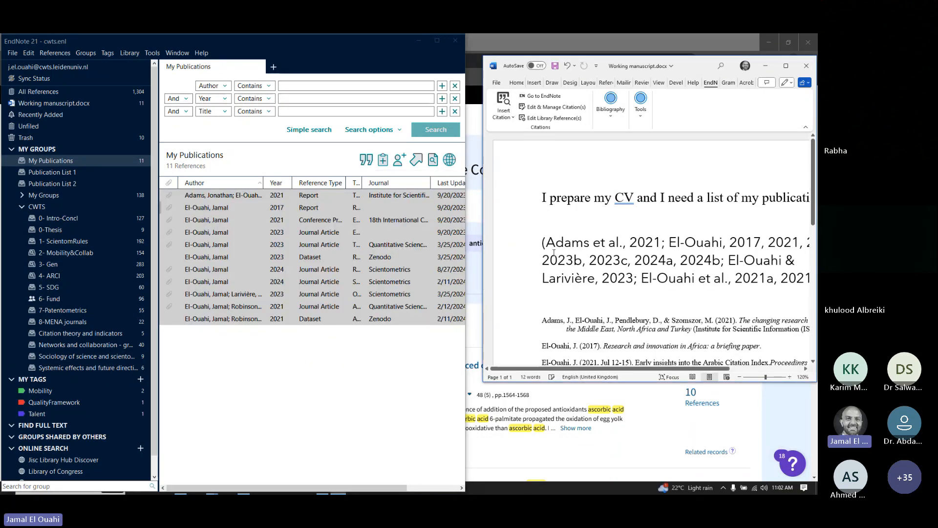
Maximize the manuscript and select the generated bibliography below the citations
{"action": "scroll", "coordinate": [554, 253], "scroll_direction": "down", "scroll_amount": 5}
{"action": "double_click", "coordinate": [694, 66]}
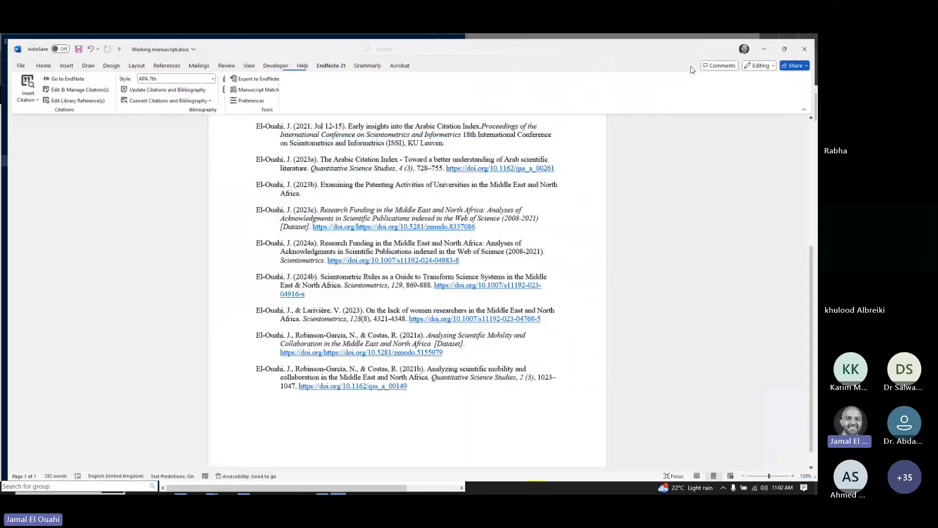
{"action": "scroll", "coordinate": [251, 245], "scroll_direction": "up", "scroll_amount": 3}
{"action": "left_click_drag", "start_coordinate": [248, 160], "coordinate": [184, 157]}
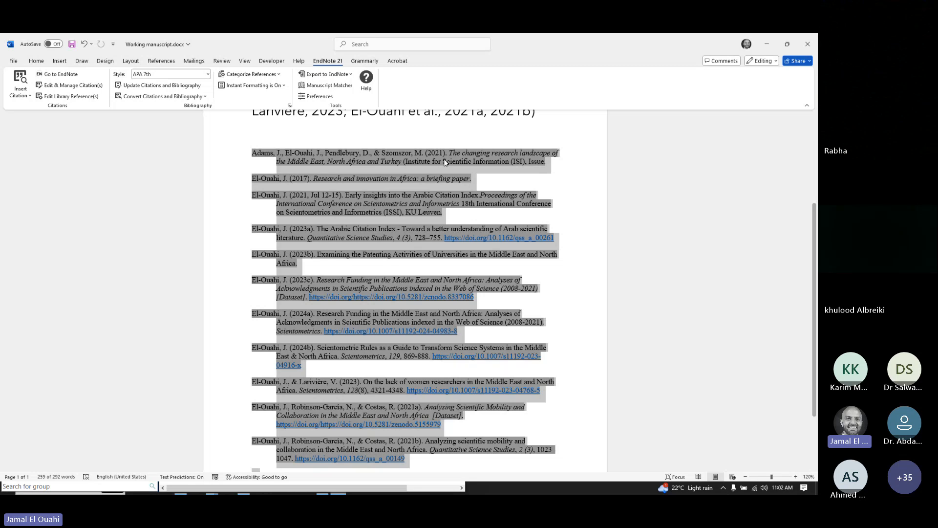
Select the in-text citation block above the bibliography and review the reference list down to its last entry
{"action": "scroll", "coordinate": [415, 205], "scroll_direction": "up", "scroll_amount": 2}
{"action": "left_click", "coordinate": [384, 246]}
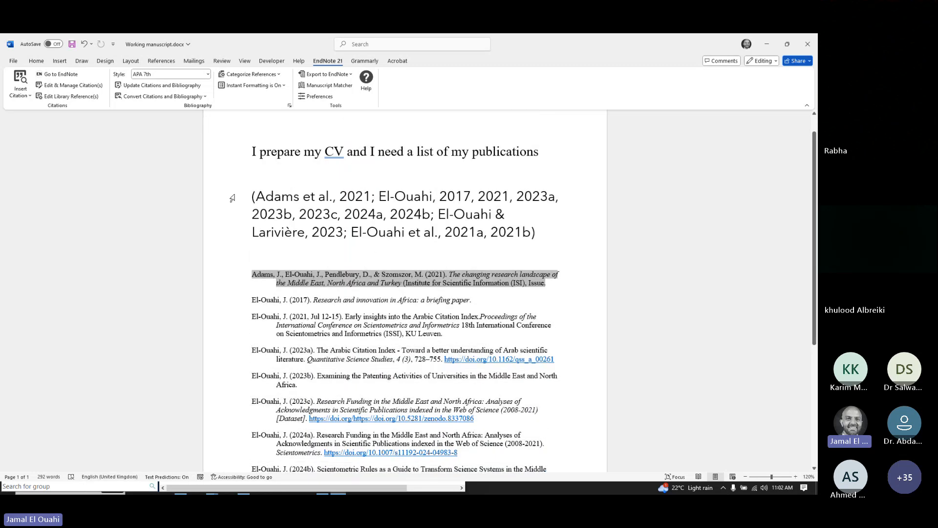
{"action": "left_click_drag", "start_coordinate": [219, 194], "coordinate": [218, 233]}
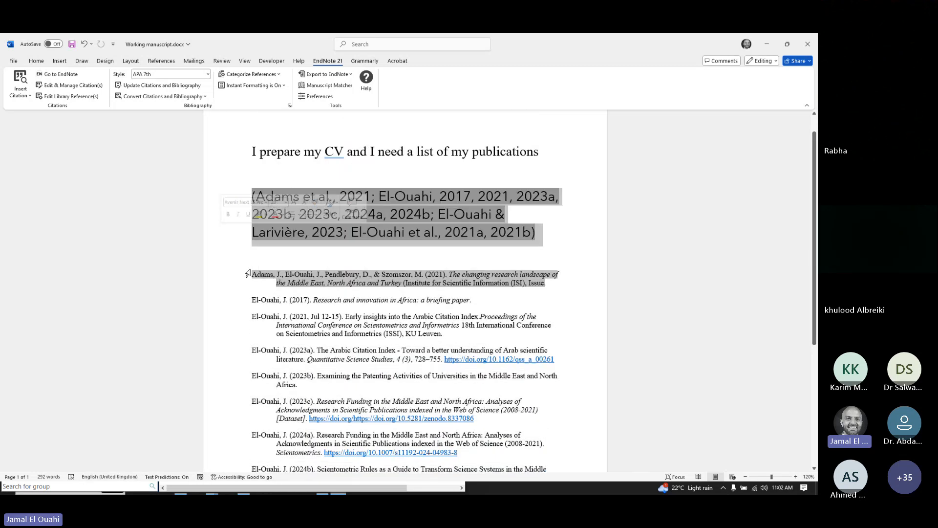
{"action": "scroll", "coordinate": [275, 307], "scroll_direction": "down", "scroll_amount": 5}
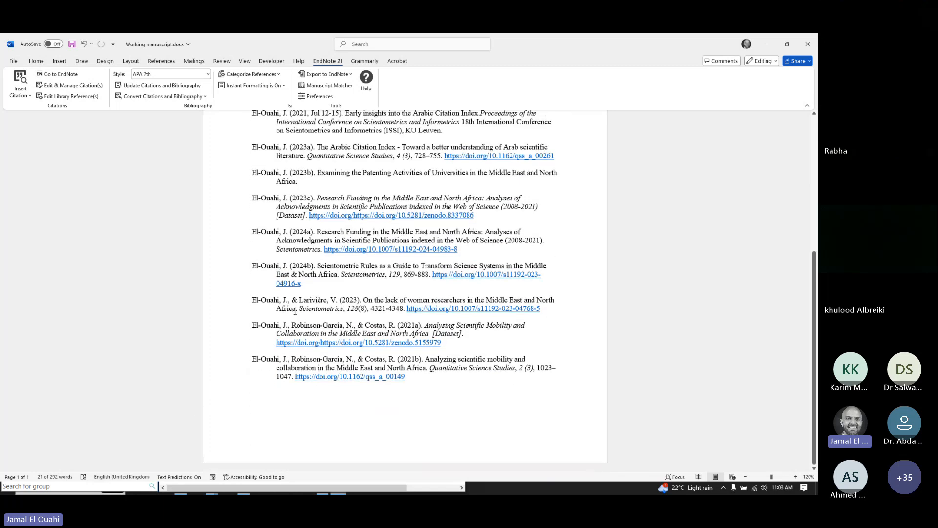
Switch to EndNote, maximize its window and select the reference "On the lack of women researchers in the Middle East and North Africa"
{"action": "key", "text": "alt+Tab"}
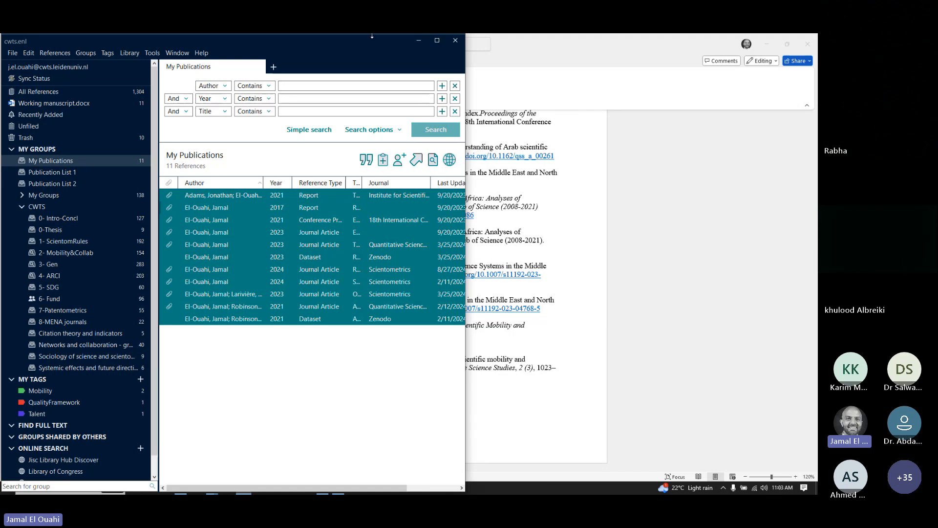
{"action": "left_click_drag", "start_coordinate": [311, 47], "coordinate": [588, 66]}
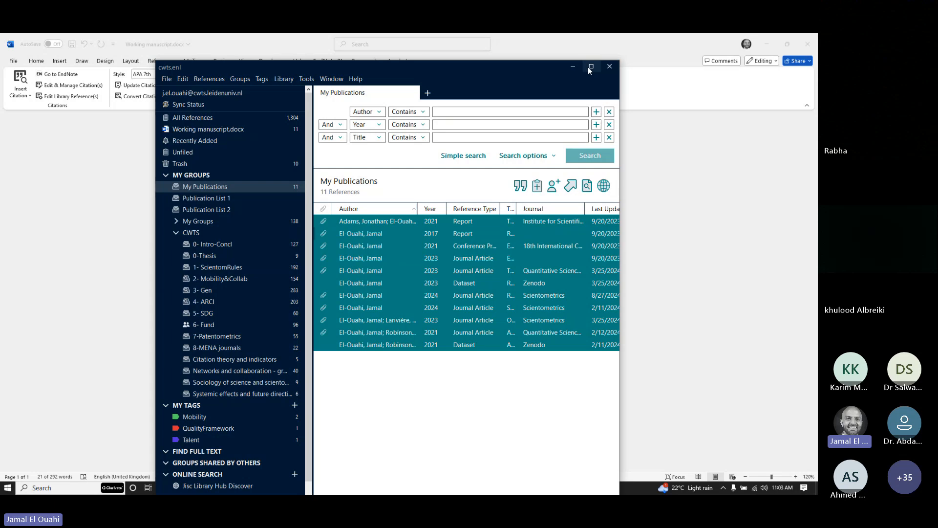
{"action": "double_click", "coordinate": [587, 66]}
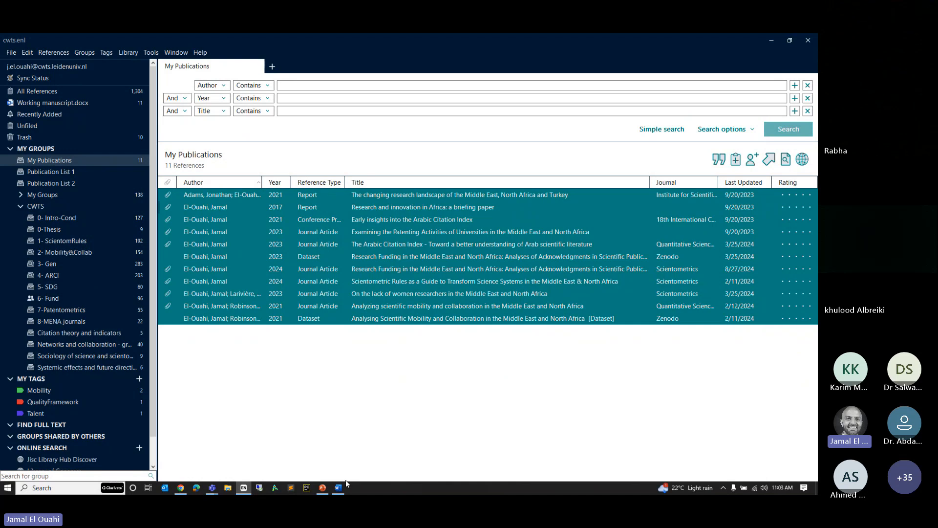
{"action": "left_click", "coordinate": [296, 297]}
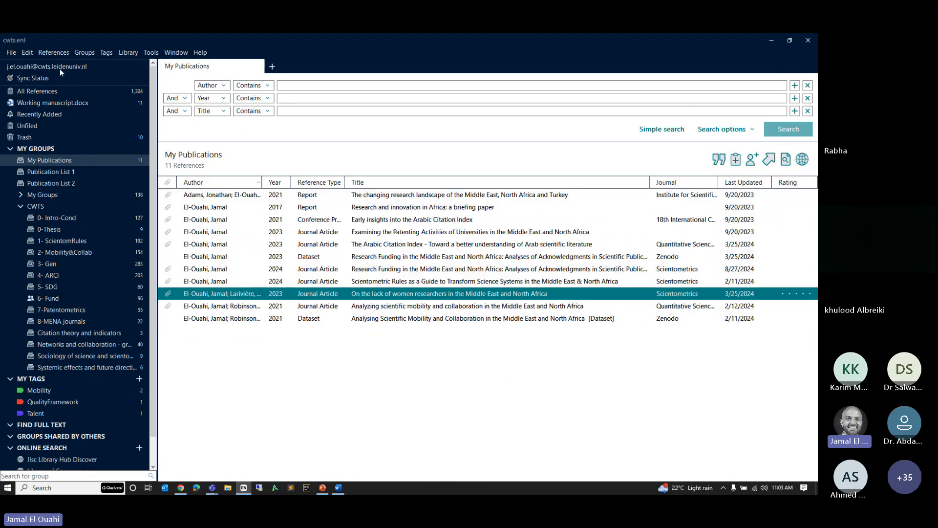
Examine the account credentials in EndNote's Sync preferences and close the preferences without saving changes
{"action": "left_click", "coordinate": [28, 53]}
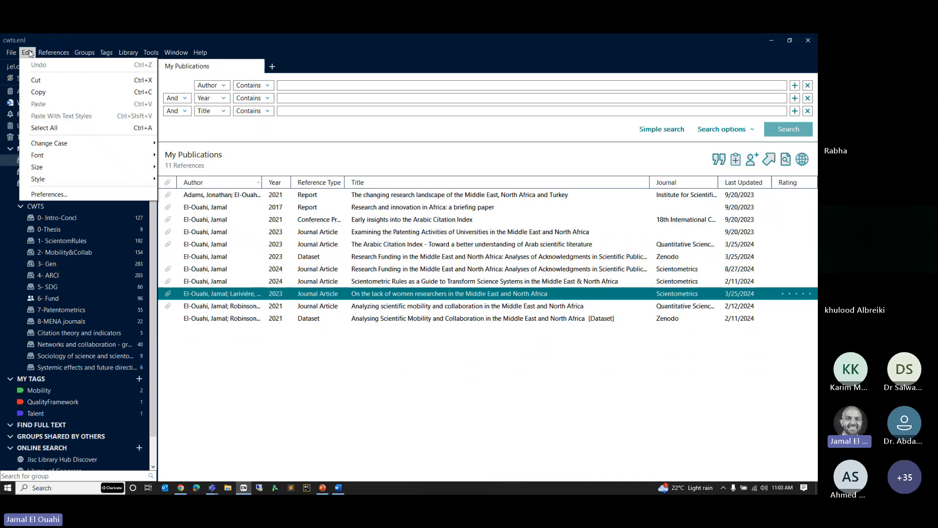
{"action": "left_click", "coordinate": [49, 194]}
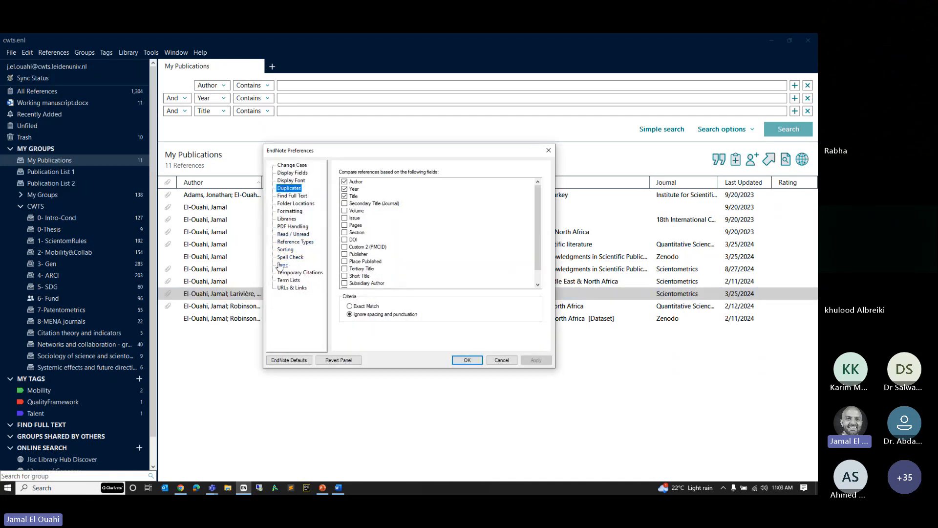
{"action": "left_click", "coordinate": [284, 265]}
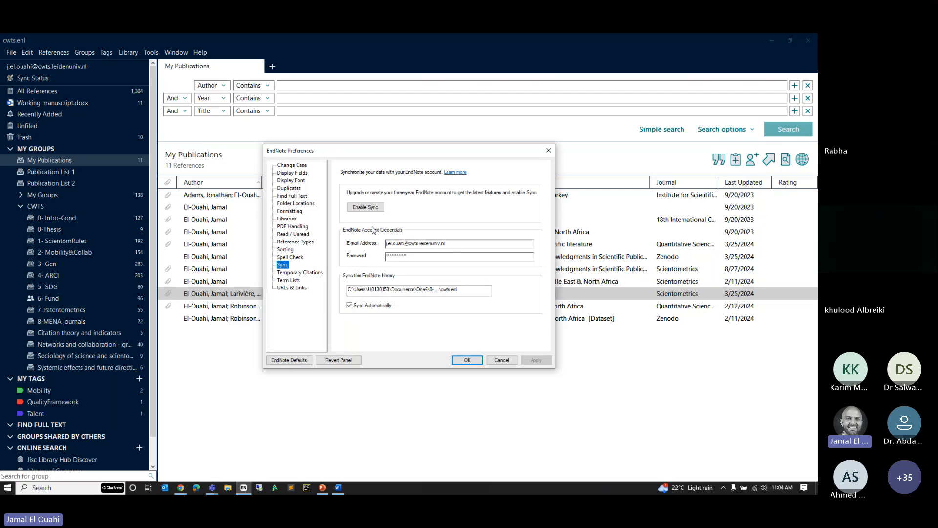
{"action": "left_click_drag", "start_coordinate": [448, 243], "coordinate": [365, 249]}
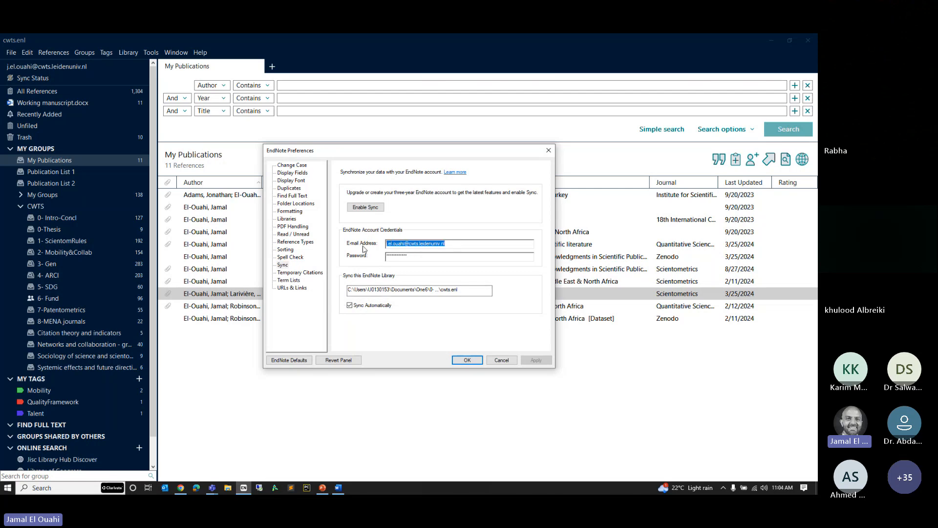
{"action": "left_click", "coordinate": [466, 248]}
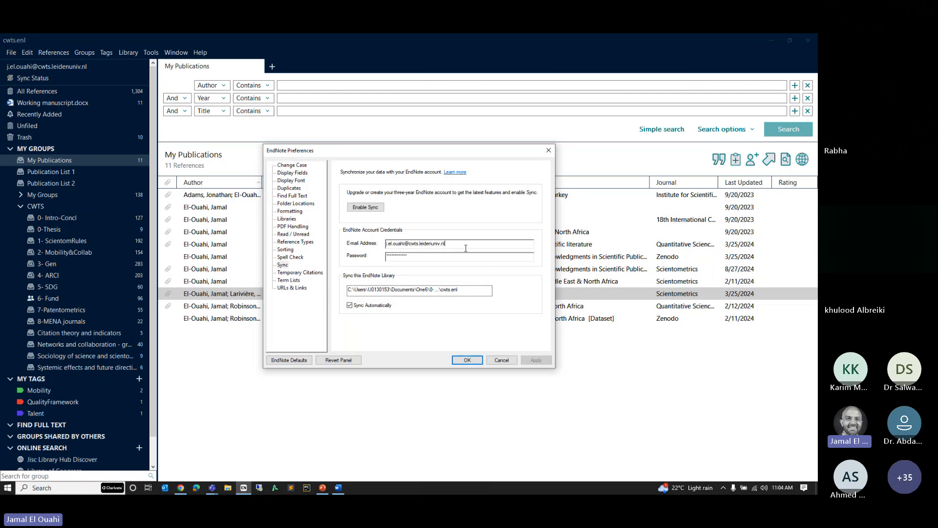
{"action": "left_click", "coordinate": [508, 361]}
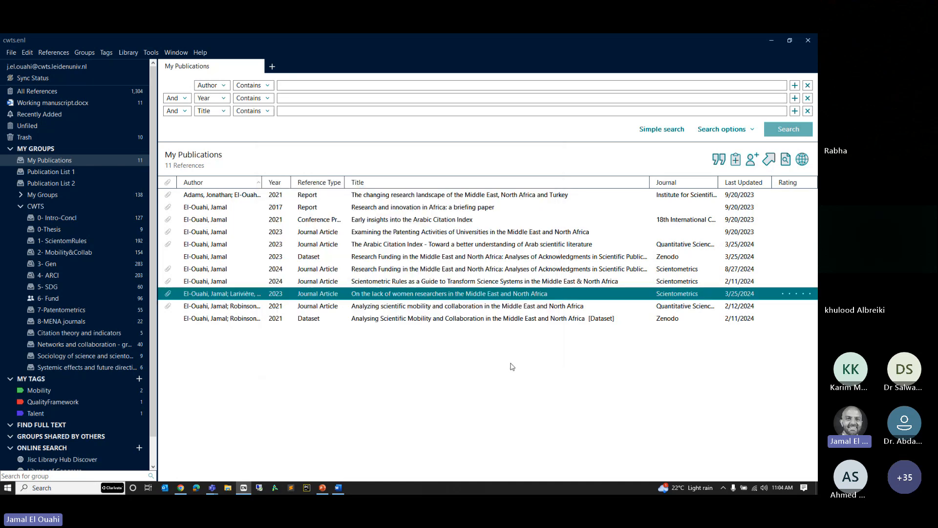
Switch to Word and delete the manuscript's entire content
{"action": "left_click", "coordinate": [337, 487]}
{"action": "scroll", "coordinate": [309, 221], "scroll_direction": "up", "scroll_amount": 5}
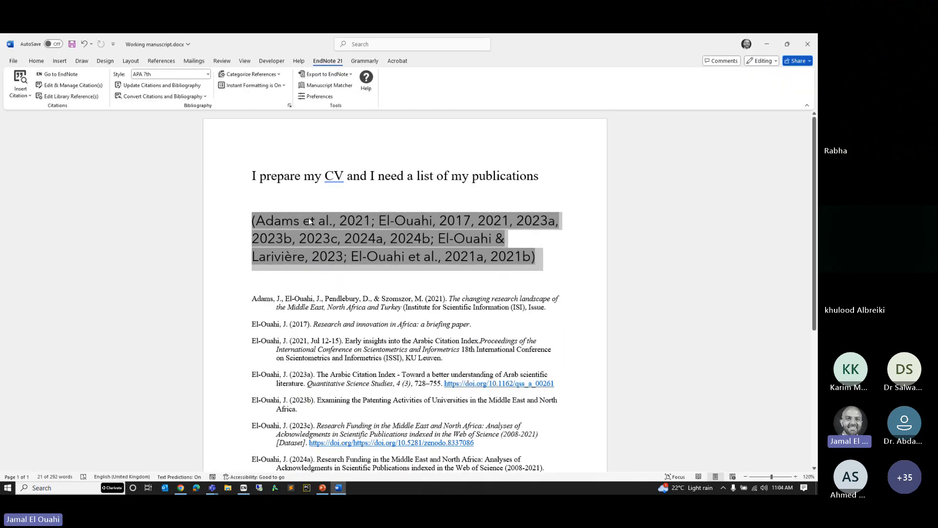
{"action": "left_click", "coordinate": [352, 195]}
{"action": "key", "text": "ctrl+a"}
{"action": "key", "text": "Delete"}
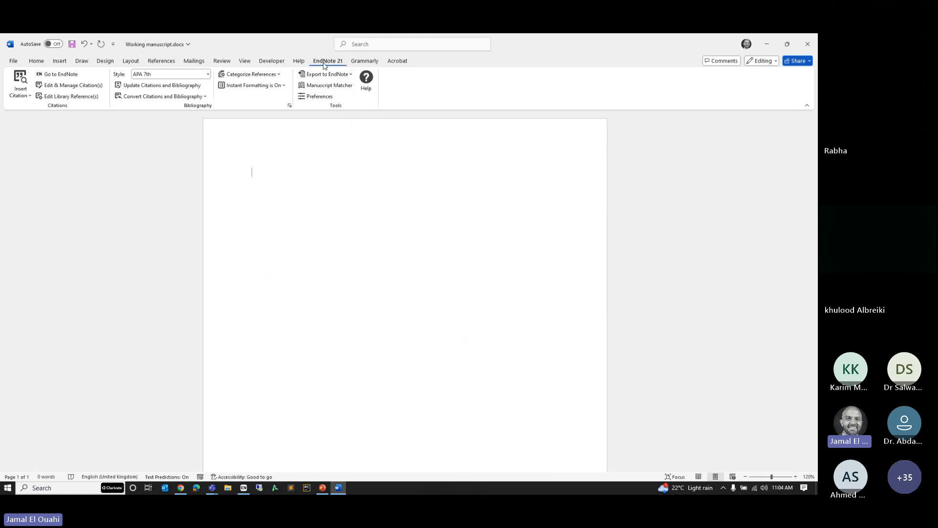
Set the Cite While You Write application to EndNote online and inspect its account e-mail and password fields
{"action": "left_click", "coordinate": [318, 97]}
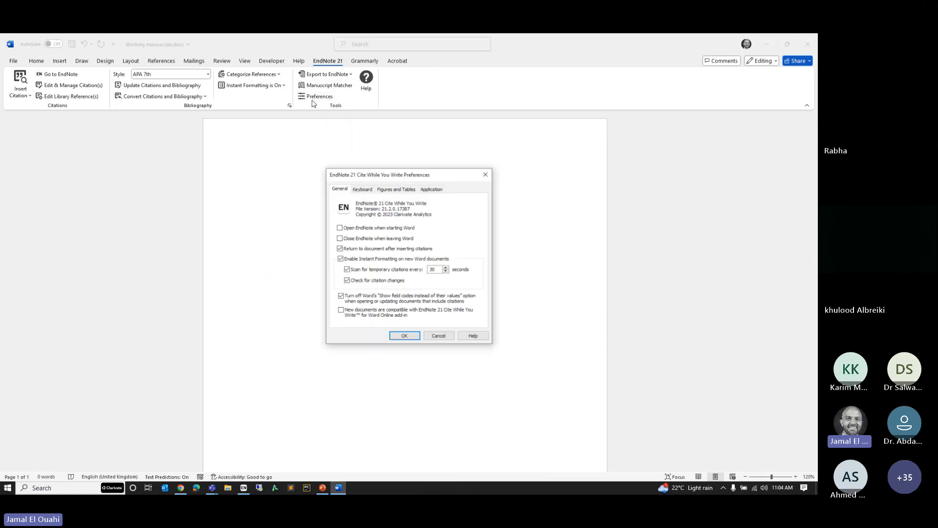
{"action": "left_click", "coordinate": [426, 190]}
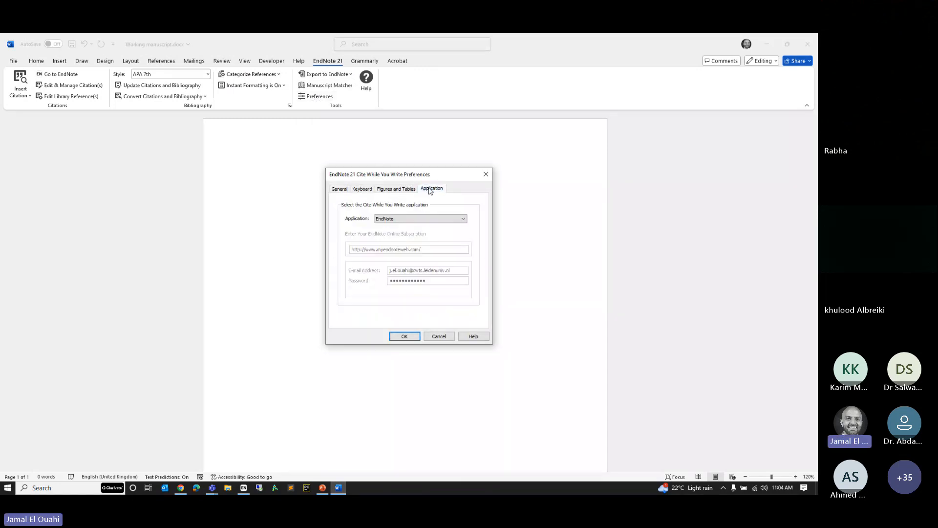
{"action": "left_click", "coordinate": [428, 220]}
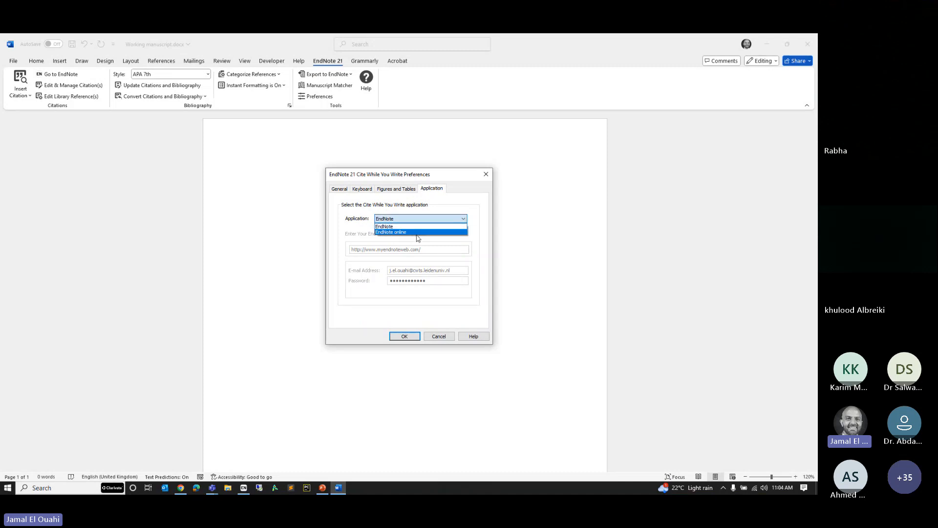
{"action": "left_click", "coordinate": [386, 233]}
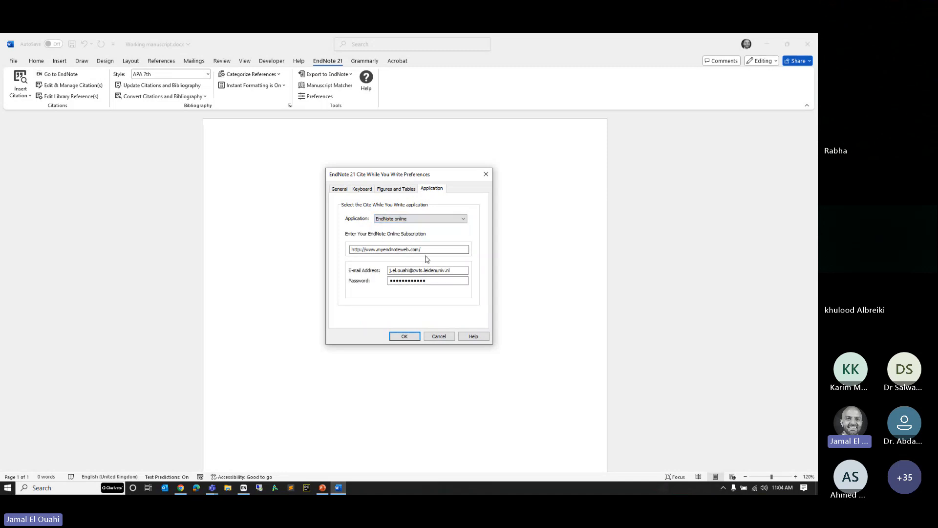
{"action": "key", "text": "Tab"}
{"action": "key", "text": "Tab"}
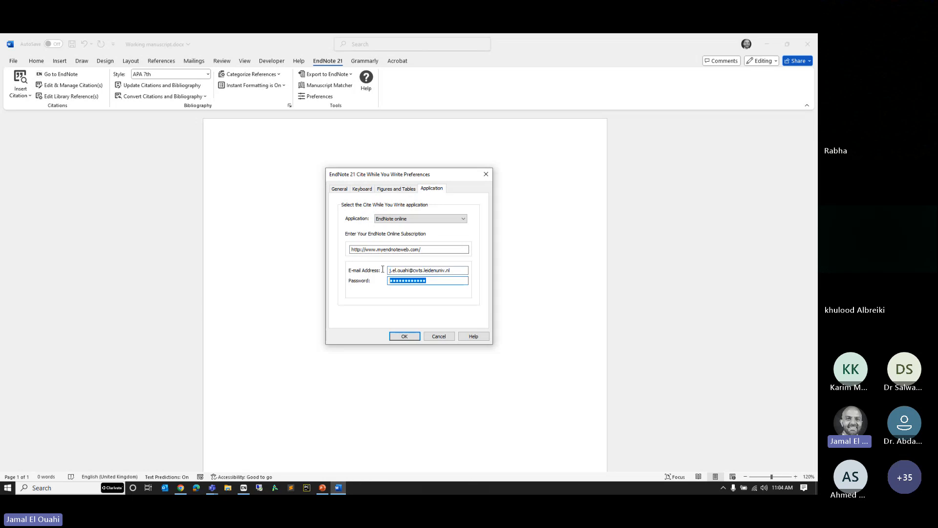
Set the Cite While You Write application back to EndNote and close the preferences
{"action": "left_click", "coordinate": [388, 222]}
{"action": "left_click", "coordinate": [387, 226]}
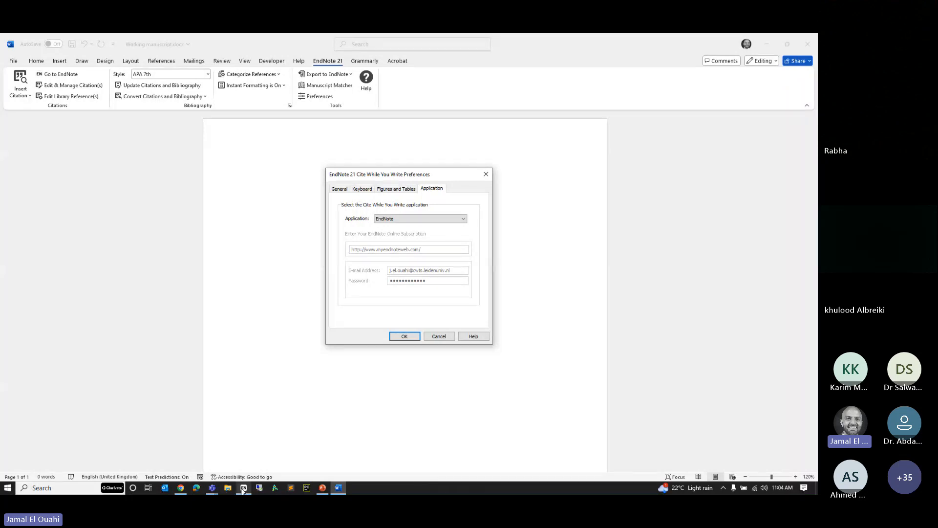
{"action": "mouse_move", "coordinate": [238, 489]}
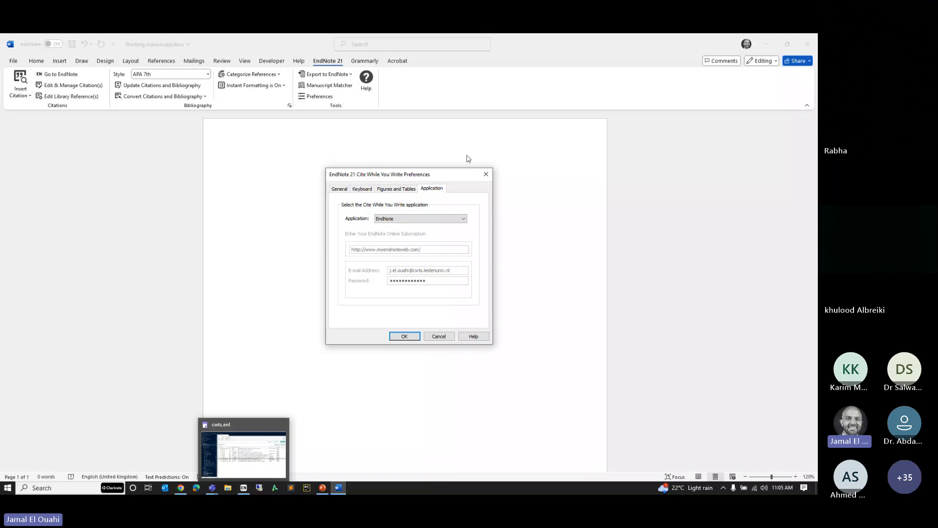
{"action": "left_click", "coordinate": [486, 174]}
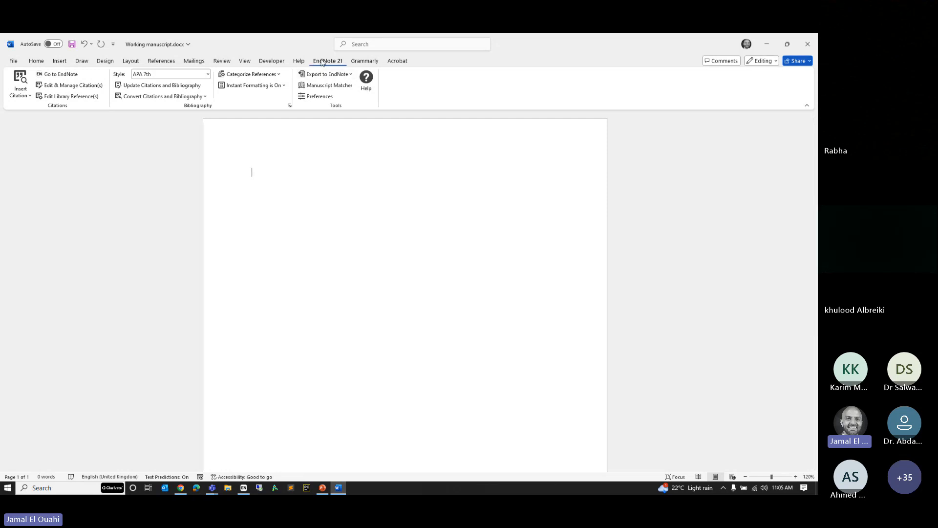
Reopen the Cite While You Write preferences, show the EndNote online application choice and its account fields, and cancel
{"action": "left_click", "coordinate": [315, 97]}
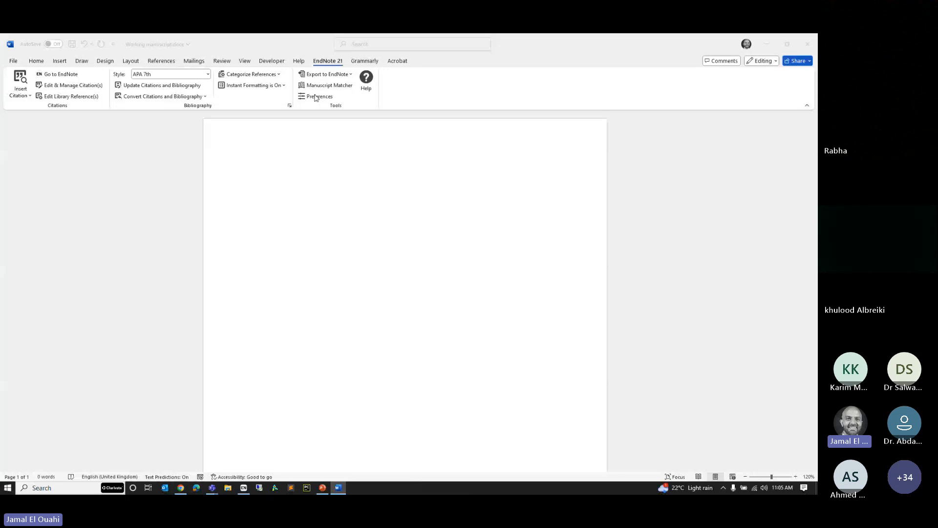
{"action": "left_click", "coordinate": [432, 189]}
{"action": "left_click", "coordinate": [417, 219]}
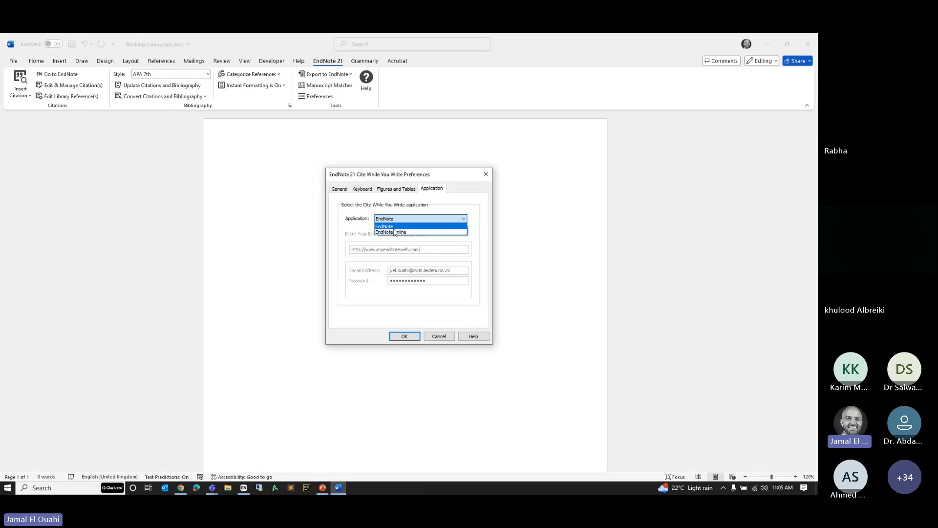
{"action": "left_click", "coordinate": [395, 232]}
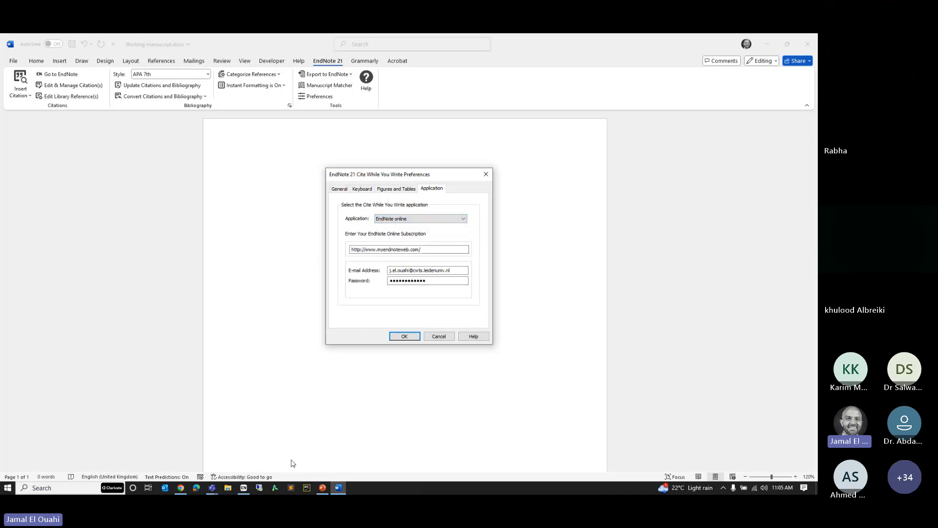
{"action": "left_click", "coordinate": [438, 336]}
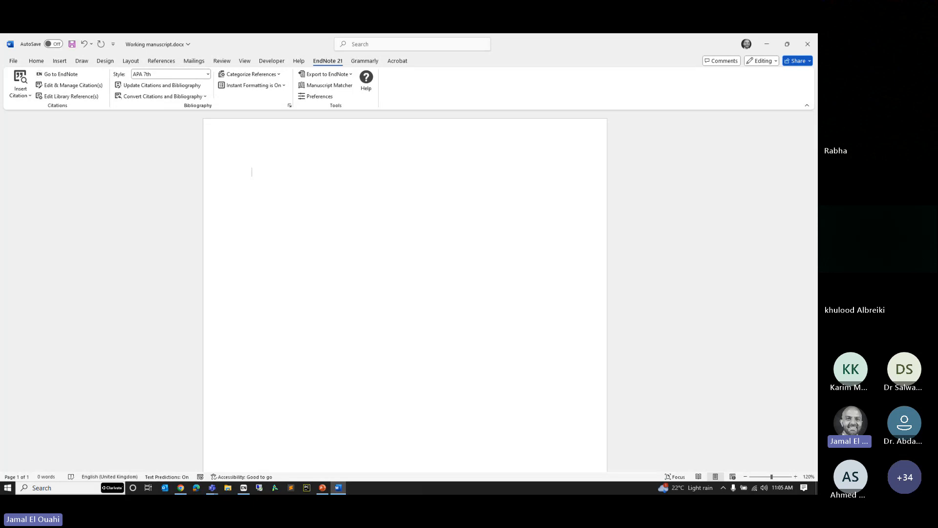
Switch to Chrome and open jamaleo.com/courses-overview/ in a new tab
{"action": "key", "text": "alt+Tab"}
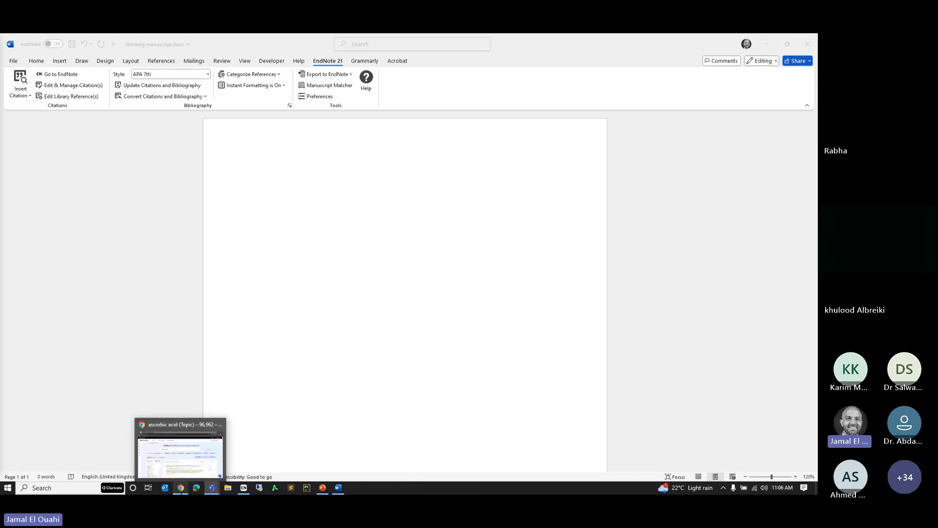
{"action": "left_click", "coordinate": [183, 481]}
{"action": "left_click", "coordinate": [146, 42]}
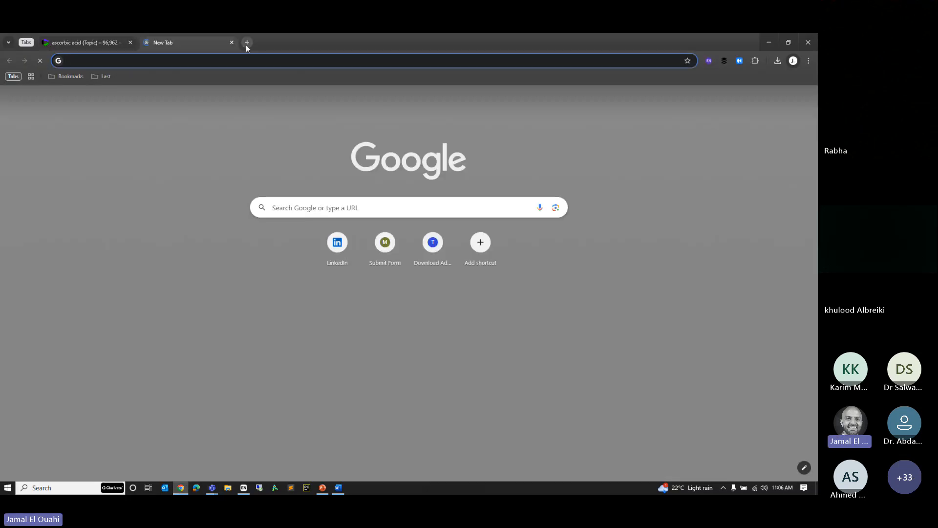
{"action": "type", "text": "jamaleo"}
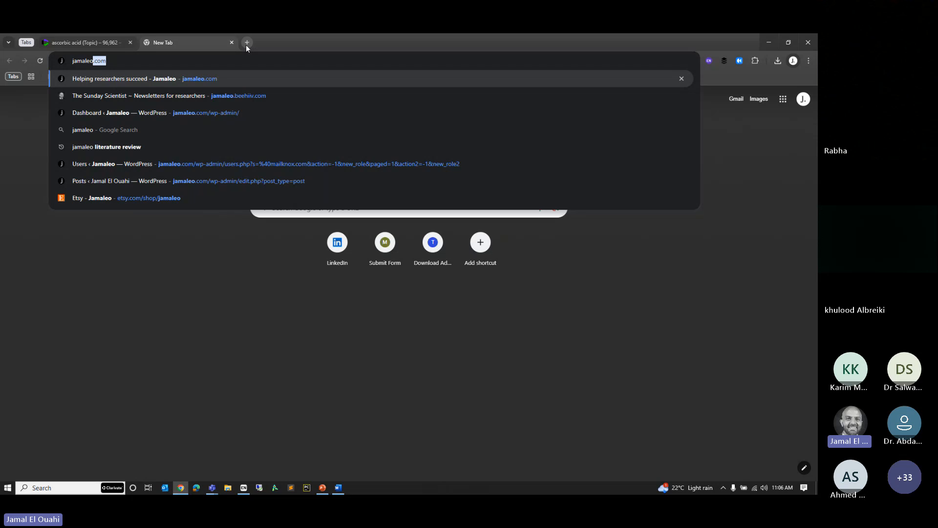
{"action": "type", "text": ".com/cour"}
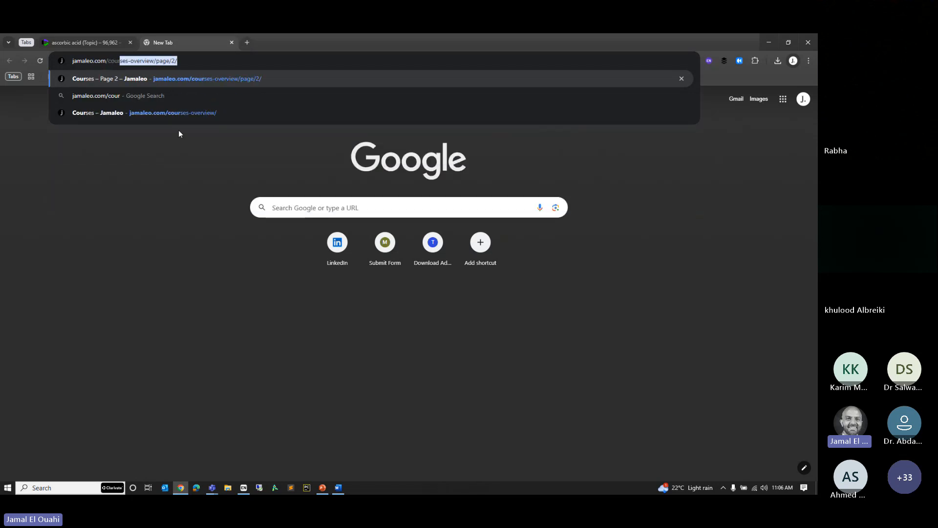
{"action": "left_click", "coordinate": [183, 113]}
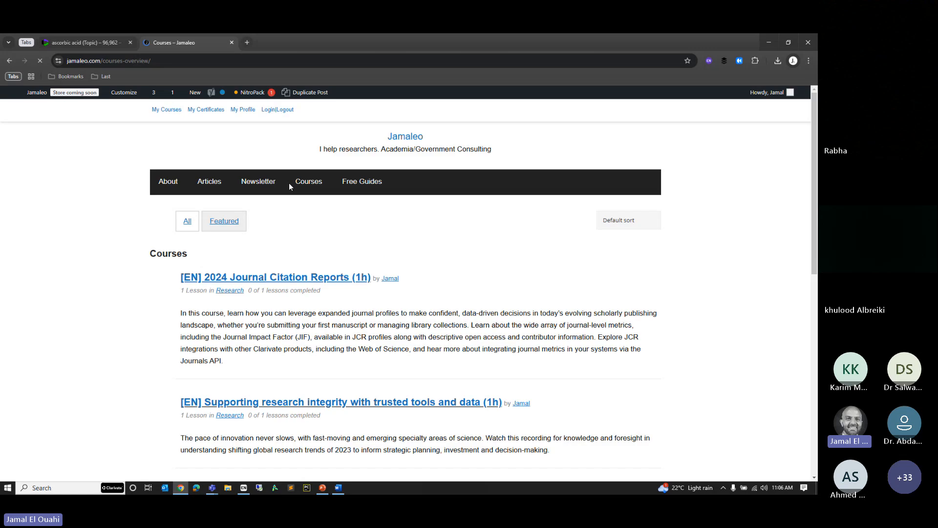
Look through the list of courses on the page and select the page's web address
{"action": "scroll", "coordinate": [302, 270], "scroll_direction": "down", "scroll_amount": 3}
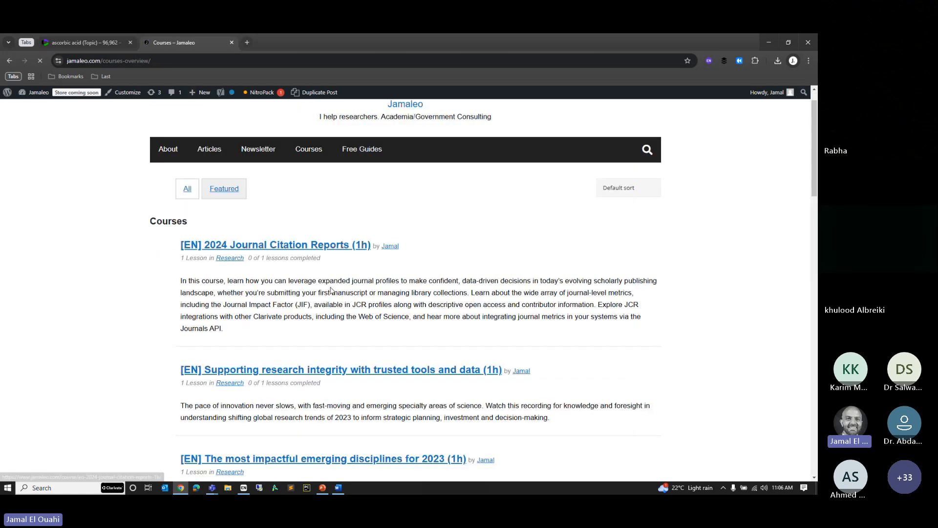
{"action": "scroll", "coordinate": [439, 319], "scroll_direction": "down", "scroll_amount": 4}
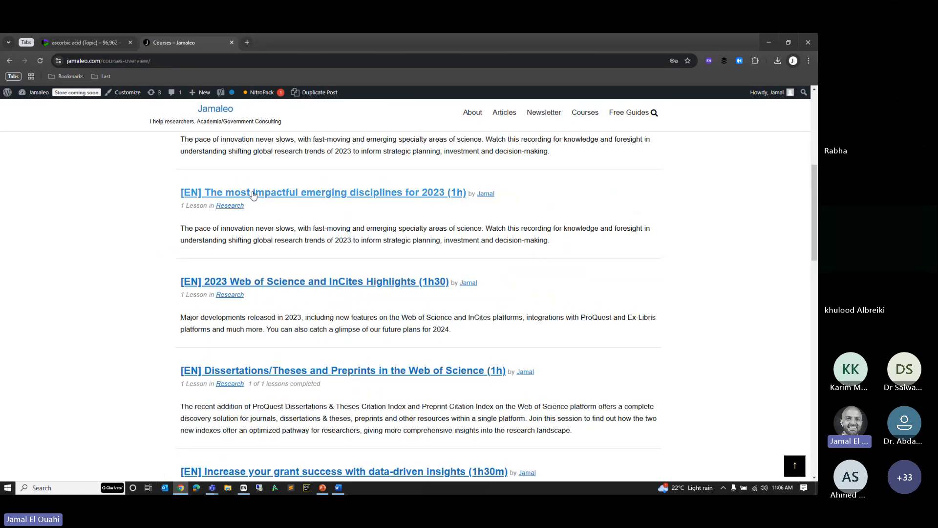
{"action": "left_click", "coordinate": [214, 62]}
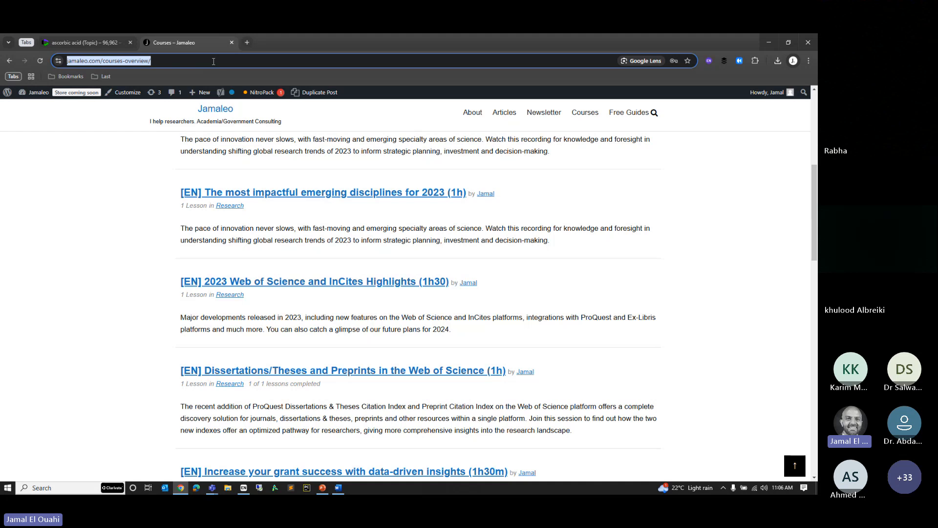
Look through the course list, open the course "The most impactful emerging disciplines for 2023 (1h)", and close its tab
{"action": "scroll", "coordinate": [613, 266], "scroll_direction": "down", "scroll_amount": 3}
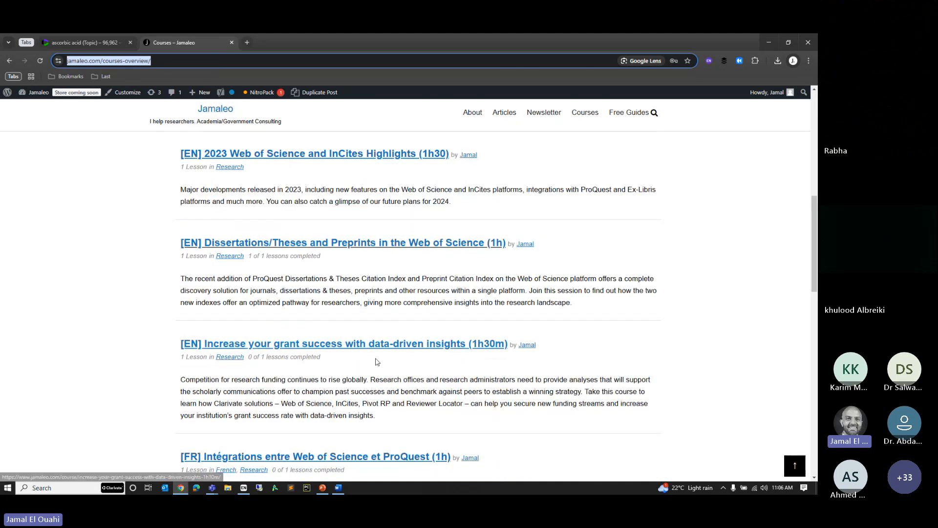
{"action": "scroll", "coordinate": [304, 352], "scroll_direction": "down", "scroll_amount": 5}
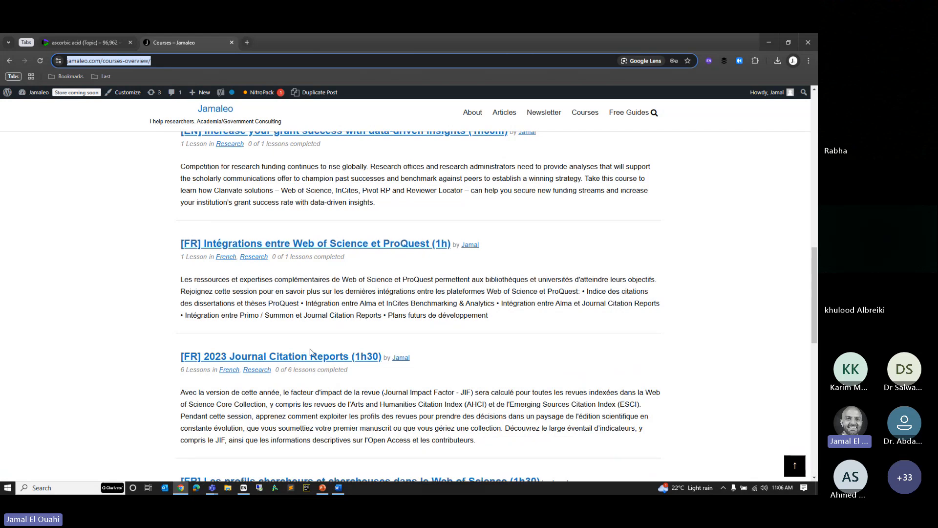
{"action": "scroll", "coordinate": [381, 344], "scroll_direction": "up", "scroll_amount": 14}
{"action": "scroll", "coordinate": [419, 455], "scroll_direction": "down", "scroll_amount": 4}
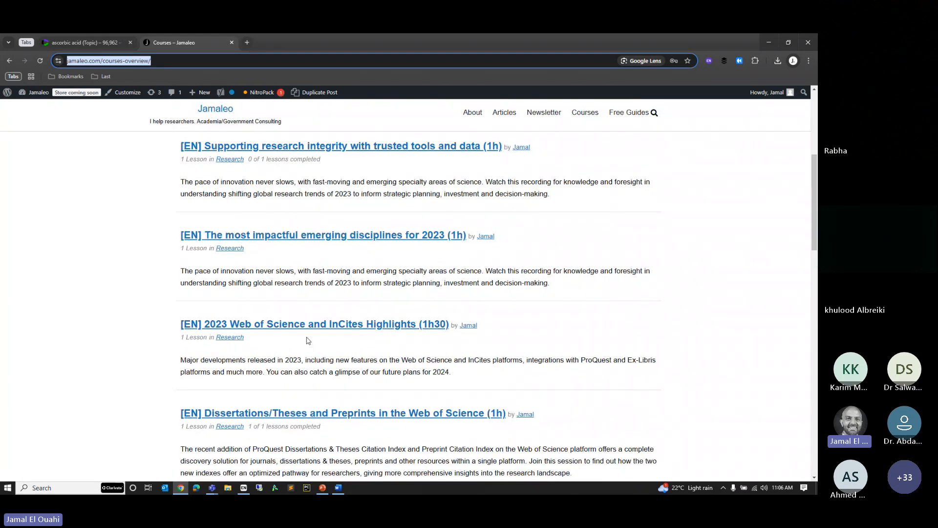
{"action": "left_click", "coordinate": [284, 236]}
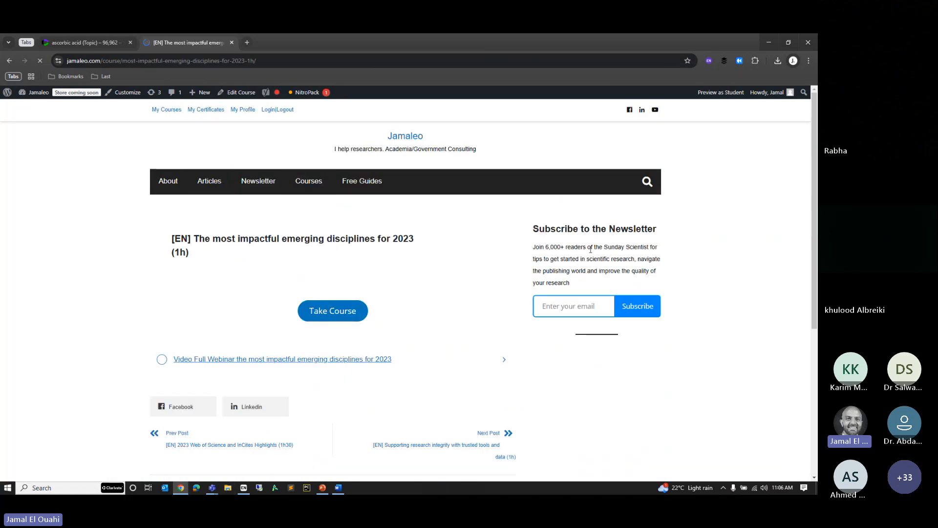
{"action": "left_click", "coordinate": [233, 43]}
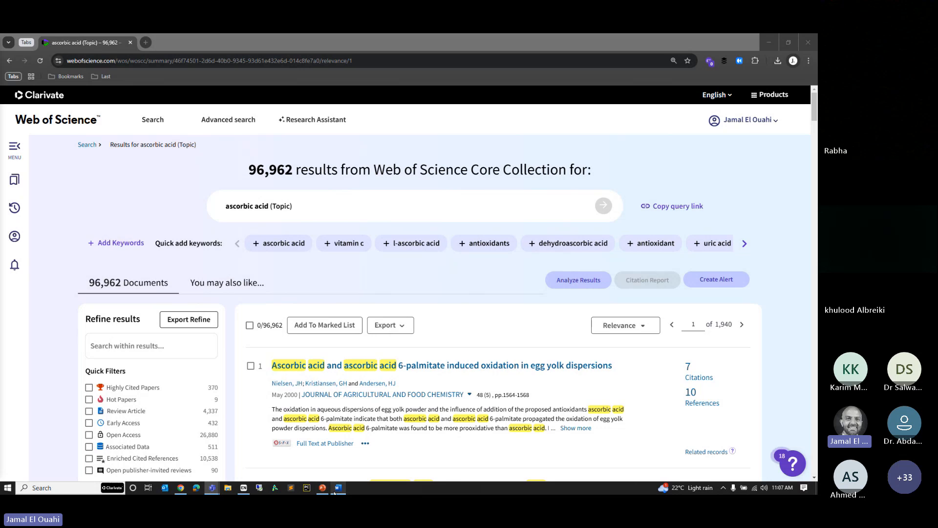
Switch to the Working manuscript document in Word and undo the removal of the CV publication list
{"action": "left_click", "coordinate": [351, 432]}
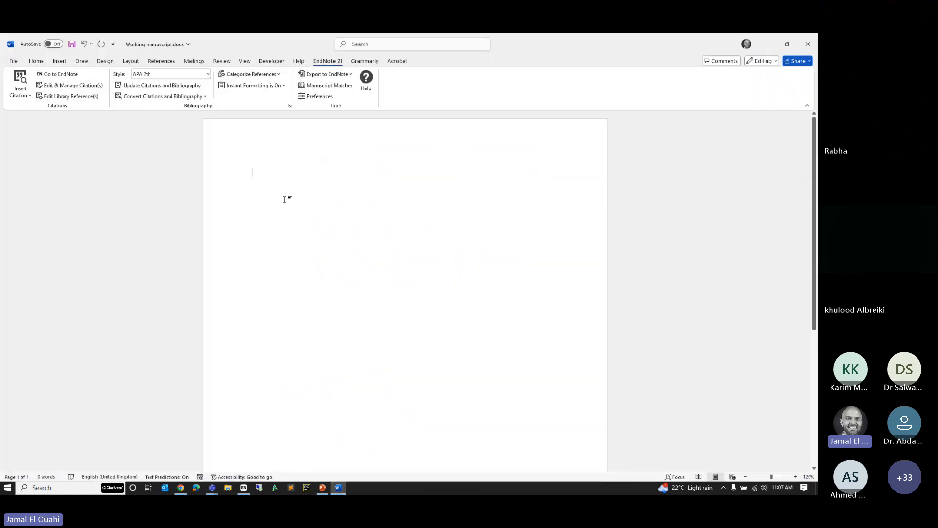
{"action": "left_click", "coordinate": [146, 97]}
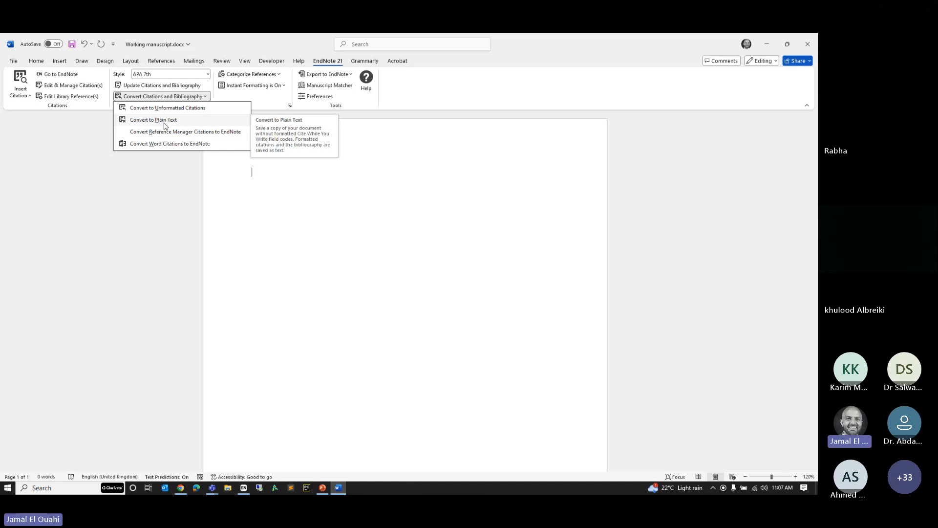
{"action": "key", "text": "Escape"}
{"action": "left_click", "coordinate": [85, 44]}
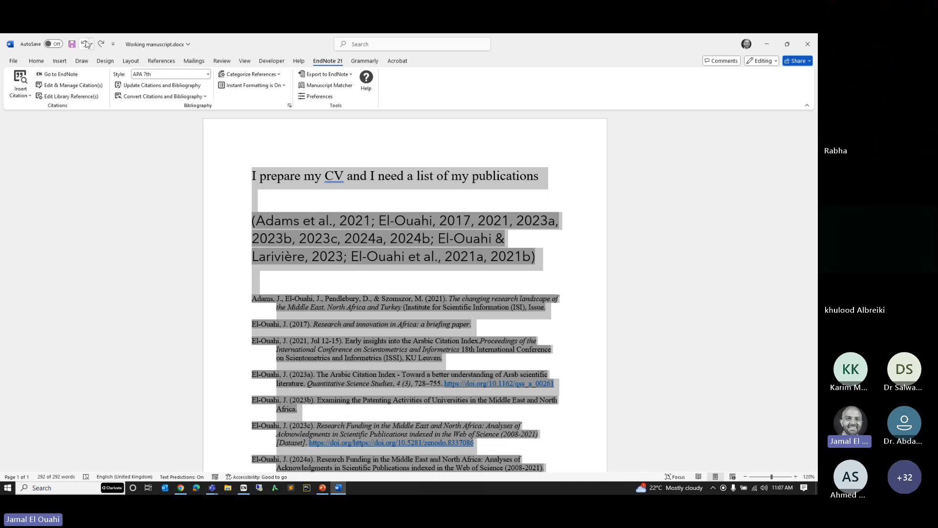
{"action": "left_click", "coordinate": [85, 44]}
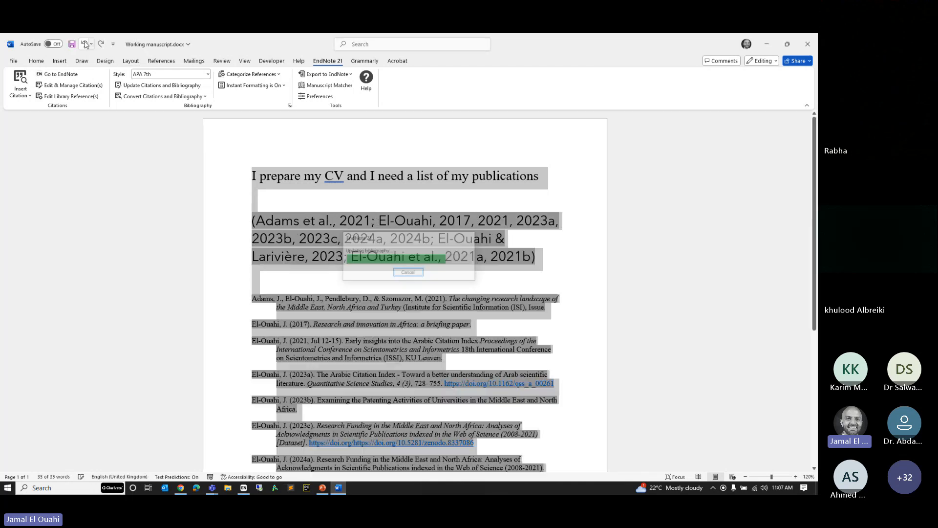
Examine the citation group and bibliography fields in the manuscript and the Convert to Plain Text option, without converting
{"action": "left_click", "coordinate": [384, 228]}
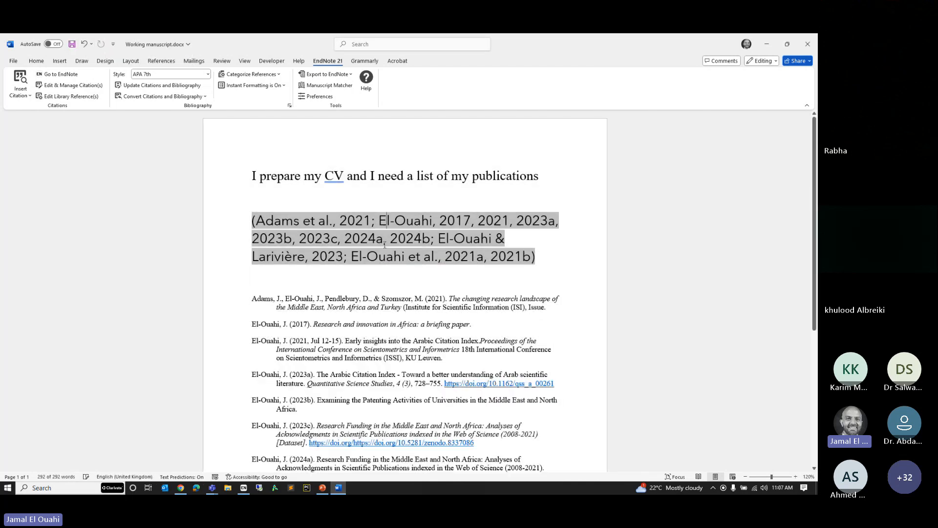
{"action": "left_click", "coordinate": [370, 340]}
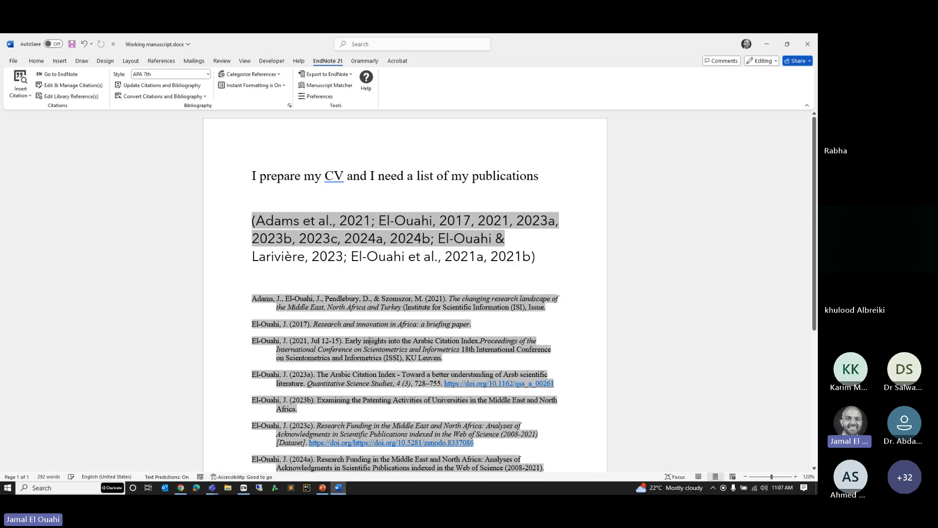
{"action": "left_click", "coordinate": [363, 238]}
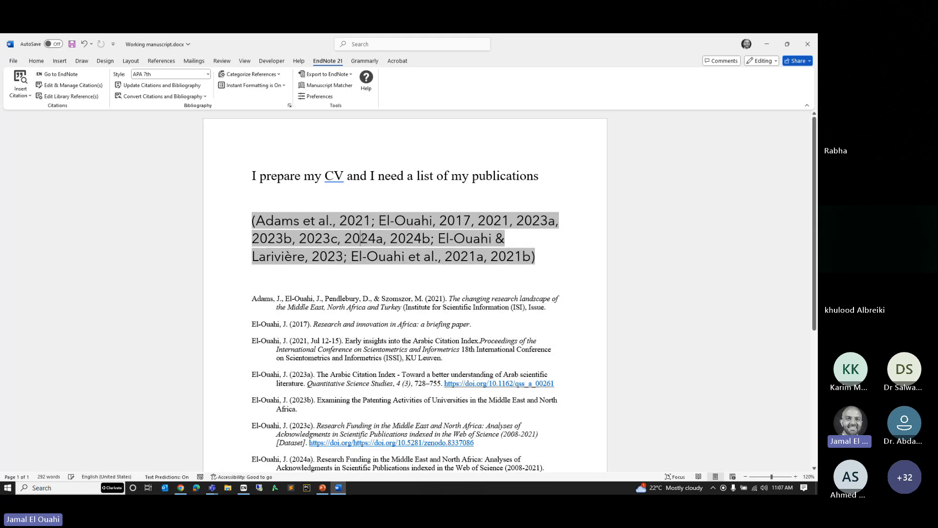
{"action": "left_click", "coordinate": [160, 95]}
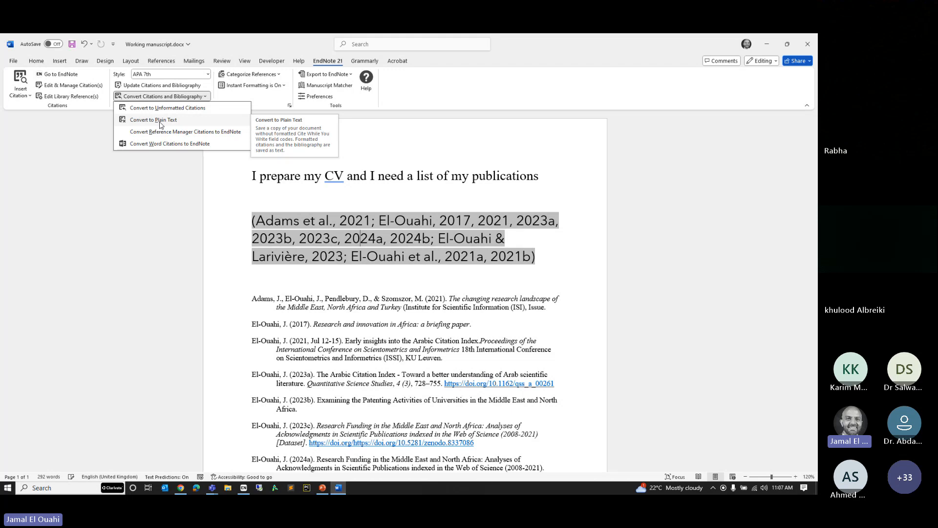
{"action": "left_click", "coordinate": [323, 181]}
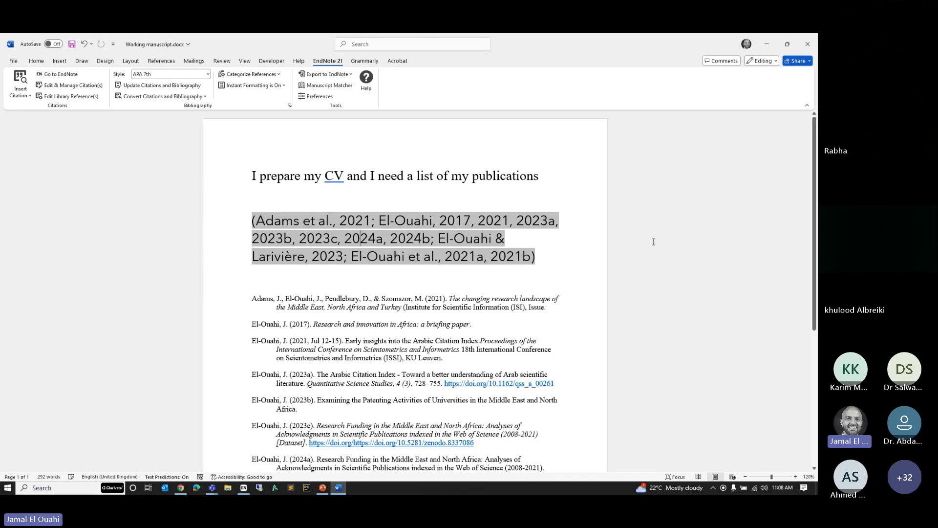
Attach the comment "Please cite author ABC" to the words "my publications" in the opening line and post it
{"action": "left_click", "coordinate": [582, 276]}
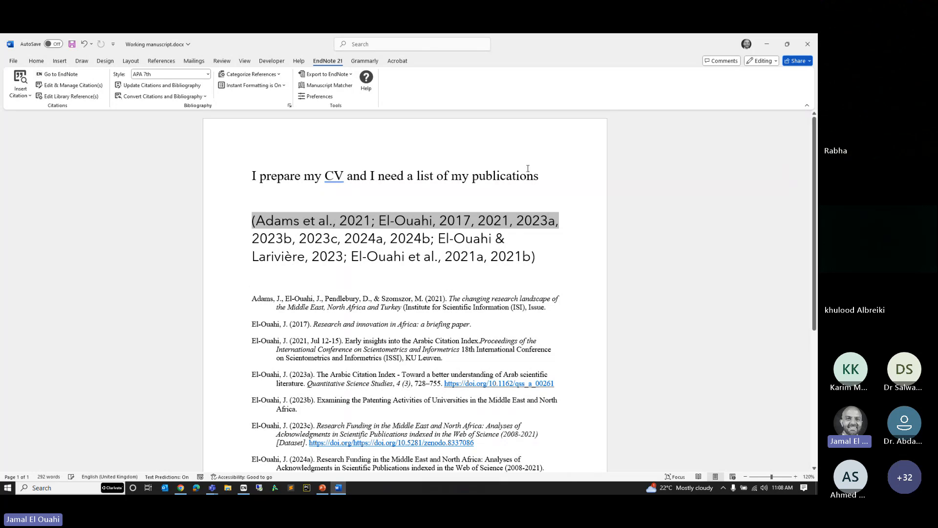
{"action": "left_click_drag", "start_coordinate": [527, 177], "coordinate": [463, 181]}
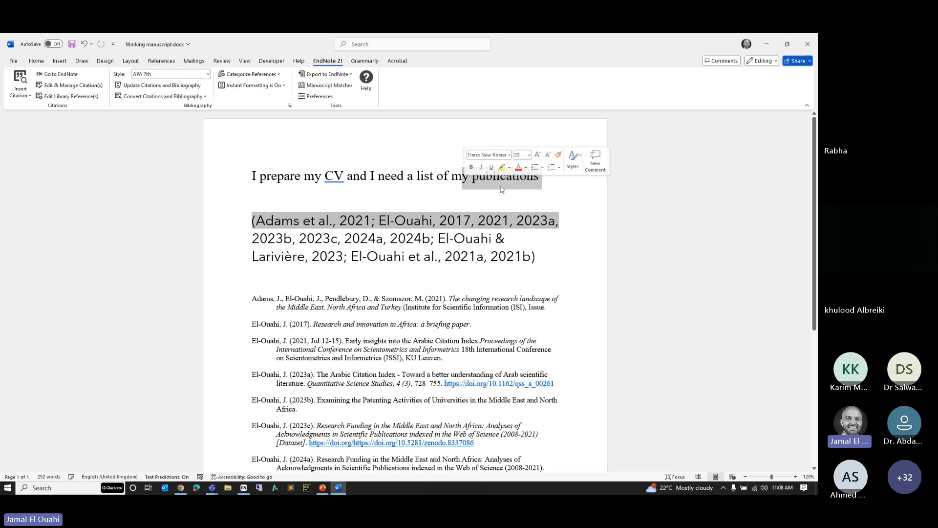
{"action": "left_click", "coordinate": [601, 160]}
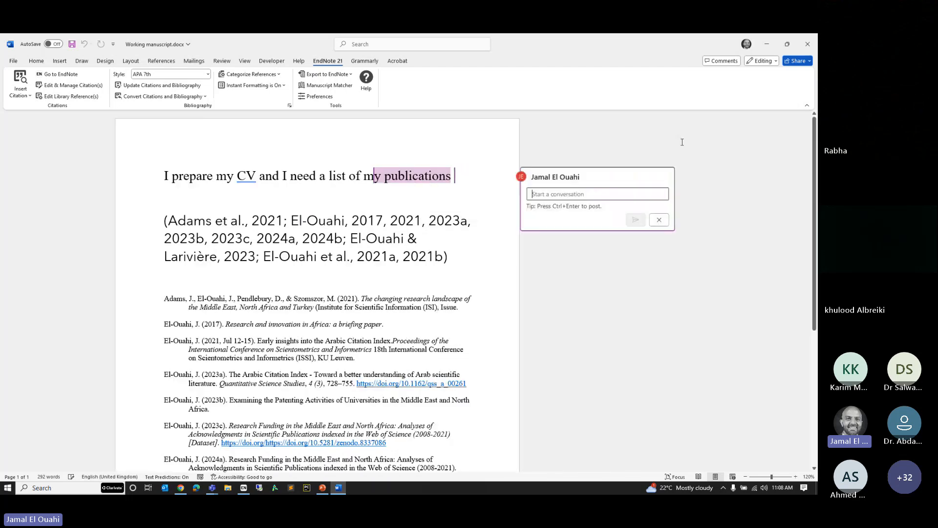
{"action": "type", "text": "pleas"}
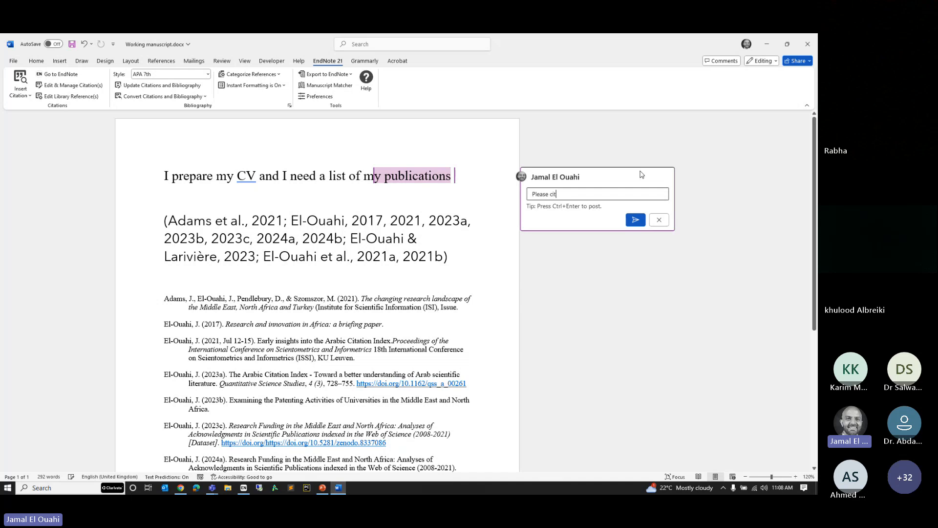
{"action": "type", "text": "e cite author ABC"}
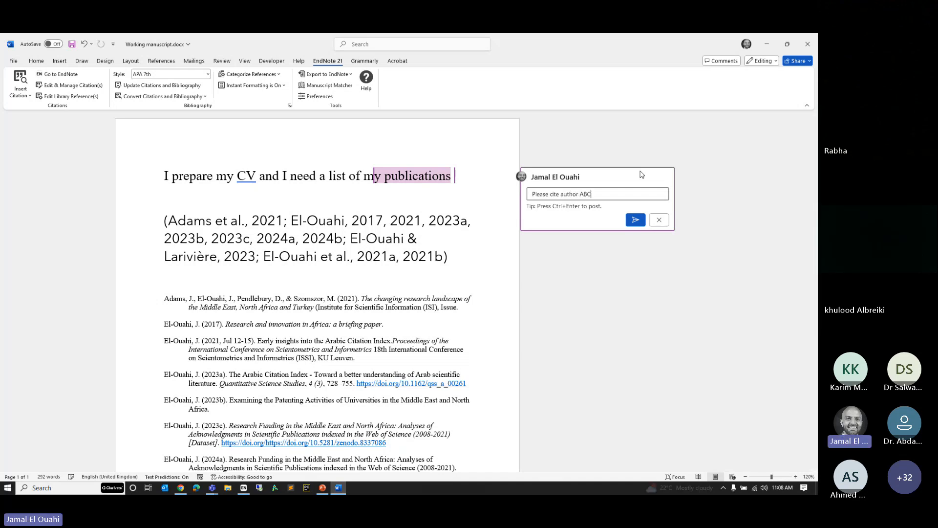
{"action": "key", "text": "ctrl+Return"}
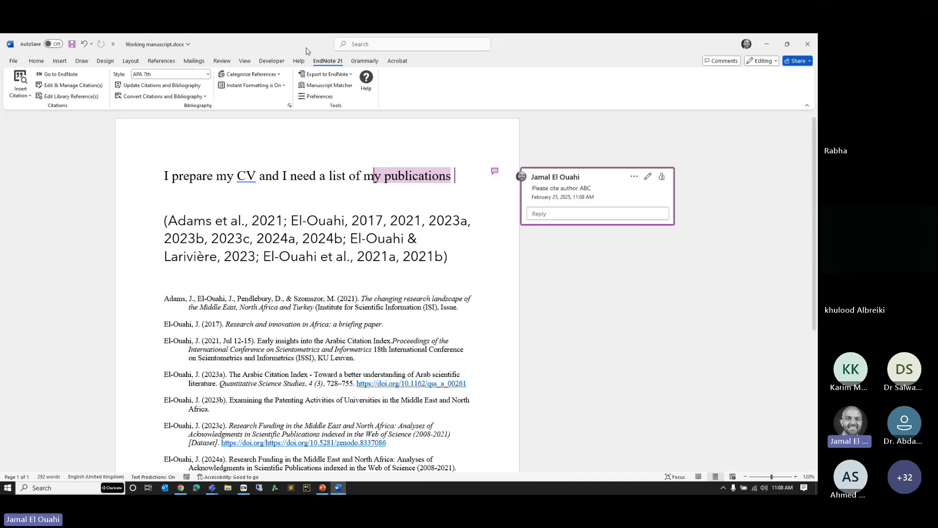
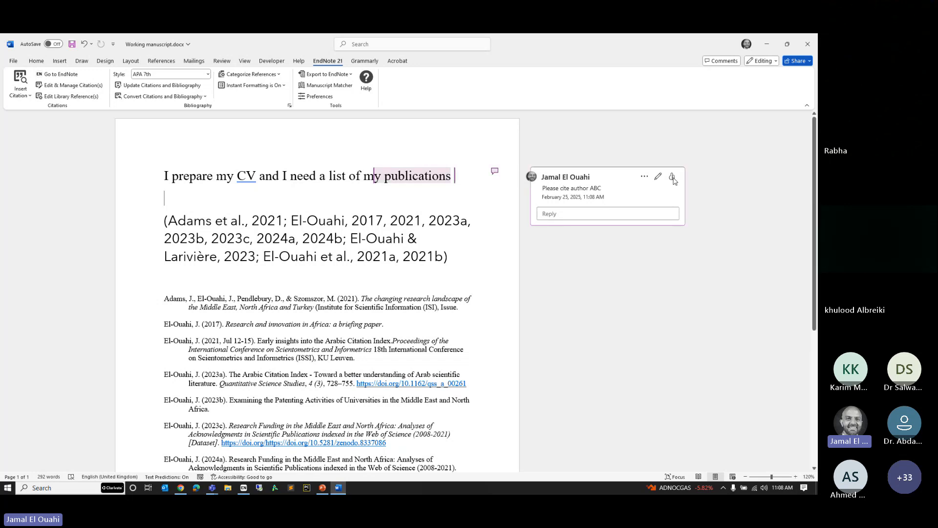
Switch to the EndNote library, show all references, and sort them by reference type
{"action": "left_click", "coordinate": [243, 488]}
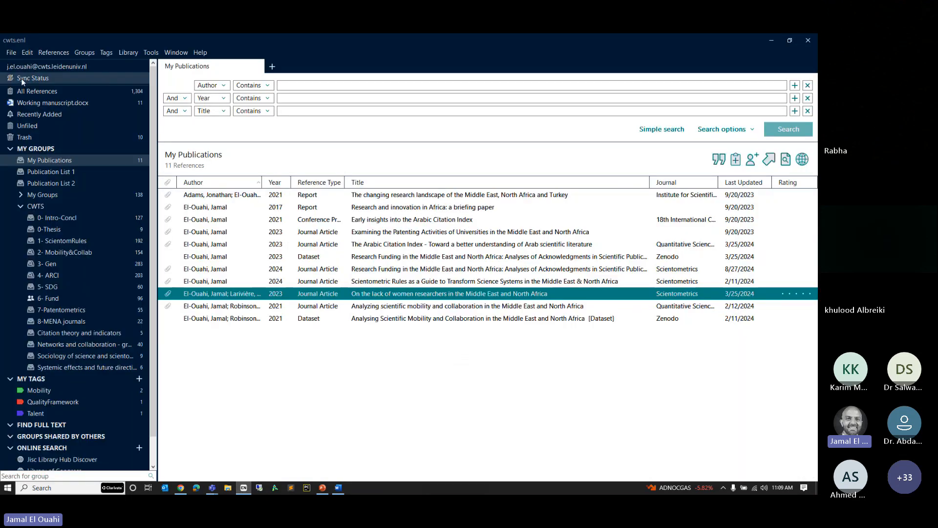
{"action": "left_click", "coordinate": [34, 91]}
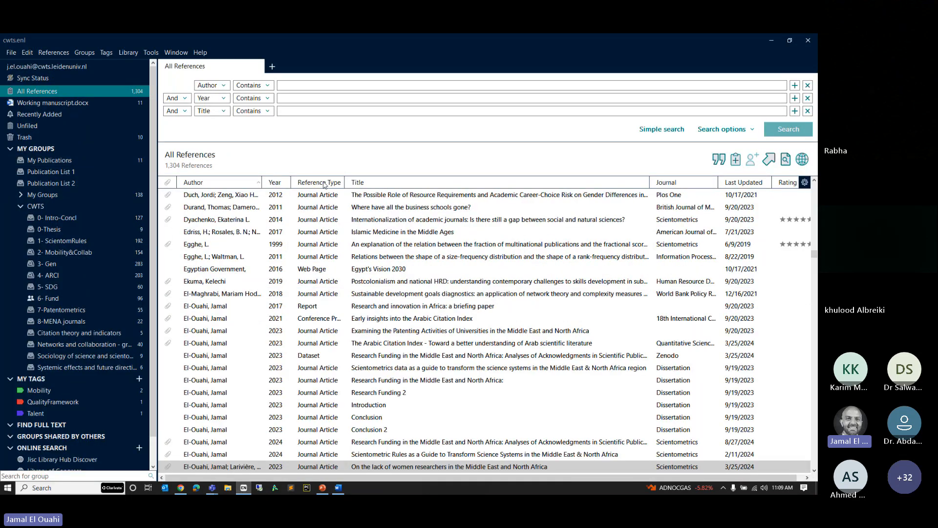
{"action": "left_click", "coordinate": [324, 183]}
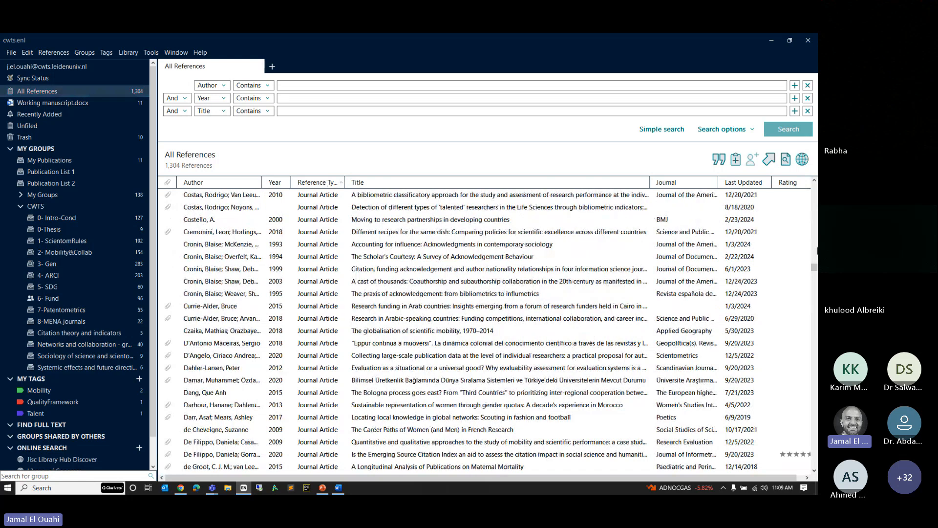
Look through the sorted library from start to end, examining the Report, Thesis and Web Page references and their organisation authors
{"action": "left_click_drag", "start_coordinate": [814, 267], "coordinate": [814, 186]}
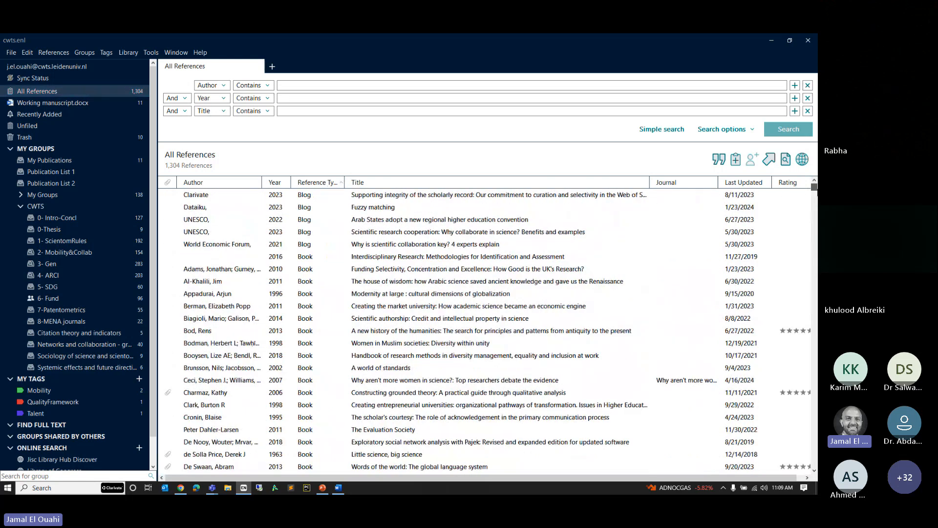
{"action": "left_click_drag", "start_coordinate": [814, 187], "coordinate": [812, 472]}
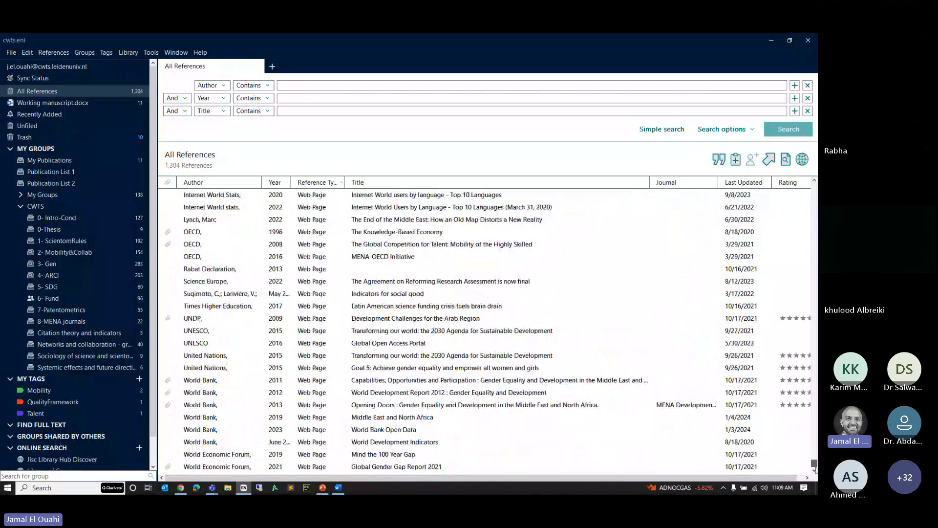
{"action": "scroll", "coordinate": [399, 303], "scroll_direction": "up", "scroll_amount": 6}
{"action": "scroll", "coordinate": [399, 303], "scroll_direction": "up", "scroll_amount": 4}
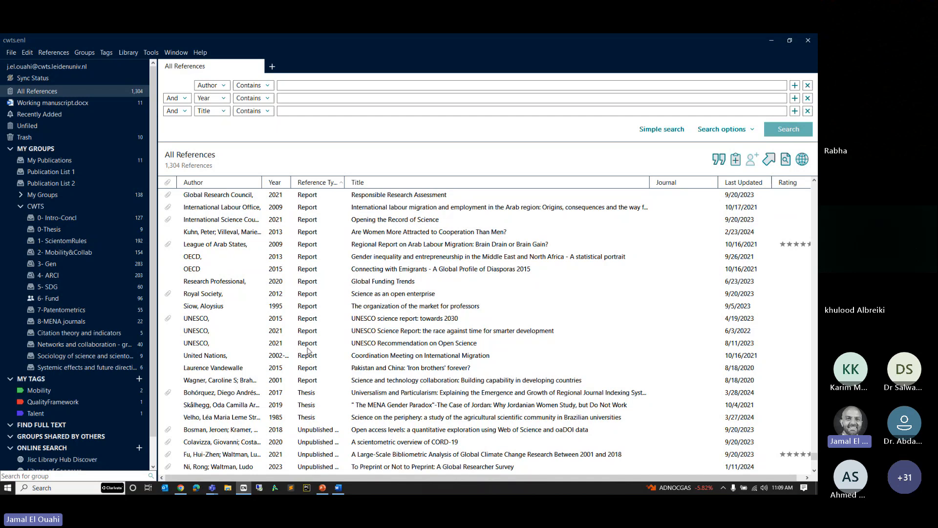
{"action": "scroll", "coordinate": [322, 368], "scroll_direction": "down", "scroll_amount": 1}
{"action": "scroll", "coordinate": [323, 367], "scroll_direction": "down", "scroll_amount": 5}
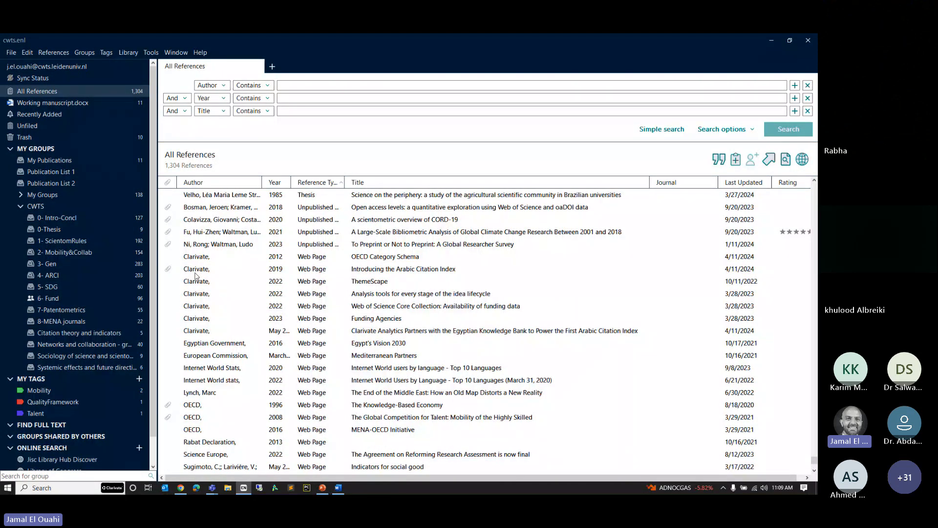
{"action": "scroll", "coordinate": [198, 406], "scroll_direction": "down", "scroll_amount": 2}
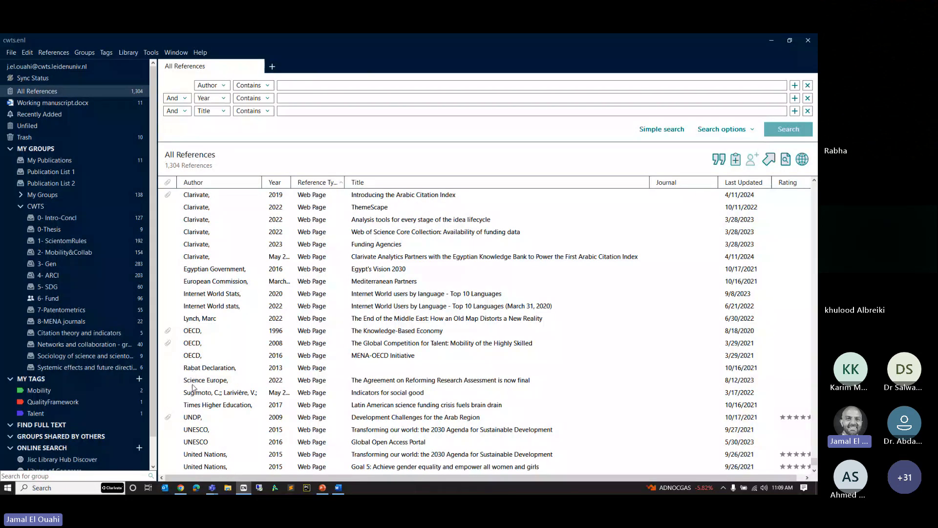
{"action": "scroll", "coordinate": [236, 418], "scroll_direction": "down", "scroll_amount": 2}
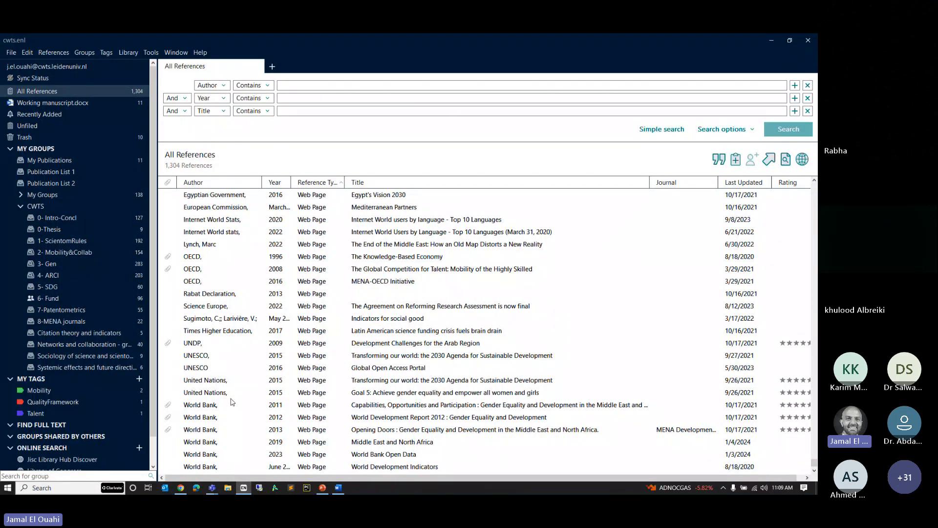
Switch to Chrome and search Google for "who" in a new tab
{"action": "left_click", "coordinate": [182, 488]}
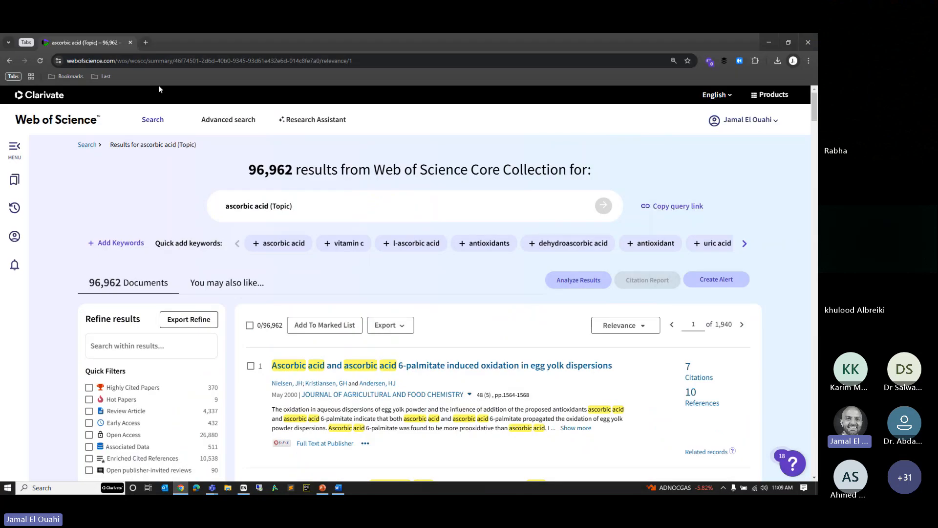
{"action": "left_click", "coordinate": [145, 42]}
{"action": "type", "text": "who"}
{"action": "key", "text": "Down"}
{"action": "key", "text": "Return"}
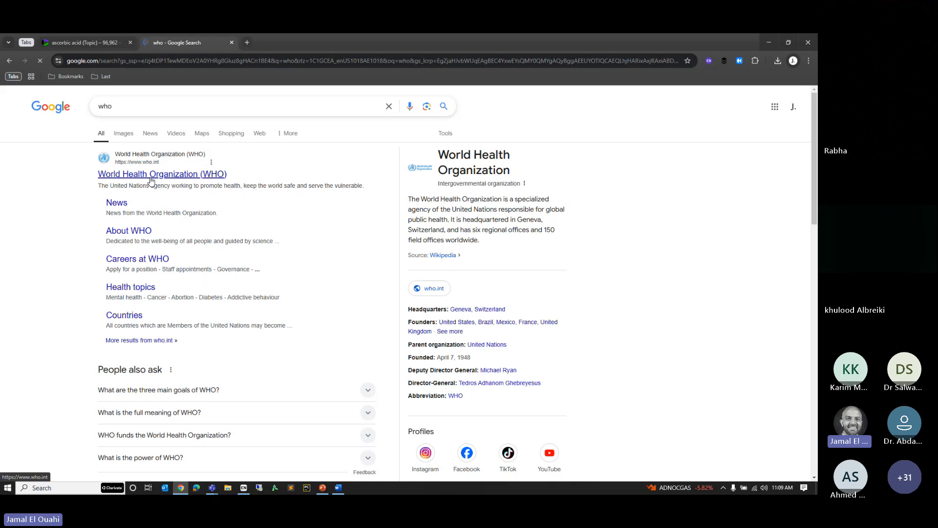
Open the World Health Organization website from the search results and go to its UHC global monitoring report page
{"action": "left_click", "coordinate": [151, 181]}
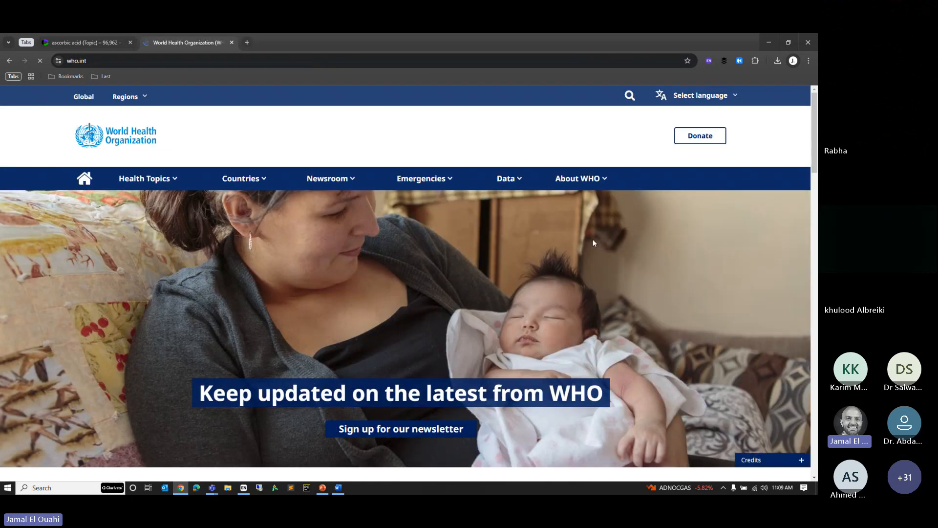
{"action": "left_click", "coordinate": [512, 181]}
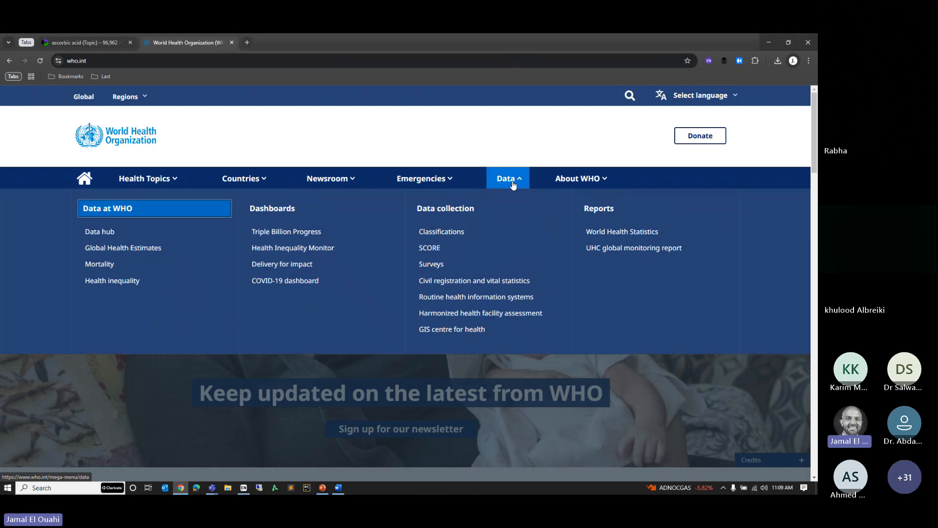
{"action": "left_click", "coordinate": [649, 248]}
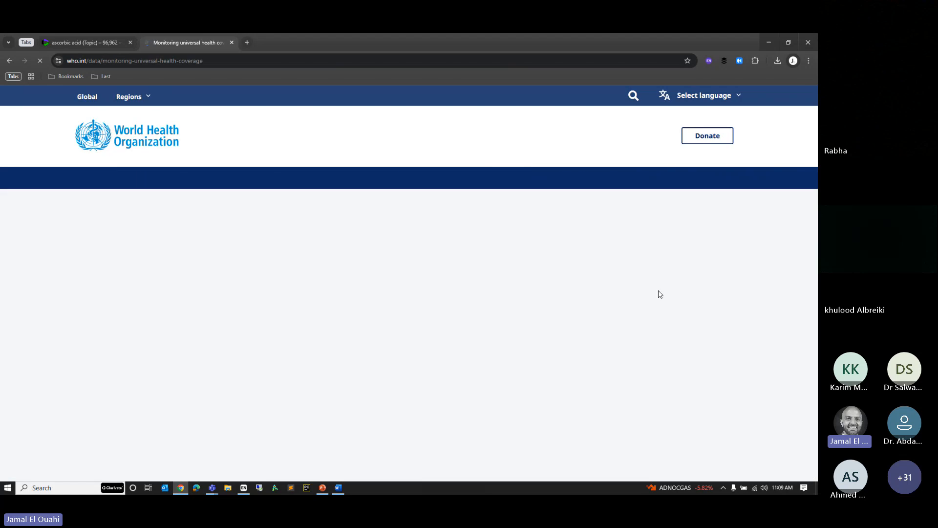
Open the "Tracking Universal Health Coverage: 2023 Global monitoring report" publication page and copy its web address
{"action": "left_click", "coordinate": [268, 61]}
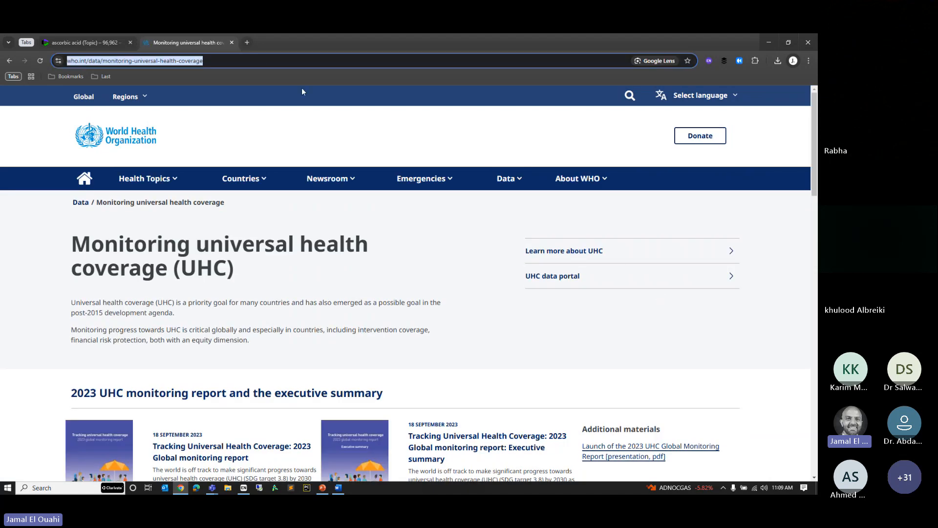
{"action": "scroll", "coordinate": [301, 87], "scroll_direction": "down", "scroll_amount": 4}
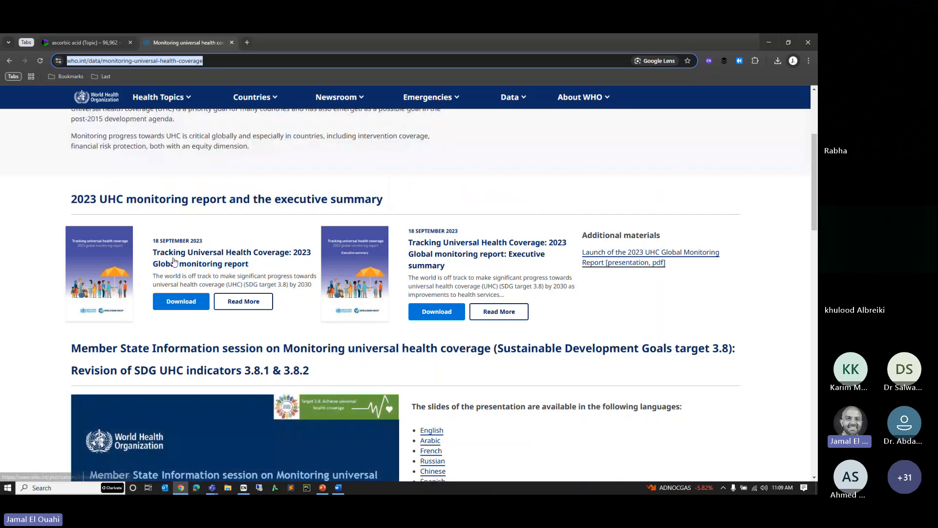
{"action": "key", "text": "Return"}
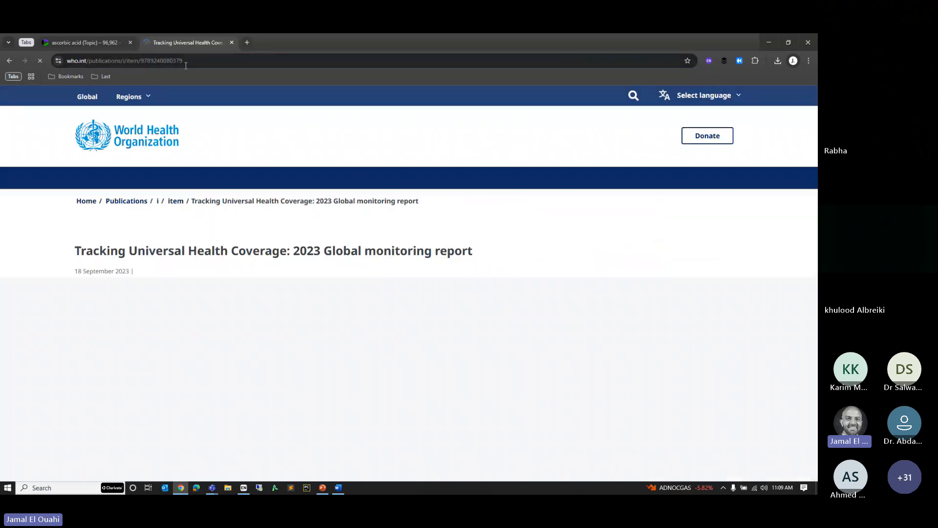
{"action": "left_click", "coordinate": [187, 61]}
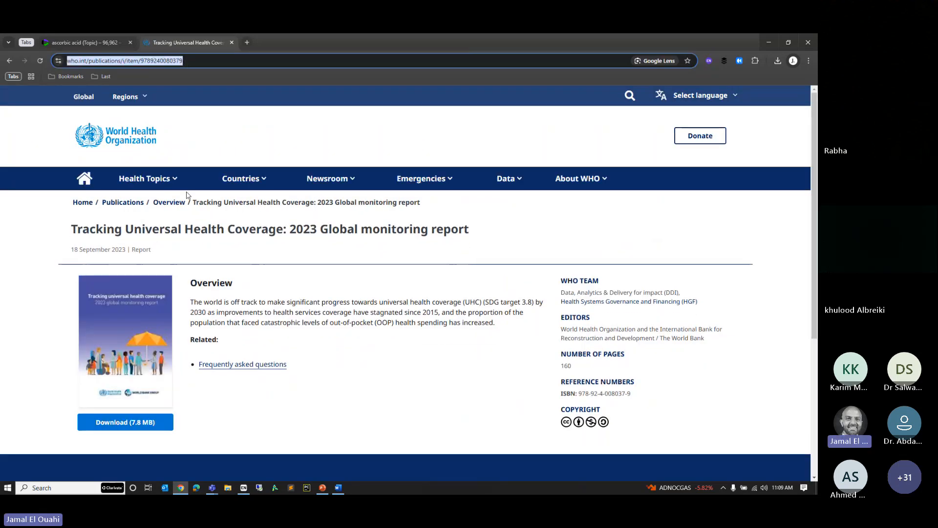
{"action": "left_click_drag", "start_coordinate": [68, 227], "coordinate": [425, 247]}
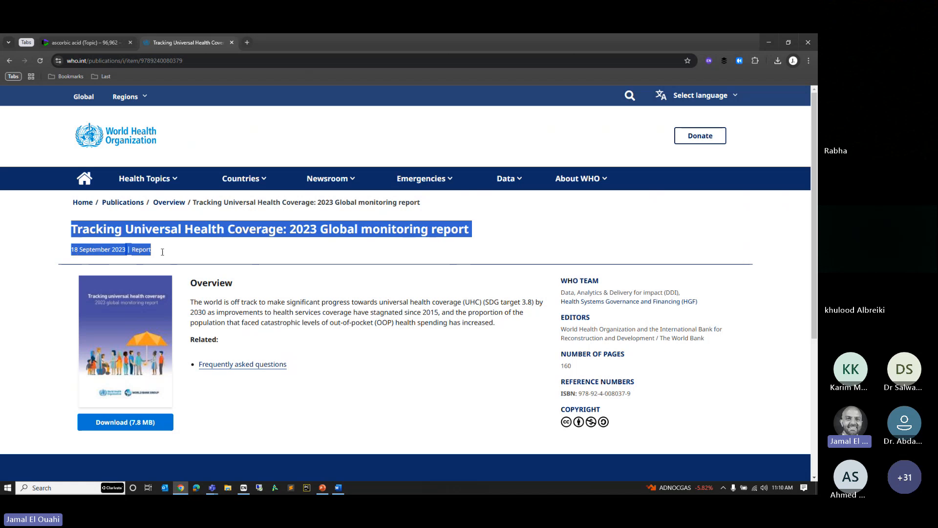
{"action": "left_click", "coordinate": [199, 254]}
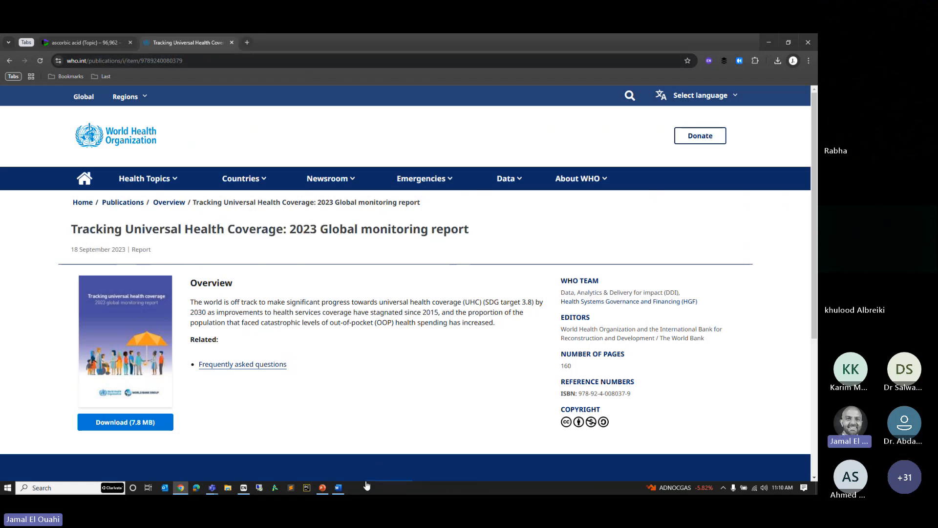
Switch to the EndNote library and create a new reference with the reference type Report
{"action": "left_click", "coordinate": [338, 489]}
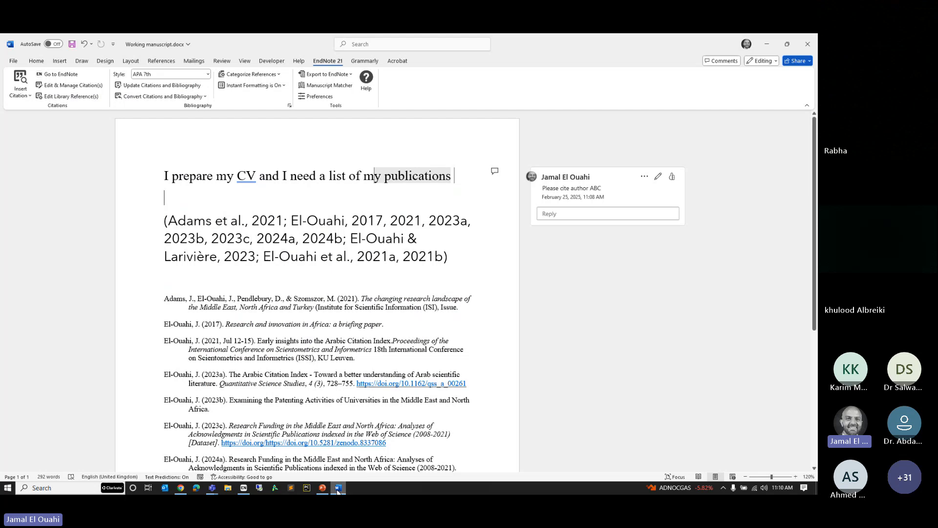
{"action": "left_click", "coordinate": [243, 487]}
{"action": "left_click", "coordinate": [62, 53]}
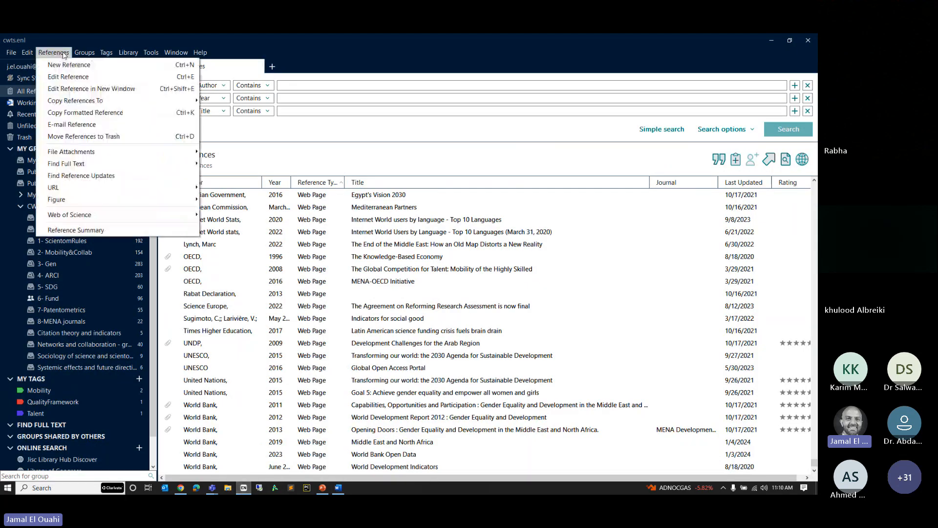
{"action": "left_click", "coordinate": [65, 65]}
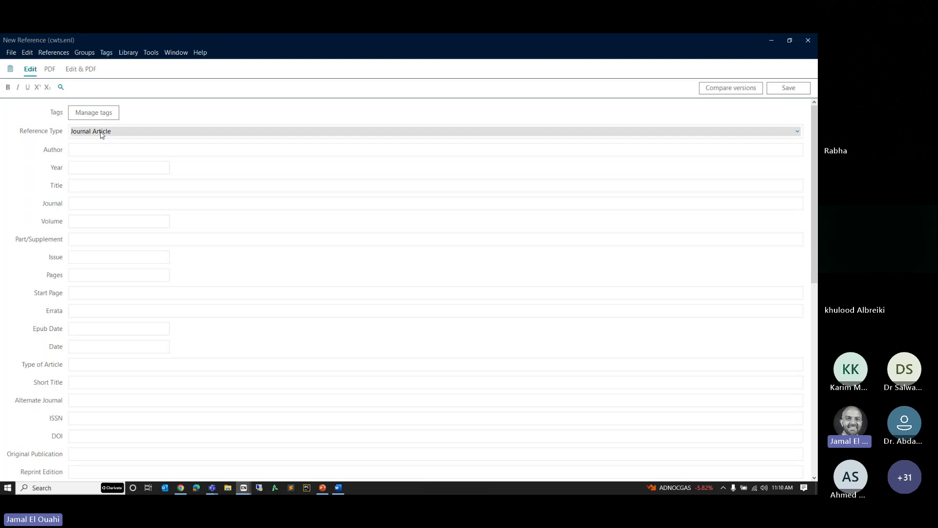
{"action": "left_click", "coordinate": [101, 133]}
{"action": "scroll", "coordinate": [131, 406], "scroll_direction": "down", "scroll_amount": 6}
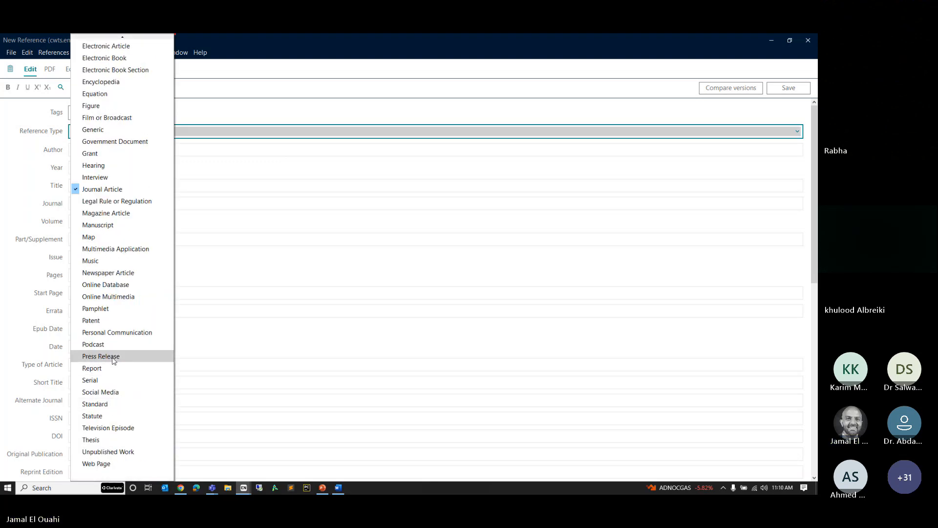
{"action": "left_click", "coordinate": [98, 367]}
Enter "WHO," as the author and 2018 as the year of the new report reference
{"action": "left_click", "coordinate": [103, 152]}
{"action": "type", "text": "WHO,"}
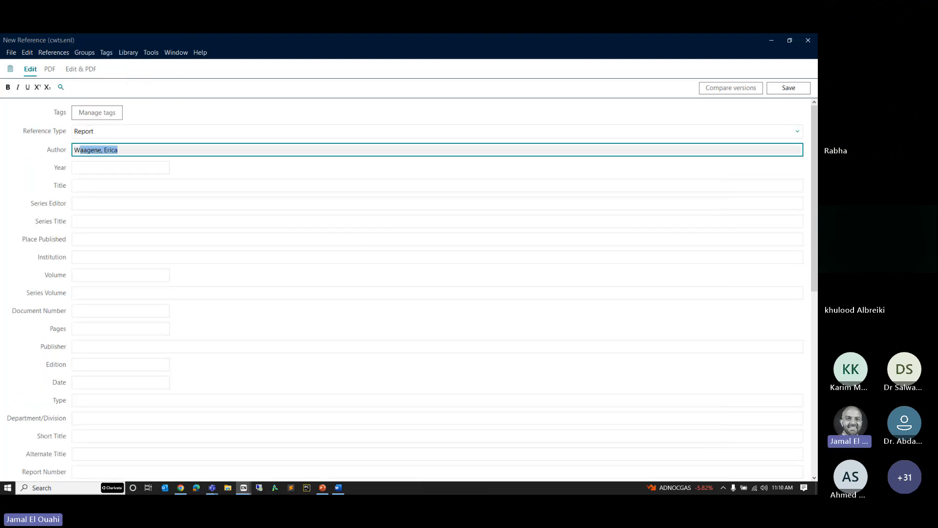
{"action": "left_click", "coordinate": [107, 172]}
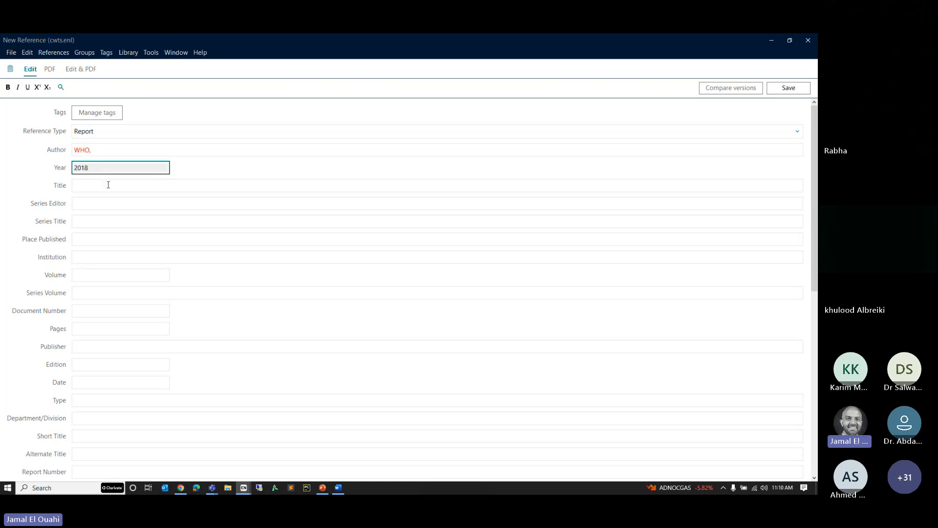
{"action": "left_click", "coordinate": [108, 185]}
Paste the copied WHO publication address into the URL field of the reference
{"action": "scroll", "coordinate": [182, 308], "scroll_direction": "down", "scroll_amount": 5}
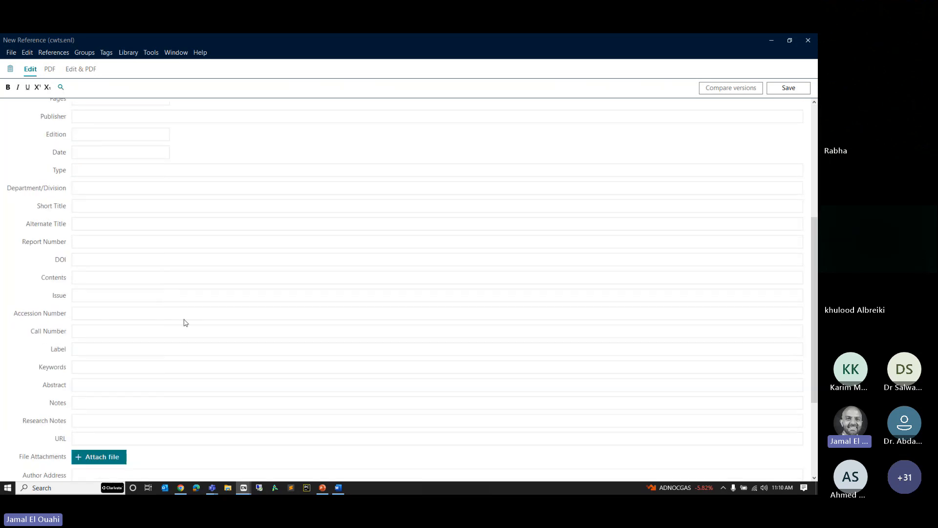
{"action": "scroll", "coordinate": [138, 391], "scroll_direction": "down", "scroll_amount": 1}
{"action": "left_click", "coordinate": [136, 391]}
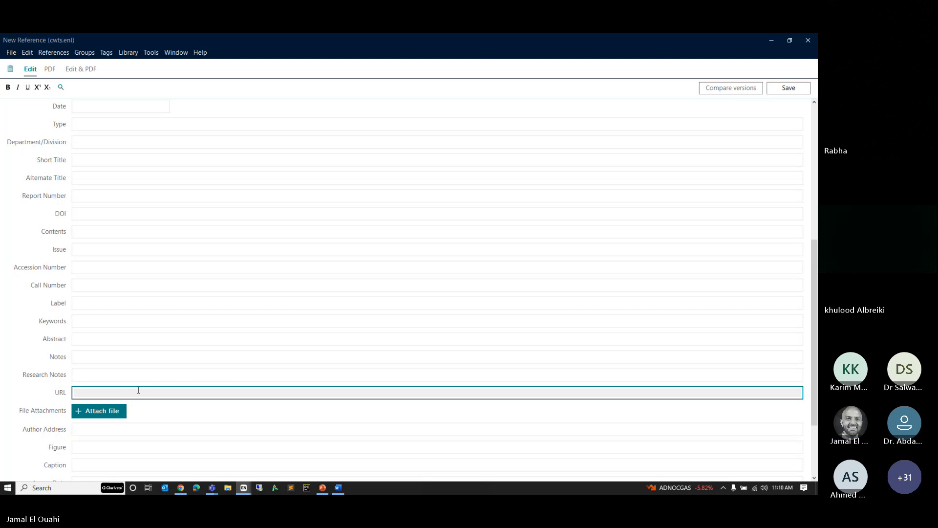
{"action": "key", "text": "ctrl+v"}
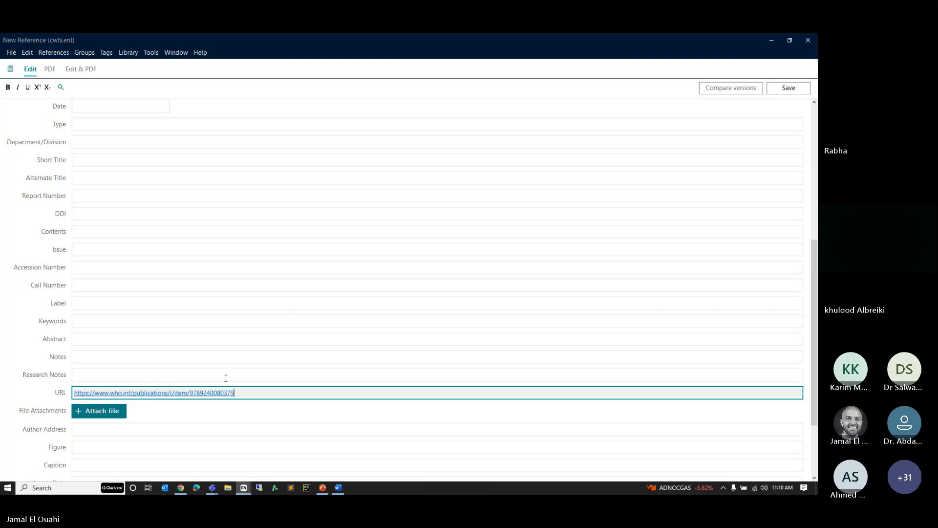
Copy the report title from the WHO page in Chrome and paste it into the Title field of the EndNote reference
{"action": "left_click", "coordinate": [181, 488]}
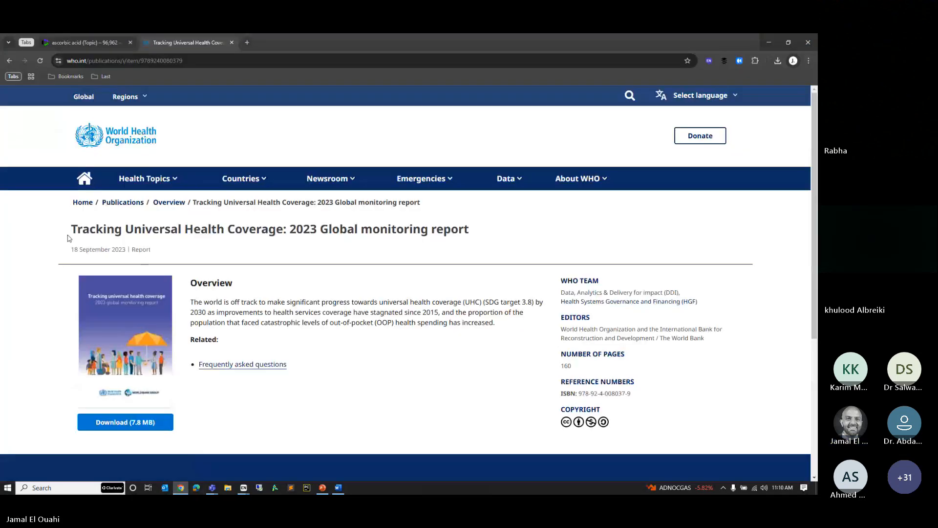
{"action": "left_click_drag", "start_coordinate": [69, 238], "coordinate": [469, 231]}
{"action": "key", "text": "ctrl+c"}
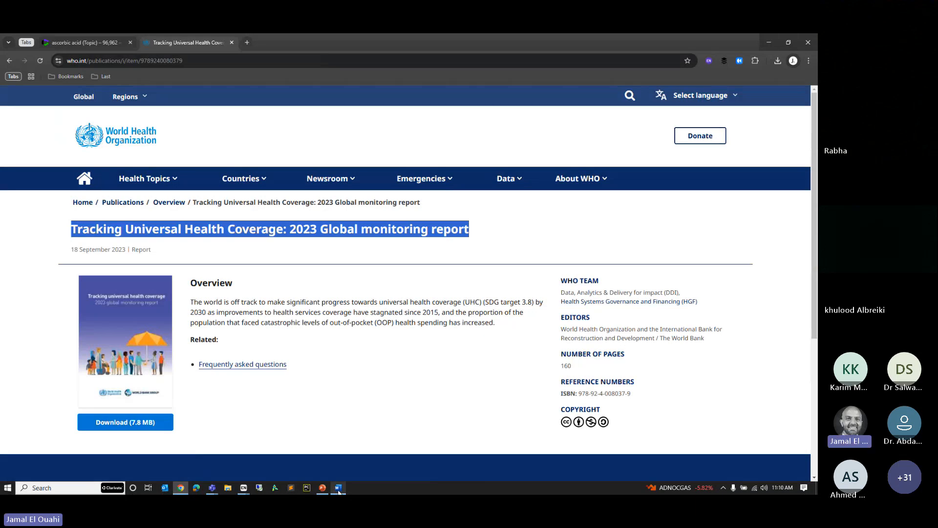
{"action": "left_click", "coordinate": [243, 487]}
{"action": "left_click", "coordinate": [261, 448]}
{"action": "scroll", "coordinate": [136, 288], "scroll_direction": "up", "scroll_amount": 5}
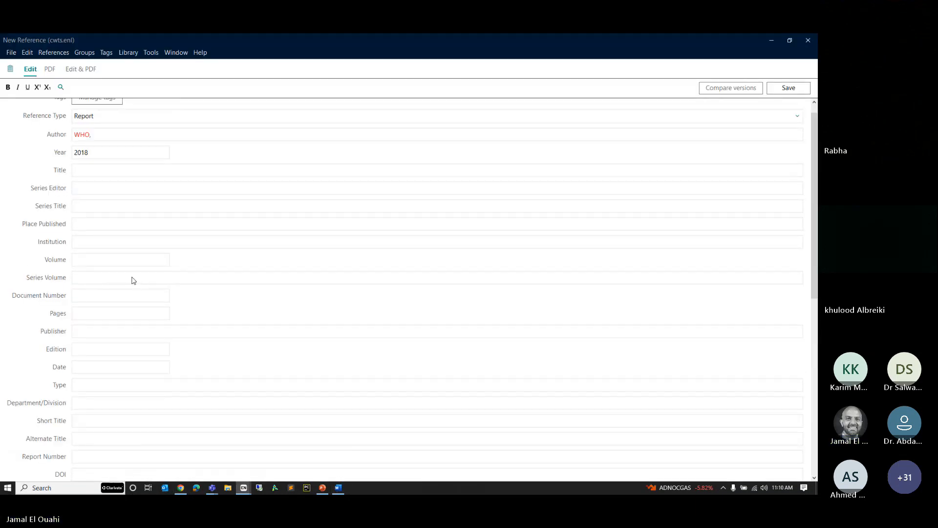
{"action": "left_click", "coordinate": [98, 172]}
{"action": "key", "text": "ctrl+v"}
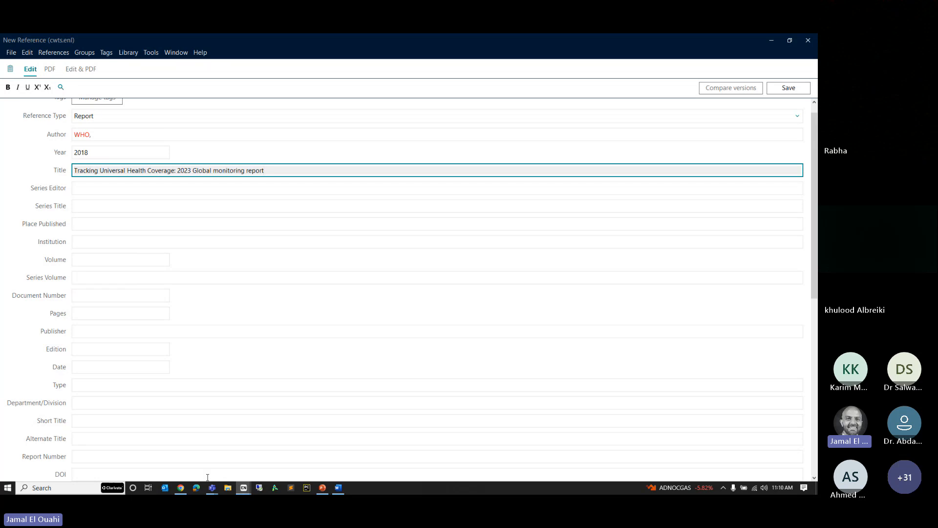
{"action": "left_click", "coordinate": [181, 488]}
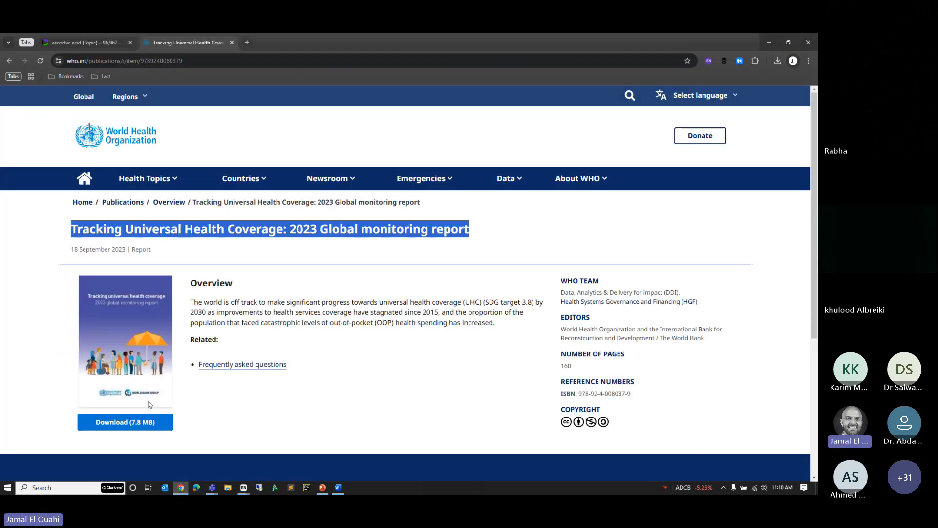
{"action": "left_click", "coordinate": [139, 427]}
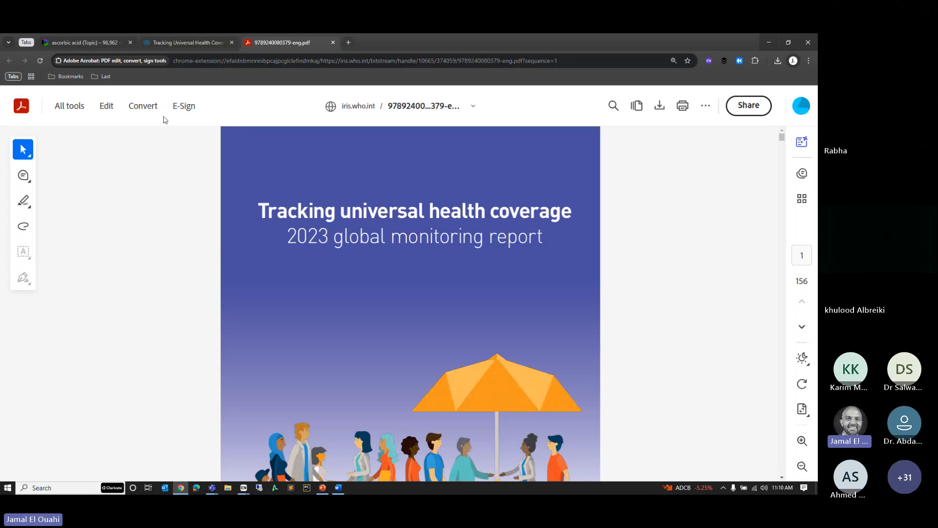
{"action": "left_click", "coordinate": [581, 107]}
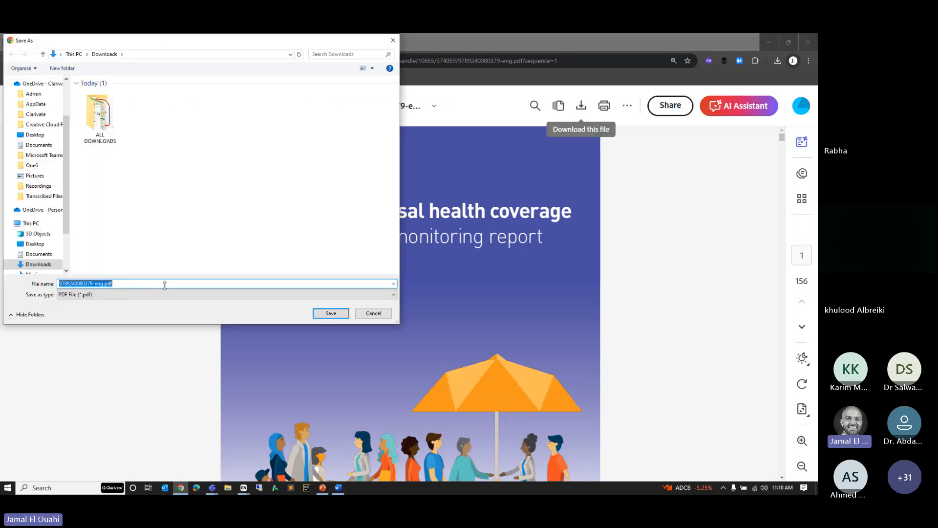
{"action": "left_click", "coordinate": [340, 315]}
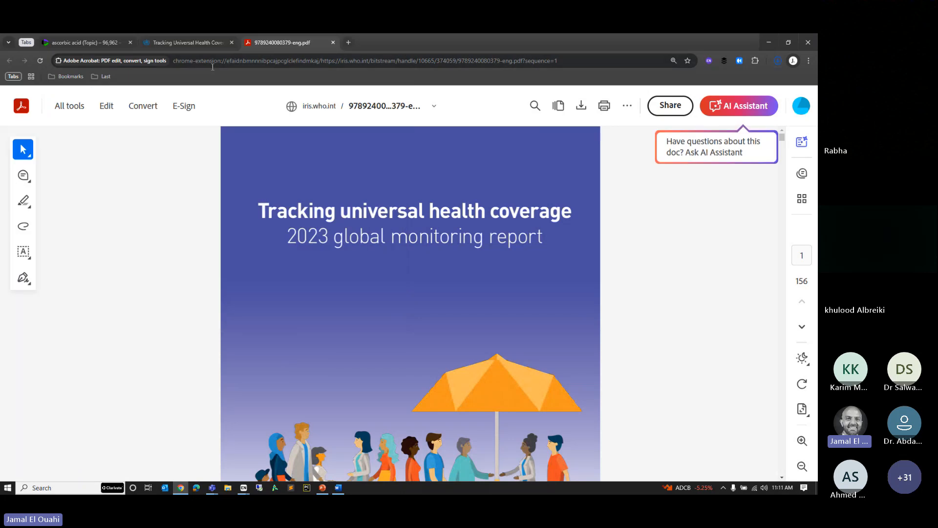
{"action": "mouse_move", "coordinate": [244, 487]}
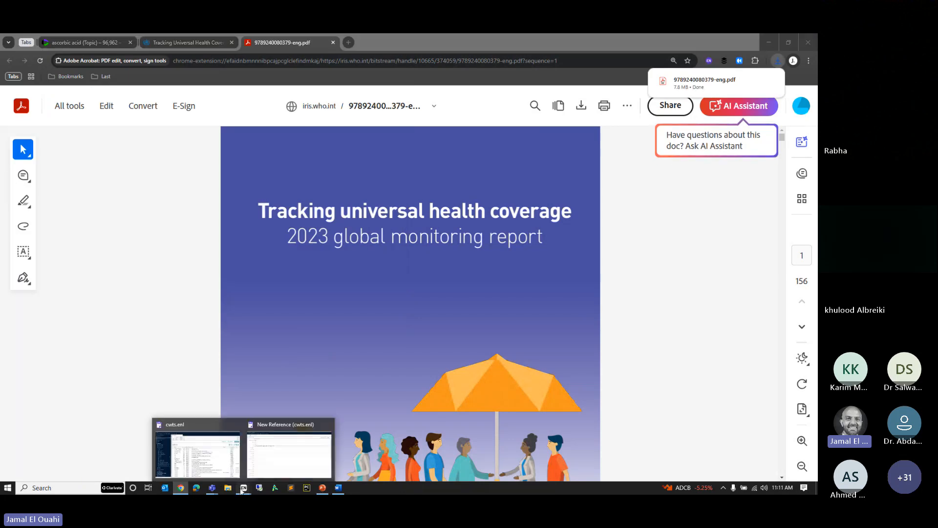
{"action": "left_click", "coordinate": [256, 453]}
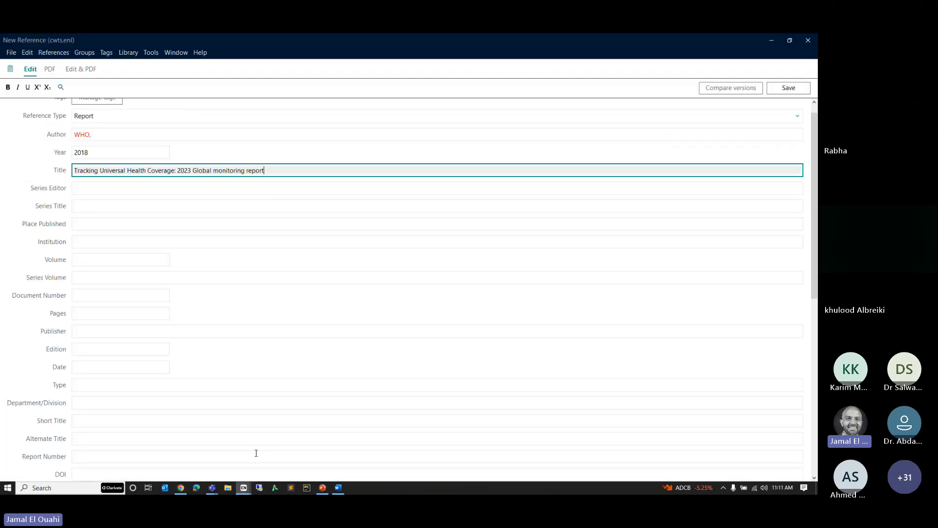
{"action": "scroll", "coordinate": [143, 368], "scroll_direction": "down", "scroll_amount": 1}
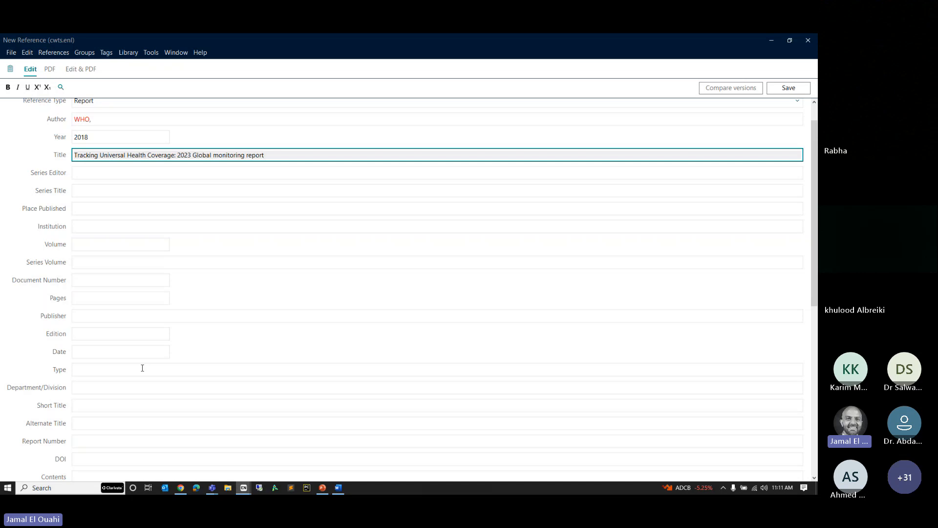
{"action": "scroll", "coordinate": [142, 368], "scroll_direction": "down", "scroll_amount": 5}
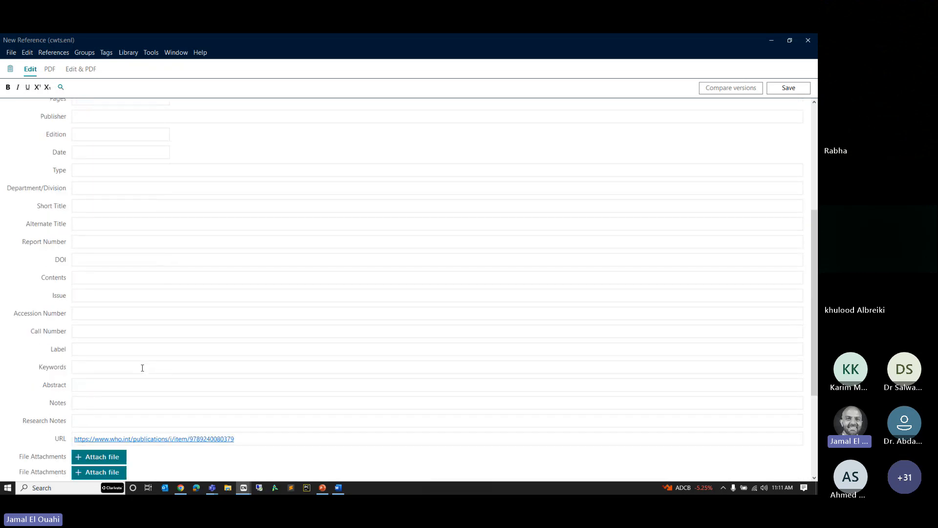
{"action": "scroll", "coordinate": [142, 368], "scroll_direction": "down", "scroll_amount": 2}
{"action": "left_click", "coordinate": [100, 380]}
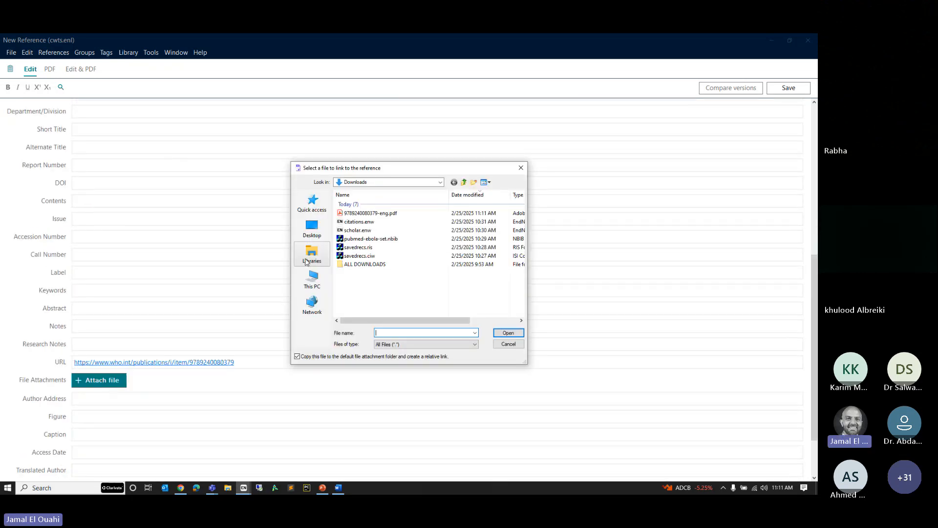
{"action": "left_click", "coordinate": [386, 213]}
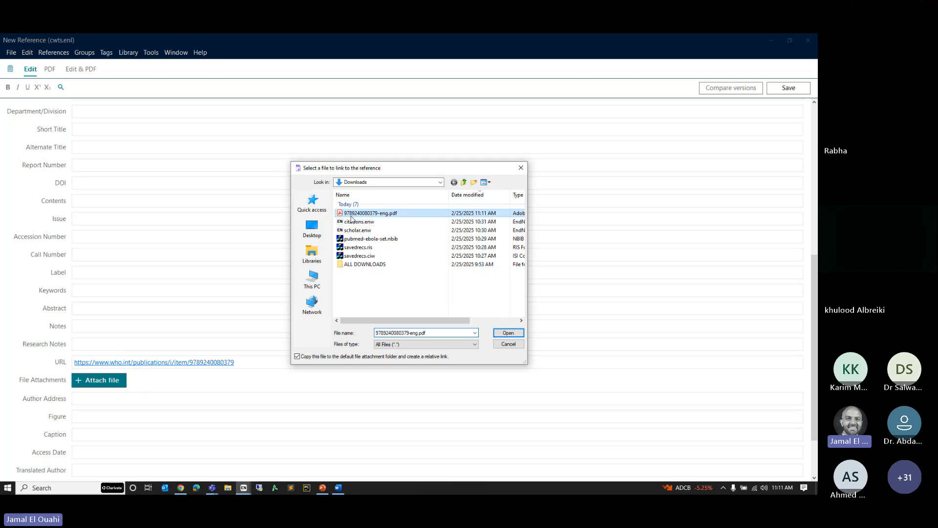
{"action": "left_click", "coordinate": [504, 333]}
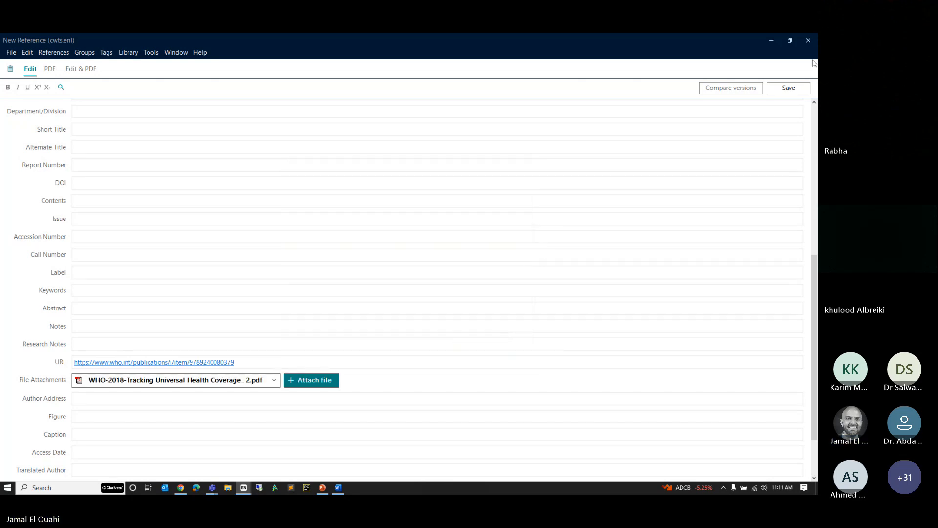
{"action": "left_click", "coordinate": [802, 91]}
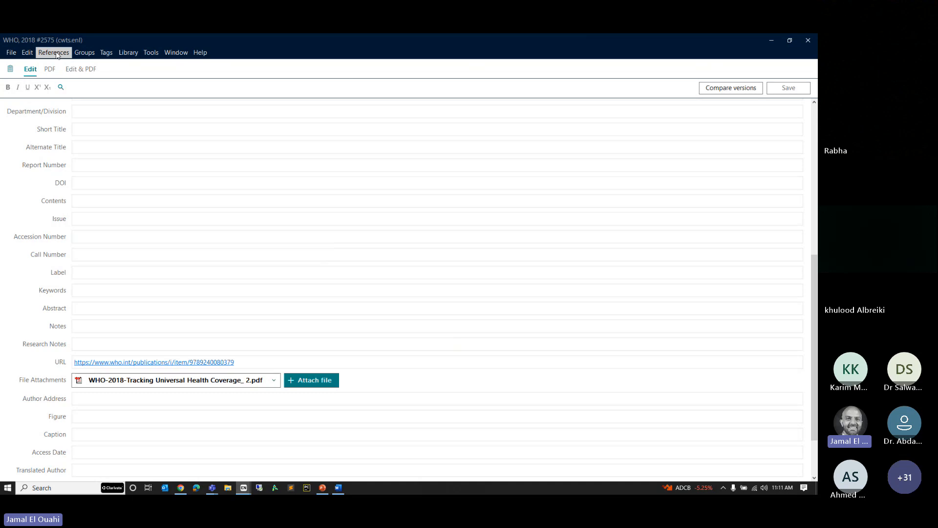
Close the reference window, return to the EndNote library and open the WHO 2018 report's summary
{"action": "left_click", "coordinate": [10, 52]}
{"action": "mouse_move", "coordinate": [53, 53]}
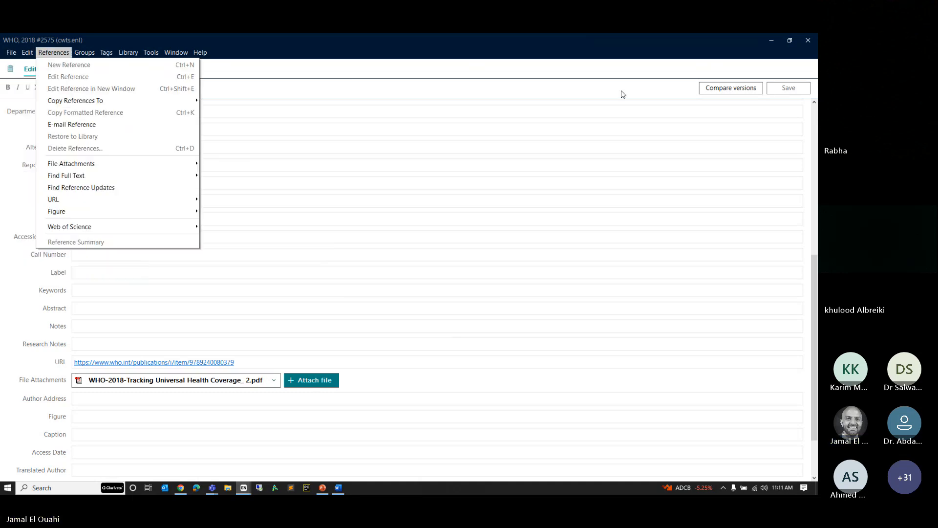
{"action": "left_click", "coordinate": [808, 41]}
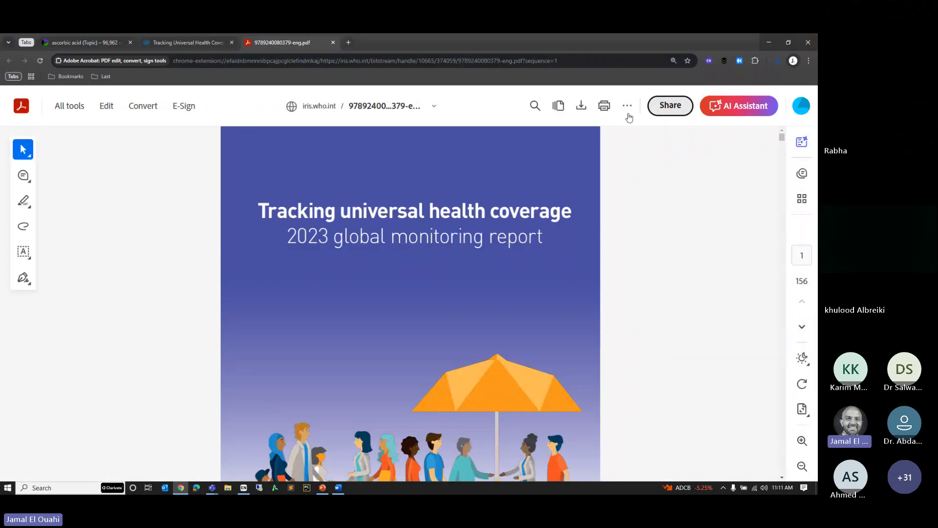
{"action": "left_click", "coordinate": [246, 490]}
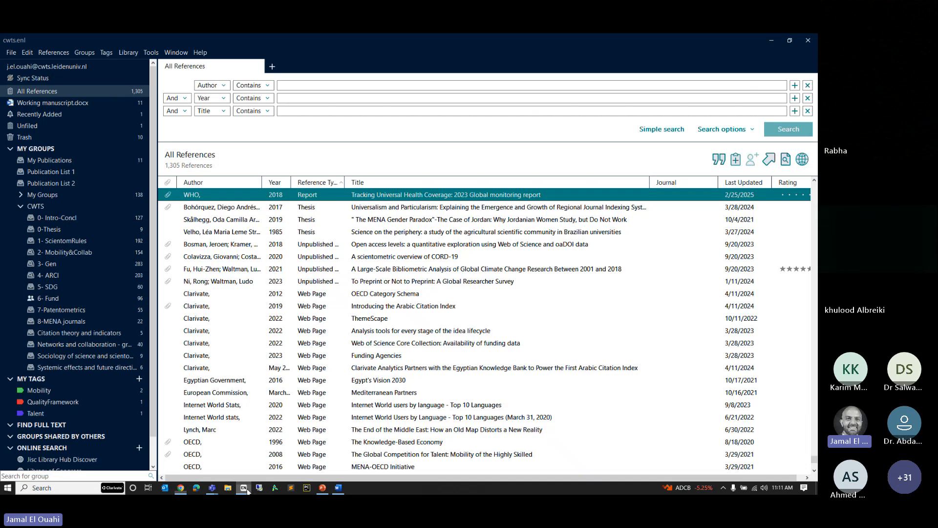
{"action": "double_click", "coordinate": [204, 197]}
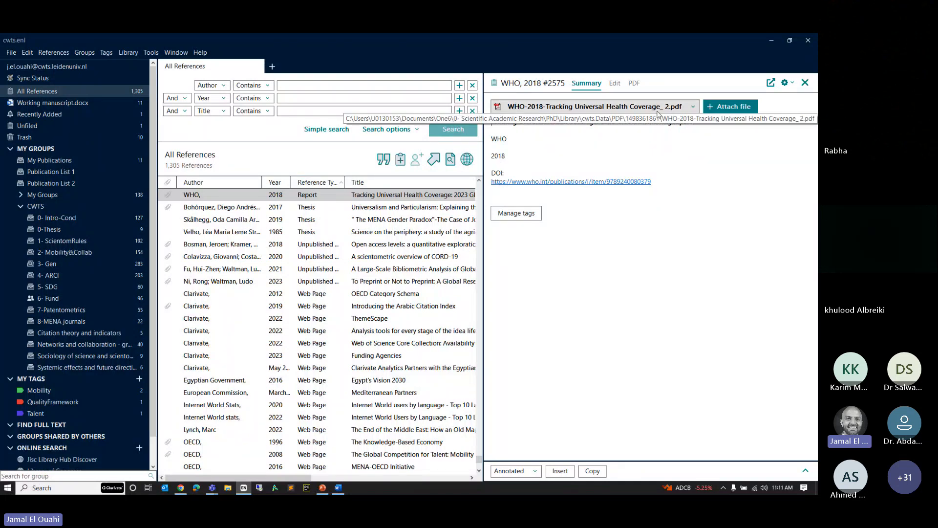
View the PDF attached to the WHO 2018 report reference
{"action": "left_click", "coordinate": [31, 55]}
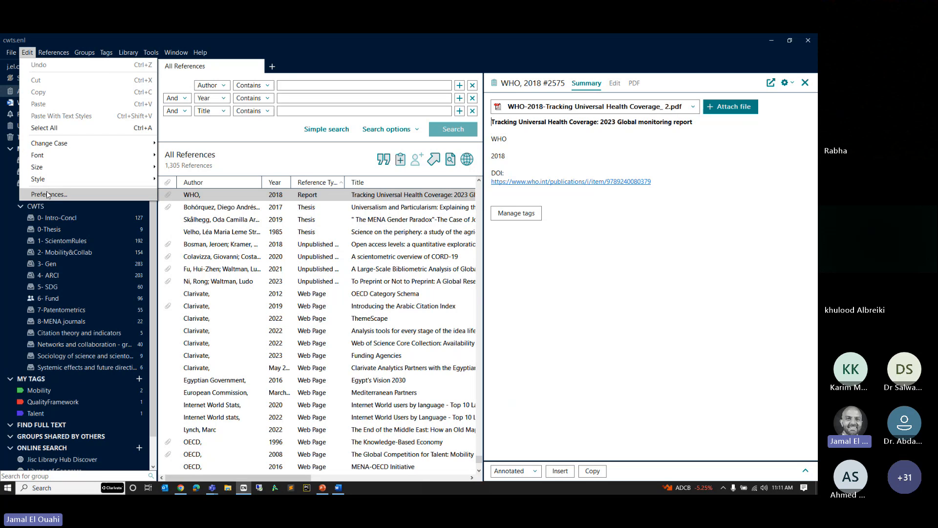
{"action": "left_click", "coordinate": [229, 488]}
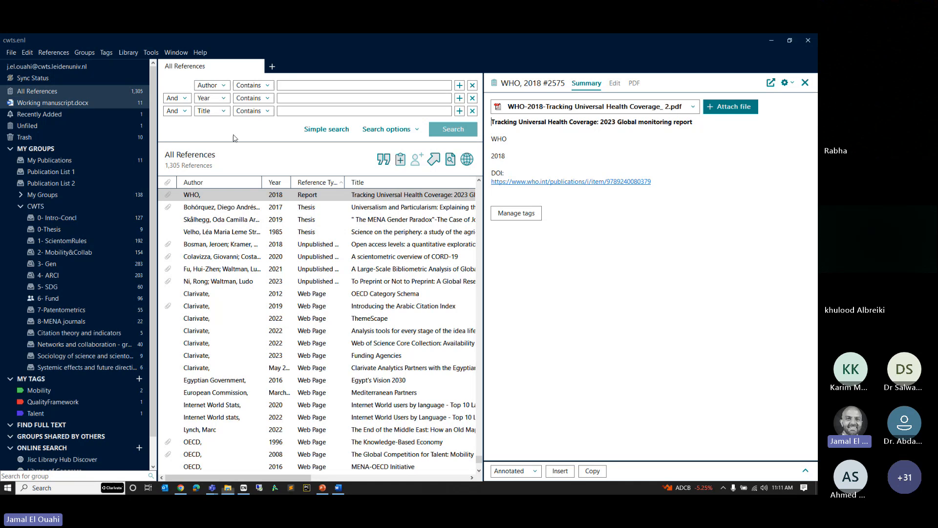
{"action": "left_click", "coordinate": [630, 84]}
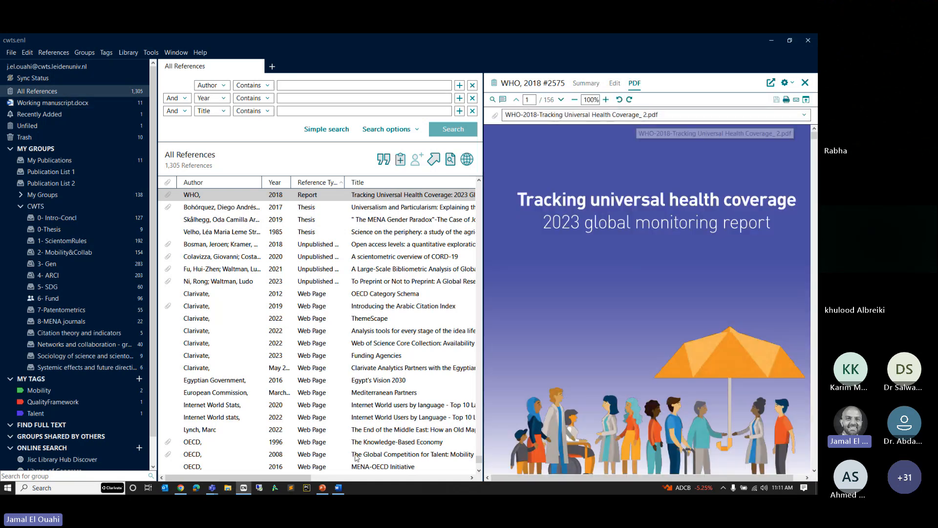
Switch to Word and replace the manuscript's entire content with "I want to cite the WHO report"
{"action": "left_click", "coordinate": [340, 490]}
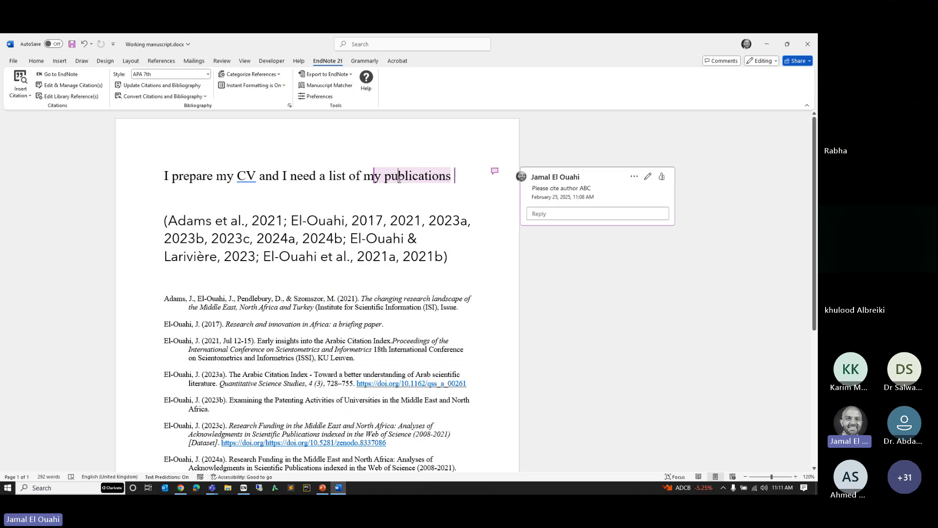
{"action": "left_click_drag", "start_coordinate": [399, 198], "coordinate": [432, 36]}
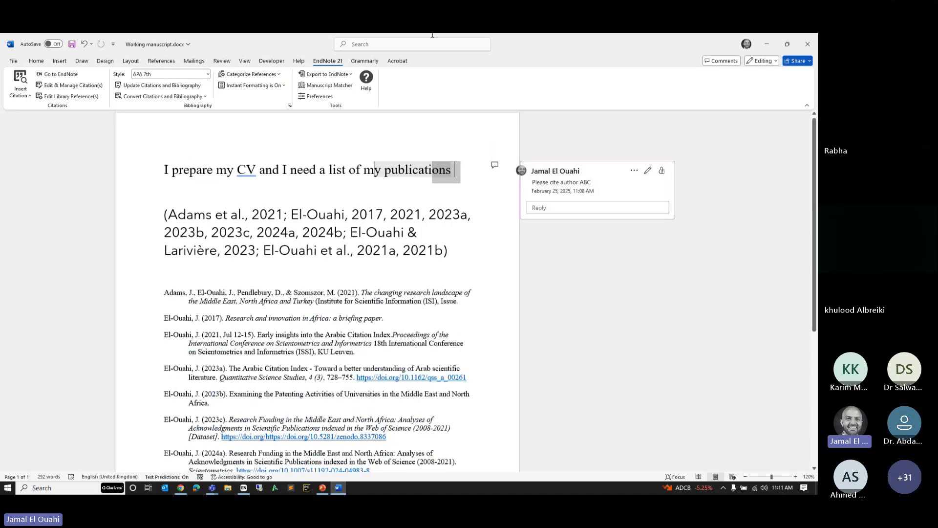
{"action": "key", "text": "ctrl+a"}
{"action": "type", "text": "I wan"}
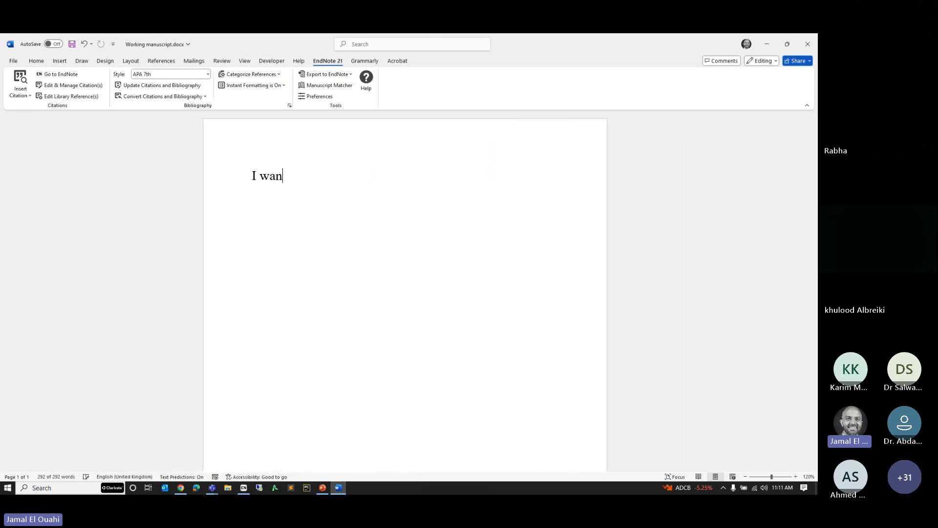
{"action": "type", "text": "t to cite the WH"}
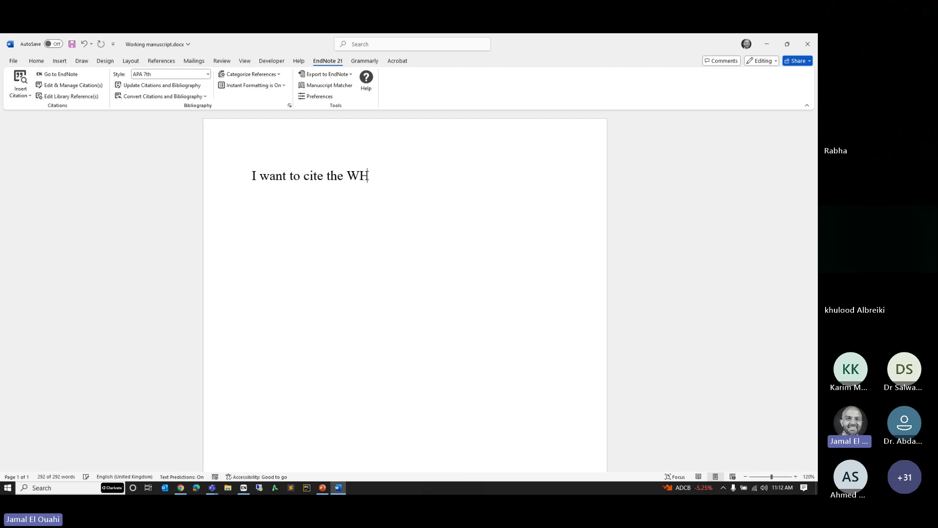
{"action": "type", "text": "O repor"}
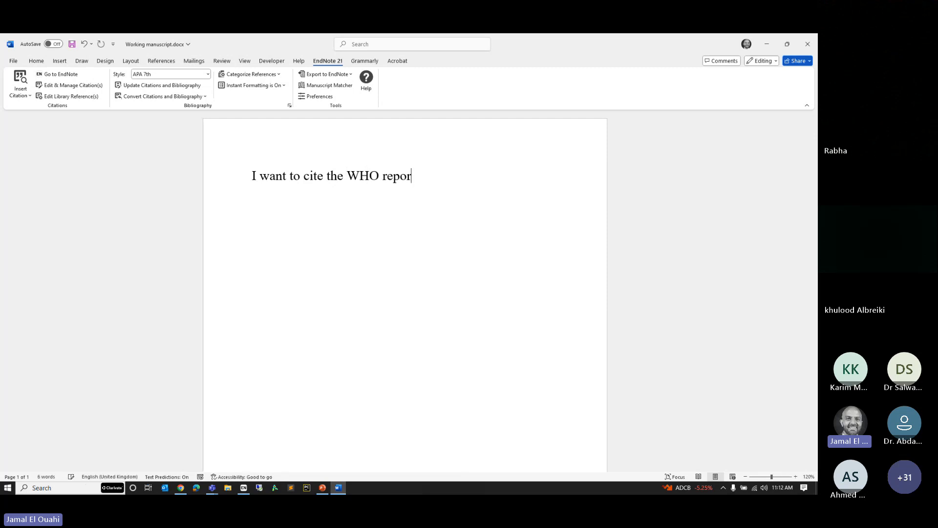
{"action": "type", "text": "t"}
Search the EndNote references for "who" and insert the WHO 2018 report as a citation after the sentence
{"action": "left_click", "coordinate": [27, 92]}
{"action": "left_click", "coordinate": [37, 108]}
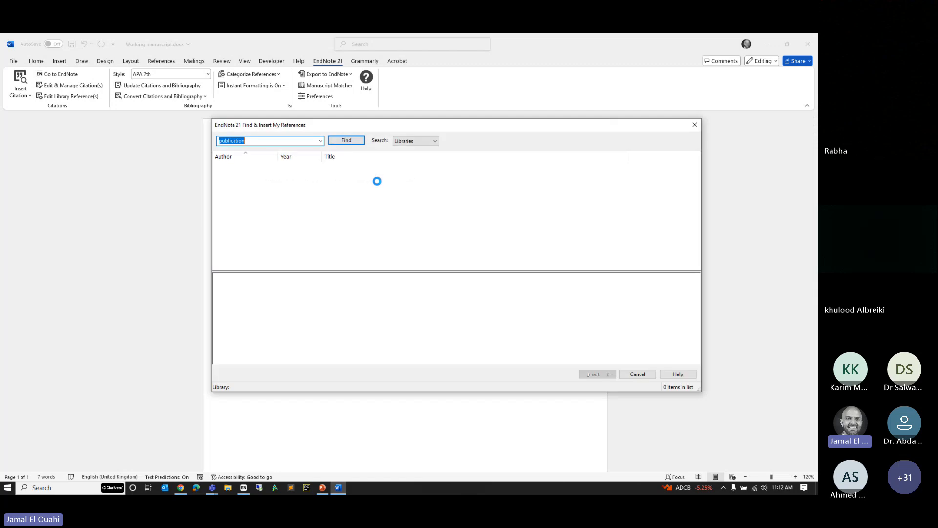
{"action": "type", "text": "who"}
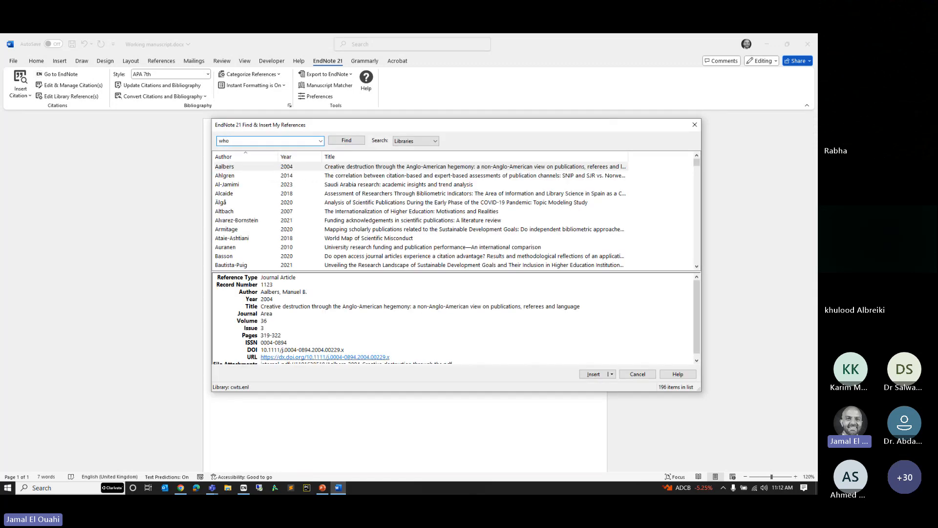
{"action": "key", "text": "Return"}
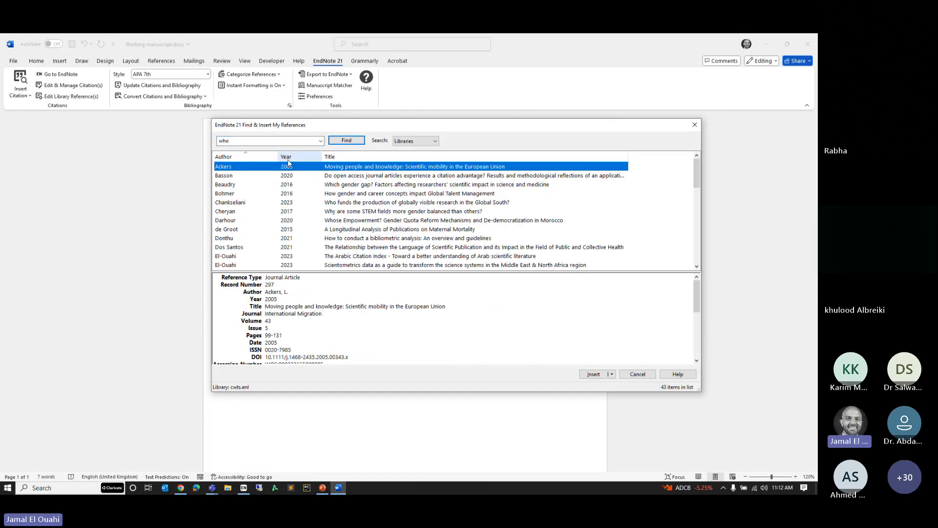
{"action": "scroll", "coordinate": [258, 245], "scroll_direction": "down", "scroll_amount": 10}
{"action": "left_click", "coordinate": [250, 259]}
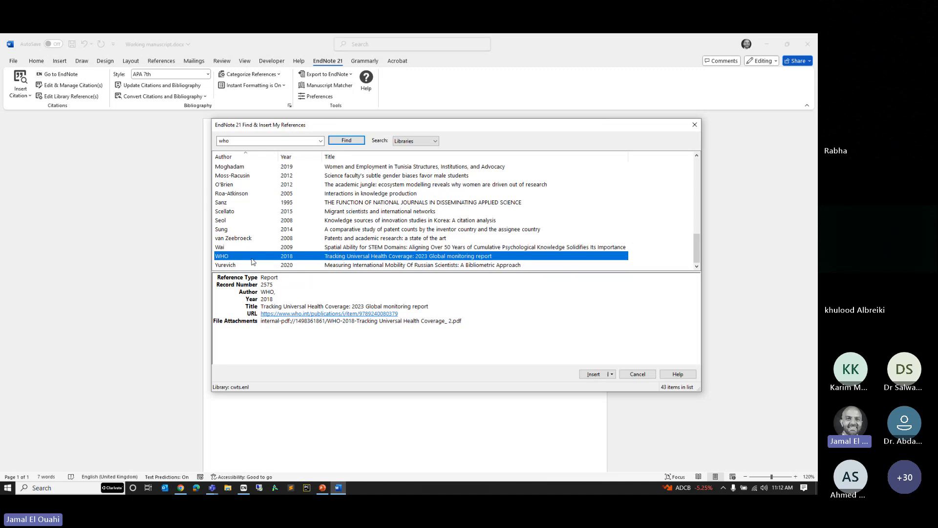
{"action": "left_click", "coordinate": [601, 372]}
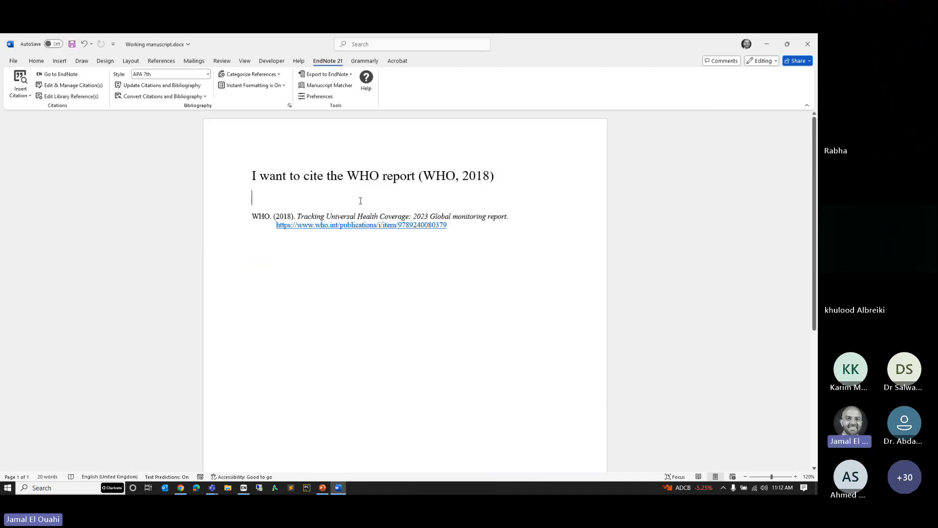
Delete the entire content of the manuscript, including the WHO citation and its bibliography
{"action": "key", "text": "Return"}
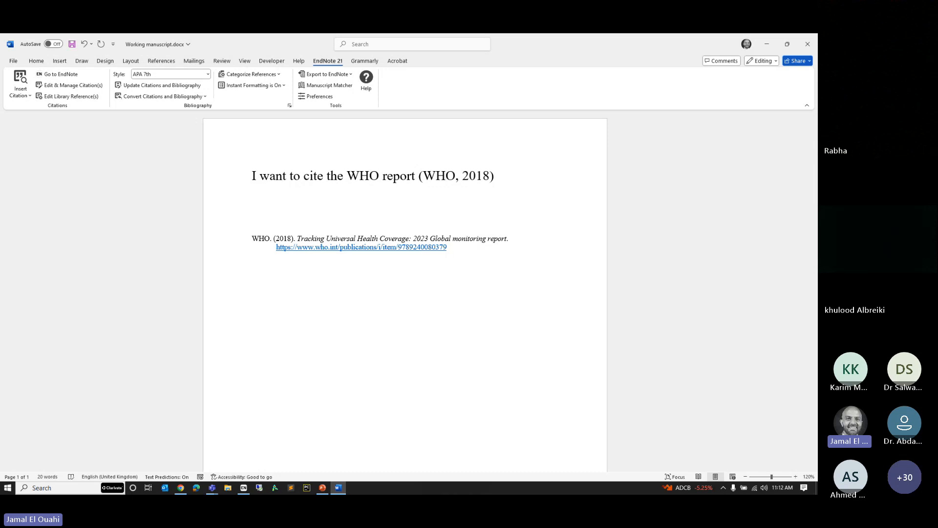
{"action": "key", "text": "ctrl+a"}
{"action": "key", "text": "Delete"}
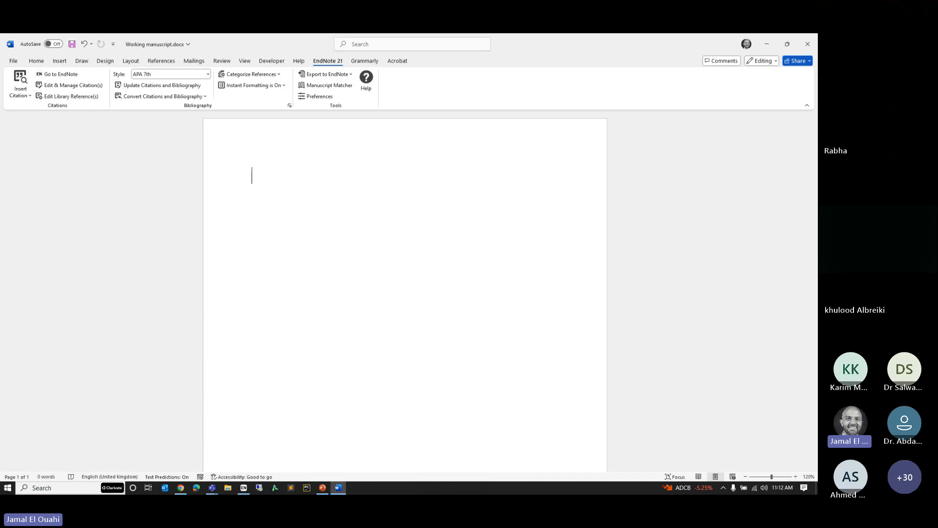
Switch to Chrome, search Google for "Al Mandhuma squ" and open the result "SQU: A Beacon of Light for Research and Innovation"
{"action": "key", "text": "alt+Tab"}
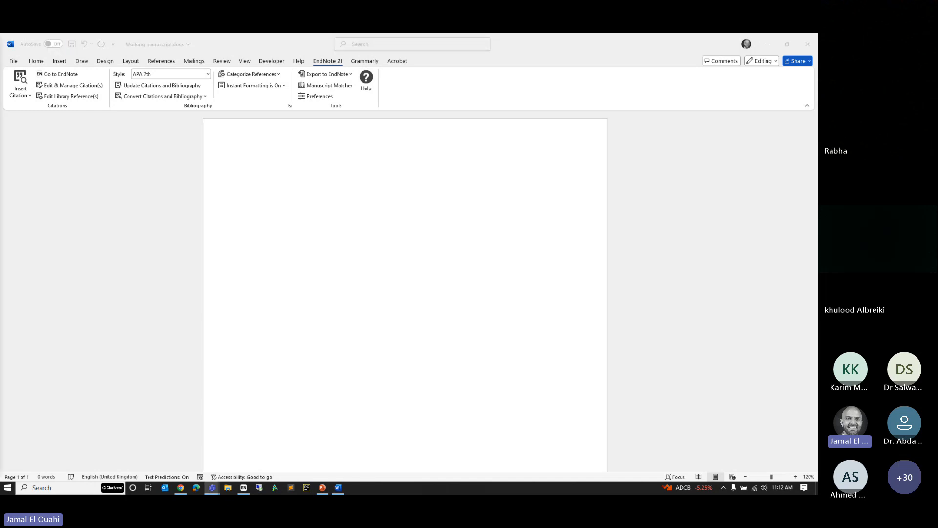
{"action": "left_click", "coordinate": [188, 487]}
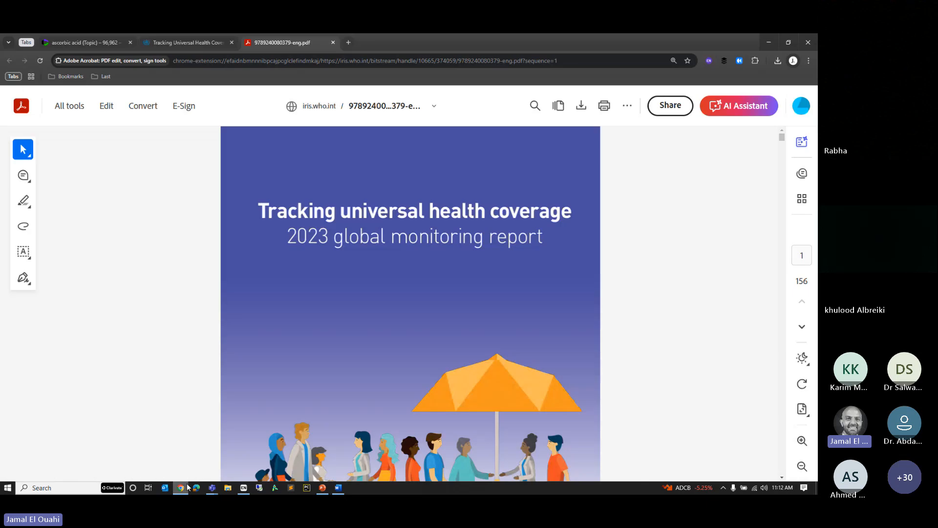
{"action": "left_click", "coordinate": [288, 61]}
{"action": "type", "text": "Al Mandhuma"}
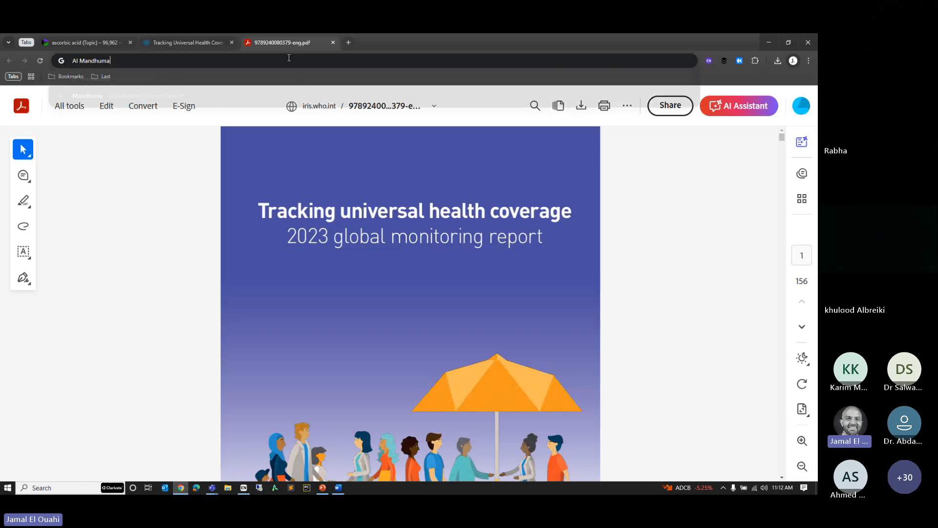
{"action": "type", "text": " squ"}
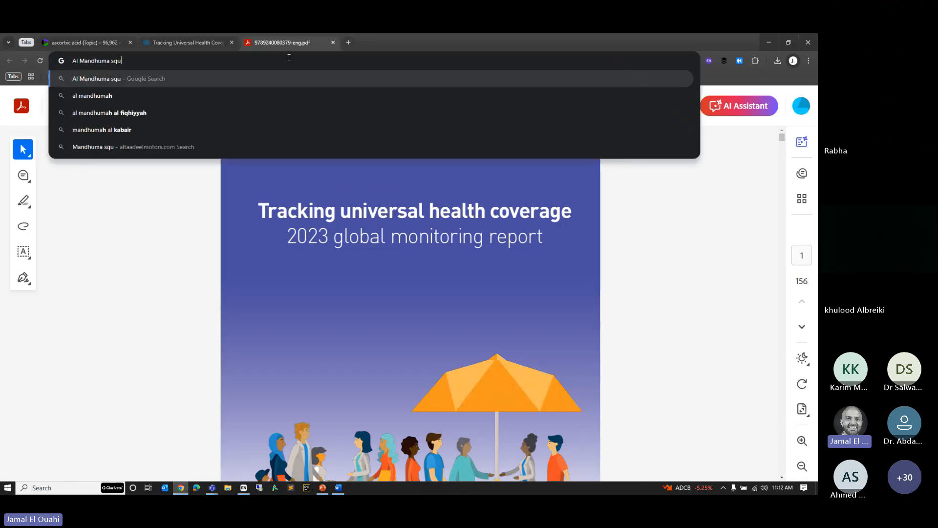
{"action": "key", "text": "Return"}
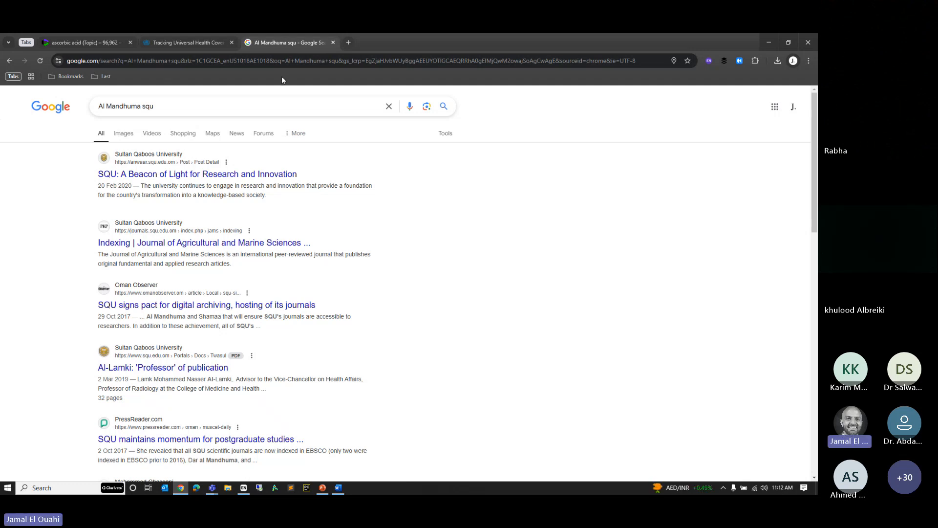
{"action": "left_click", "coordinate": [177, 179]}
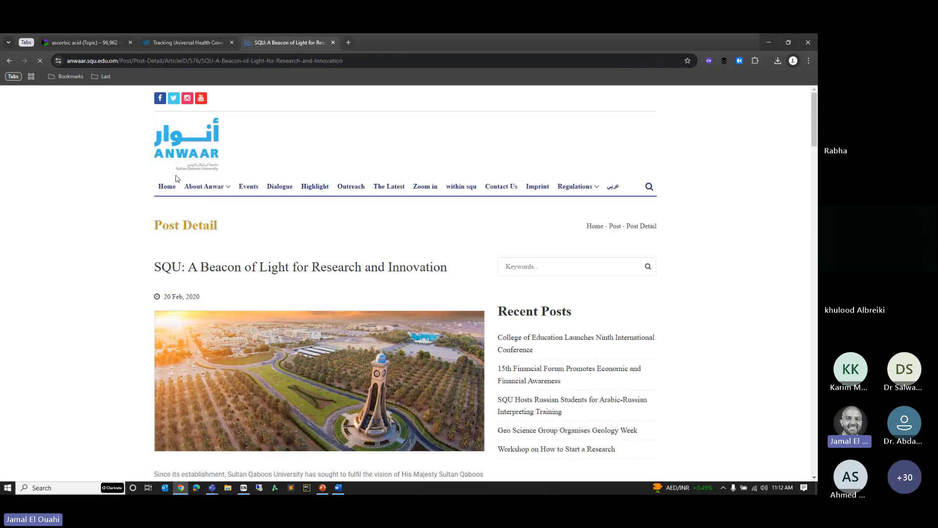
Try to load the university site squ.edu.om in the current browser tab
{"action": "left_click", "coordinate": [102, 61]}
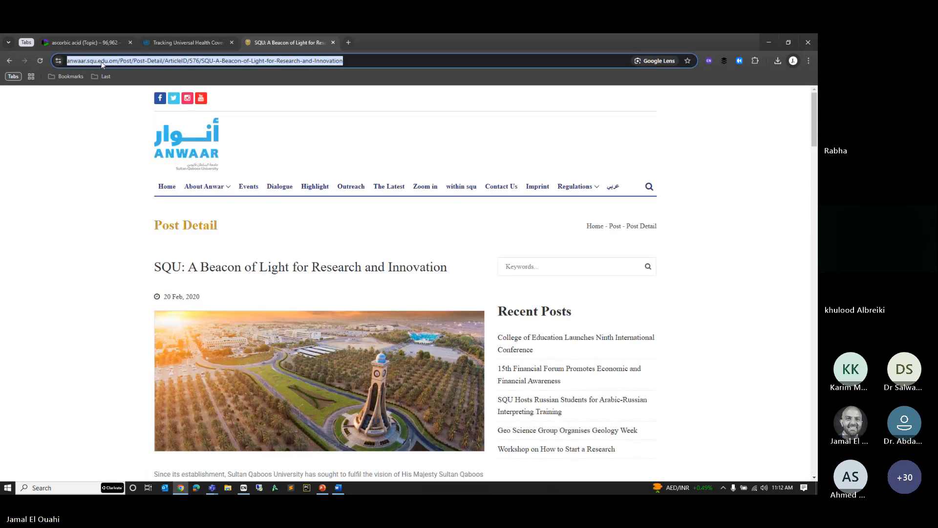
{"action": "type", "text": "squ.edu"}
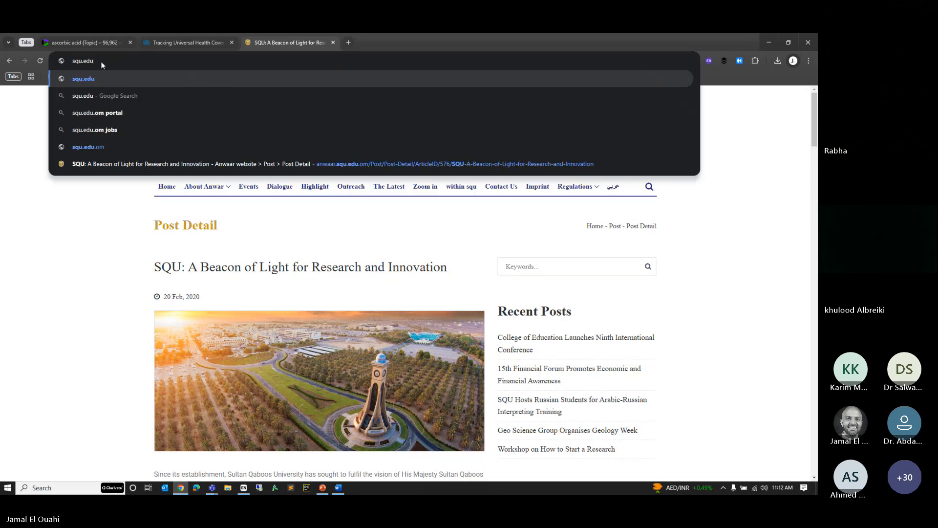
{"action": "key", "text": "Return"}
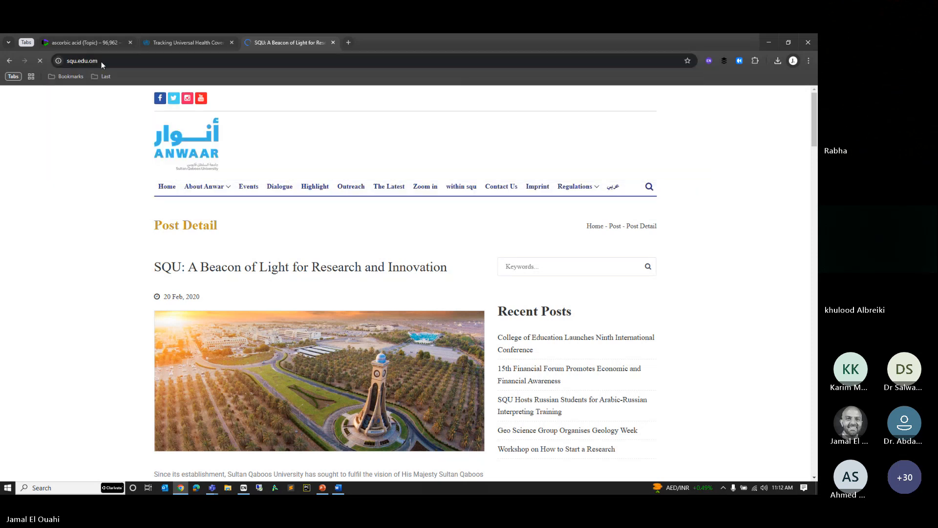
{"action": "key", "text": "alt+Tab"}
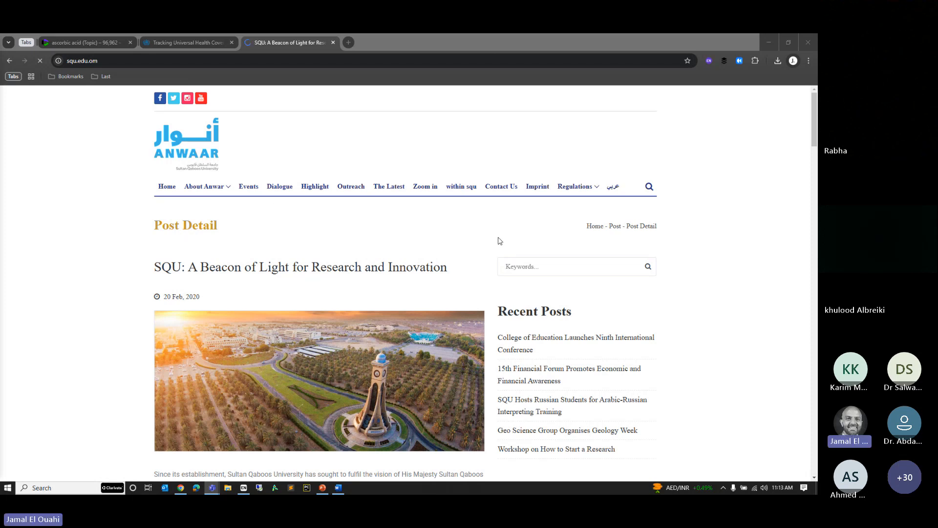
{"action": "scroll", "coordinate": [710, 273], "scroll_direction": "down", "scroll_amount": 1}
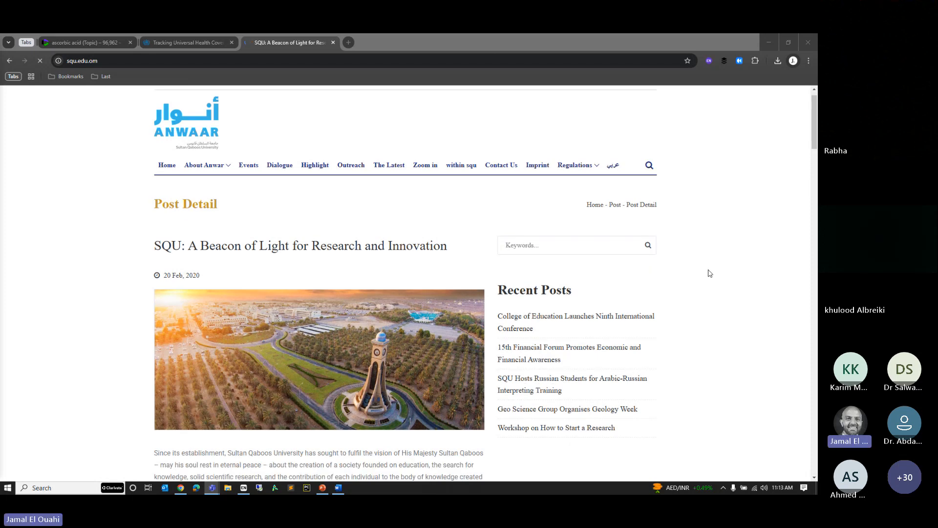
{"action": "scroll", "coordinate": [709, 273], "scroll_direction": "down", "scroll_amount": 3}
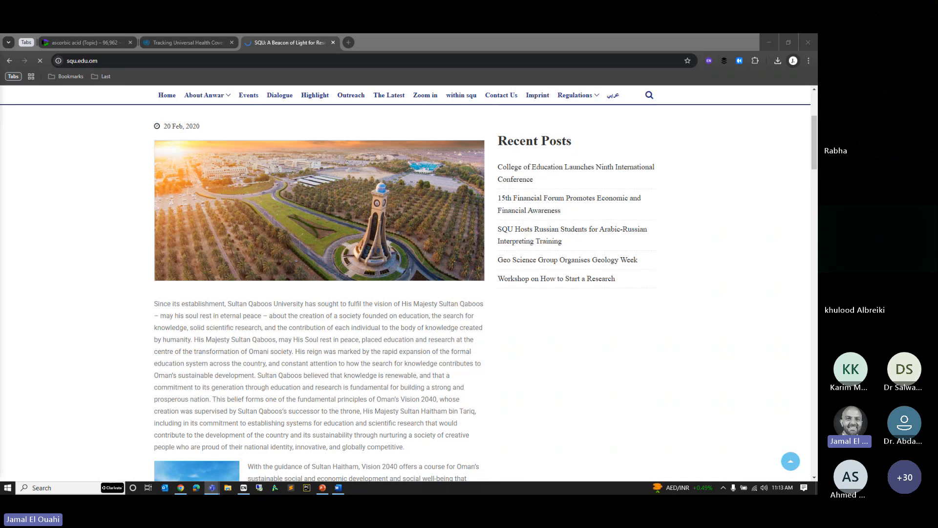
{"action": "scroll", "coordinate": [690, 354], "scroll_direction": "up", "scroll_amount": 4}
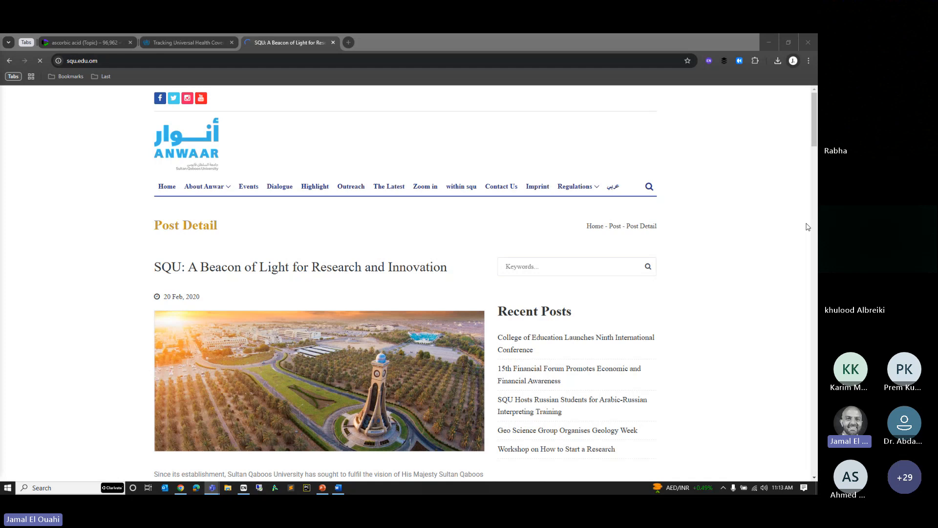
{"action": "left_click", "coordinate": [585, 264]}
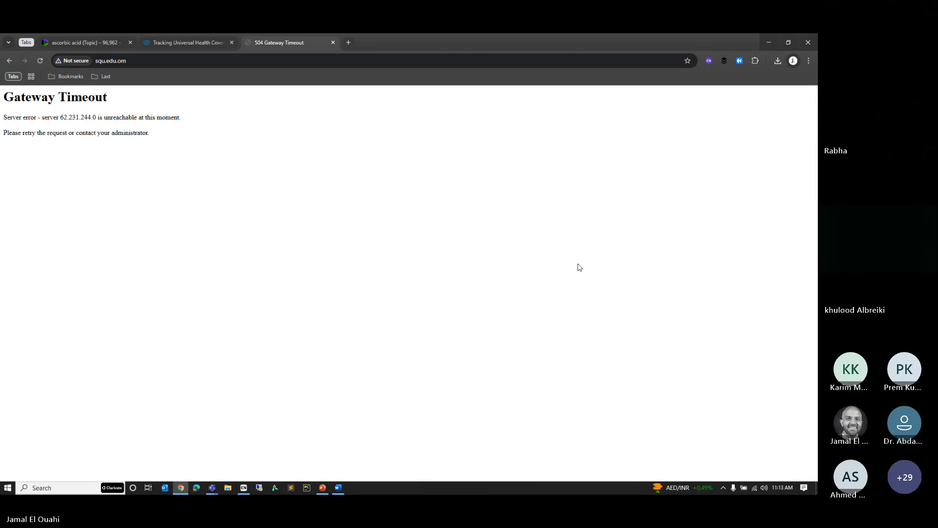
Go back to the SQU article, try its keyword search for "cancer" and return to the article
{"action": "left_click", "coordinate": [8, 60]}
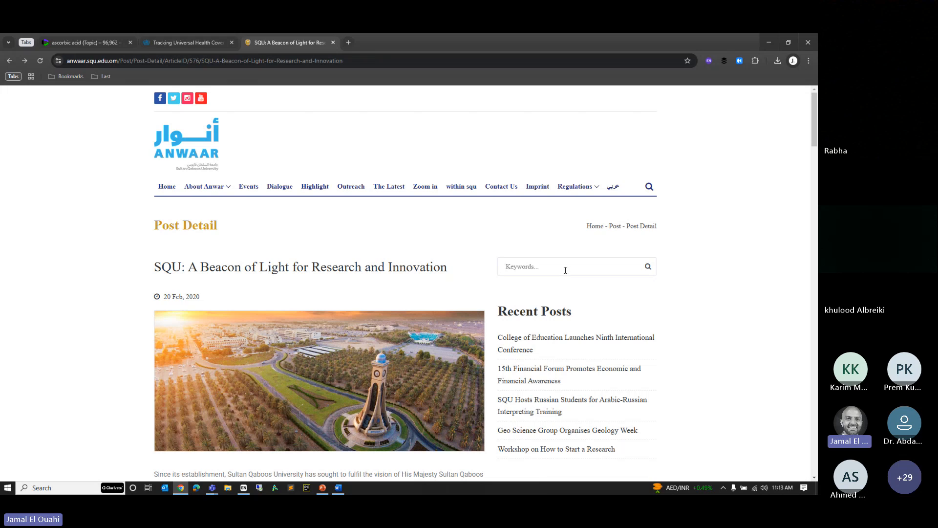
{"action": "type", "text": "cancer"}
{"action": "key", "text": "Return"}
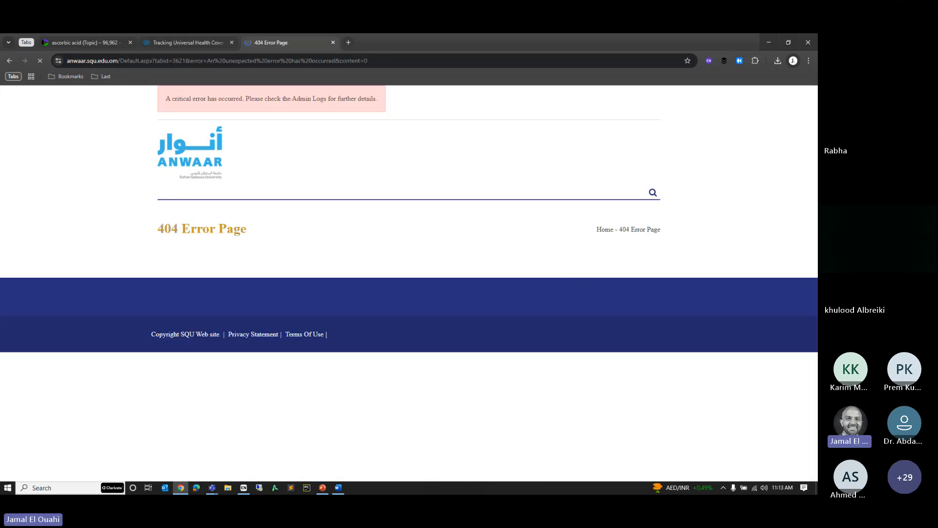
{"action": "left_click", "coordinate": [10, 60]}
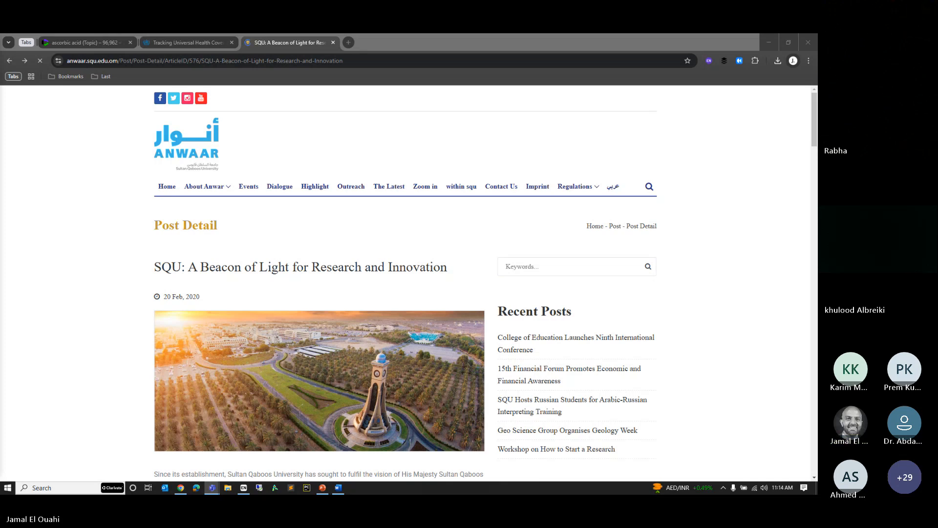
Search Google for "squ Mandhuma"
{"action": "left_click", "coordinate": [196, 59]}
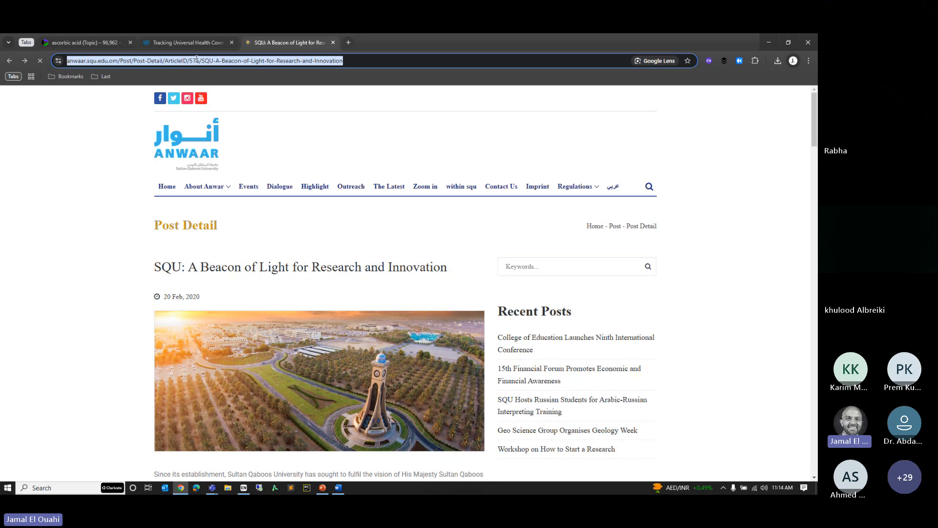
{"action": "type", "text": "squ Mandhuma"}
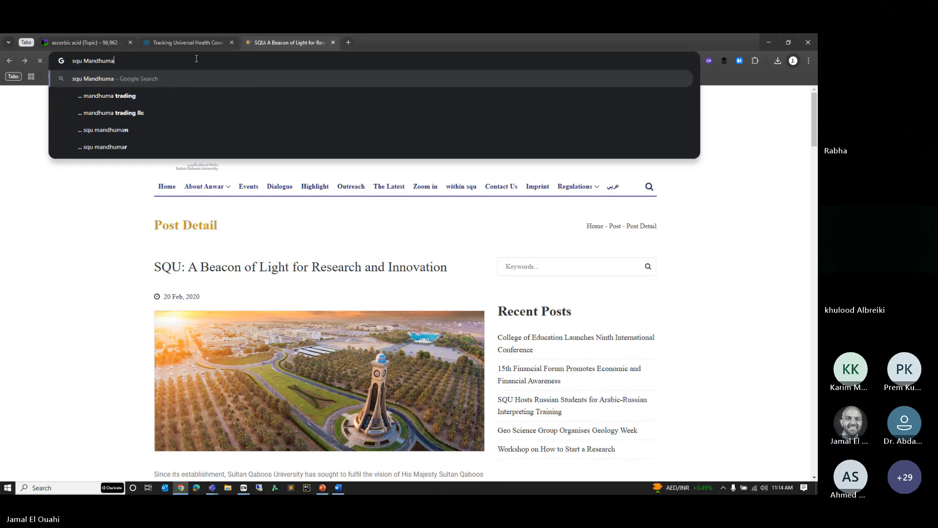
{"action": "key", "text": "Return"}
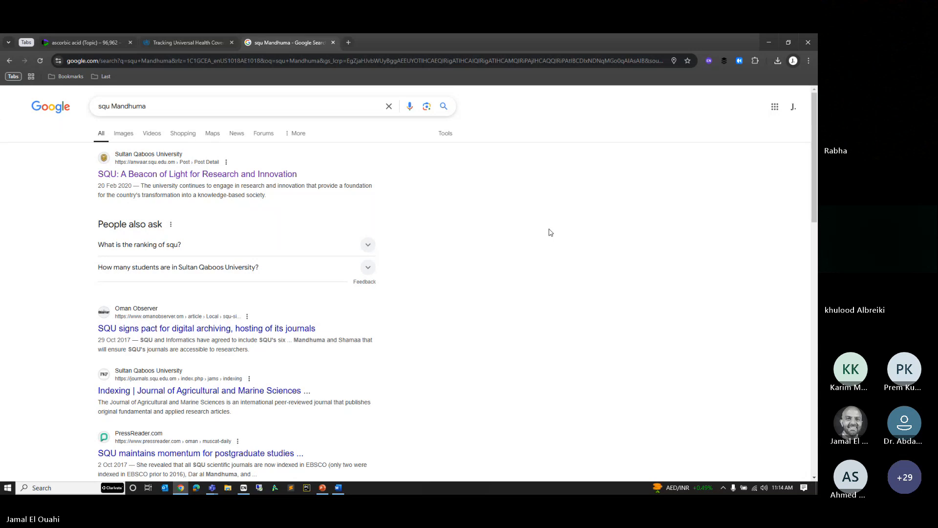
Look through the Google results for "squ Mandhuma" and open "SQU: A Beacon of Light for Research and Innovation"
{"action": "scroll", "coordinate": [550, 232], "scroll_direction": "down", "scroll_amount": 2}
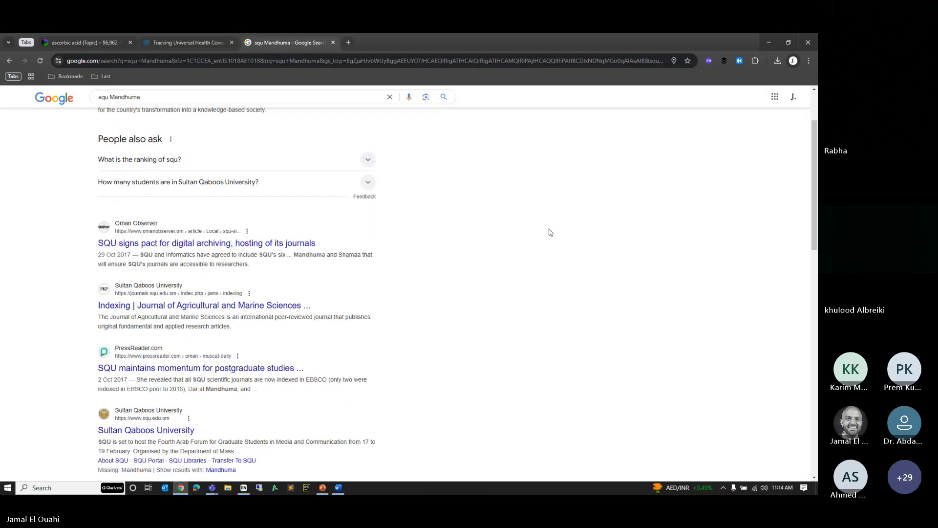
{"action": "scroll", "coordinate": [550, 232], "scroll_direction": "down", "scroll_amount": 9}
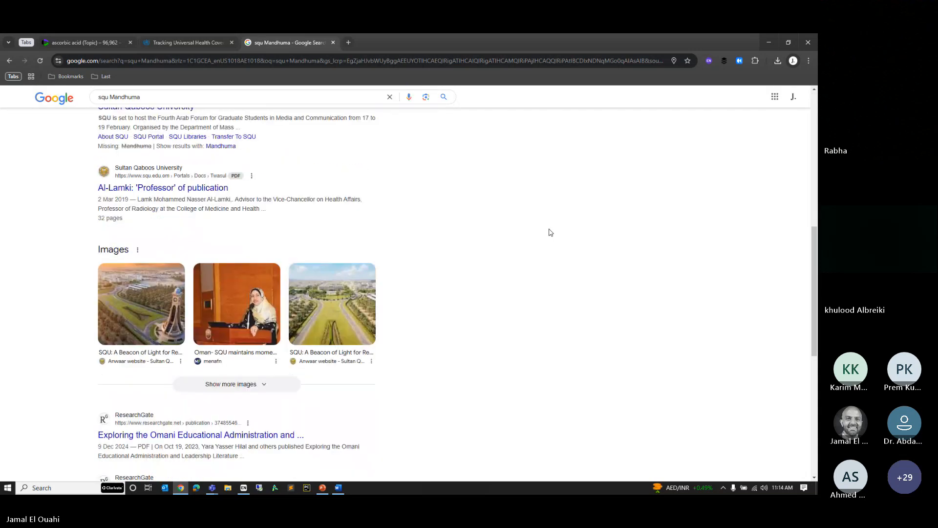
{"action": "scroll", "coordinate": [551, 233], "scroll_direction": "up", "scroll_amount": 10}
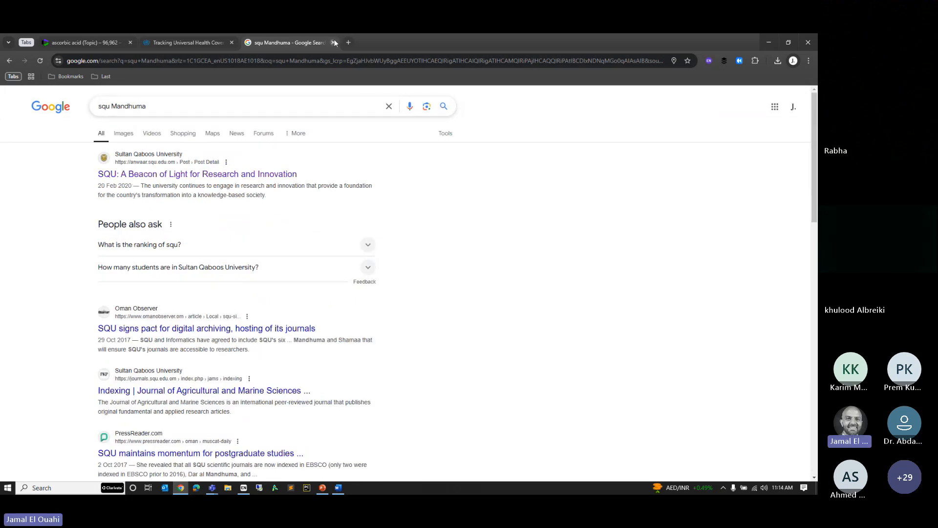
{"action": "left_click", "coordinate": [218, 174]}
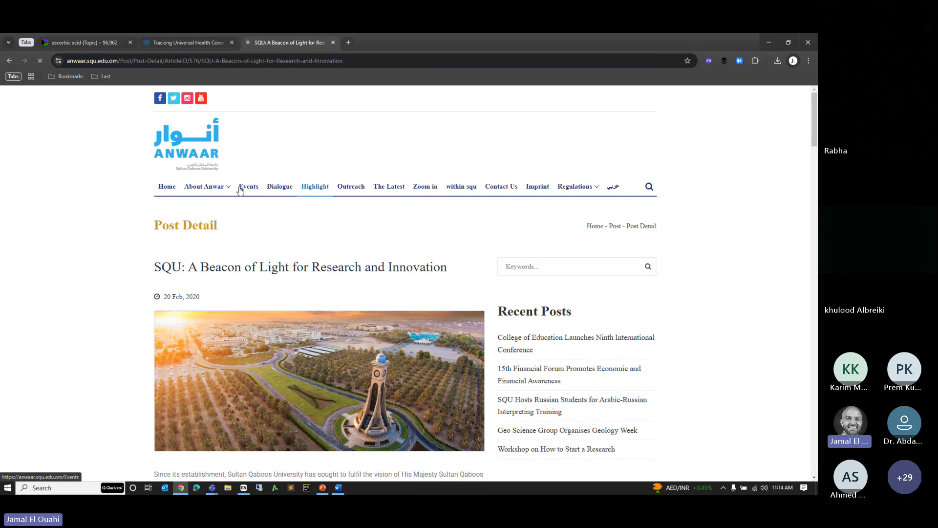
Check the SQU article and the Anwaar home page for the Mandhuma database, and close that browser tab
{"action": "mouse_move", "coordinate": [224, 188]}
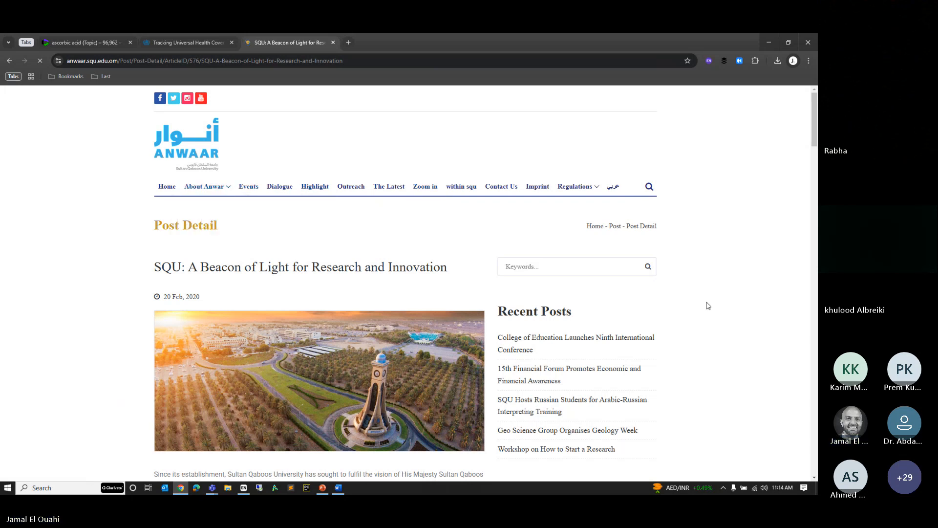
{"action": "scroll", "coordinate": [709, 305], "scroll_direction": "down", "scroll_amount": 15}
{"action": "scroll", "coordinate": [713, 314], "scroll_direction": "up", "scroll_amount": 14}
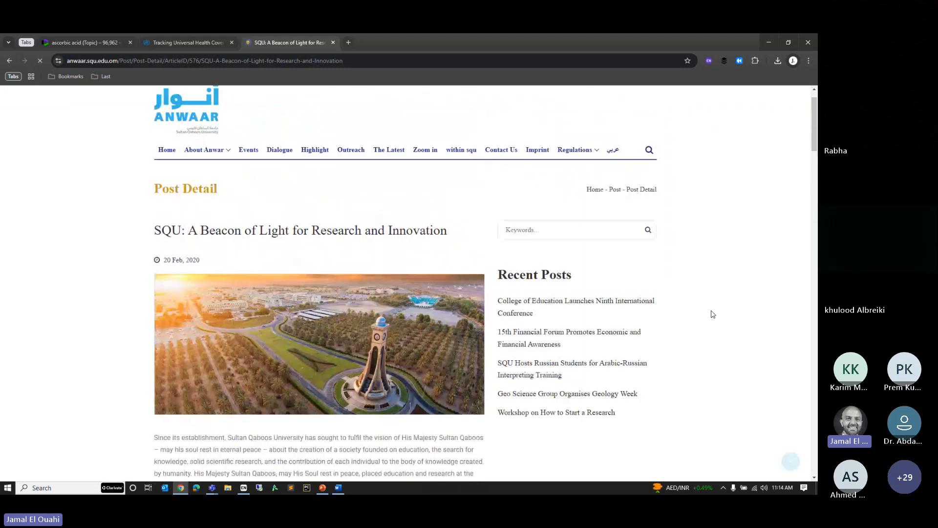
{"action": "scroll", "coordinate": [713, 314], "scroll_direction": "up", "scroll_amount": 1}
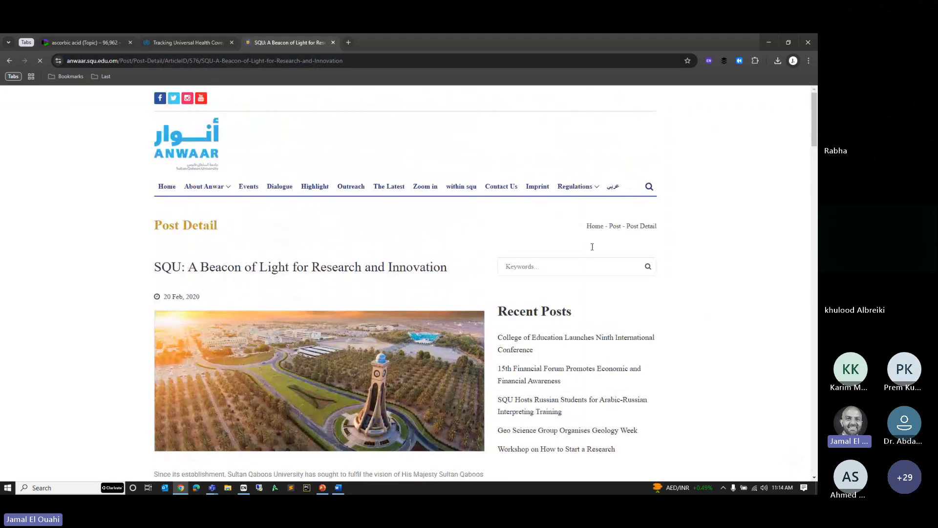
{"action": "left_click", "coordinate": [167, 194]}
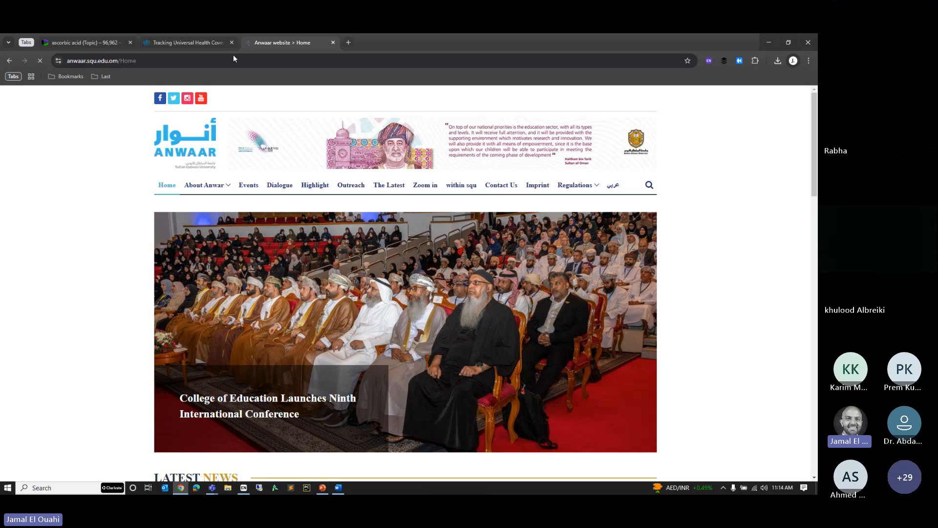
{"action": "left_click", "coordinate": [333, 43]}
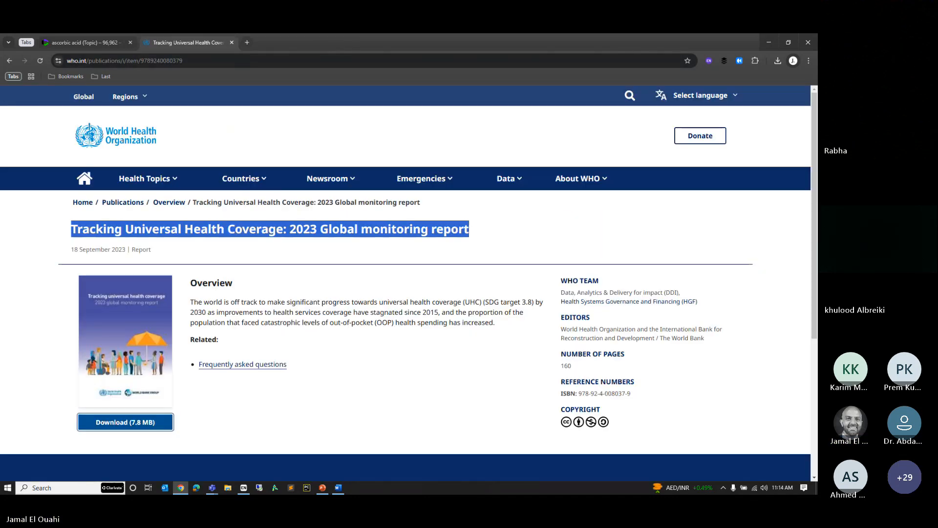